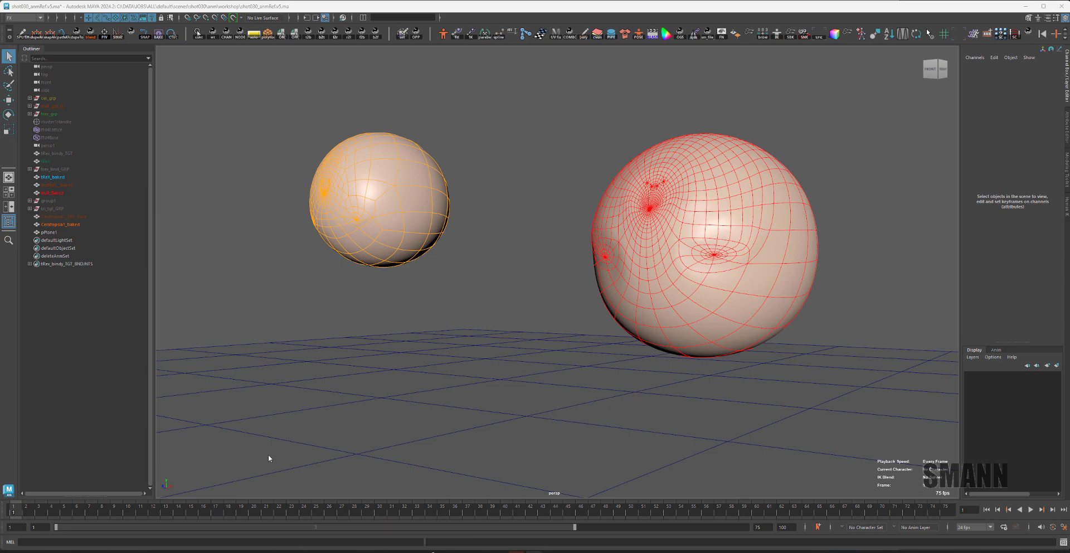
Scrub the animation to frame 17 and detach the time slider's Keys commands as a floating window placed clear of the models.
{"action": "left_click_drag", "start_coordinate": [43, 515], "coordinate": [215, 509]}
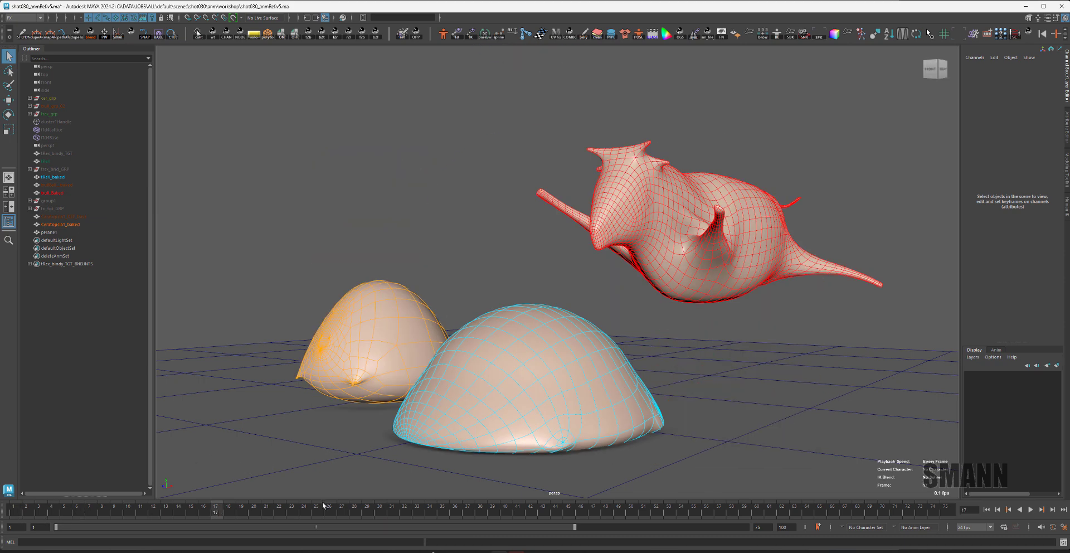
{"action": "right_click", "coordinate": [324, 508]}
{"action": "mouse_move", "coordinate": [385, 383]}
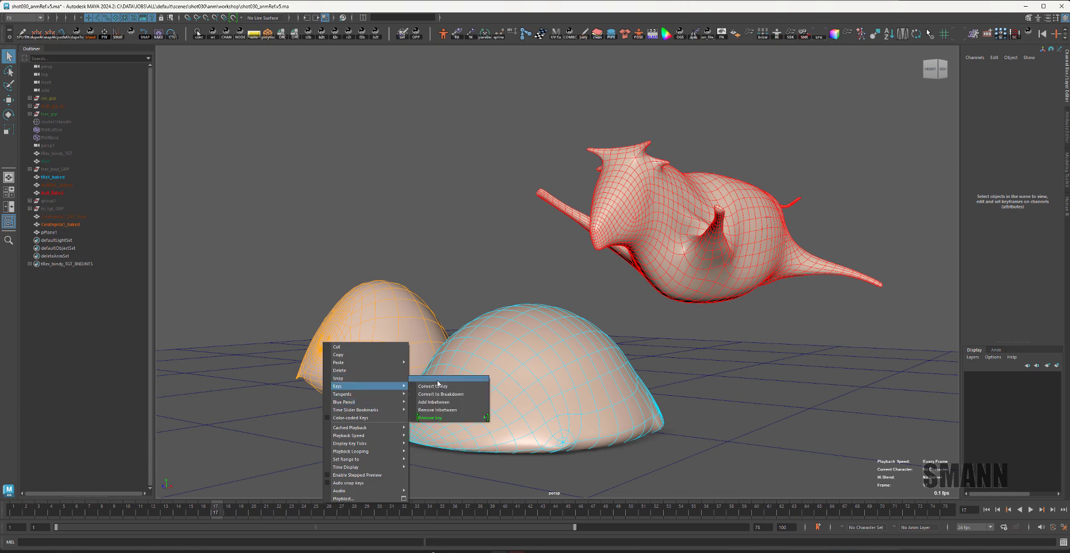
{"action": "left_click", "coordinate": [448, 378]}
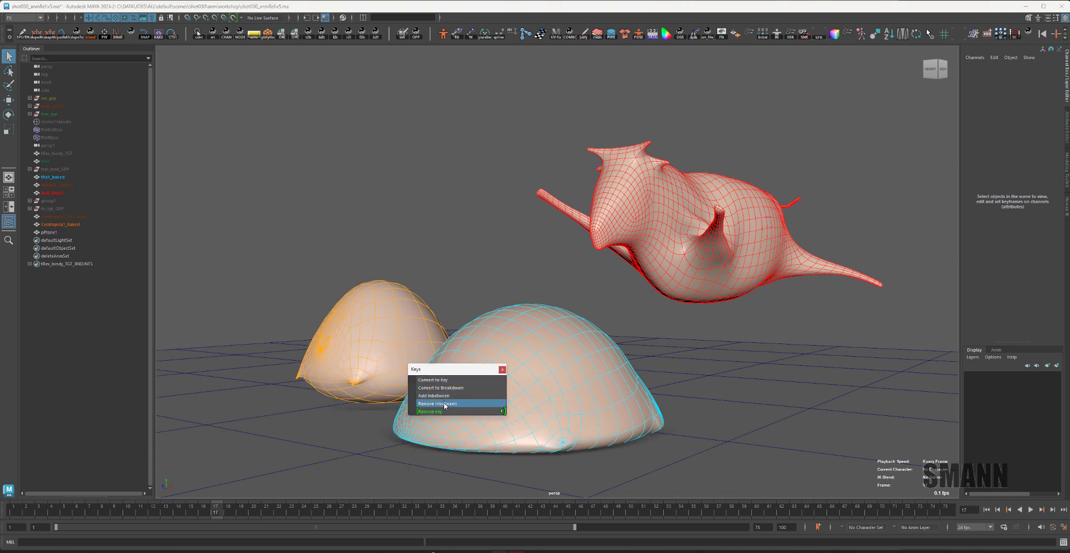
{"action": "left_click_drag", "start_coordinate": [455, 369], "coordinate": [398, 138]}
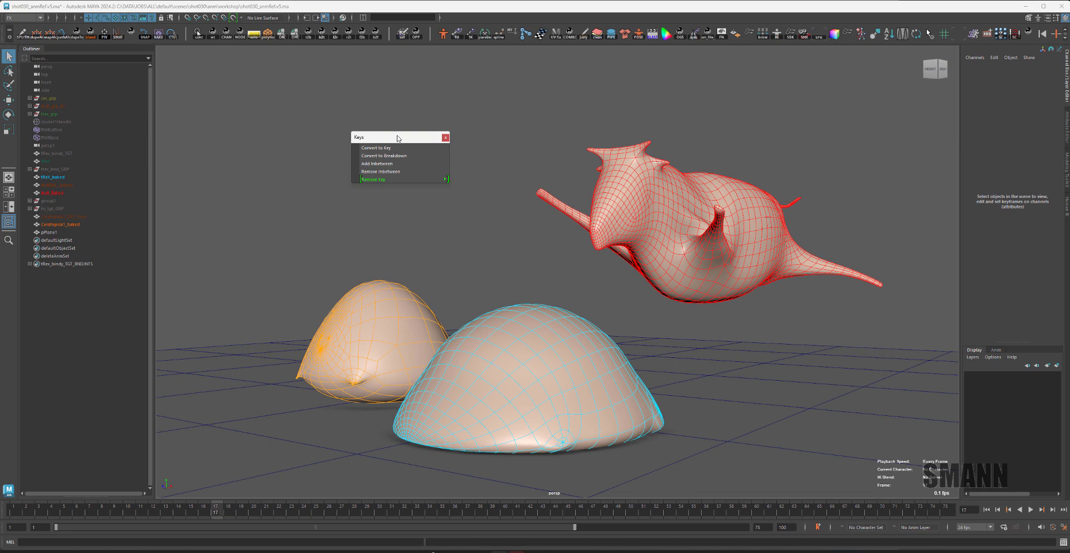
{"action": "left_click_drag", "start_coordinate": [398, 138], "coordinate": [312, 125]}
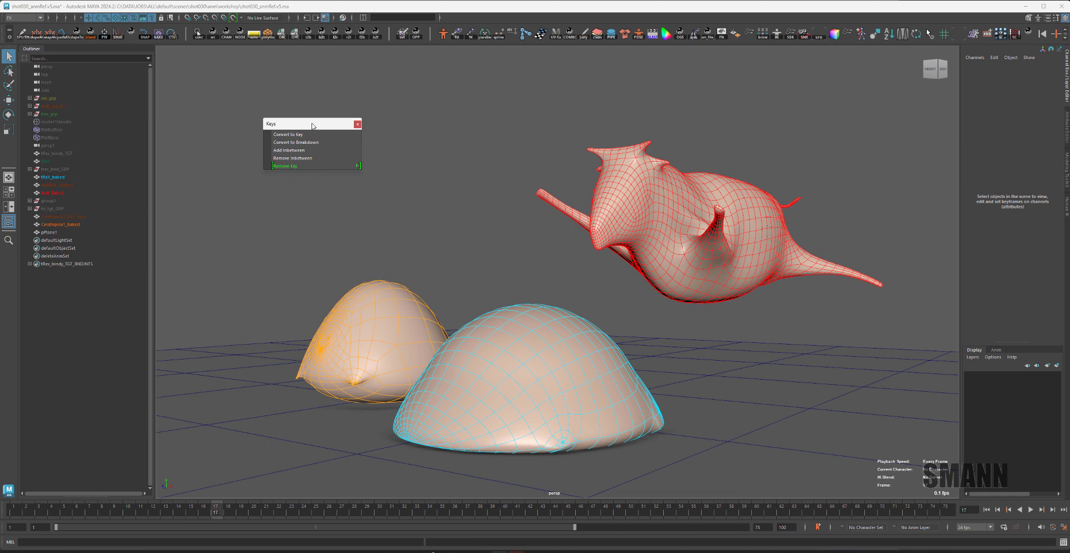
{"action": "left_click_drag", "start_coordinate": [313, 124], "coordinate": [252, 117]}
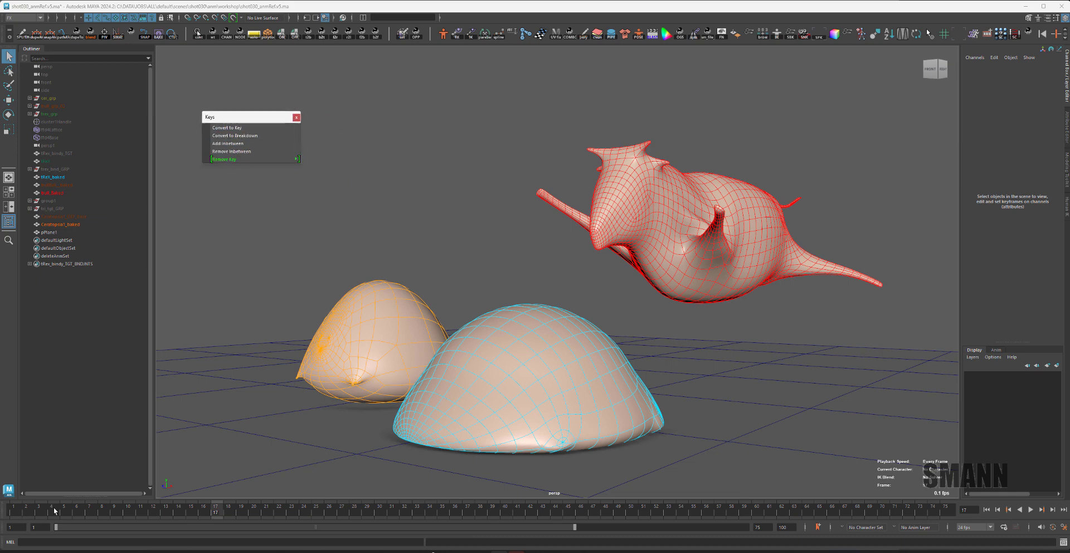
Select the bull_Baked mesh, play back its animation and nudge the floating Keys window slightly.
{"action": "key", "text": "alt+v"}
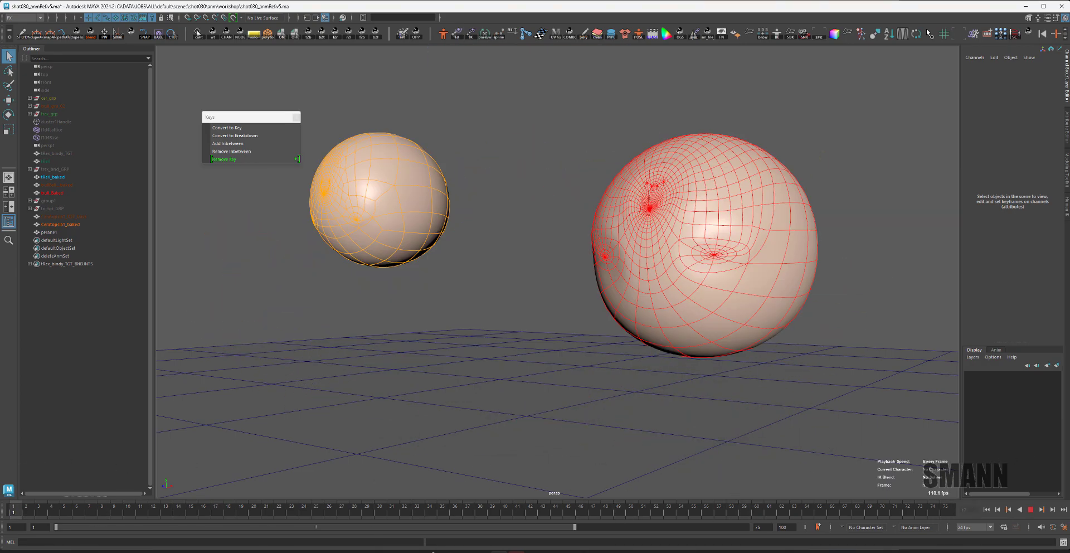
{"action": "key", "text": "alt+v"}
{"action": "left_click", "coordinate": [681, 289]}
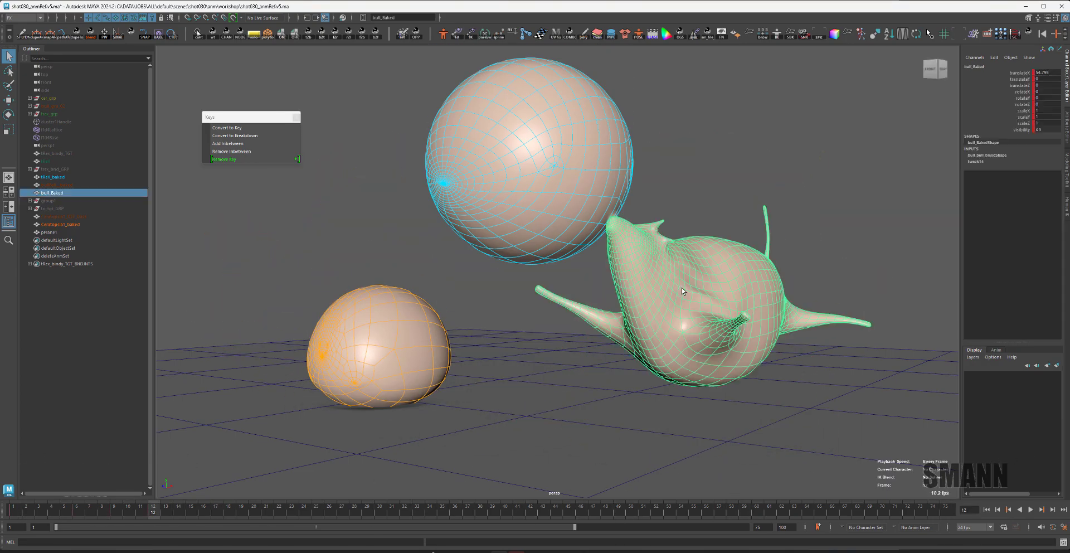
{"action": "key", "text": "alt+v"}
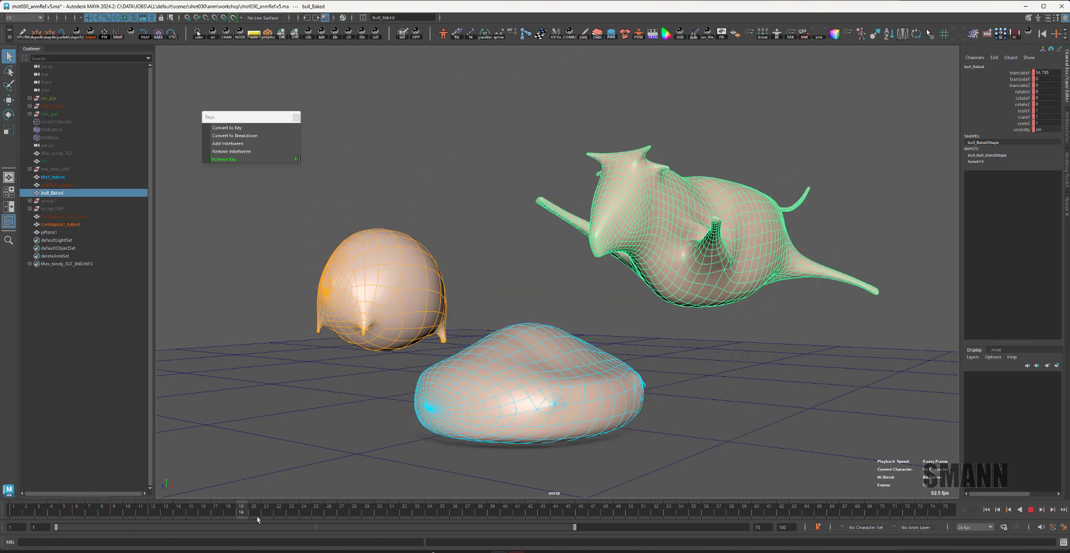
{"action": "key", "text": "alt+v"}
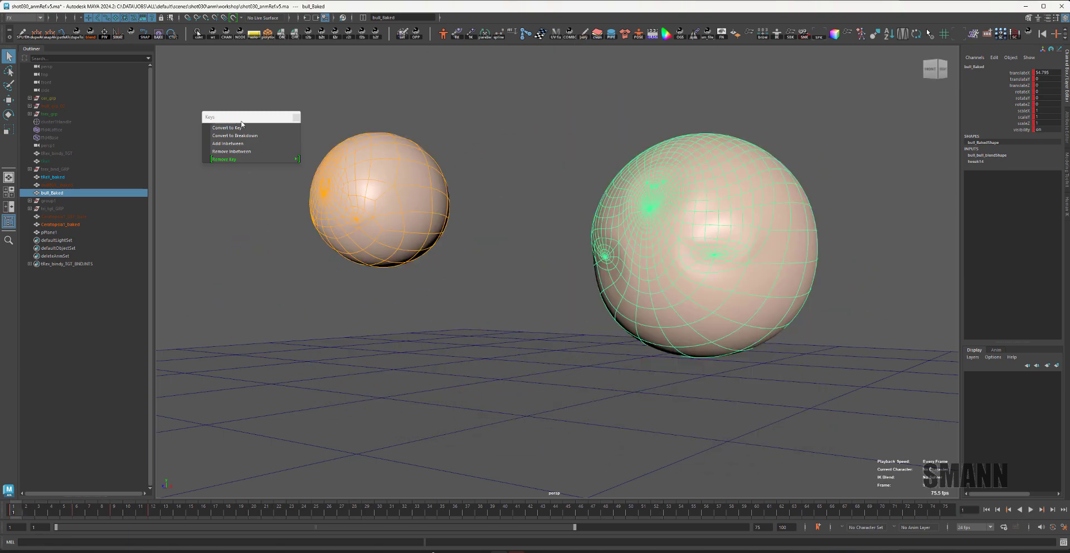
{"action": "left_click_drag", "start_coordinate": [241, 117], "coordinate": [242, 122]}
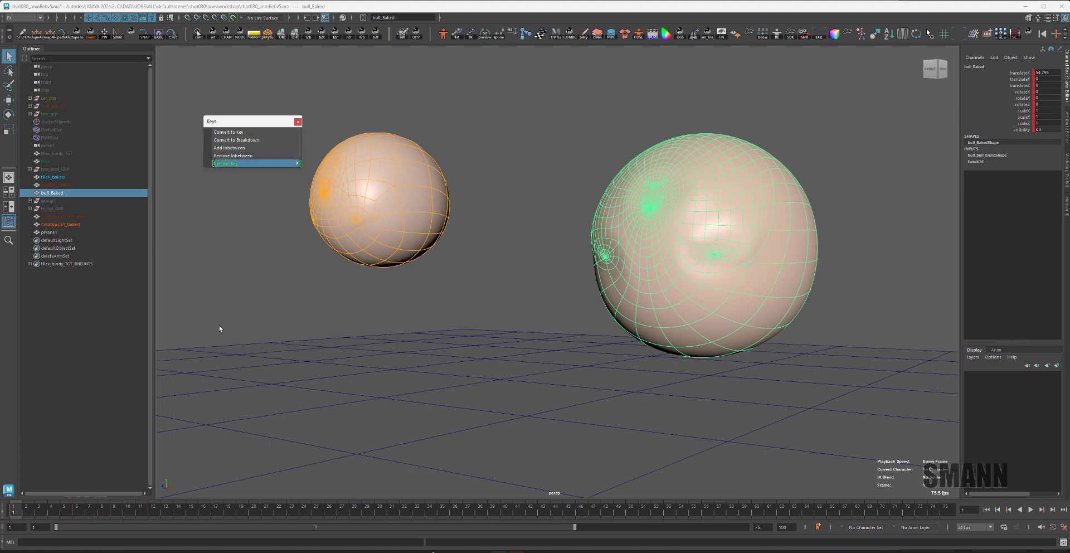
Play the animation, go to frame 10 and add an inbetween to the bull_Baked mesh's keys.
{"action": "key", "text": "alt+v"}
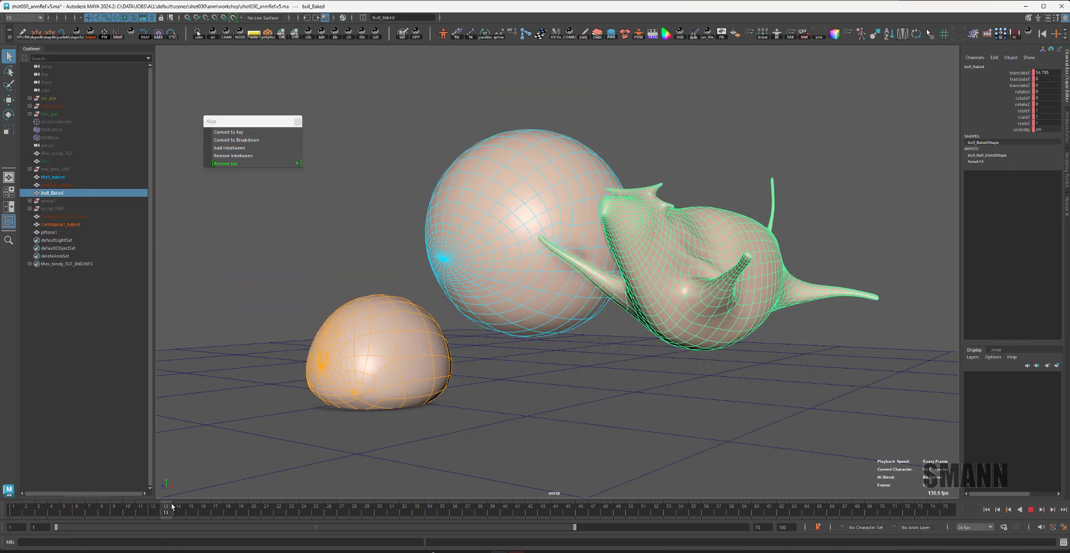
{"action": "key", "text": "alt+v"}
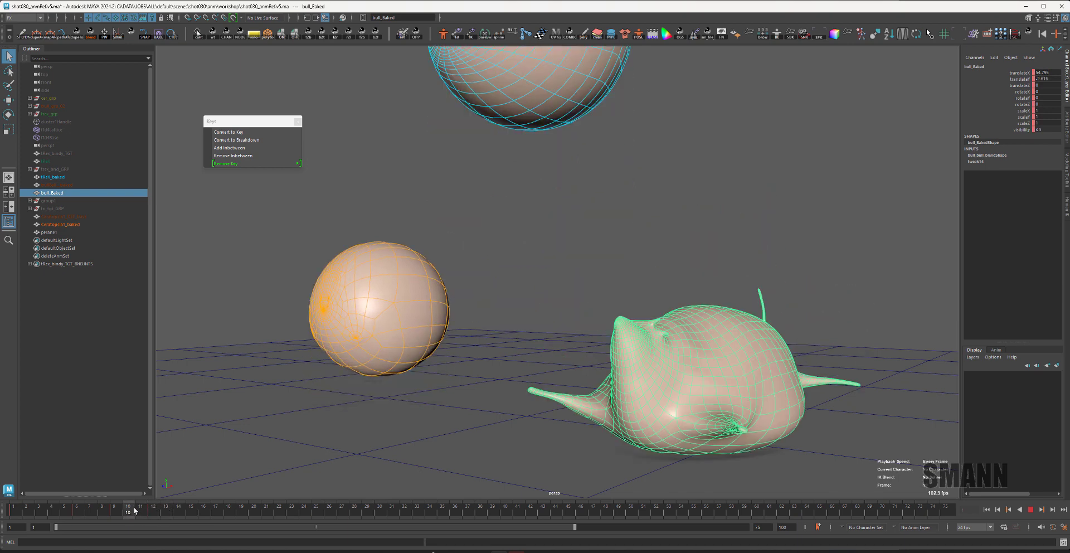
{"action": "left_click", "coordinate": [259, 148]}
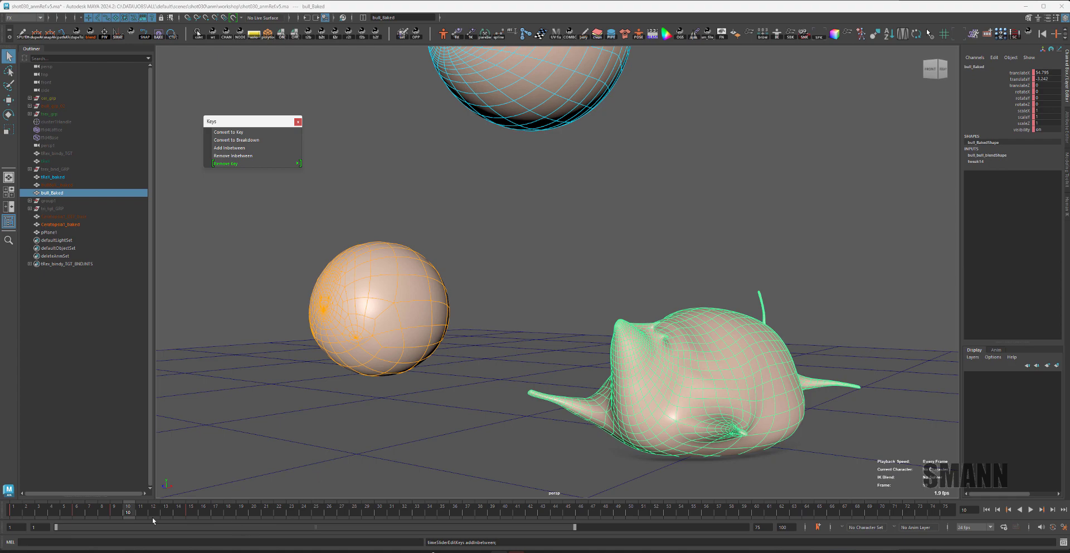
Go to frame 12 and add eight more inbetweens to the bull_Baked mesh's keys.
{"action": "key", "text": "alt+v"}
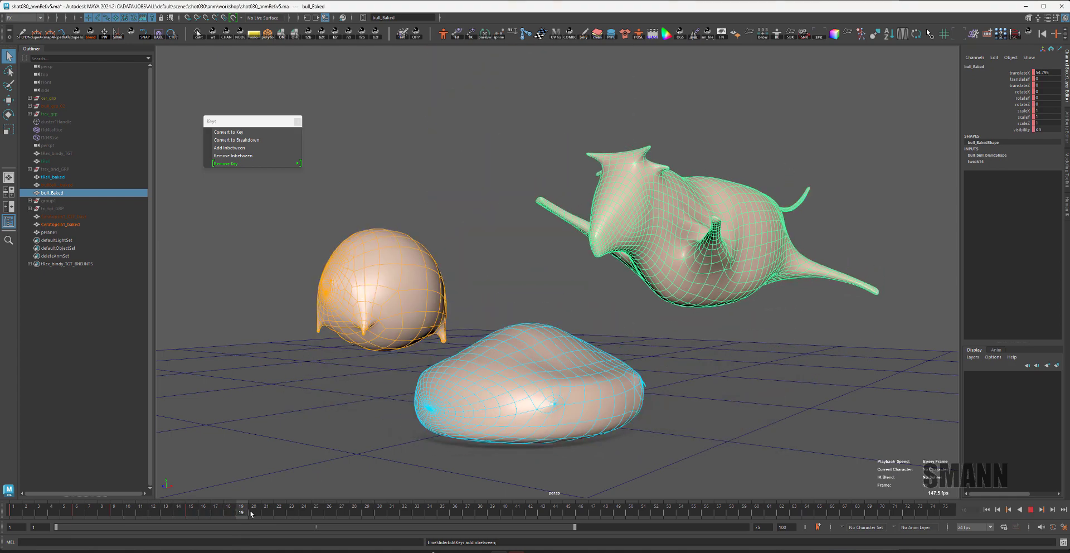
{"action": "key", "text": "alt+v"}
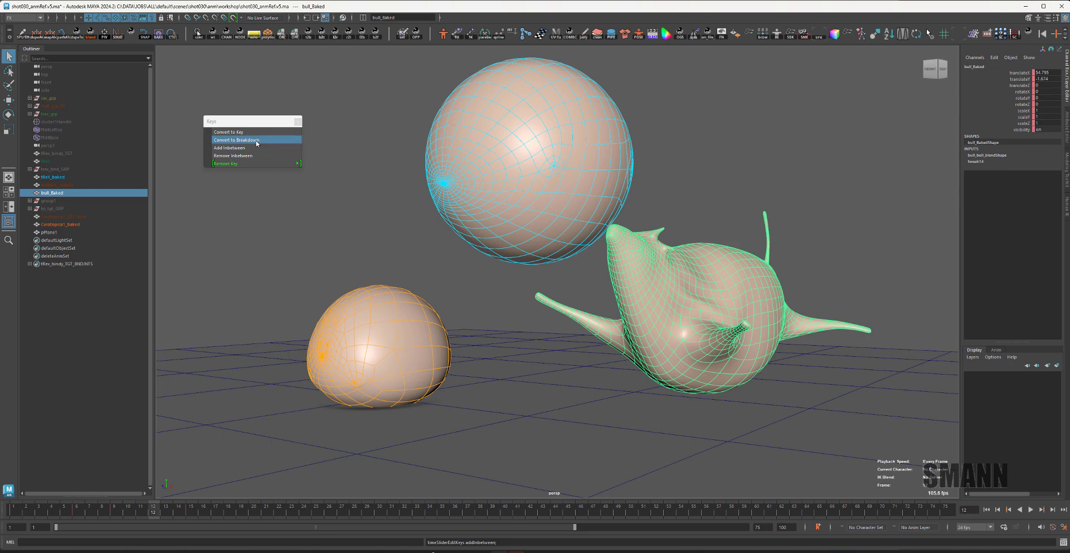
{"action": "left_click", "coordinate": [254, 148]}
{"action": "left_click", "coordinate": [254, 148]}
{"action": "left_click", "coordinate": [254, 148]}
{"action": "left_click", "coordinate": [254, 148]}
{"action": "left_click", "coordinate": [254, 149]}
{"action": "left_click", "coordinate": [254, 149]}
{"action": "left_click", "coordinate": [254, 148]}
{"action": "left_click", "coordinate": [254, 148]}
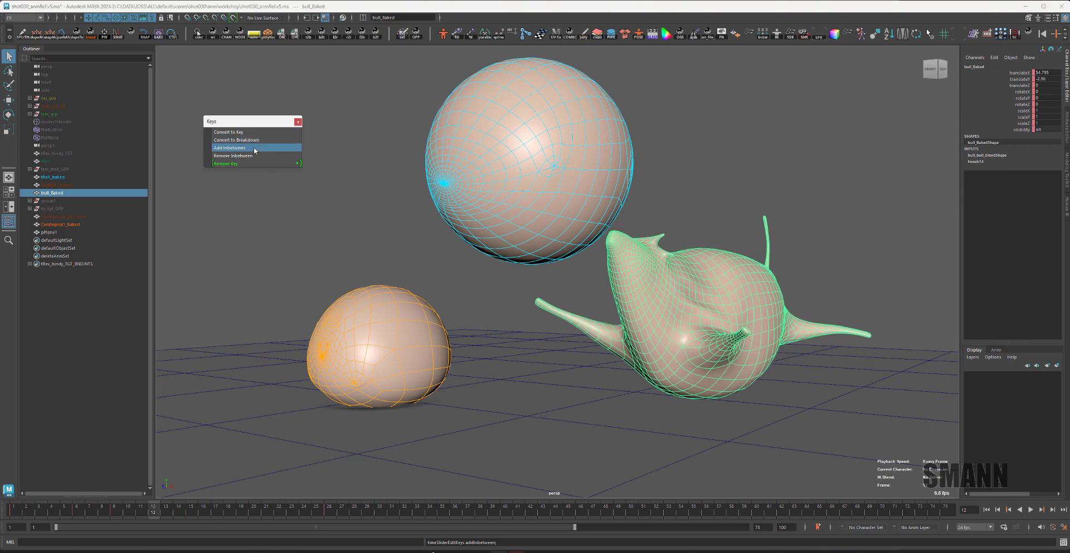
Play the animation, go to frame 19 and remove the inbetweens added to the bull_Baked mesh.
{"action": "key", "text": "alt+v"}
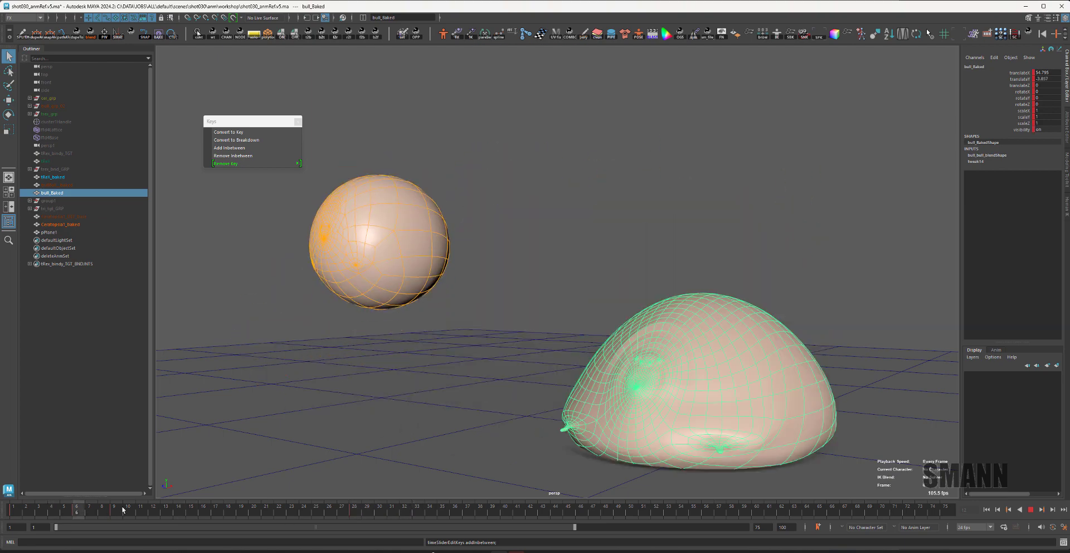
{"action": "key", "text": "alt+v"}
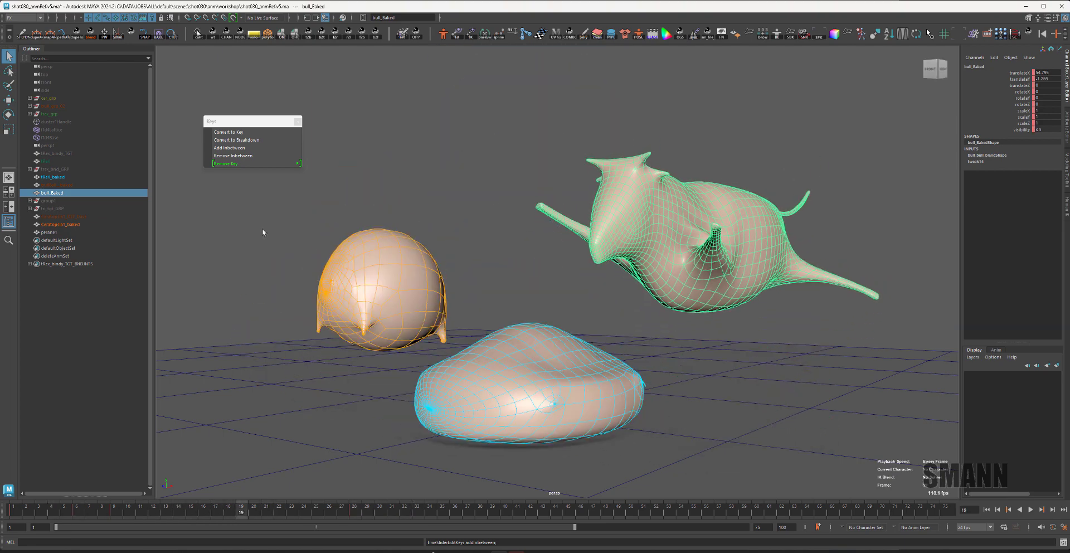
{"action": "left_click", "coordinate": [269, 158]}
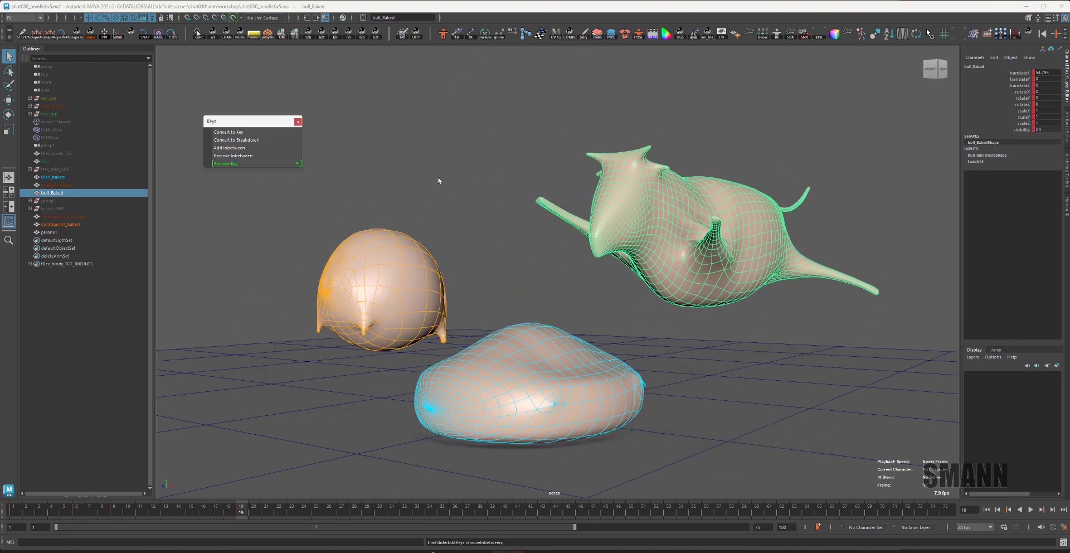
Open the Graph Editor, go to frame 15, and arrange the editor beside the floating Keys window.
{"action": "key", "text": "space"}
{"action": "left_click", "coordinate": [409, 121]}
{"action": "mouse_move", "coordinate": [439, 177]}
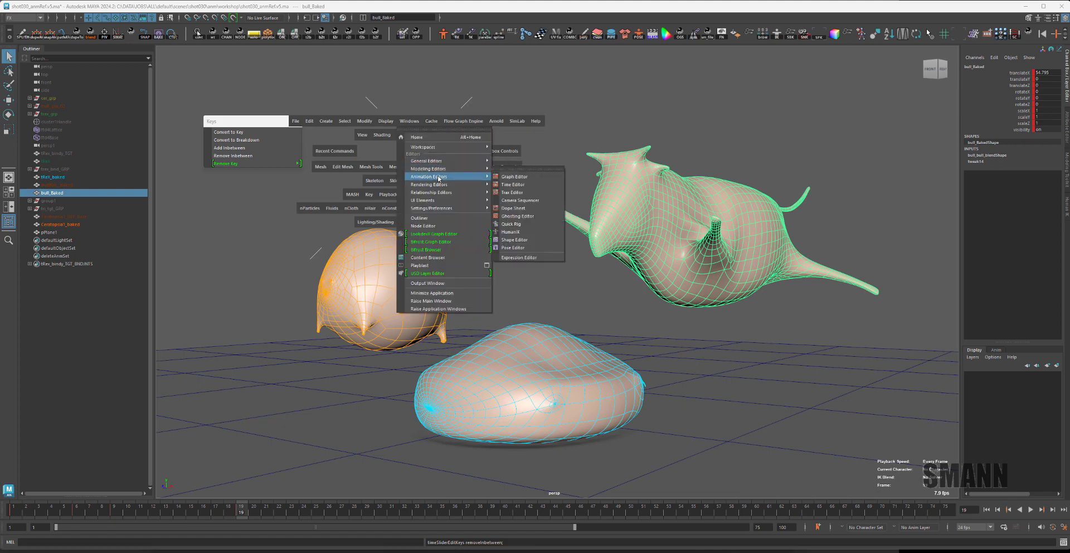
{"action": "left_click", "coordinate": [514, 176]}
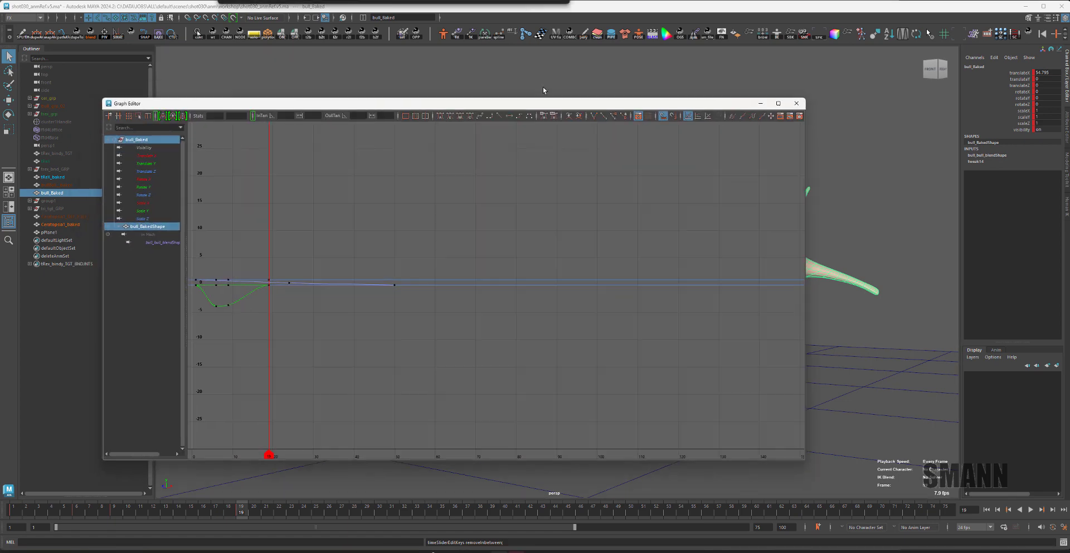
{"action": "left_click", "coordinate": [193, 506]}
{"action": "left_click_drag", "start_coordinate": [291, 104], "coordinate": [533, 106]}
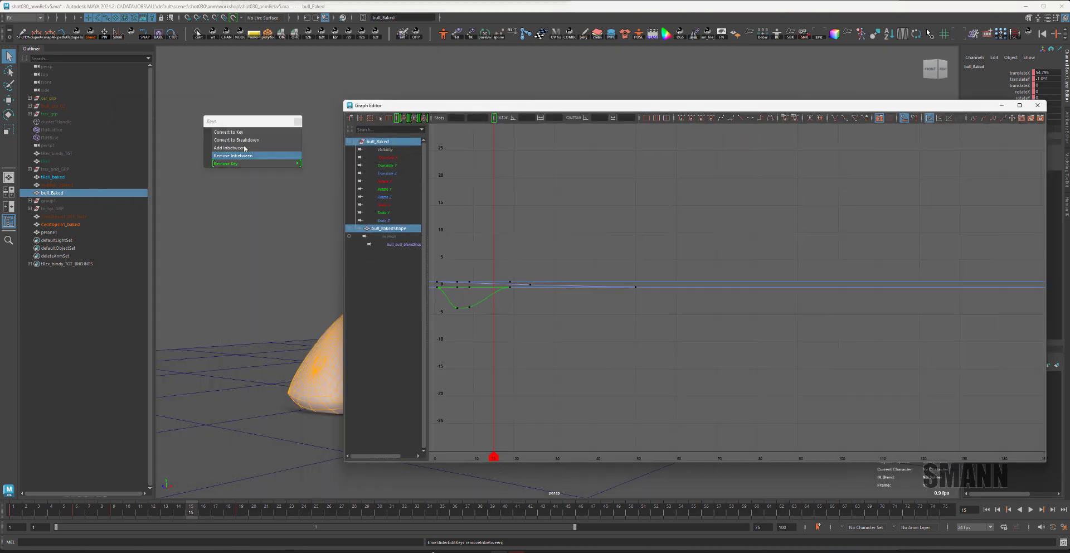
{"action": "left_click_drag", "start_coordinate": [243, 122], "coordinate": [114, 128]}
{"action": "left_click_drag", "start_coordinate": [504, 105], "coordinate": [355, 98]}
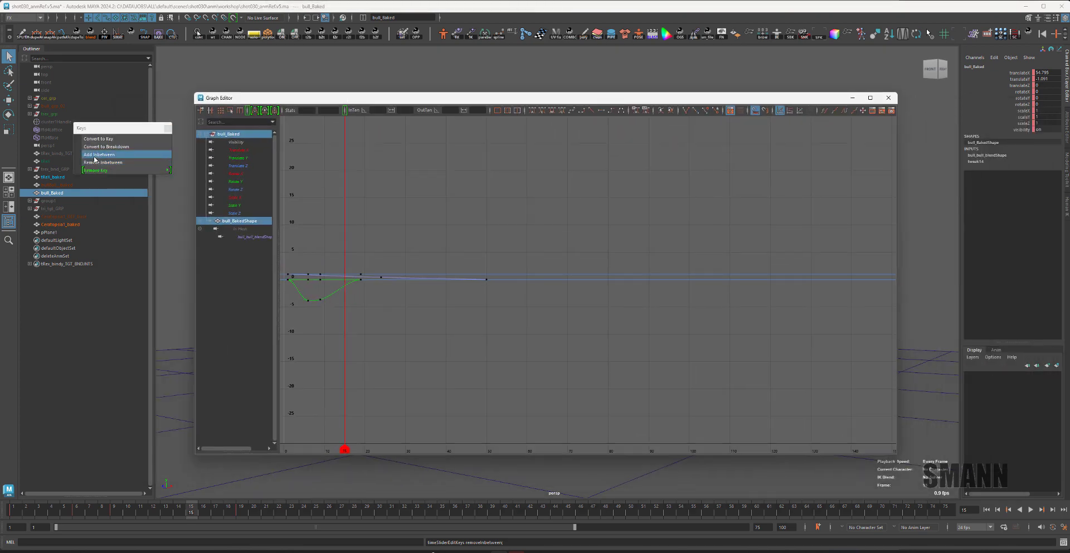
Add inbetweens at frame 15 to shift the bull's following keys, and remove them again.
{"action": "left_click", "coordinate": [95, 156]}
{"action": "left_click", "coordinate": [98, 157]}
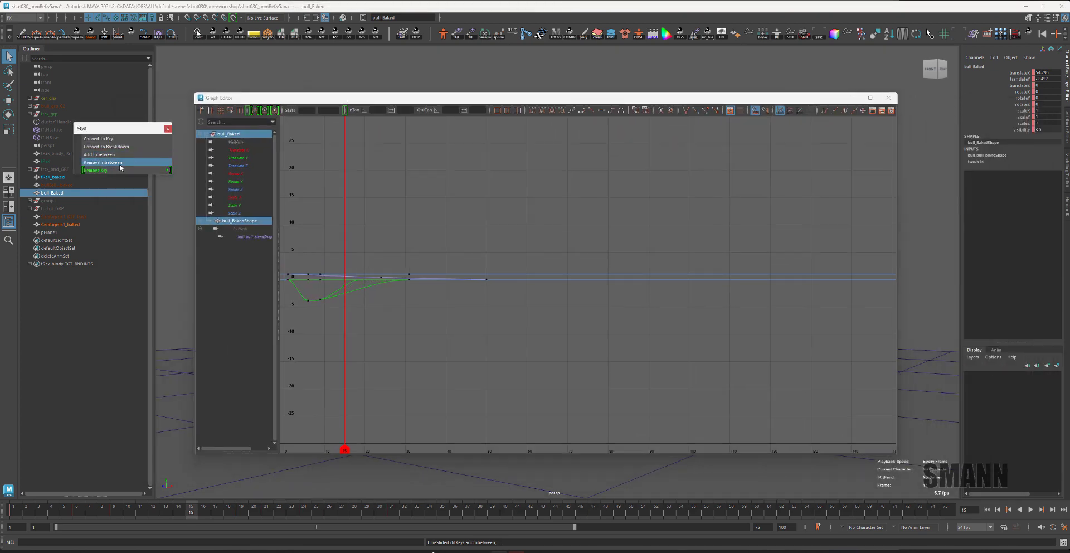
{"action": "left_click", "coordinate": [119, 162]}
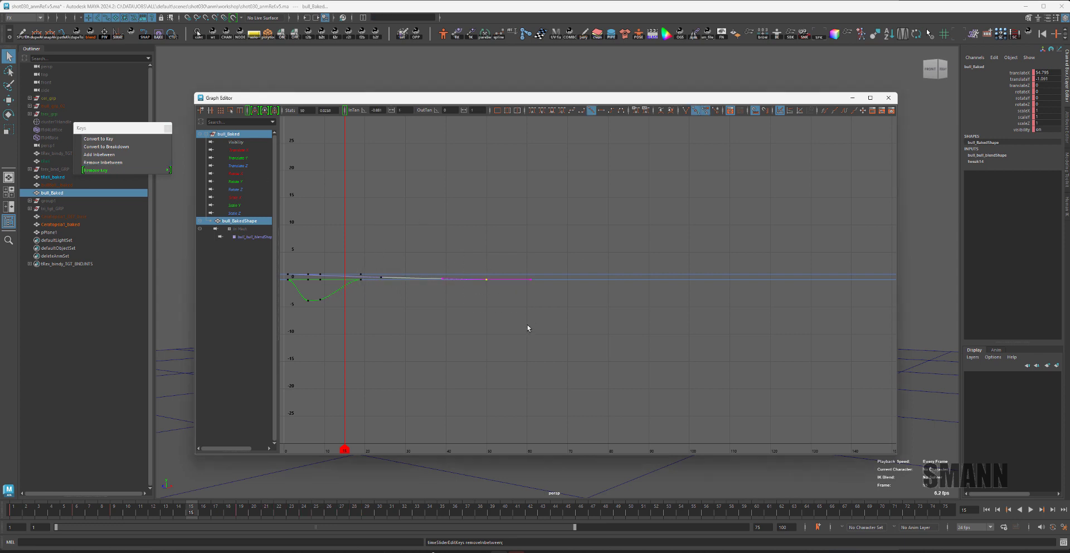
Show only the bull's blend shape curve in the Graph Editor and undo the last key selection change.
{"action": "left_click", "coordinate": [254, 236]}
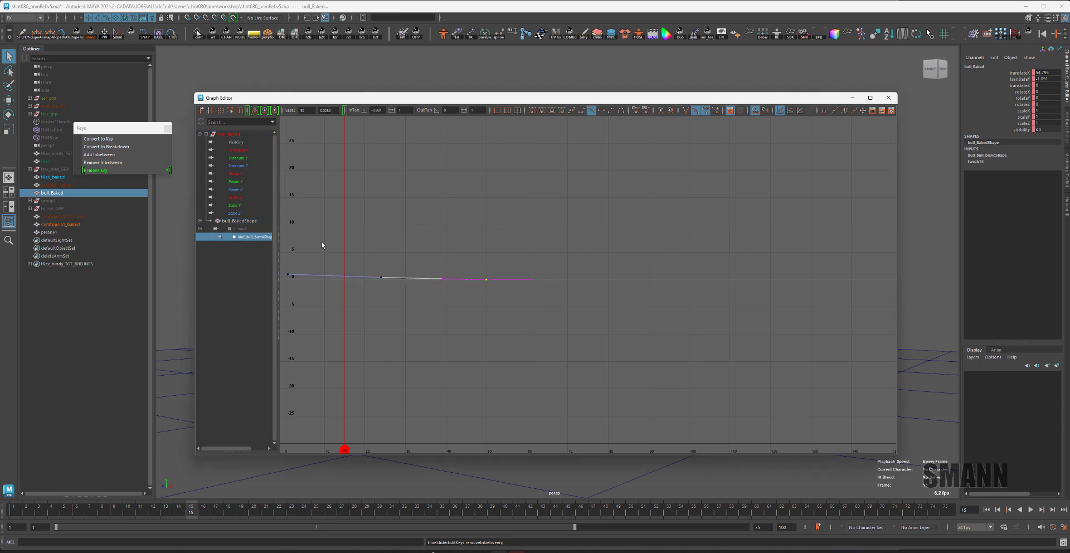
{"action": "key", "text": "space"}
{"action": "key", "text": "ctrl+z"}
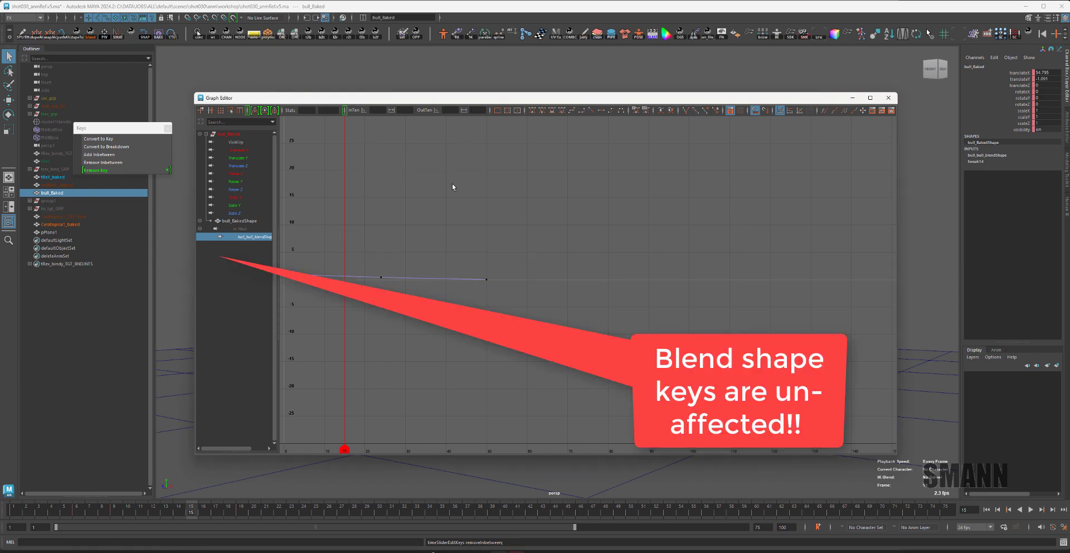
Detach the Graph Editor's own Keys commands as a floating window and place it over the curve area.
{"action": "key", "text": "space"}
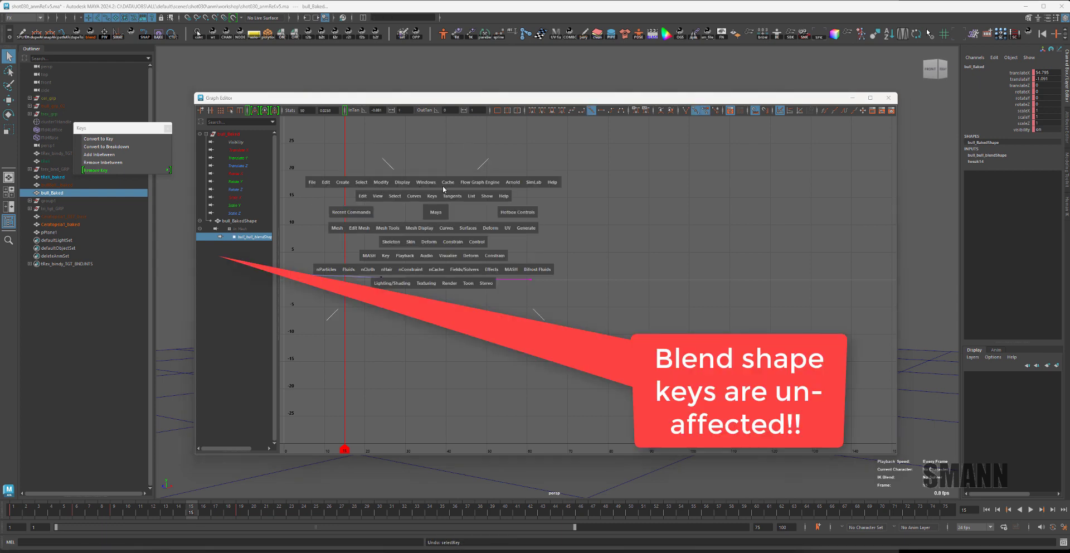
{"action": "left_click", "coordinate": [431, 197]}
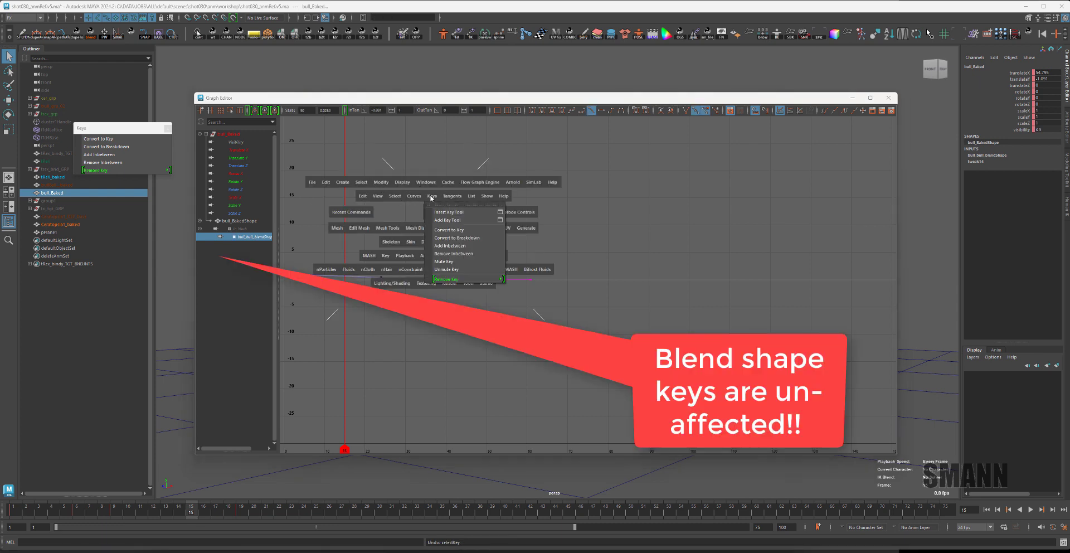
{"action": "left_click", "coordinate": [467, 203]}
{"action": "left_click_drag", "start_coordinate": [466, 198], "coordinate": [391, 156]}
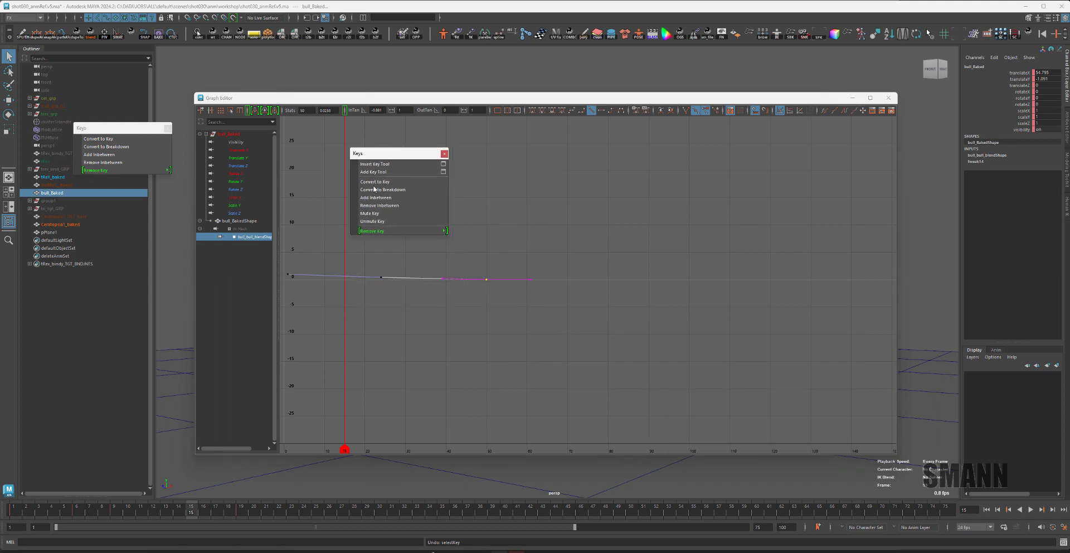
Clear the selection, move the Graph Editor off the models and reselect the bull_Baked mesh.
{"action": "left_click", "coordinate": [244, 134]}
{"action": "left_click", "coordinate": [415, 70]}
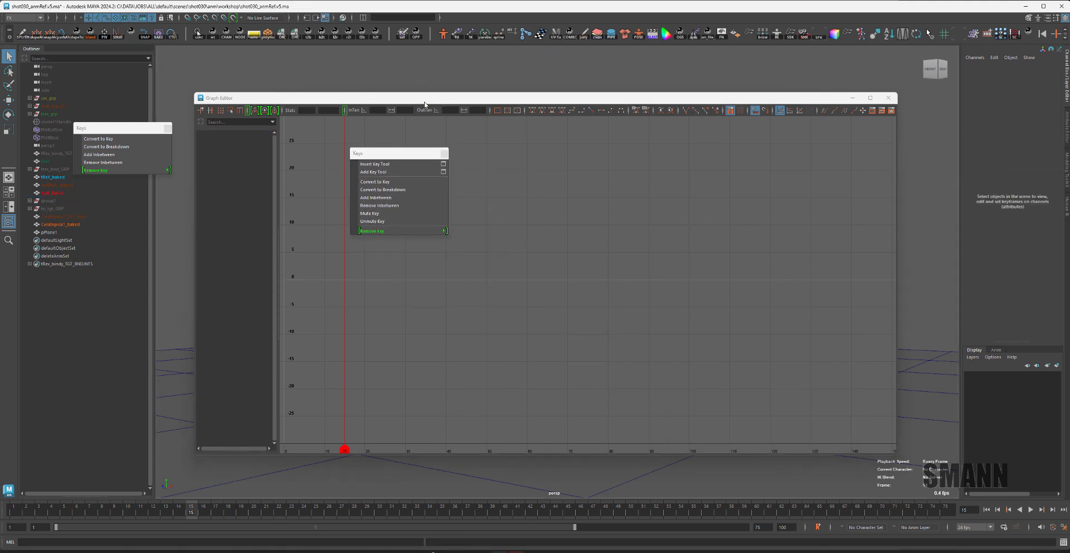
{"action": "left_click_drag", "start_coordinate": [422, 98], "coordinate": [470, 449]}
{"action": "left_click", "coordinate": [696, 227]}
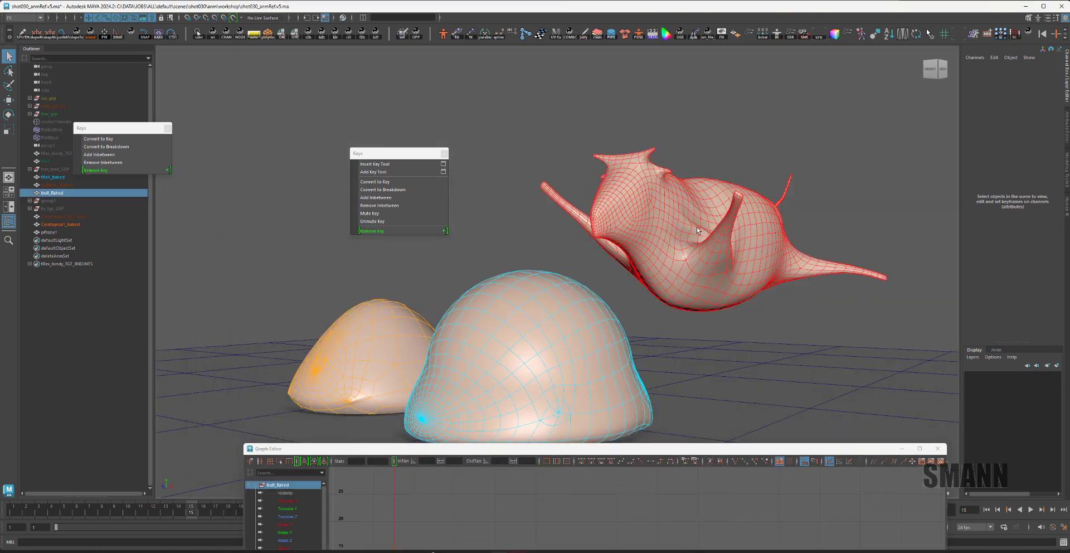
Resize the Graph Editor narrower and taller, and arrange it with the two floating Keys windows for comparison.
{"action": "left_click_drag", "start_coordinate": [726, 451], "coordinate": [548, 69]}
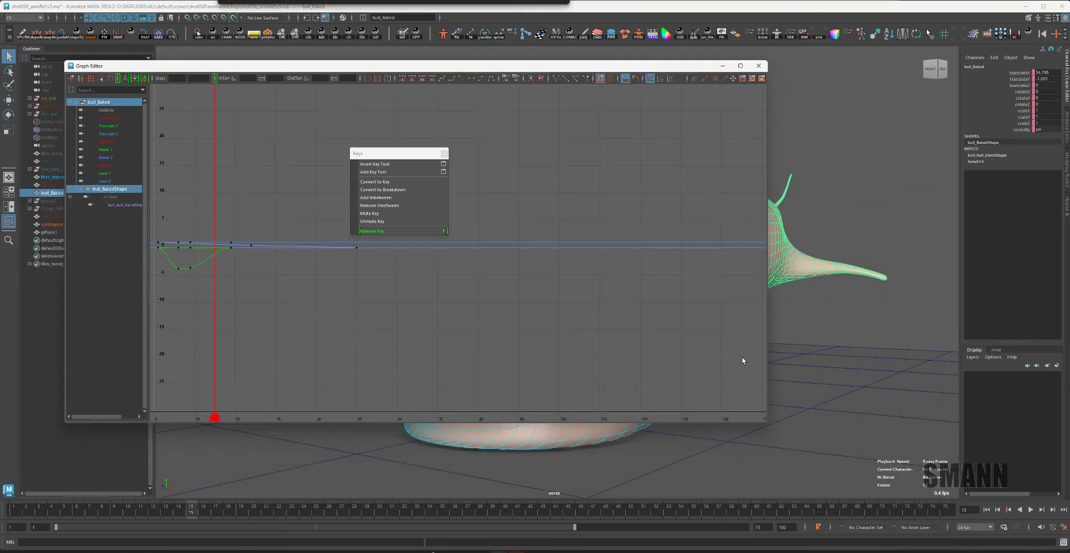
{"action": "left_click_drag", "start_coordinate": [766, 422], "coordinate": [614, 482]}
{"action": "left_click_drag", "start_coordinate": [365, 152], "coordinate": [391, 147]}
{"action": "left_click_drag", "start_coordinate": [318, 67], "coordinate": [434, 70]}
{"action": "left_click_drag", "start_coordinate": [103, 129], "coordinate": [56, 124]}
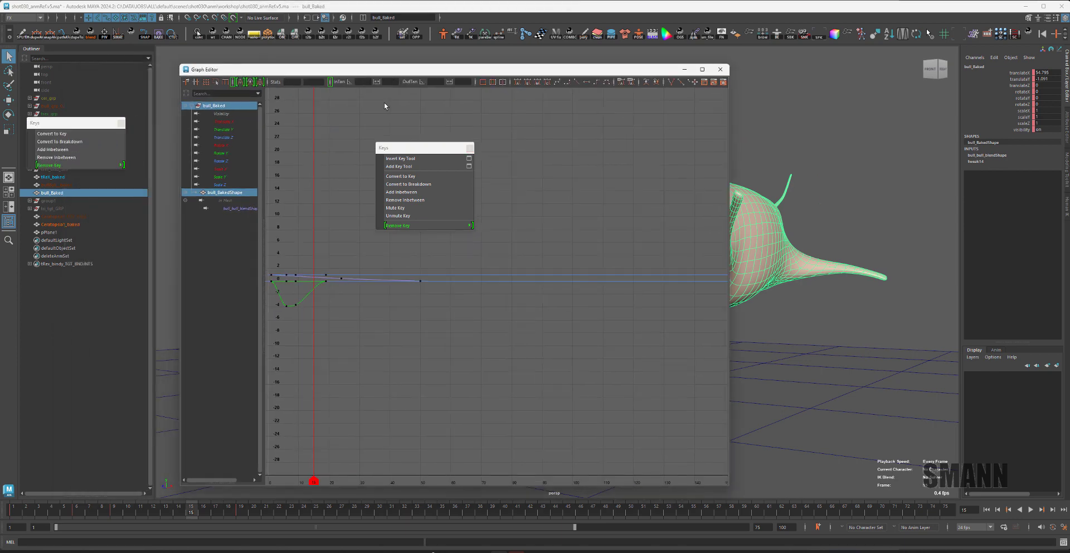
Move the Graph Editor and its Keys window off the bull, and add several inbetweens to bull_Baked at frame 15.
{"action": "left_click_drag", "start_coordinate": [421, 151], "coordinate": [408, 143]}
{"action": "left_click_drag", "start_coordinate": [438, 70], "coordinate": [374, 65]}
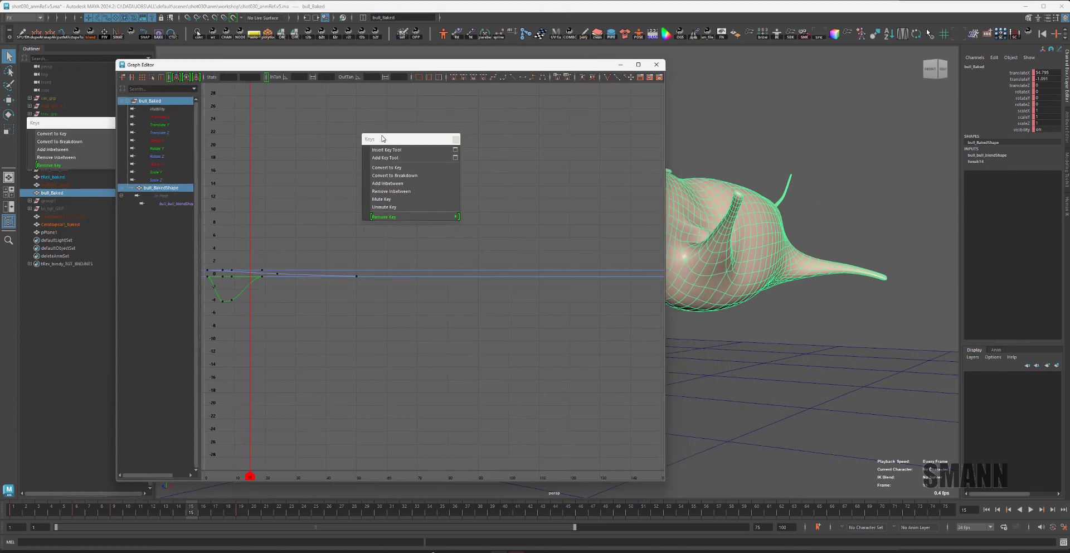
{"action": "left_click", "coordinate": [412, 184]}
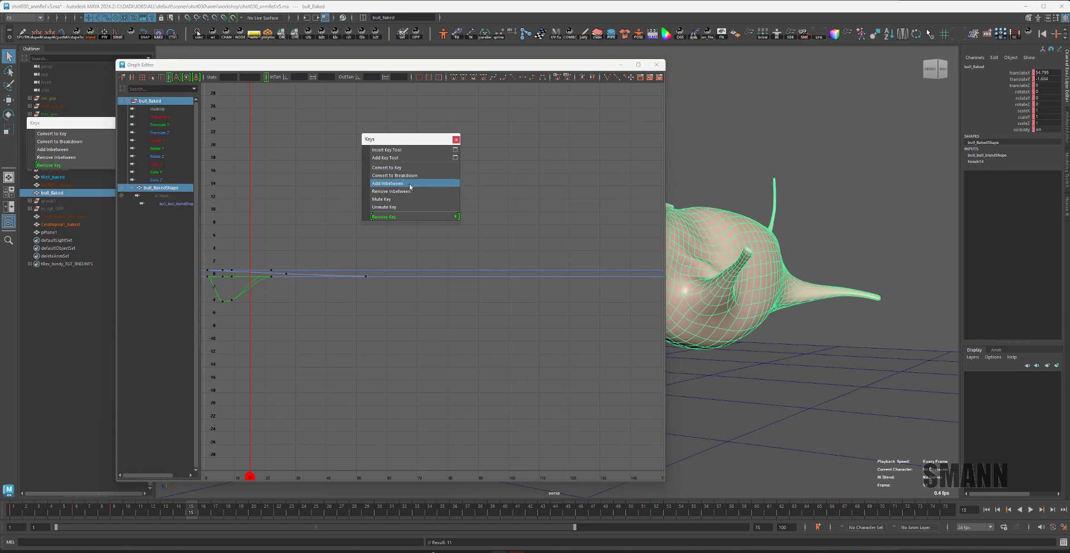
{"action": "left_click", "coordinate": [409, 184]}
{"action": "left_click", "coordinate": [409, 184]}
{"action": "left_click", "coordinate": [410, 184]}
{"action": "left_click", "coordinate": [409, 183]}
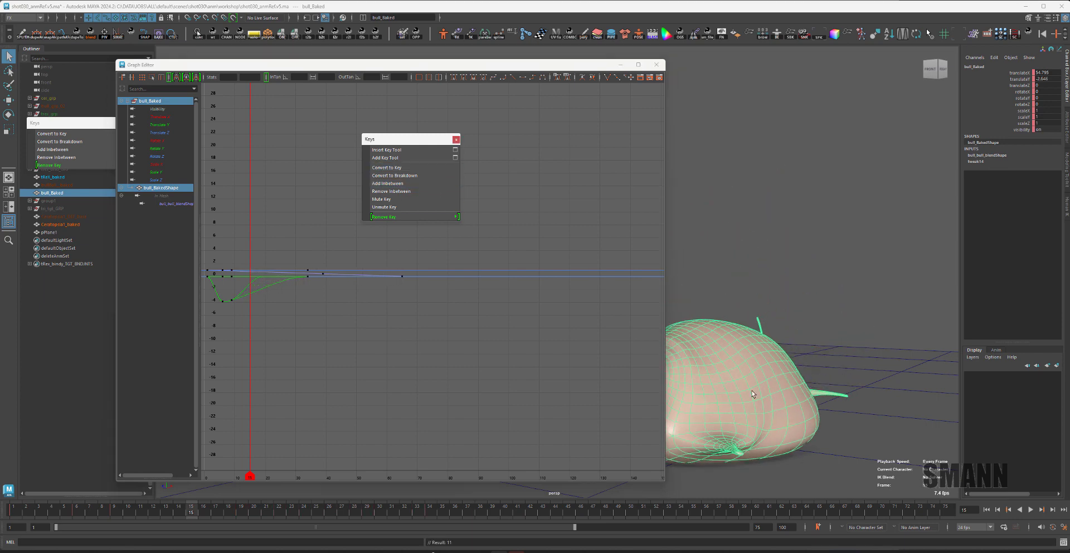
Shift the Graph Editor and its Keys window clear of both models, add further inbetweens at frame 15 and play the animation.
{"action": "left_click_drag", "start_coordinate": [547, 70], "coordinate": [391, 76]}
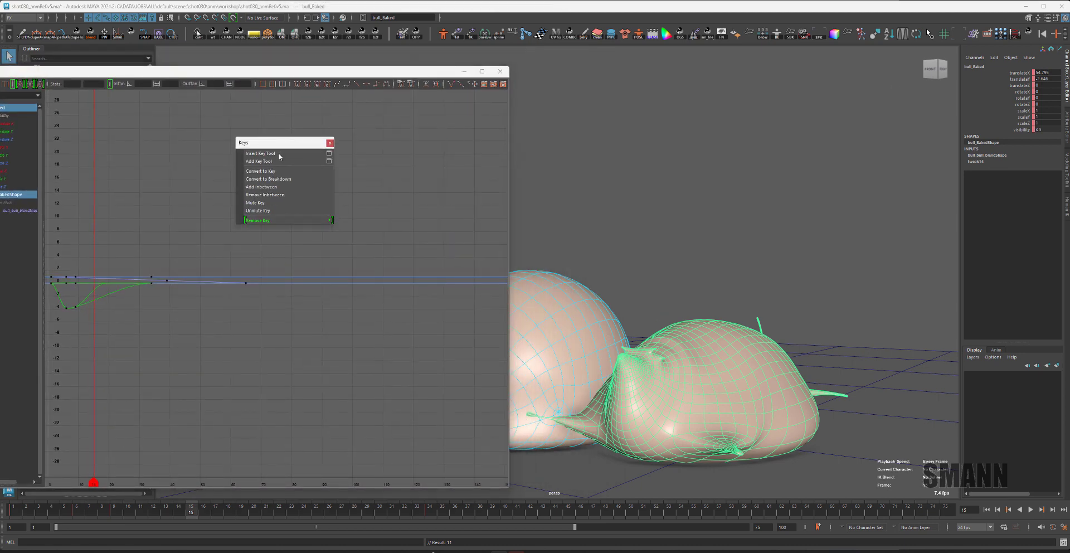
{"action": "left_click_drag", "start_coordinate": [390, 138], "coordinate": [264, 142]}
{"action": "left_click", "coordinate": [274, 188]}
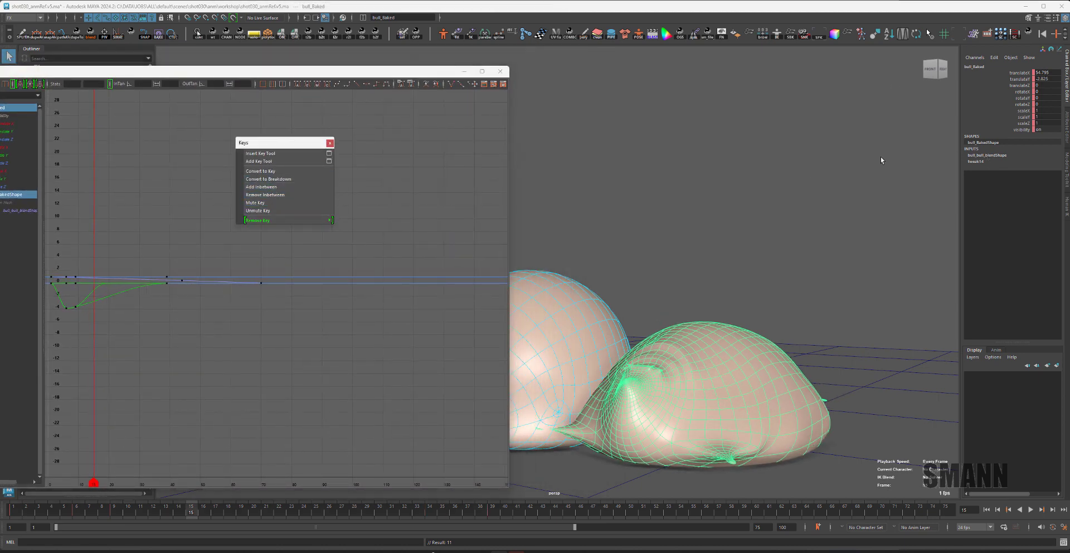
{"action": "key", "text": "alt+v"}
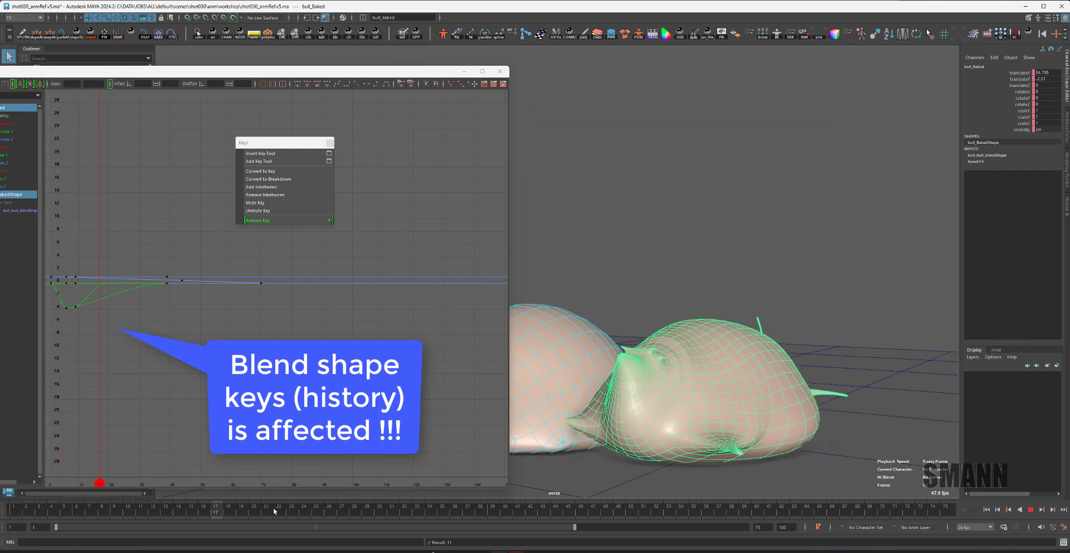
{"action": "key", "text": "alt+v"}
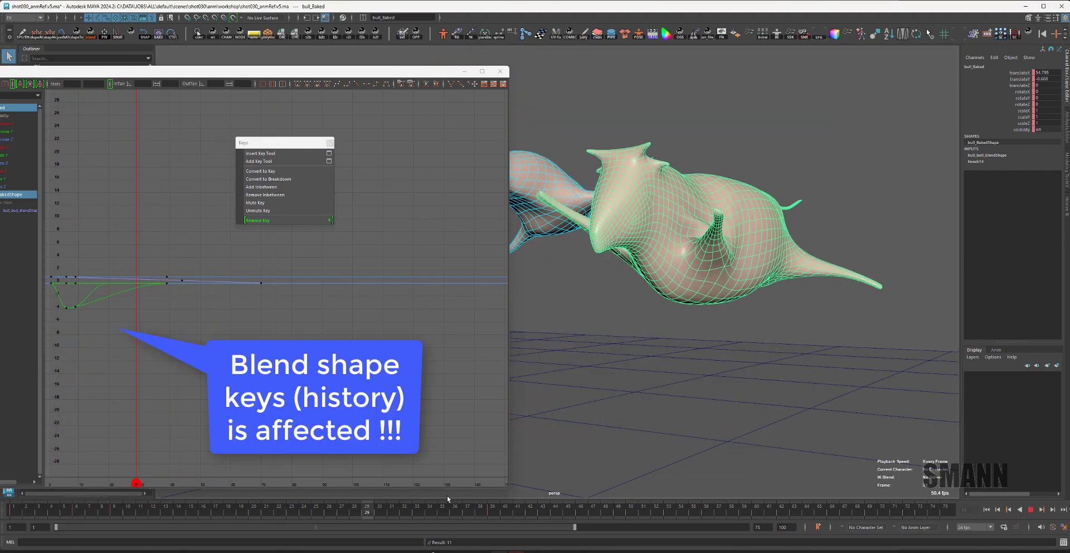
Close the Graph Editor and its floating Keys window, and clear the bull selection.
{"action": "left_click", "coordinate": [330, 144]}
{"action": "left_click", "coordinate": [501, 72]}
{"action": "left_click", "coordinate": [519, 127]}
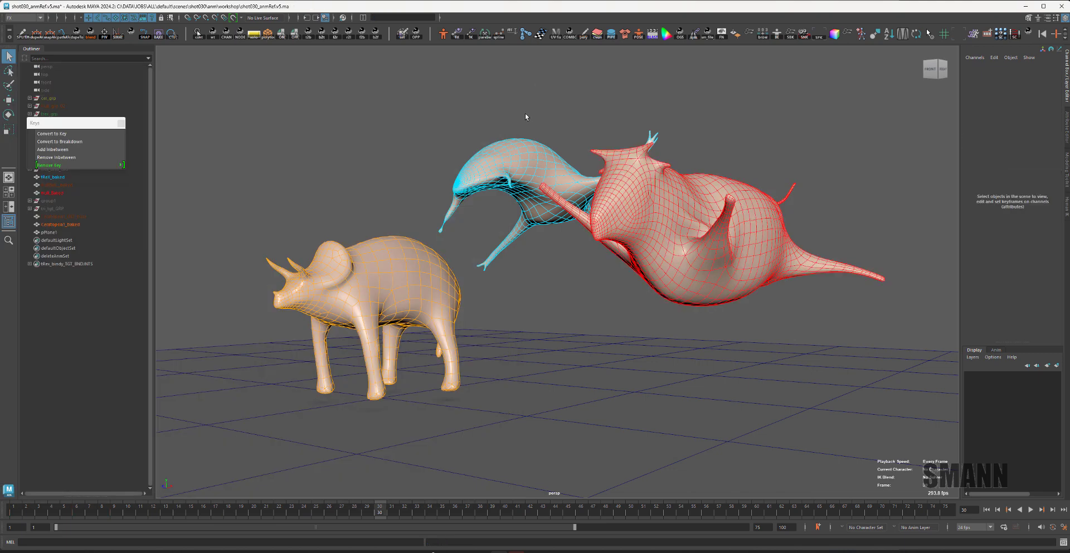
Open the Hotkey Editor.
{"action": "key", "text": "space"}
{"action": "left_click", "coordinate": [426, 102]}
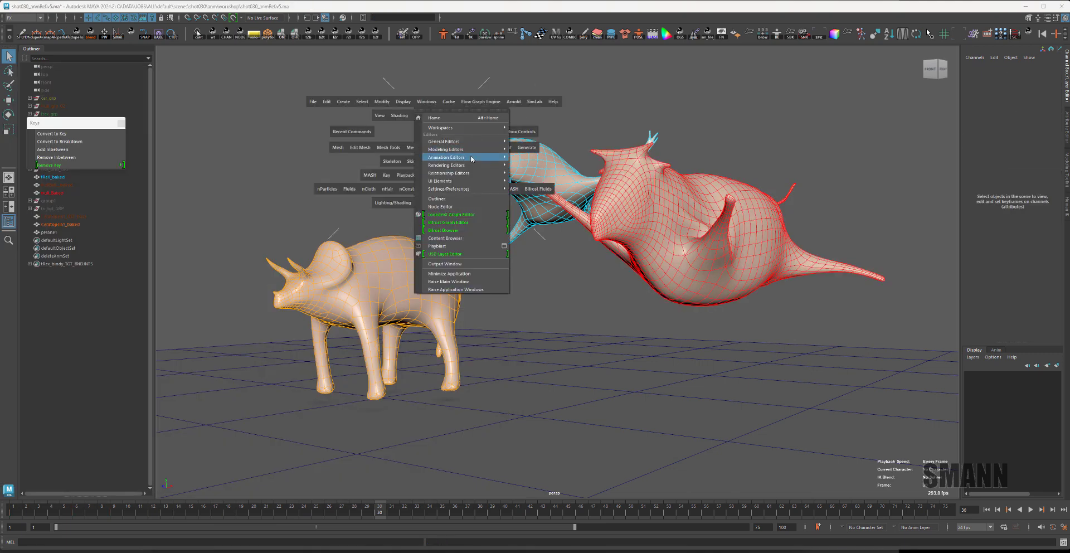
{"action": "mouse_move", "coordinate": [470, 159]}
{"action": "mouse_move", "coordinate": [466, 189]}
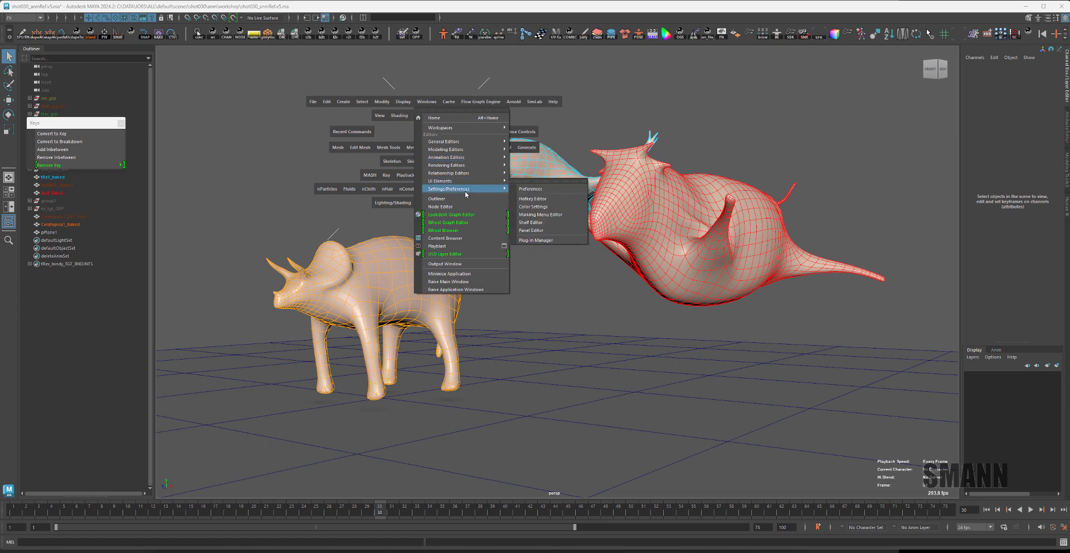
{"action": "left_click", "coordinate": [572, 199]}
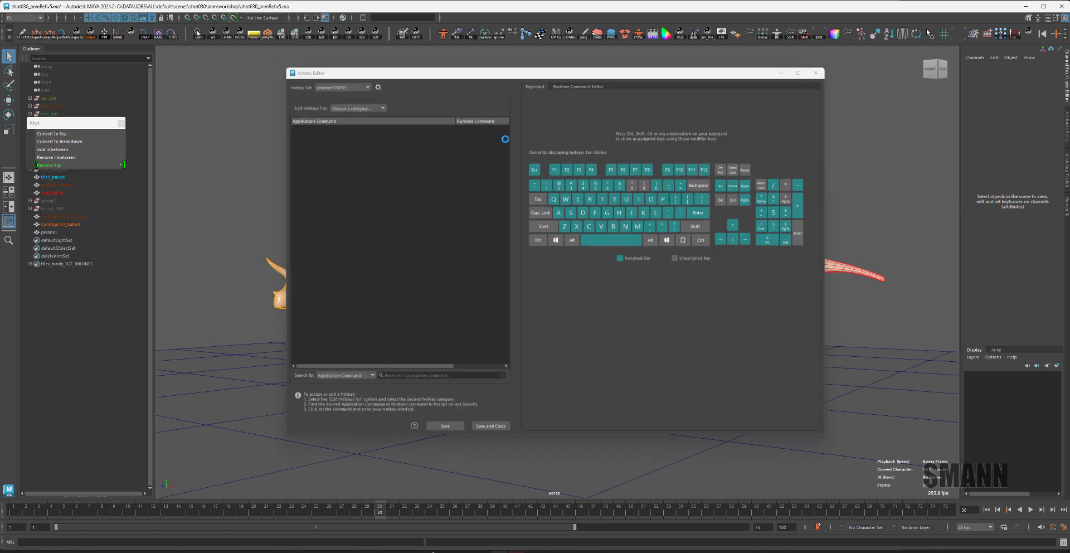
Search the runtime commands for "inbe" and inspect the Add Inbetween and Remove Inbetween entries.
{"action": "left_click", "coordinate": [343, 380]}
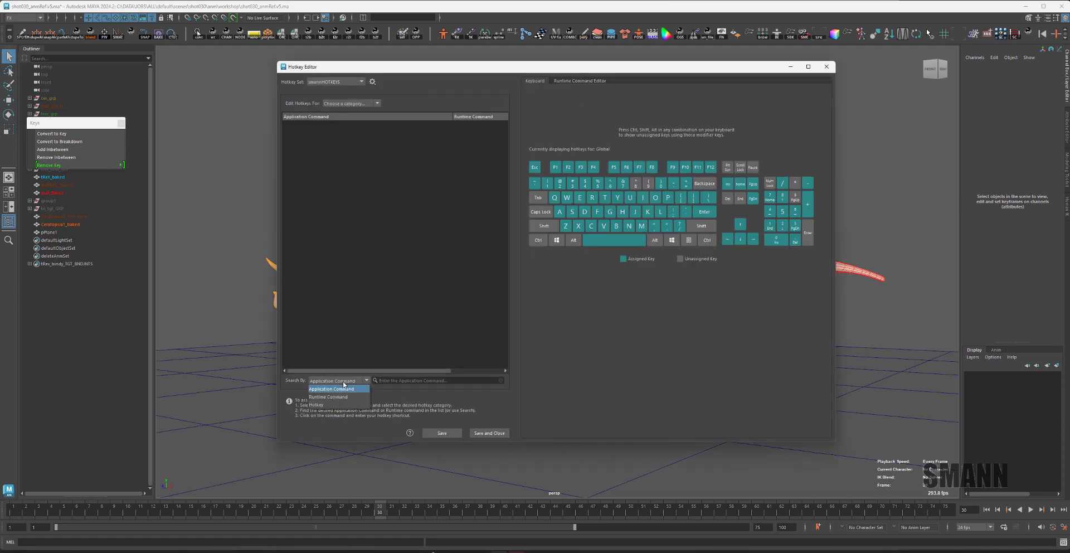
{"action": "left_click", "coordinate": [334, 405]}
{"action": "left_click", "coordinate": [339, 382]}
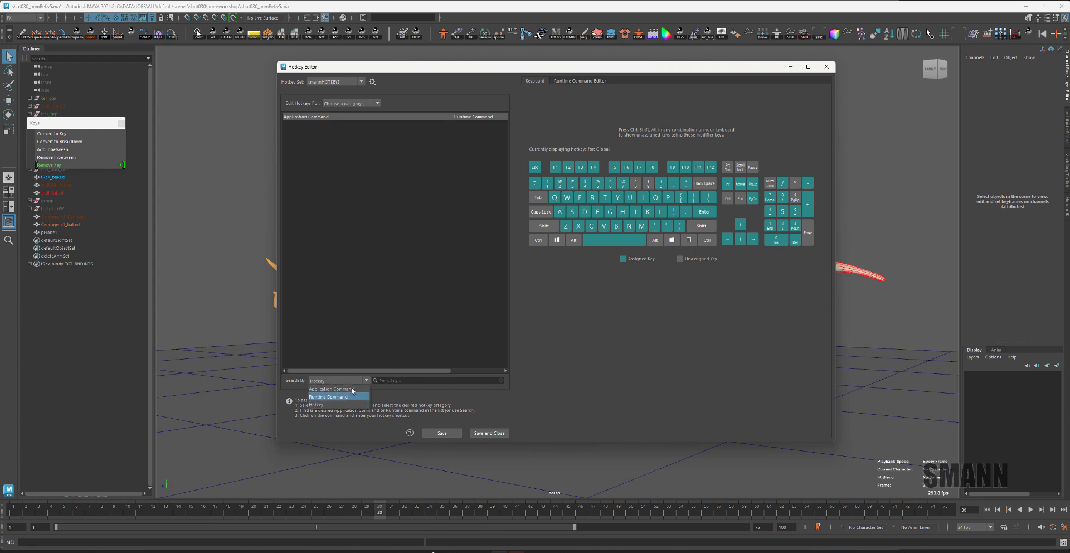
{"action": "left_click", "coordinate": [334, 397]}
{"action": "left_click", "coordinate": [399, 380]}
{"action": "type", "text": "inbe"}
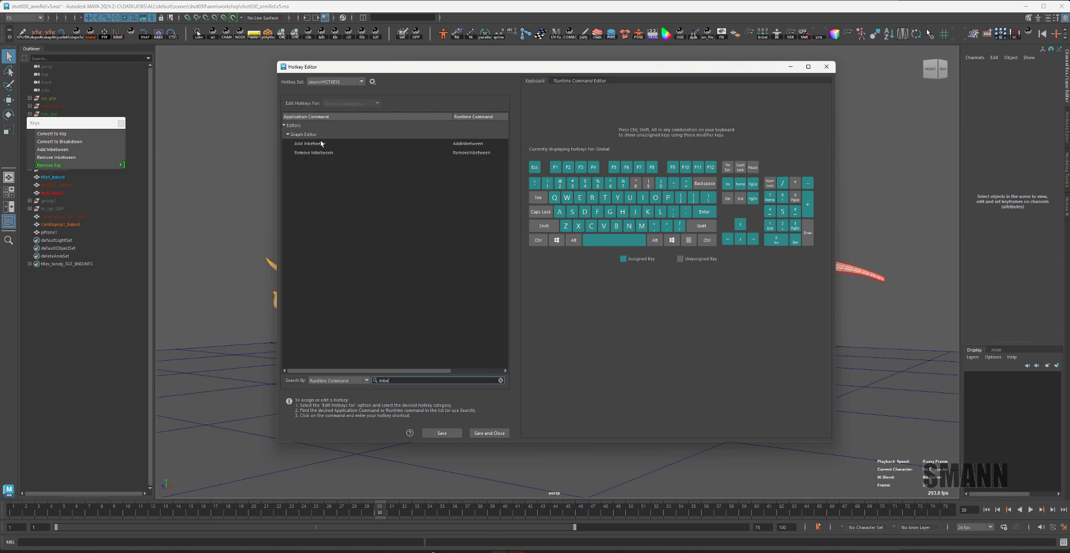
{"action": "left_click", "coordinate": [321, 143]}
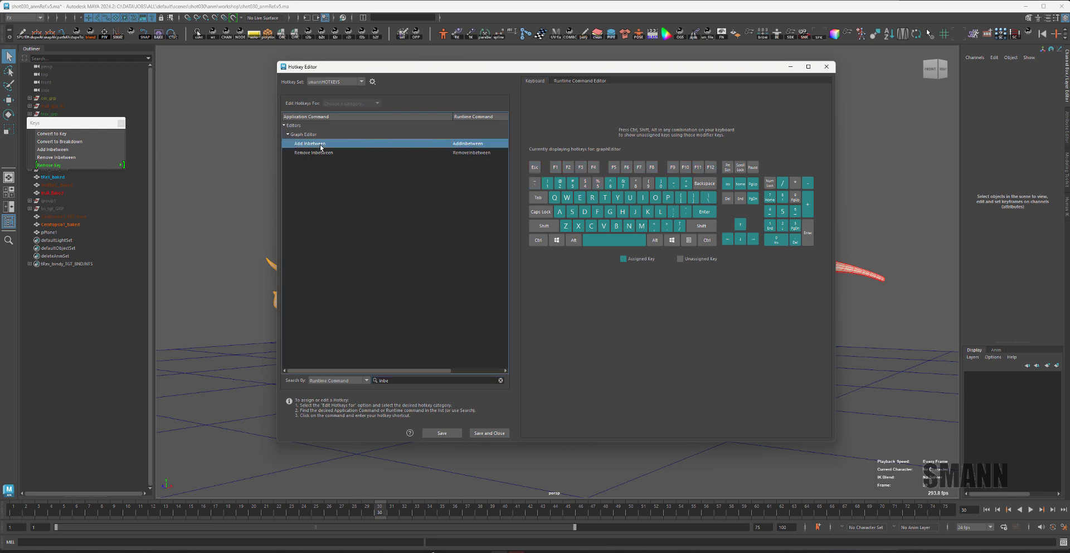
{"action": "left_click", "coordinate": [324, 153]}
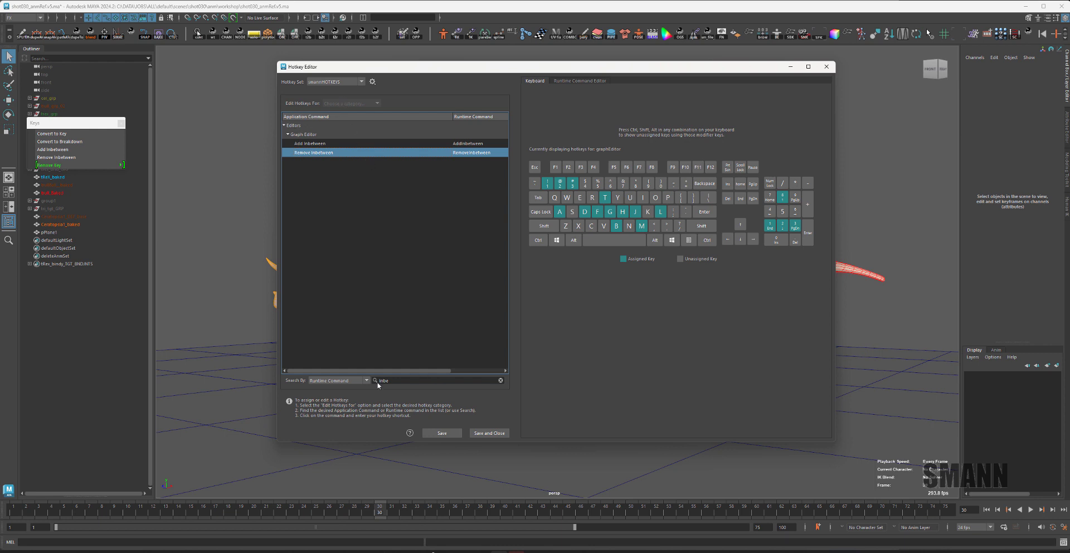
Clear the hotkey search, choose the Editors category and look through its list of available editors.
{"action": "left_click", "coordinate": [500, 380]}
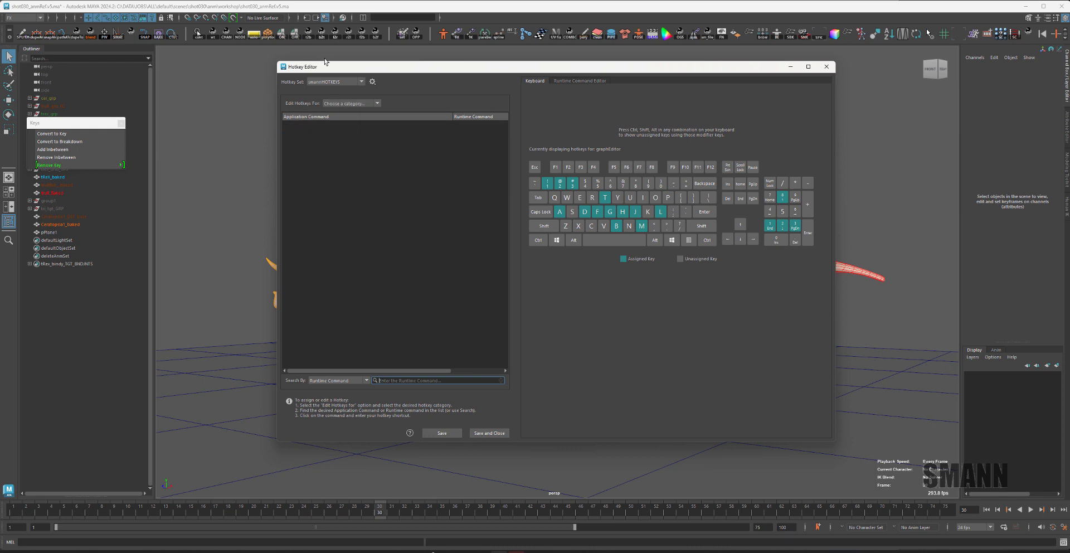
{"action": "left_click", "coordinate": [345, 104]}
{"action": "left_click", "coordinate": [350, 119]}
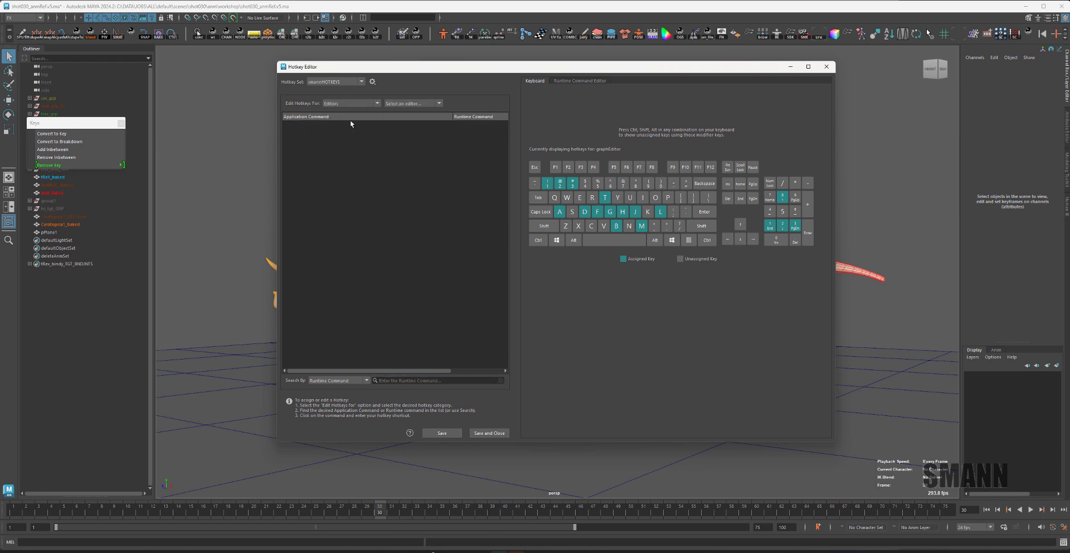
{"action": "left_click", "coordinate": [408, 105]}
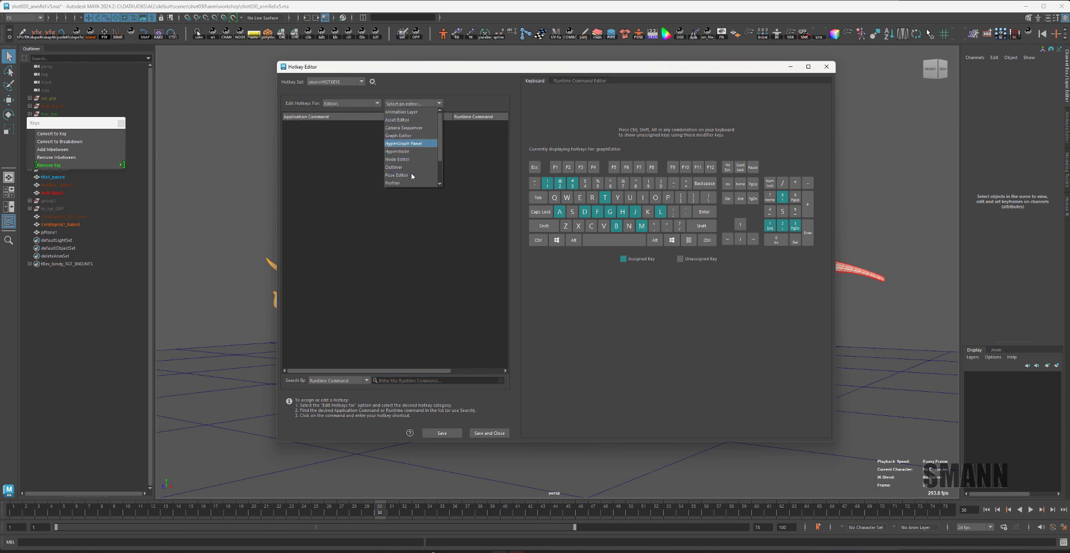
{"action": "scroll", "coordinate": [415, 161], "scroll_direction": "down", "scroll_amount": 2}
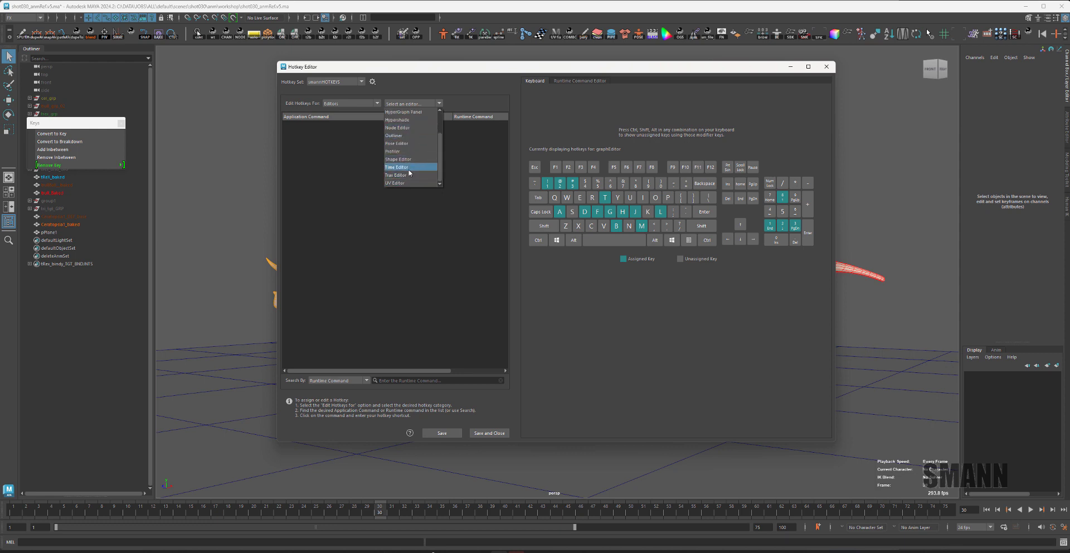
{"action": "scroll", "coordinate": [411, 166], "scroll_direction": "up", "scroll_amount": 2}
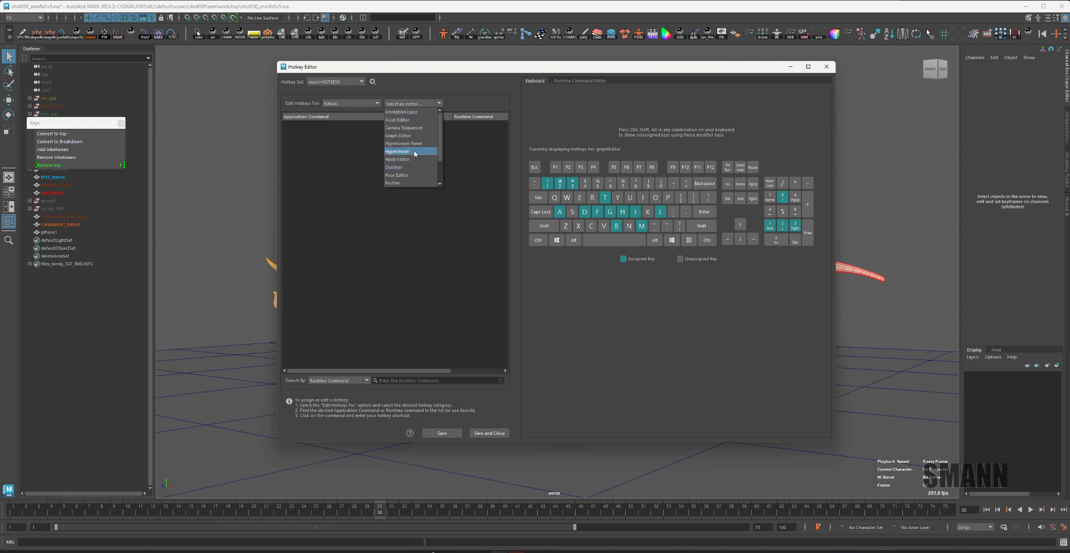
{"action": "left_click", "coordinate": [215, 189]}
{"action": "key", "text": "space"}
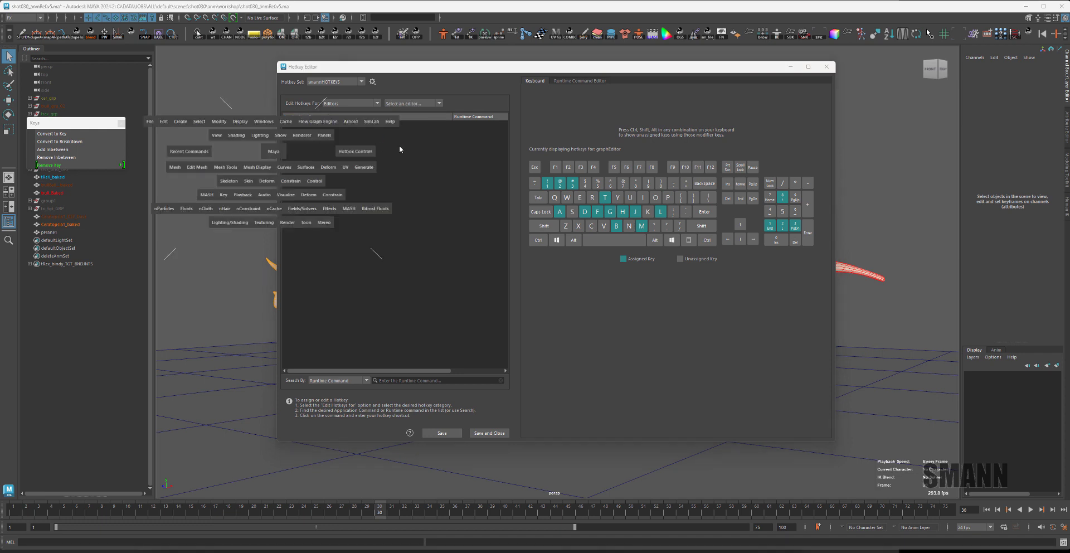
List the Graph Editor's hotkey commands, browse through them and close the Hotkey Editor.
{"action": "left_click", "coordinate": [407, 104]}
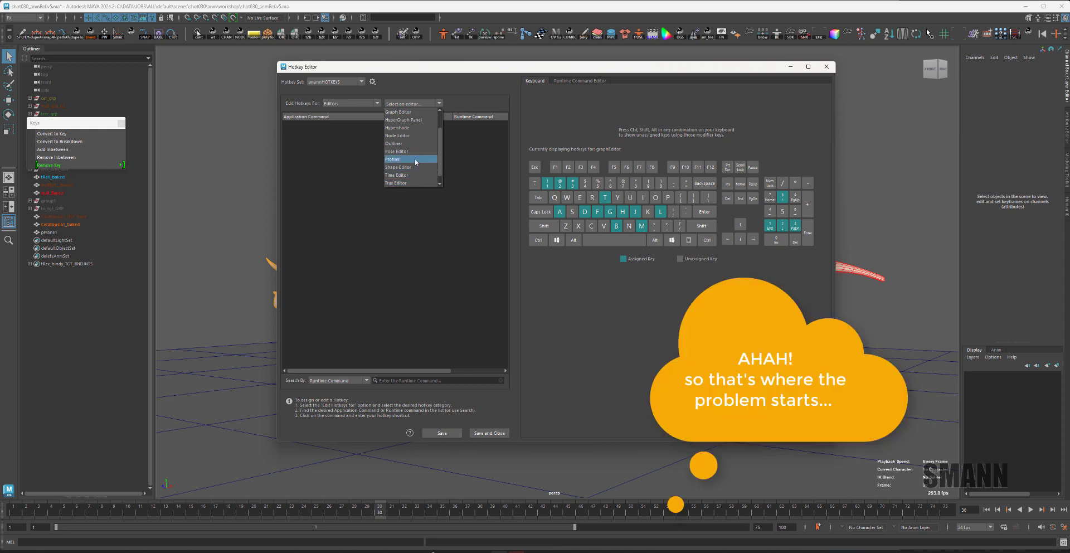
{"action": "scroll", "coordinate": [413, 126], "scroll_direction": "up", "scroll_amount": 1}
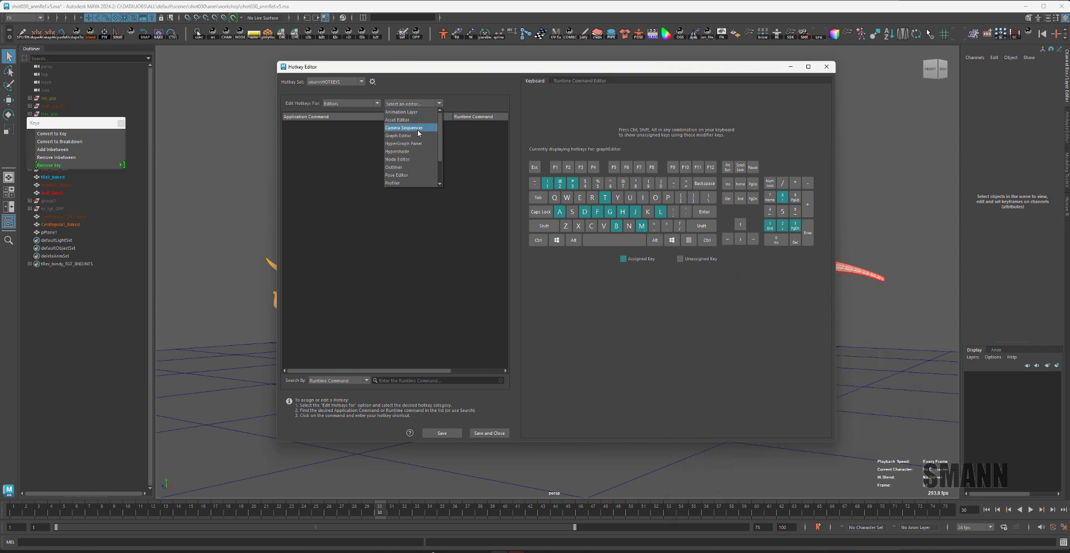
{"action": "left_click", "coordinate": [416, 136]}
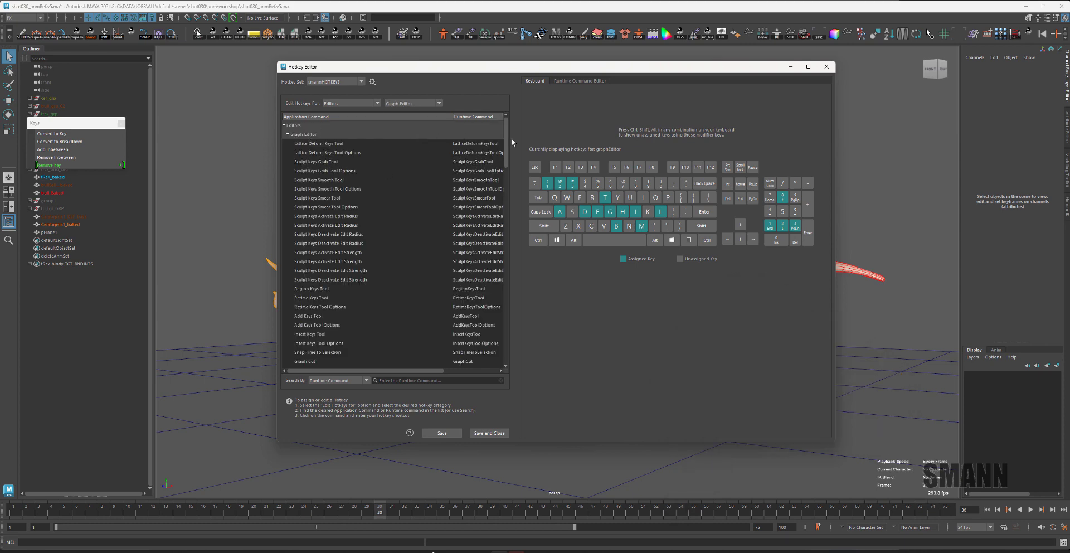
{"action": "left_click_drag", "start_coordinate": [505, 144], "coordinate": [509, 105]}
{"action": "left_click", "coordinate": [827, 66]}
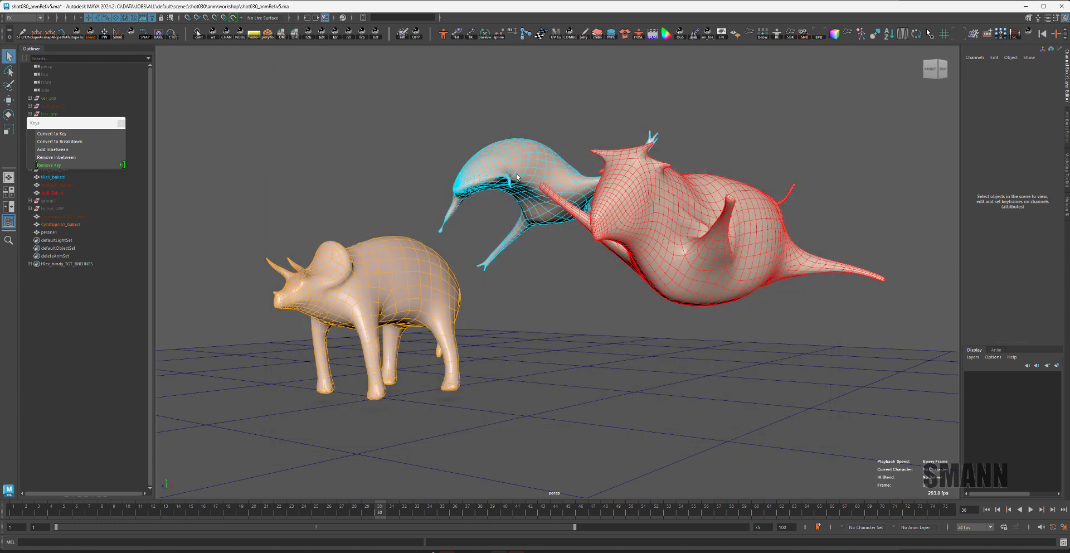
Open the Script Editor, add a new empty MEL tab and clear the command history.
{"action": "left_click", "coordinate": [552, 384]}
{"action": "left_click", "coordinate": [589, 370]}
{"action": "left_click", "coordinate": [1062, 542]}
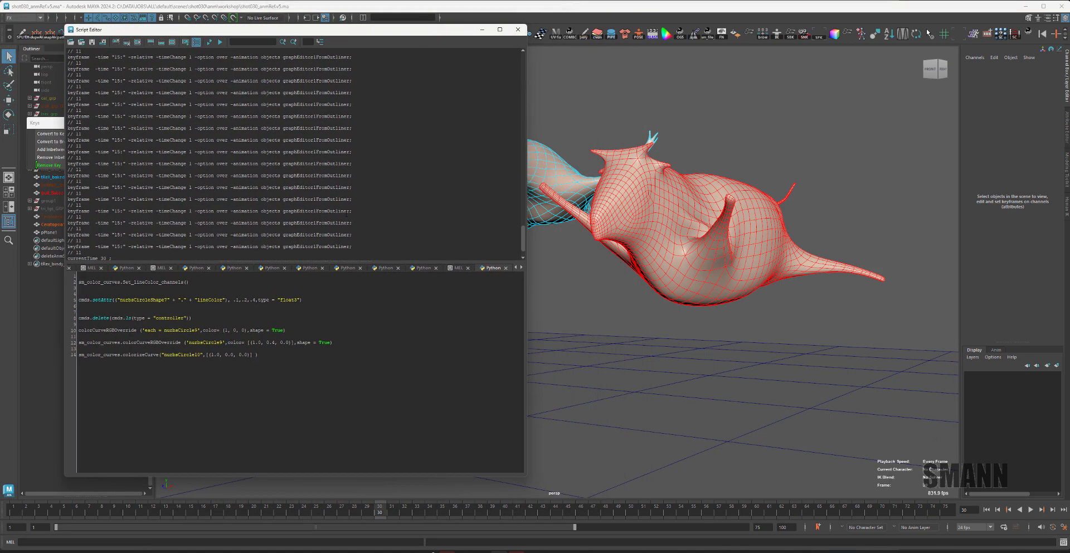
{"action": "left_click", "coordinate": [505, 268]}
{"action": "left_click", "coordinate": [360, 281]}
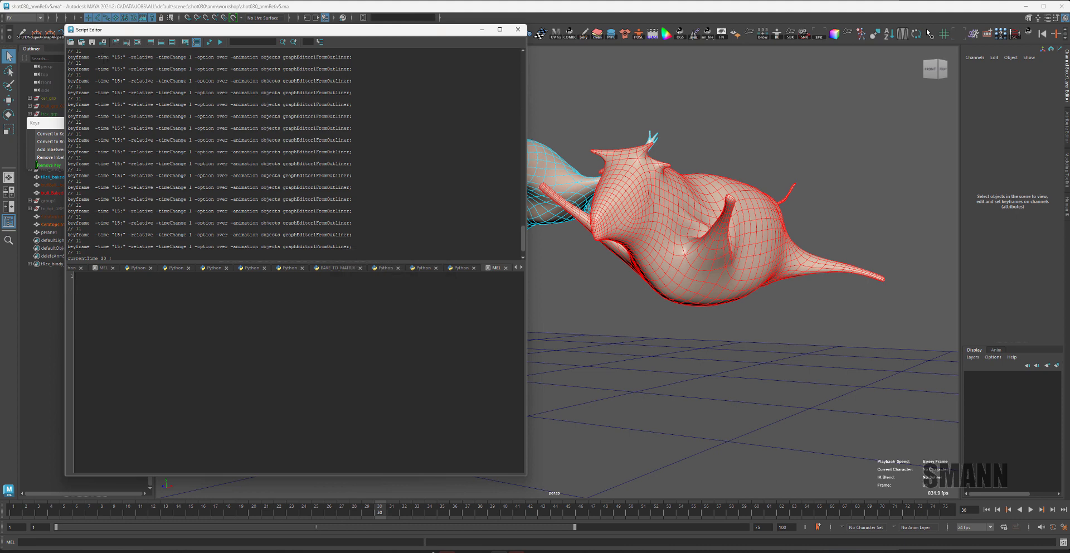
{"action": "left_click", "coordinate": [119, 43]}
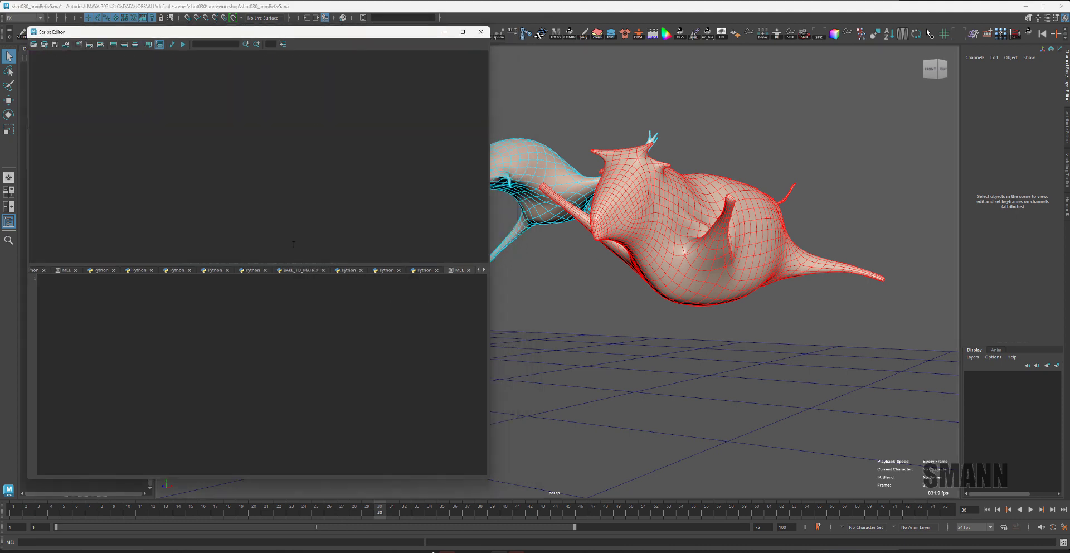
Go back to the empty MEL tab at the end of the Script Editor's tabs and insert three blank lines.
{"action": "right_click_drag", "start_coordinate": [307, 99], "coordinate": [525, 126]}
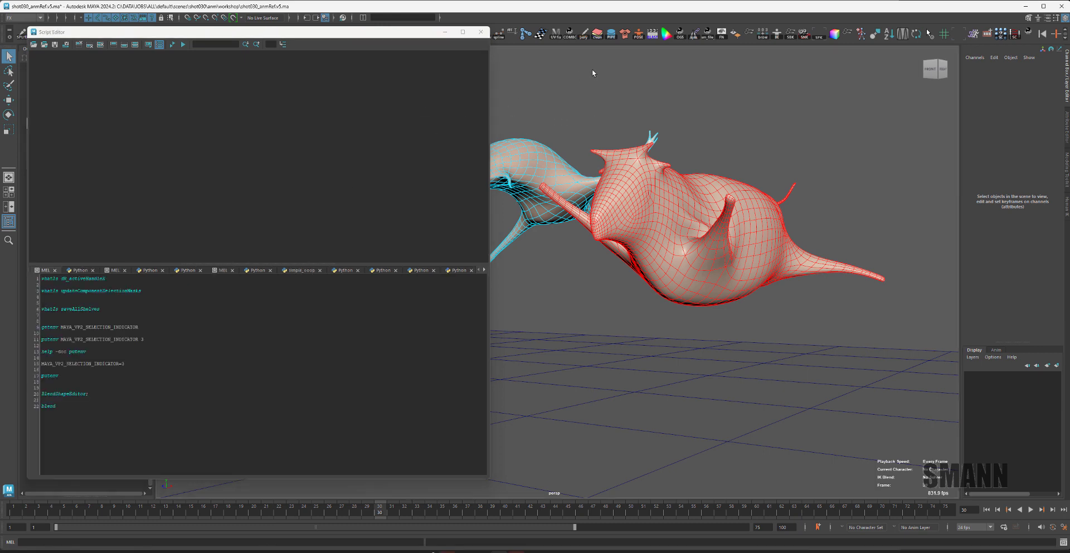
{"action": "left_click", "coordinate": [484, 270]}
{"action": "left_click", "coordinate": [484, 270]}
{"action": "left_click", "coordinate": [484, 270]}
{"action": "left_click", "coordinate": [484, 270]}
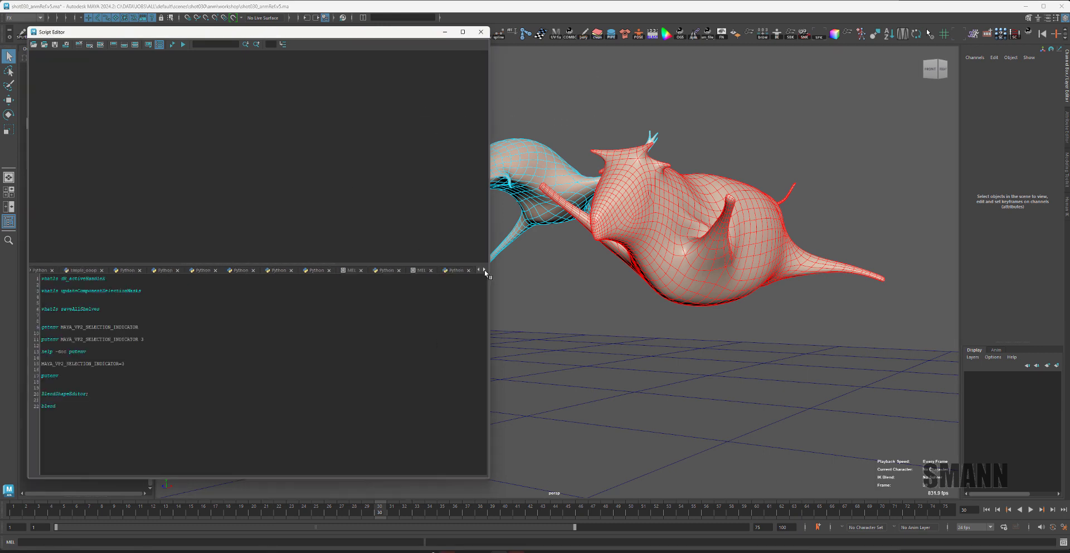
{"action": "left_click", "coordinate": [484, 270]}
{"action": "left_click", "coordinate": [485, 270]}
{"action": "left_click", "coordinate": [484, 270]}
{"action": "left_click", "coordinate": [484, 270]}
{"action": "left_click", "coordinate": [484, 270]}
{"action": "left_click", "coordinate": [484, 270]}
{"action": "left_click", "coordinate": [484, 270]}
{"action": "left_click", "coordinate": [484, 270]}
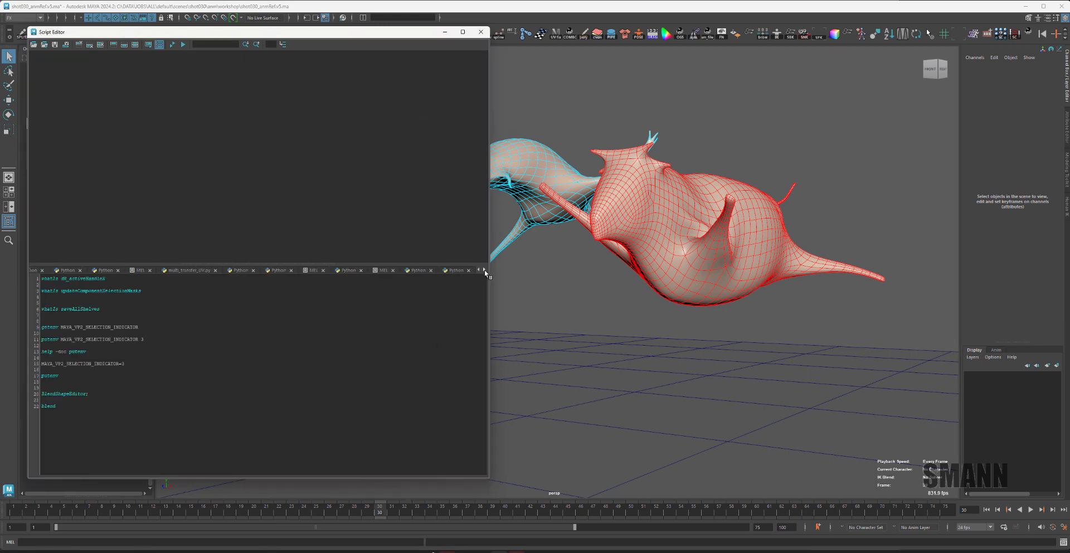
{"action": "left_click", "coordinate": [484, 271]}
{"action": "left_click", "coordinate": [484, 270]}
{"action": "left_click", "coordinate": [484, 270]}
{"action": "left_click", "coordinate": [484, 271]}
{"action": "left_click", "coordinate": [484, 270]}
{"action": "left_click", "coordinate": [484, 270]}
{"action": "left_click", "coordinate": [484, 270]}
{"action": "left_click", "coordinate": [484, 270]}
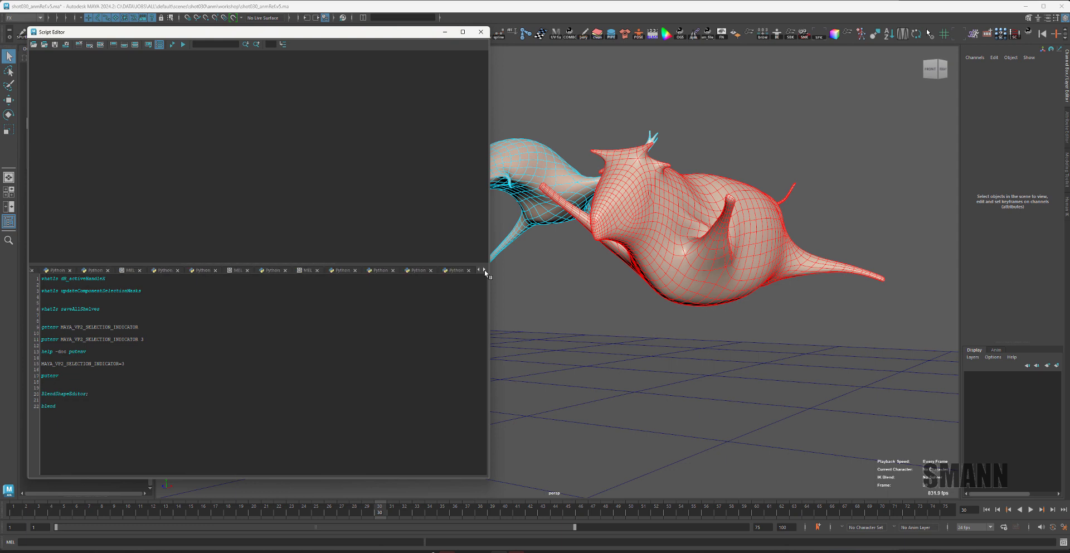
{"action": "left_click", "coordinate": [484, 270]}
{"action": "left_click", "coordinate": [484, 271]}
{"action": "left_click", "coordinate": [484, 270]}
{"action": "left_click", "coordinate": [484, 270]}
{"action": "left_click", "coordinate": [484, 270]}
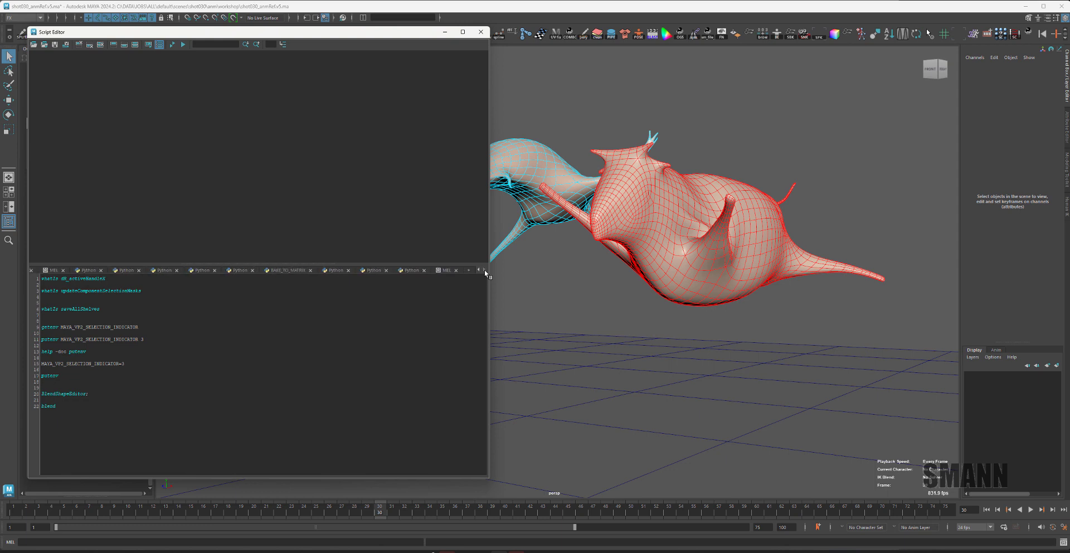
{"action": "left_click", "coordinate": [444, 270]}
{"action": "key", "text": "Return"}
{"action": "key", "text": "Return"}
{"action": "key", "text": "Return"}
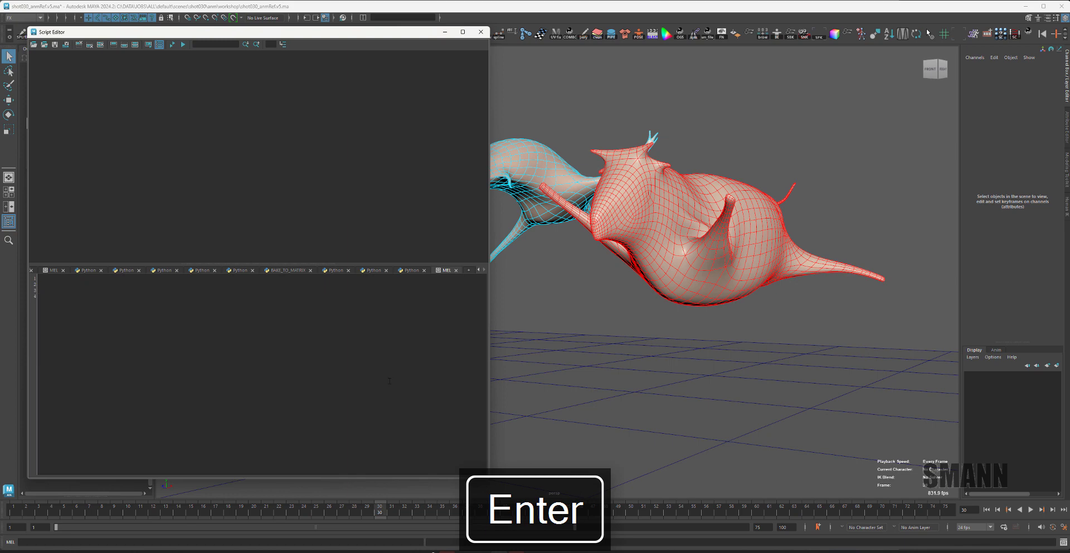
Enlarge the script text, select the bull_Baked mesh and move the current time to frame 27.
{"action": "scroll", "coordinate": [389, 380], "scroll_direction": "up", "scroll_amount": 3, "text": "ctrl"}
{"action": "left_click", "coordinate": [670, 369]}
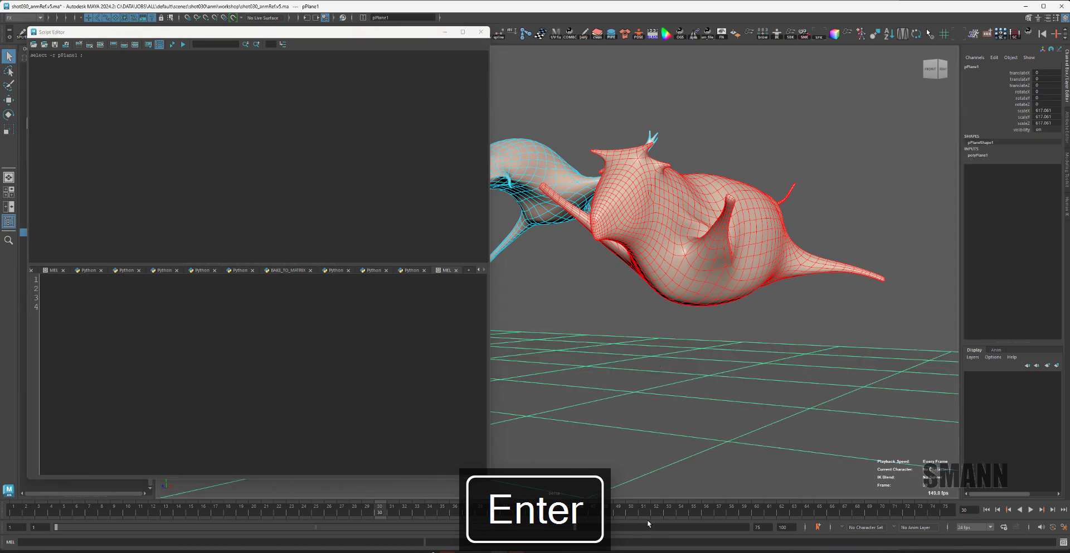
{"action": "left_click", "coordinate": [686, 323]}
{"action": "left_click", "coordinate": [696, 227]}
{"action": "left_click_drag", "start_coordinate": [388, 515], "coordinate": [349, 516]}
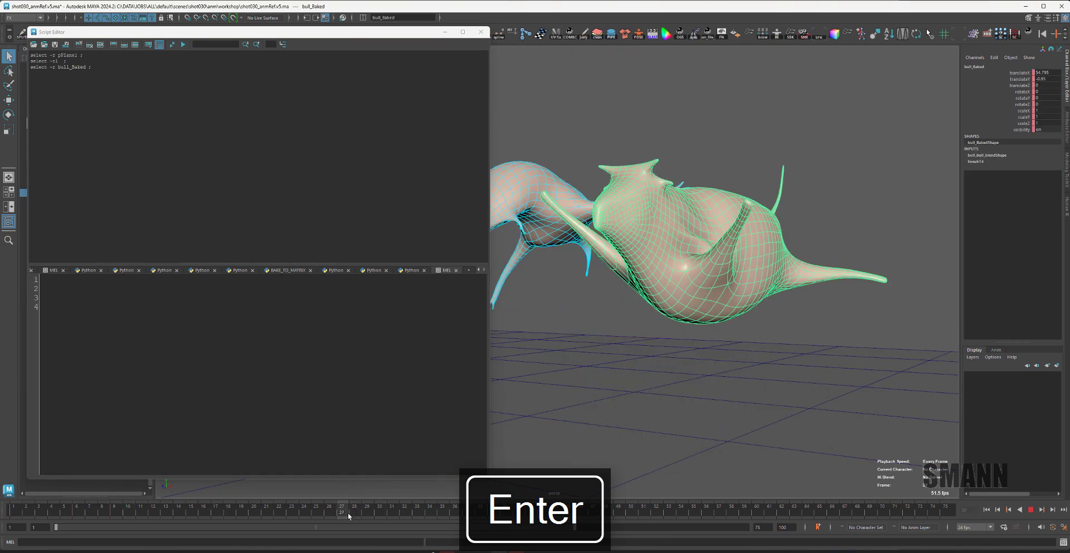
Detach the time slider's Keys commands as a floating window over the viewport and add an inbetween at frame 27.
{"action": "right_click", "coordinate": [411, 507]}
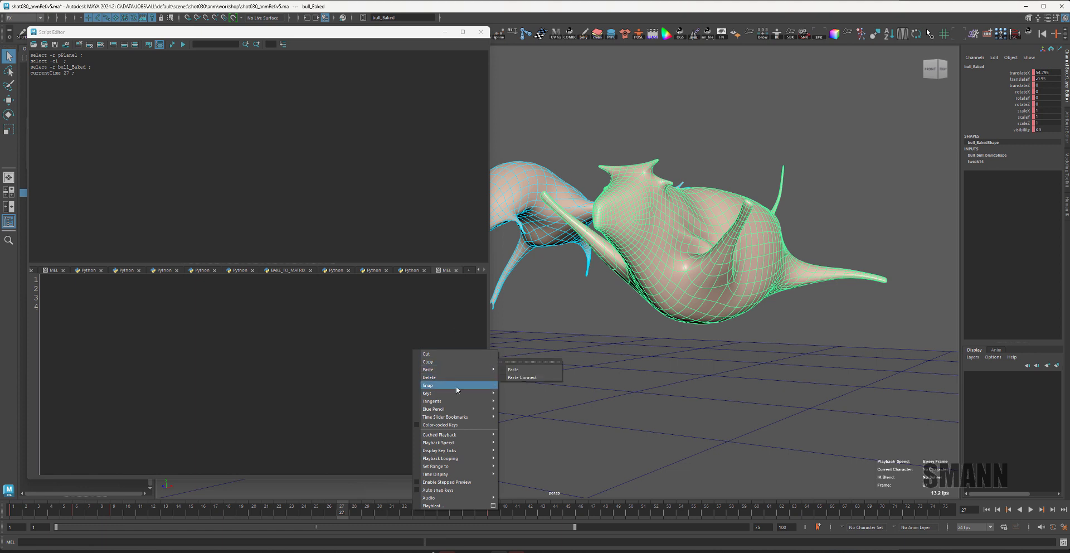
{"action": "mouse_move", "coordinate": [479, 393]}
{"action": "left_click", "coordinate": [535, 389]}
{"action": "left_click_drag", "start_coordinate": [534, 372], "coordinate": [736, 93]}
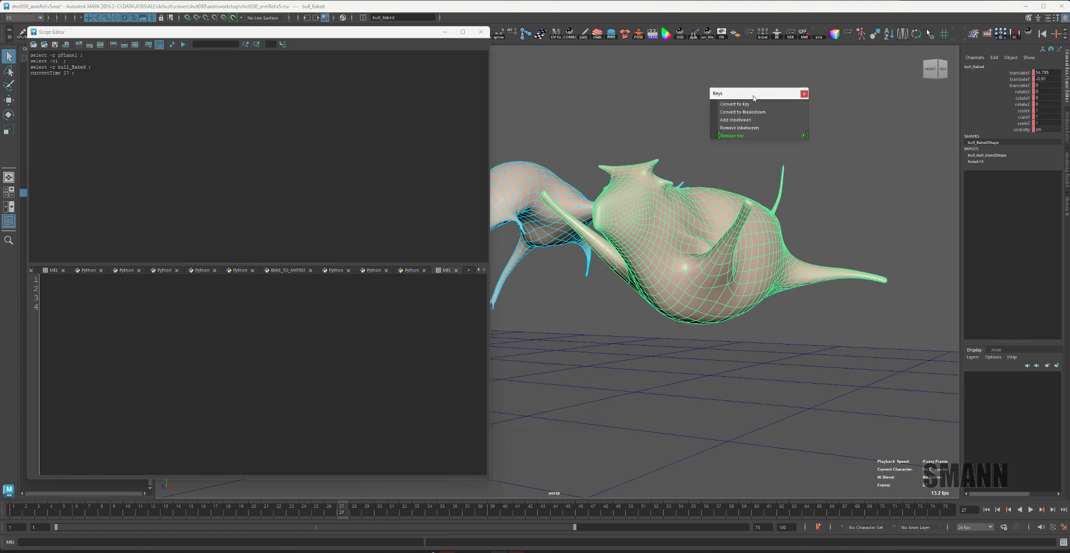
{"action": "left_click", "coordinate": [745, 122]}
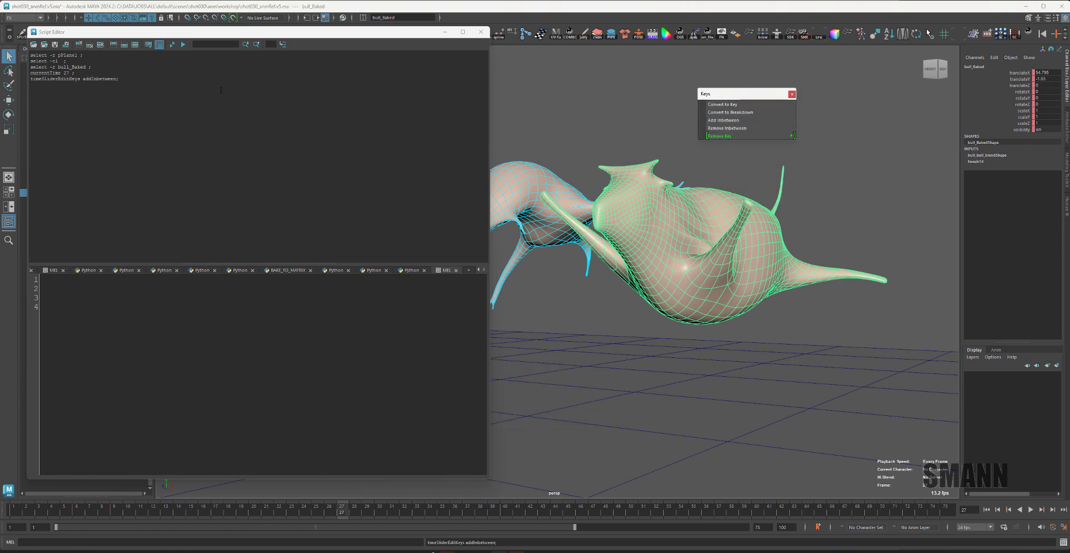
Copy the echoed command timeSliderEditKeys addInbetween; from the history into line 4 of the MEL script.
{"action": "left_click_drag", "start_coordinate": [24, 83], "coordinate": [20, 80]}
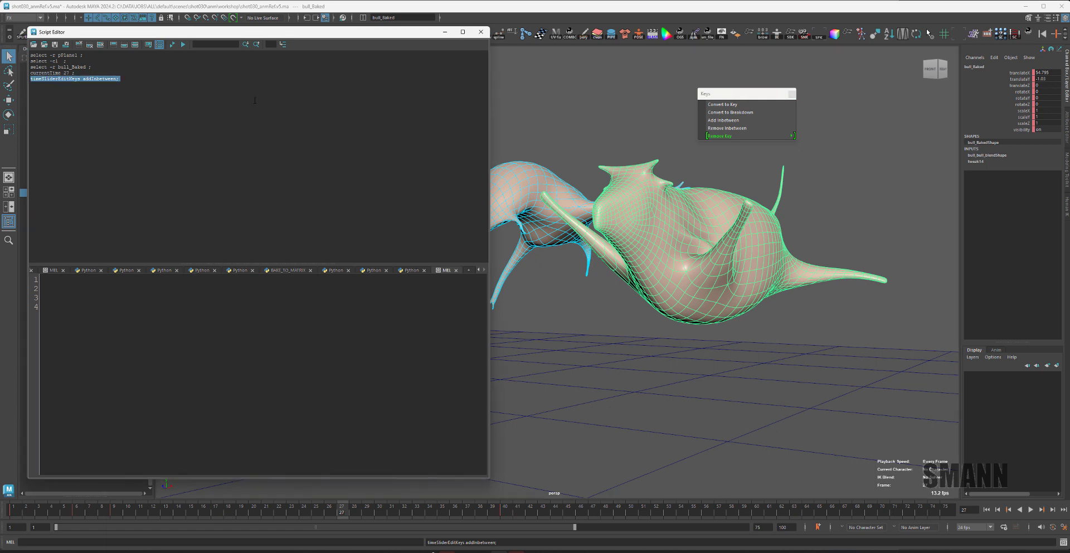
{"action": "key", "text": "ctrl+c"}
{"action": "left_click", "coordinate": [242, 373]}
{"action": "key", "text": "ctrl+v"}
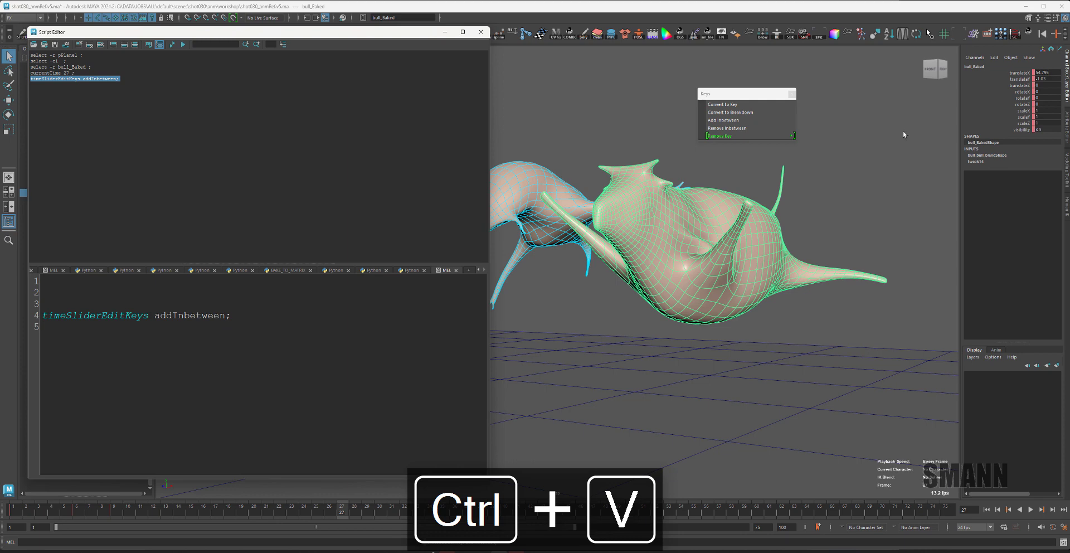
Remove the inbetween and copy its echoed command timeSliderEditKeys removeInbetween; into line 6 of the MEL script, adding blank lines after it.
{"action": "left_click", "coordinate": [741, 128]}
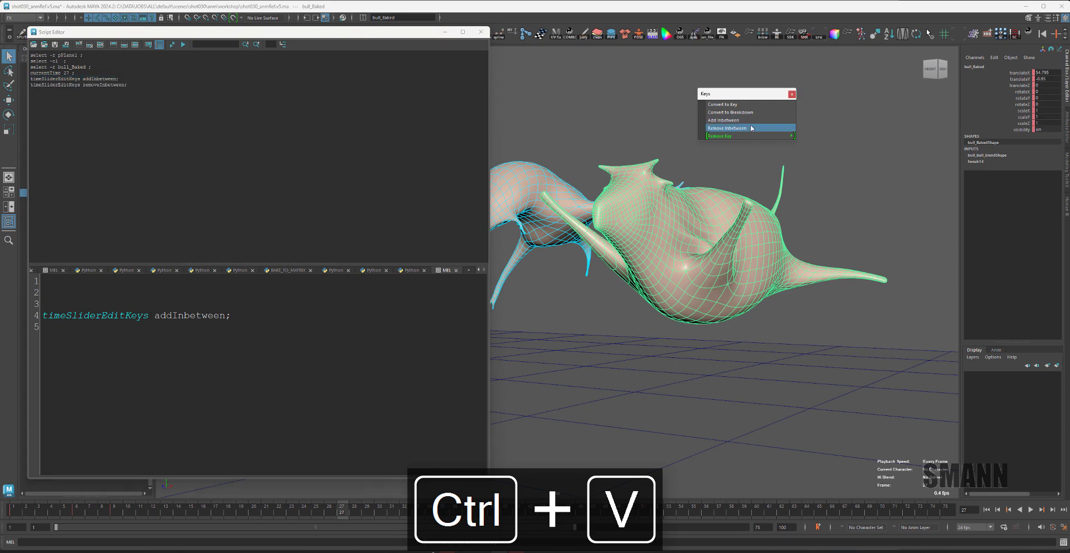
{"action": "left_click", "coordinate": [150, 89]}
{"action": "triple_click", "coordinate": [145, 86]}
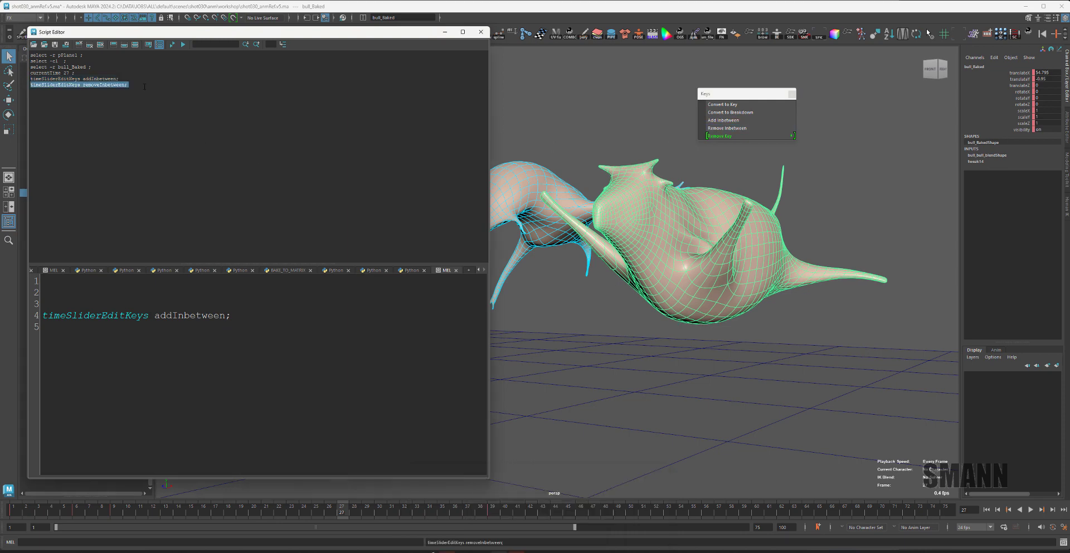
{"action": "key", "text": "ctrl+c"}
{"action": "key", "text": "ctrl+v"}
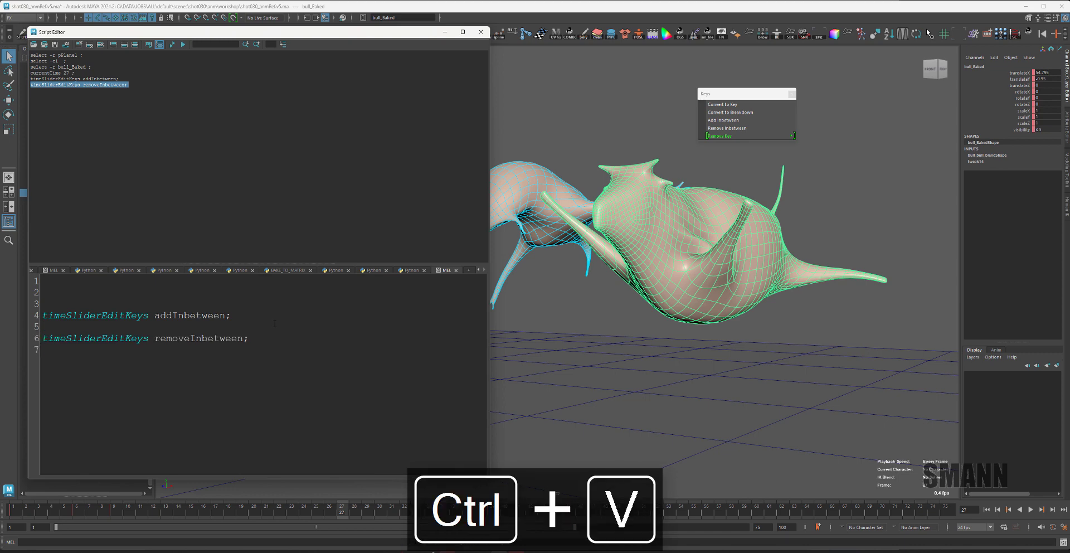
{"action": "key", "text": "Return"}
{"action": "key", "text": "Return"}
Deselect the bull, open the Hotkey Editor and list the Custom Scripts category.
{"action": "left_click", "coordinate": [559, 151]}
{"action": "key", "text": "space"}
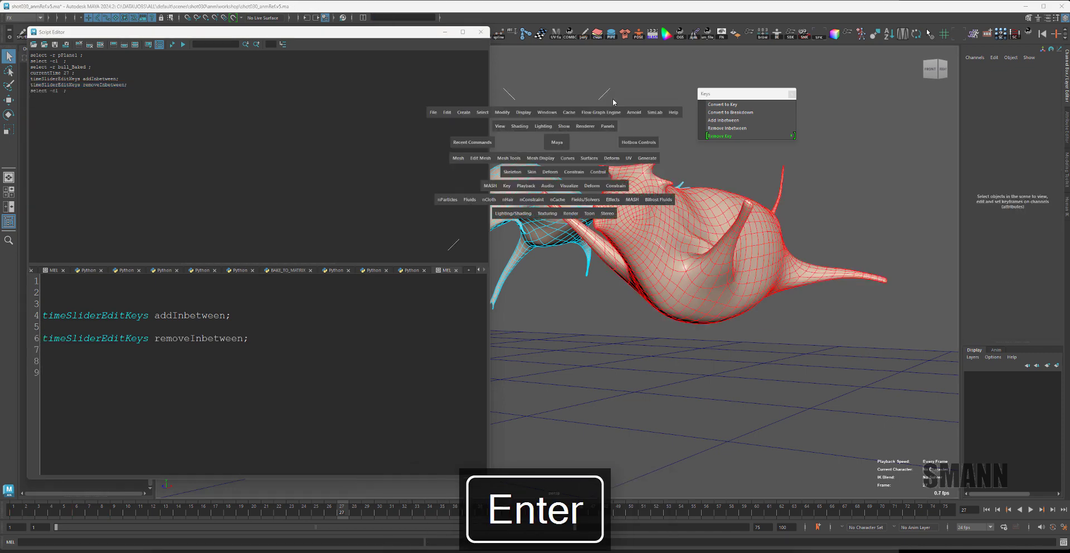
{"action": "left_click", "coordinate": [542, 113]}
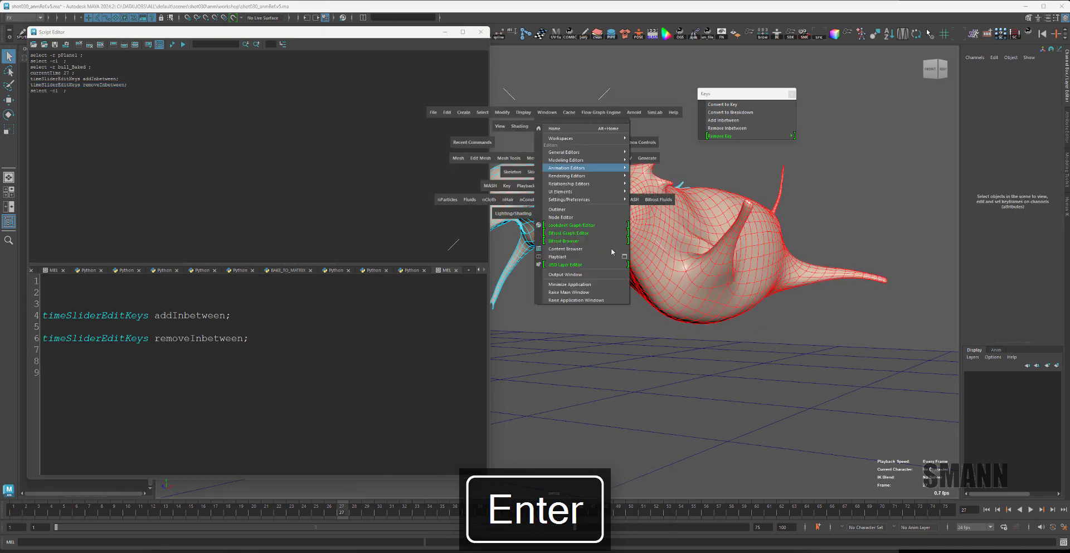
{"action": "mouse_move", "coordinate": [613, 199]}
{"action": "left_click", "coordinate": [663, 210]}
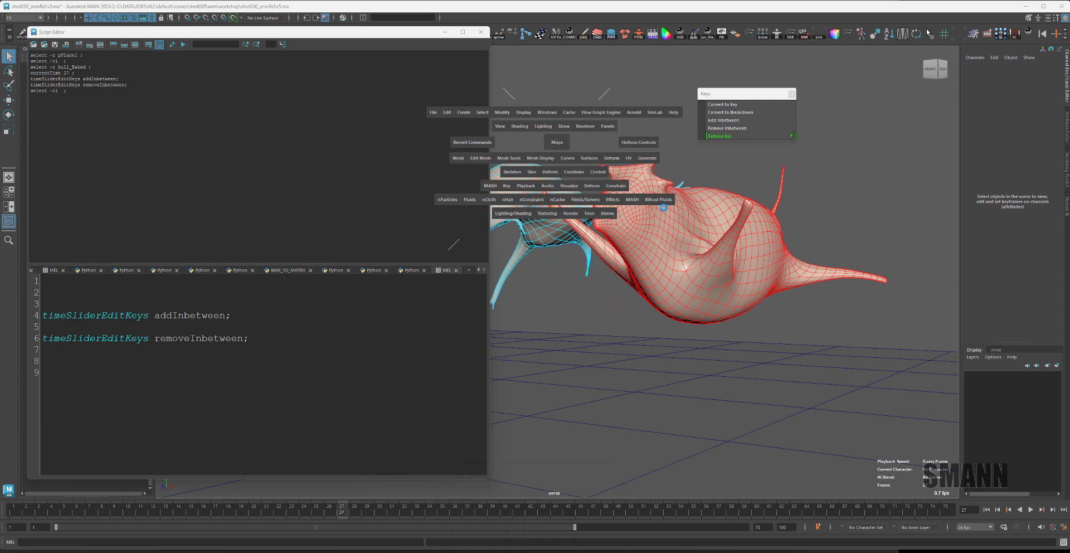
{"action": "left_click_drag", "start_coordinate": [539, 71], "coordinate": [584, 69]}
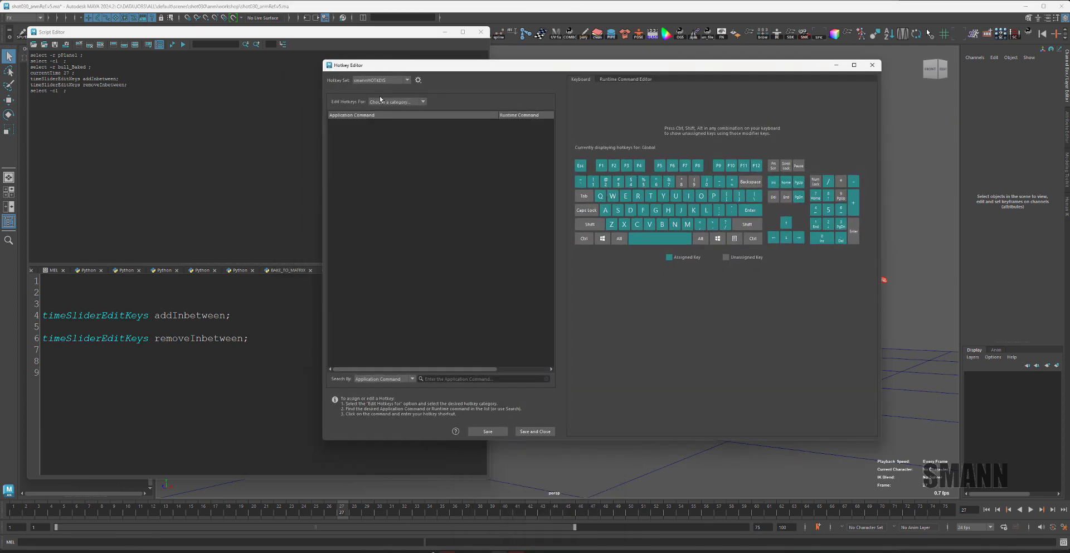
{"action": "left_click", "coordinate": [396, 102]}
{"action": "left_click", "coordinate": [393, 135]}
{"action": "left_click_drag", "start_coordinate": [442, 74], "coordinate": [421, 75]}
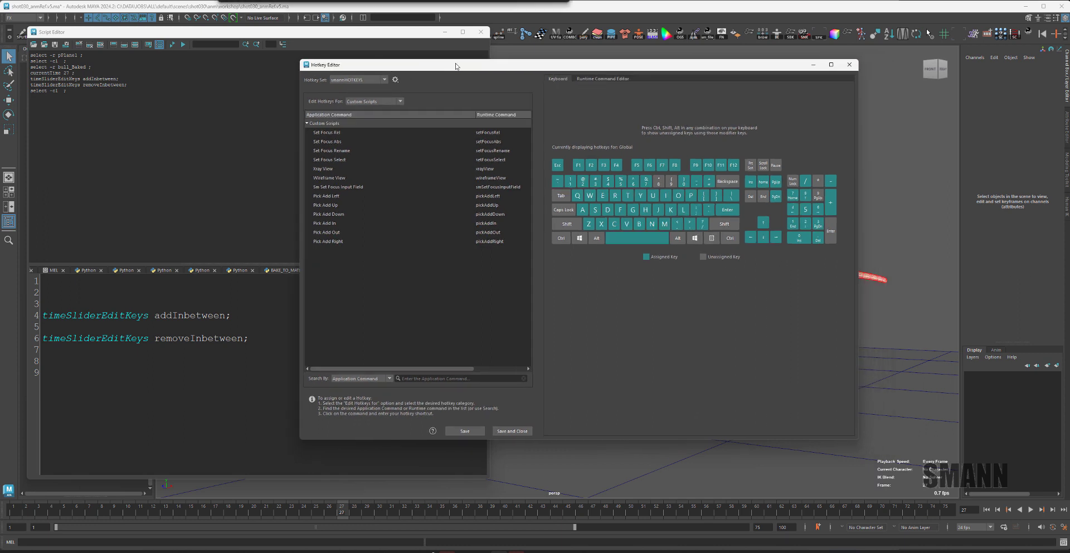
Create a new MEL runtime command containing timeSliderEditKeys addInbetween; copied from the script.
{"action": "left_click_drag", "start_coordinate": [600, 70], "coordinate": [606, 68]}
{"action": "left_click", "coordinate": [596, 81]}
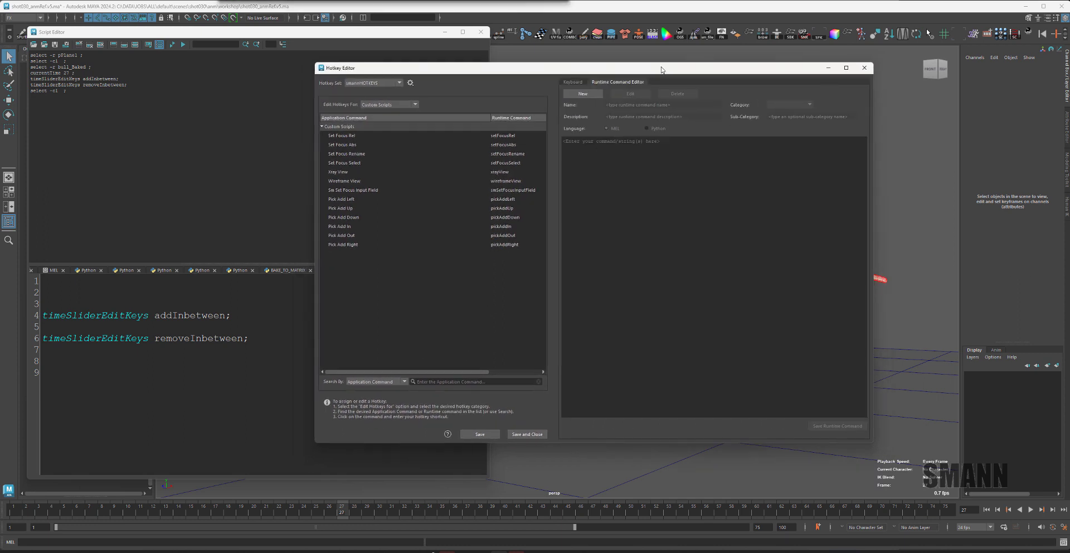
{"action": "left_click", "coordinate": [585, 94]}
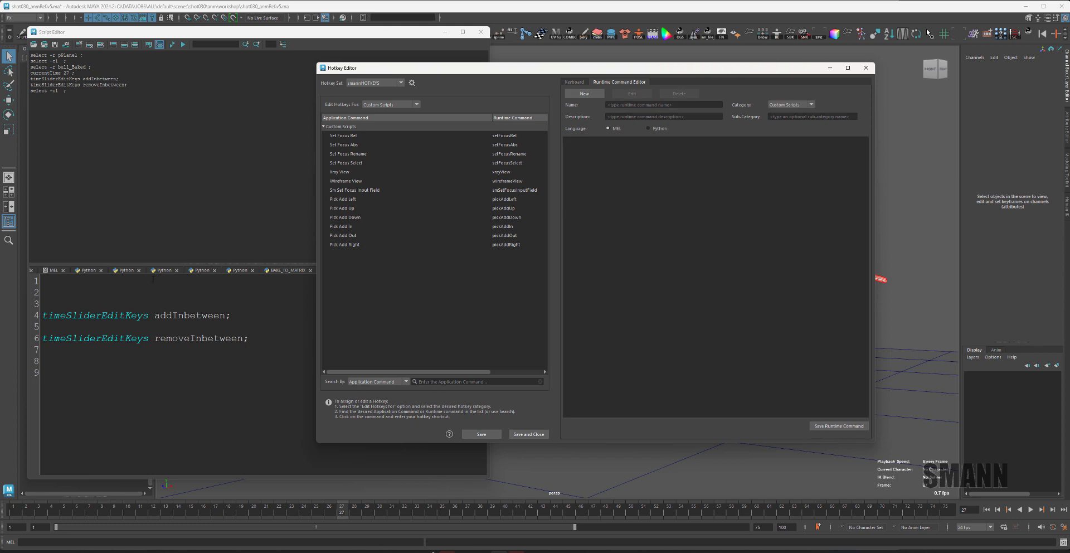
{"action": "left_click", "coordinate": [134, 315]}
{"action": "triple_click", "coordinate": [134, 315]}
{"action": "key", "text": "ctrl+c"}
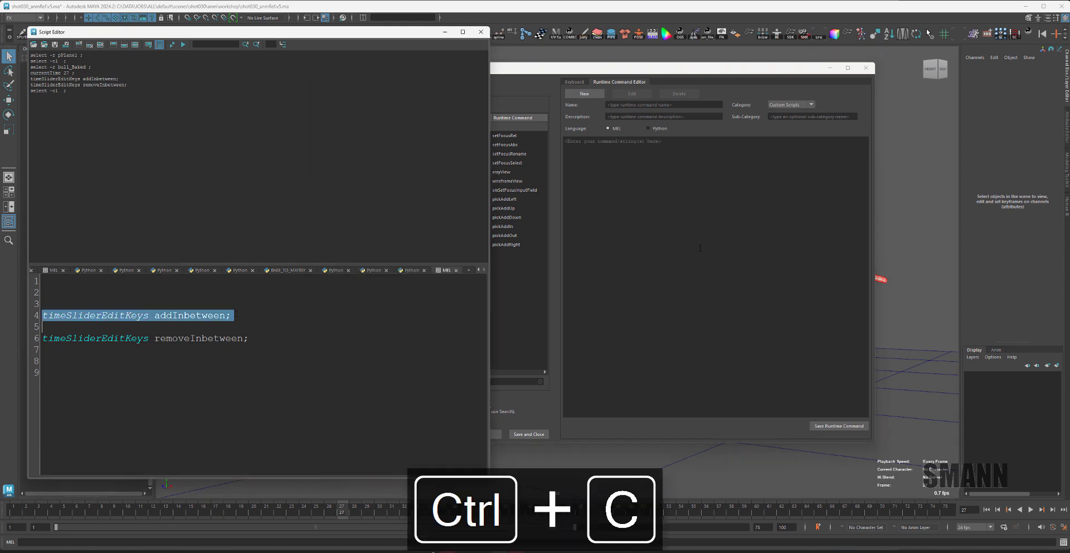
{"action": "left_click", "coordinate": [700, 247]}
{"action": "key", "text": "ctrl+v"}
Name the runtime command sm_timeAddInbetween, save it and select its entry in the Custom Scripts list.
{"action": "left_click", "coordinate": [659, 105]}
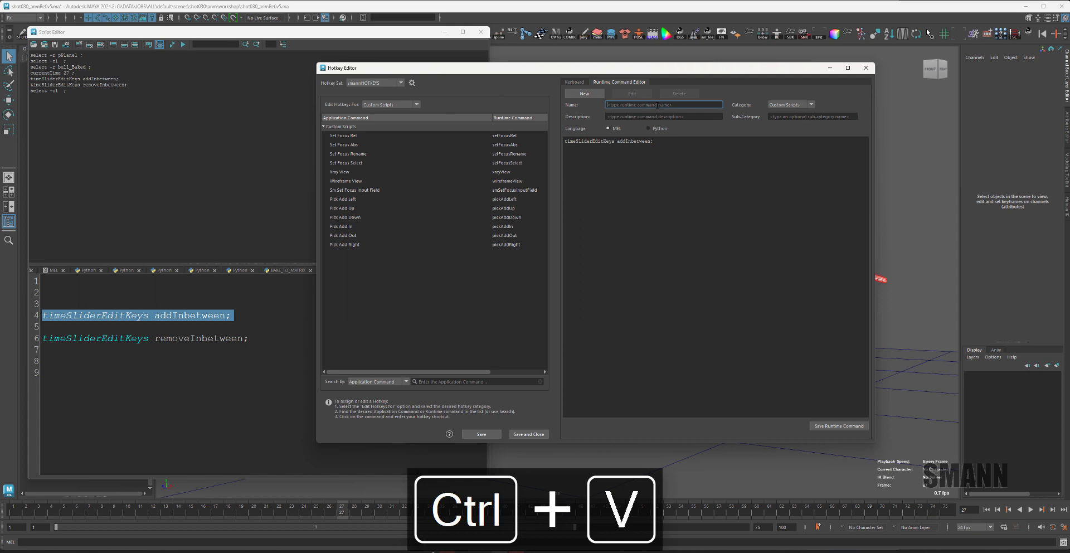
{"action": "type", "text": "timeAddInbete"}
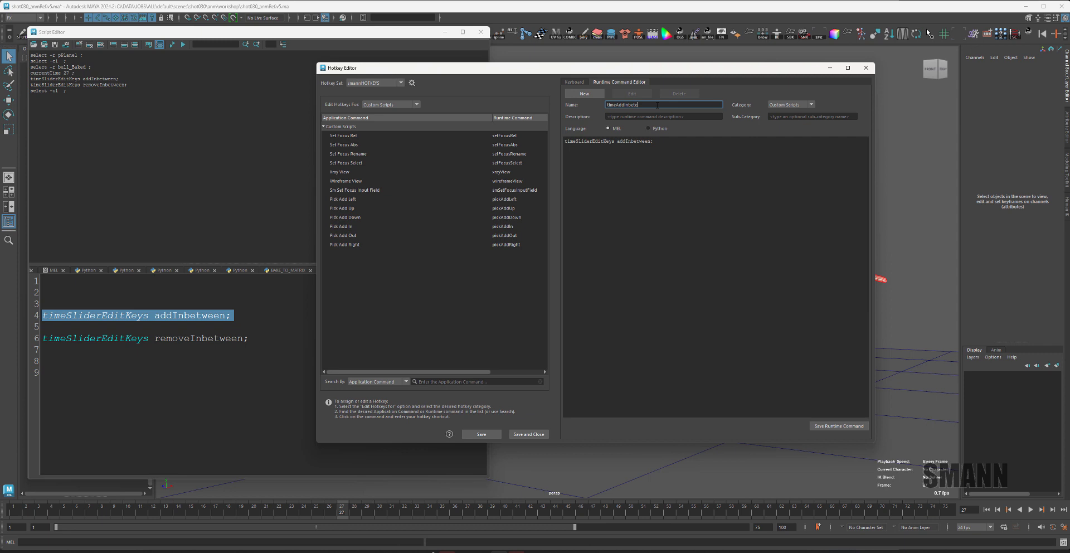
{"action": "key", "text": "BackSpace"}
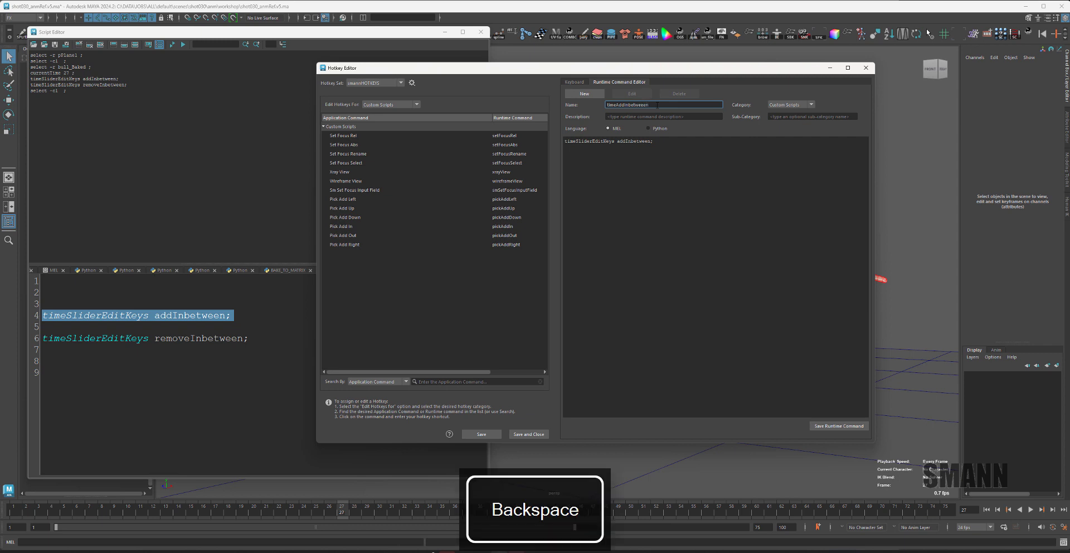
{"action": "key", "text": "Left"}
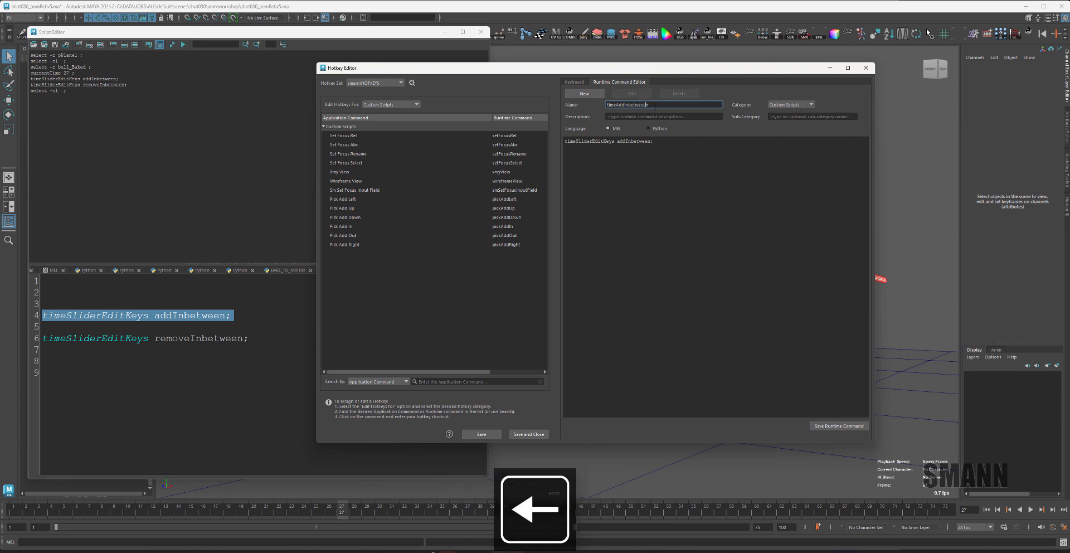
{"action": "type", "text": "sm_"}
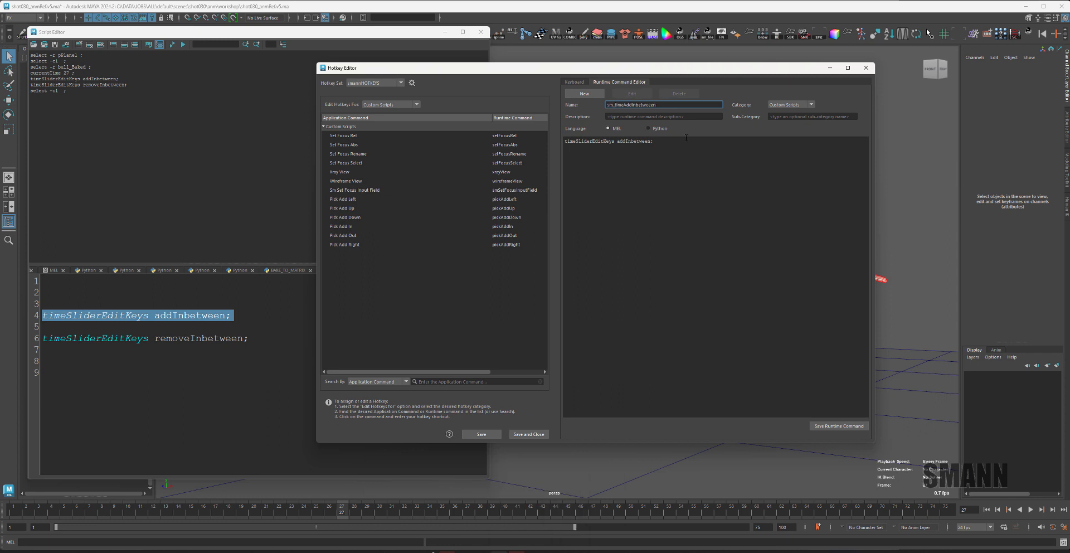
{"action": "left_click", "coordinate": [838, 425]}
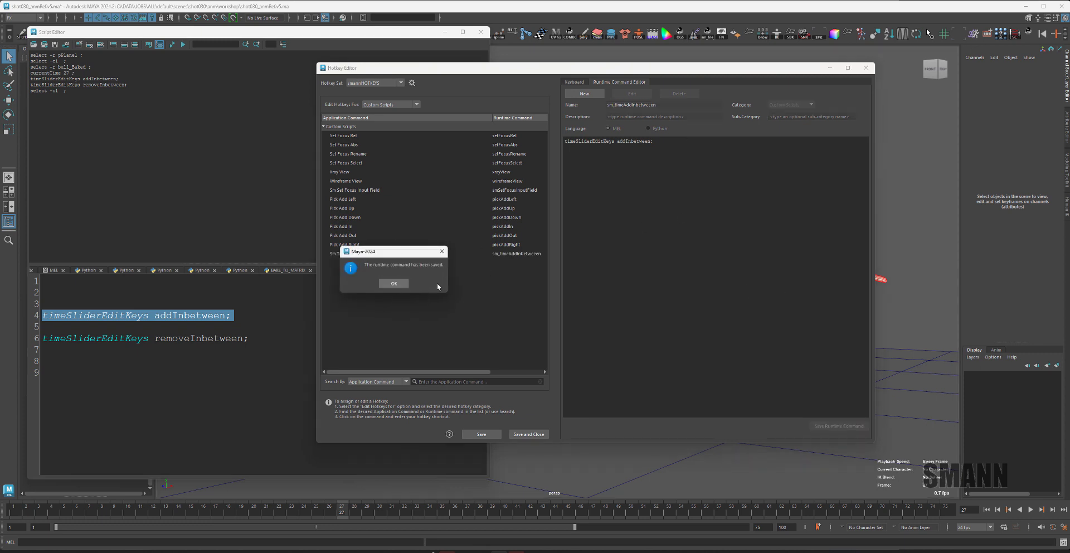
{"action": "left_click", "coordinate": [393, 285]}
{"action": "left_click", "coordinate": [516, 254]}
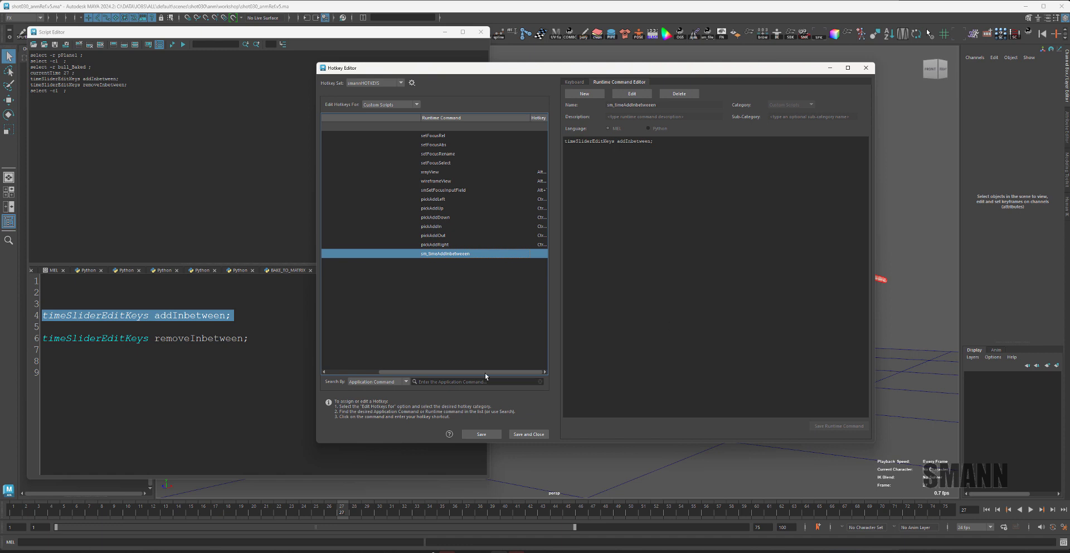
Create another MEL runtime command containing timeSliderEditKeys removeInbetween; copied from the script.
{"action": "left_click", "coordinate": [591, 97]}
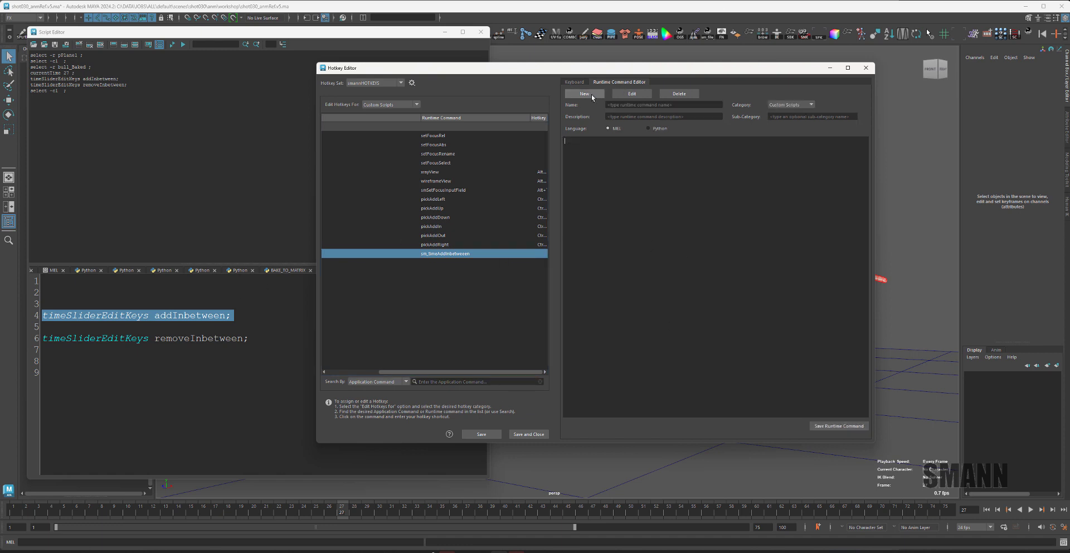
{"action": "left_click", "coordinate": [266, 340]}
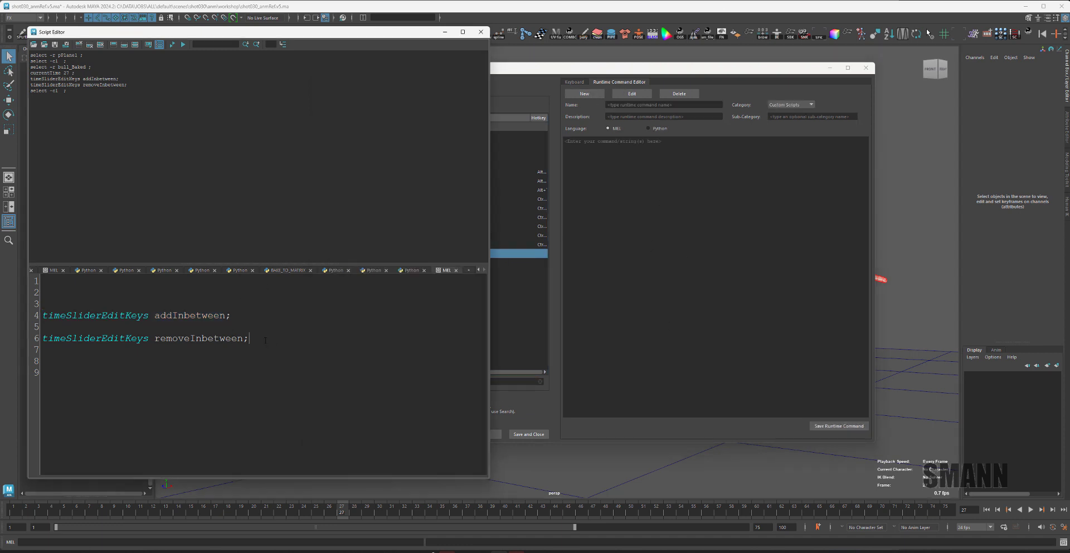
{"action": "triple_click", "coordinate": [265, 340]}
{"action": "key", "text": "ctrl+c"}
{"action": "left_click", "coordinate": [665, 139]}
{"action": "key", "text": "ctrl+v"}
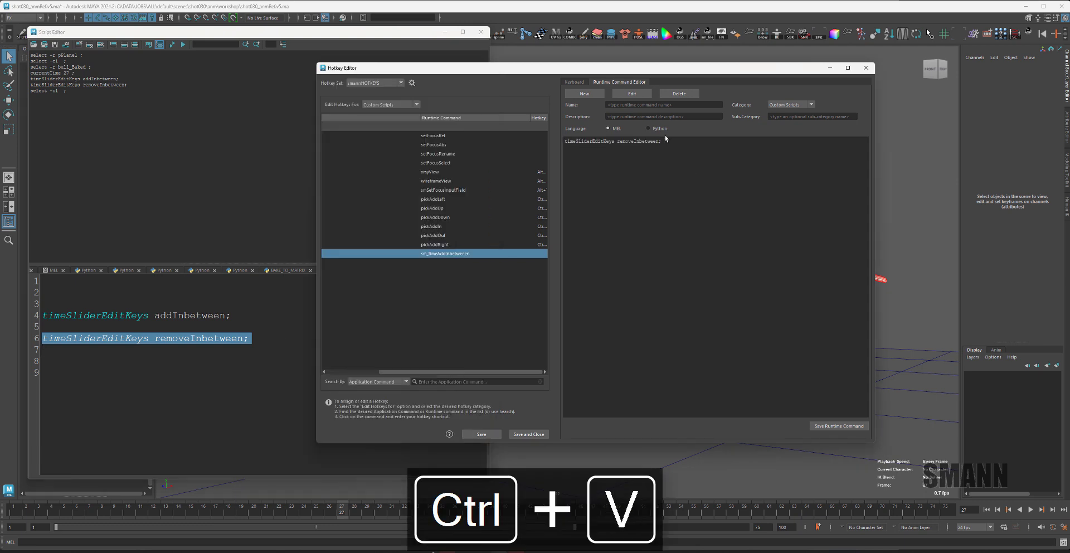
Name the second runtime command sm_timeRemInbetween and save it.
{"action": "left_click", "coordinate": [659, 106]}
{"action": "type", "text": "sm"}
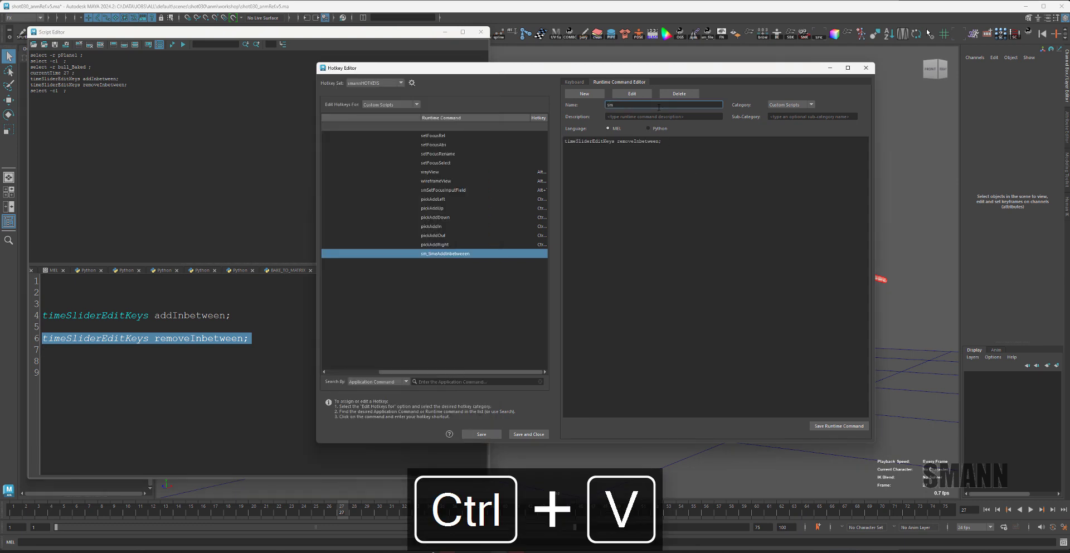
{"action": "type", "text": "_timeReminb"}
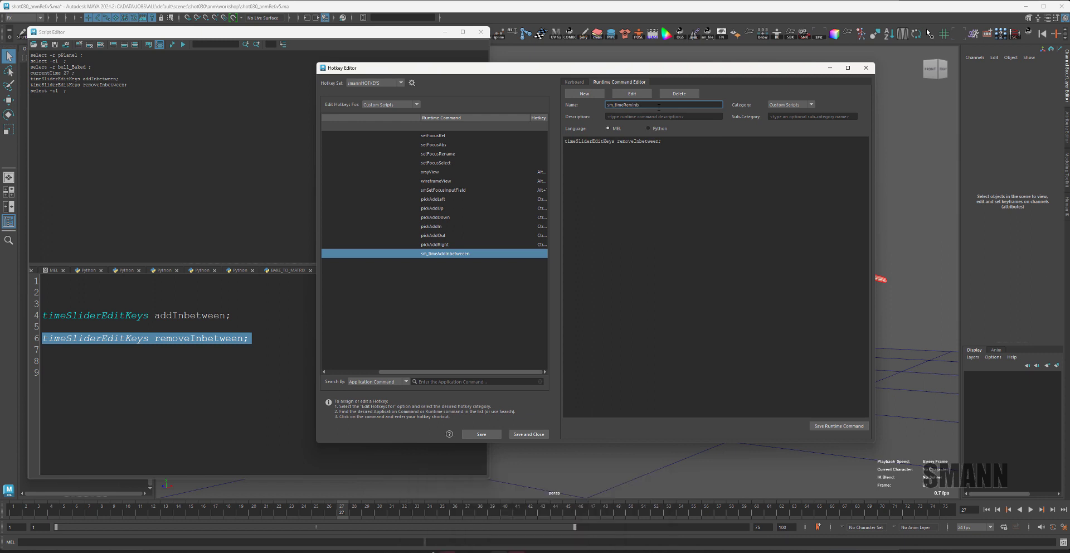
{"action": "key", "text": "BackSpace"}
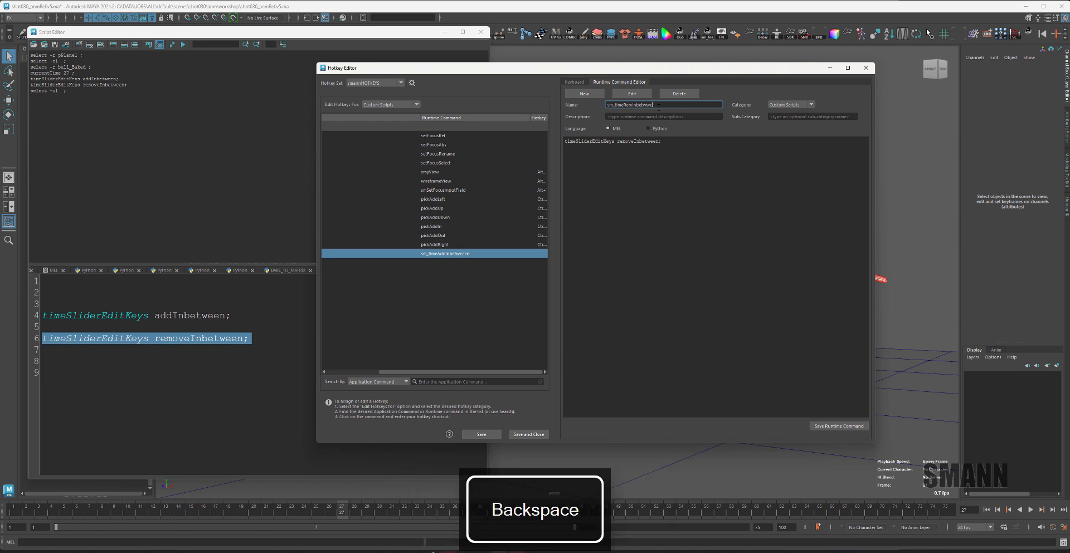
{"action": "left_click", "coordinate": [814, 425]}
{"action": "left_click", "coordinate": [392, 285]}
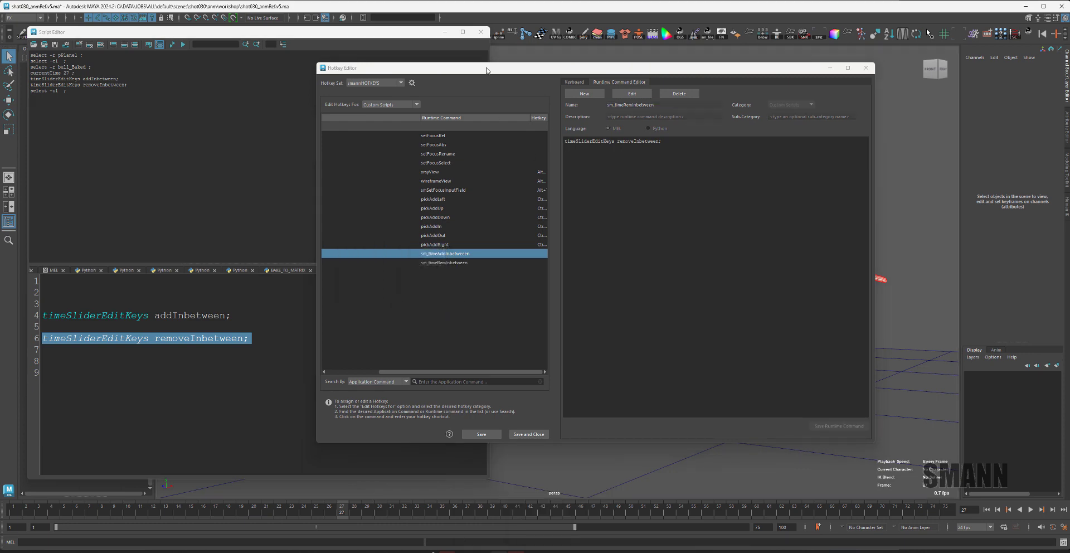
Minimize the Script Editor, then reposition and enlarge the Hotkey Editor to show the Hotkey column.
{"action": "left_click", "coordinate": [442, 30]}
{"action": "left_click_drag", "start_coordinate": [524, 67], "coordinate": [336, 88]}
{"action": "left_click_drag", "start_coordinate": [667, 451], "coordinate": [894, 470]}
Try to assign the period hotkey to Sm Time Add Inbetween, declining to override the Next Key assignment.
{"action": "left_click", "coordinate": [312, 264]}
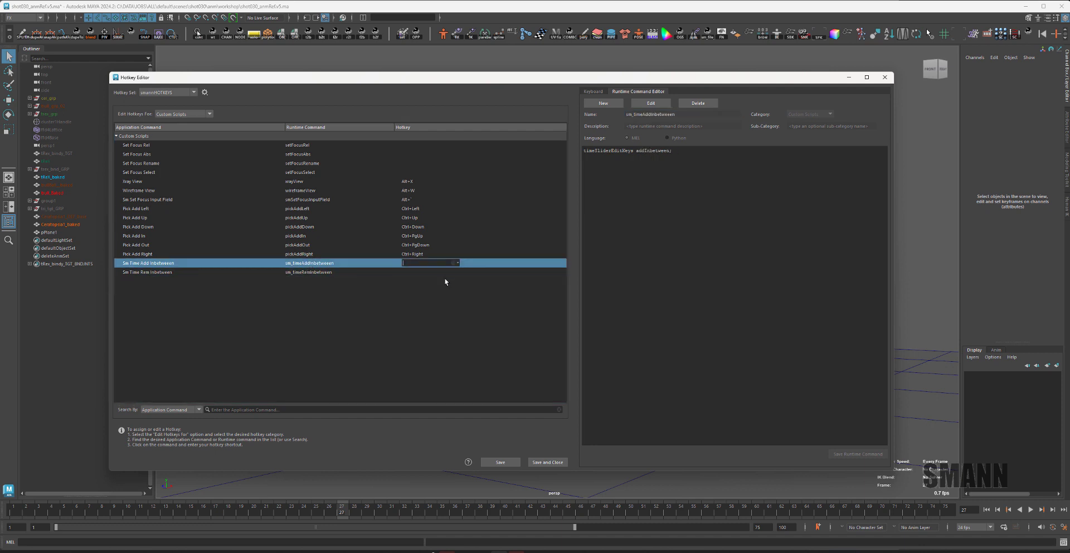
{"action": "key", "text": "period"}
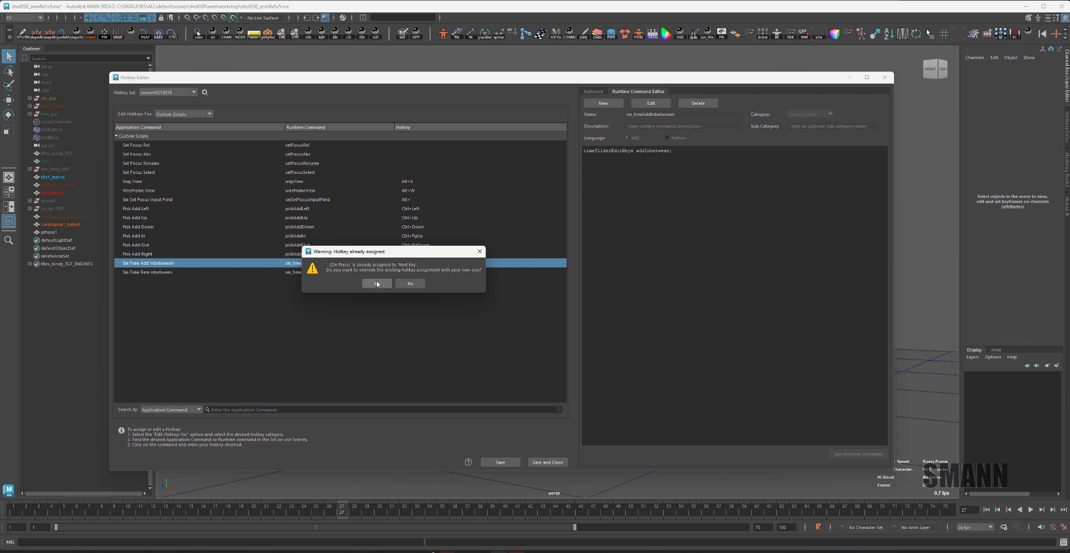
{"action": "left_click", "coordinate": [410, 283]}
{"action": "left_click", "coordinate": [420, 255]}
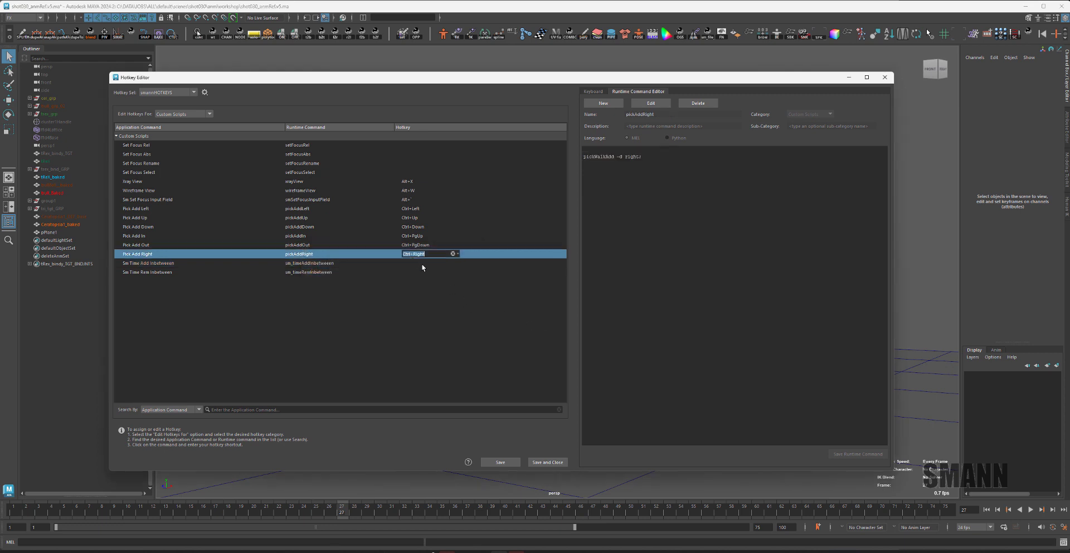
Try another hotkey for Sm Time Add Inbetween, declining to override the Next Time Slider Bookmark assignment.
{"action": "left_click", "coordinate": [426, 265]}
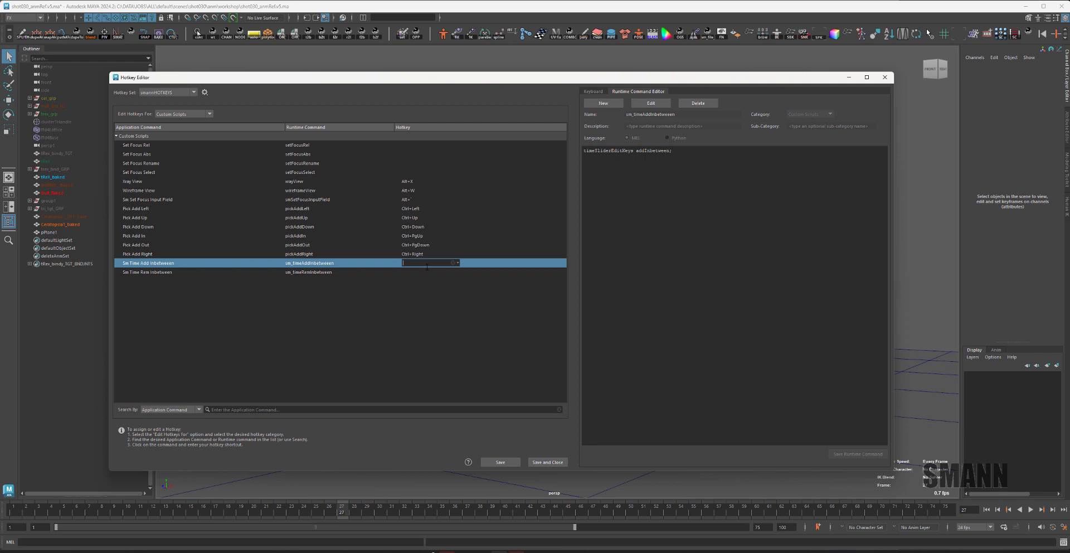
{"action": "key", "text": "'"}
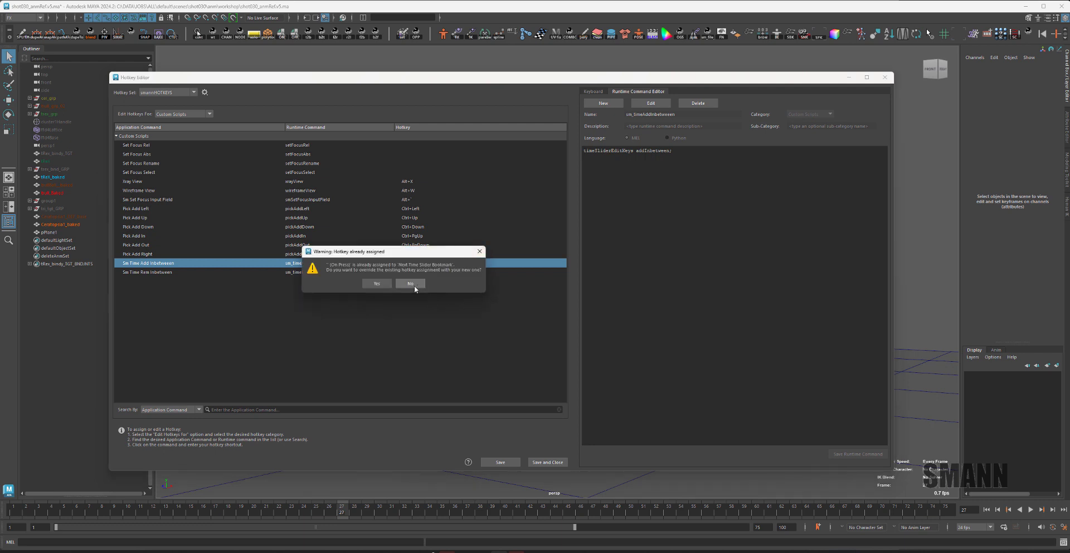
{"action": "left_click", "coordinate": [411, 283]}
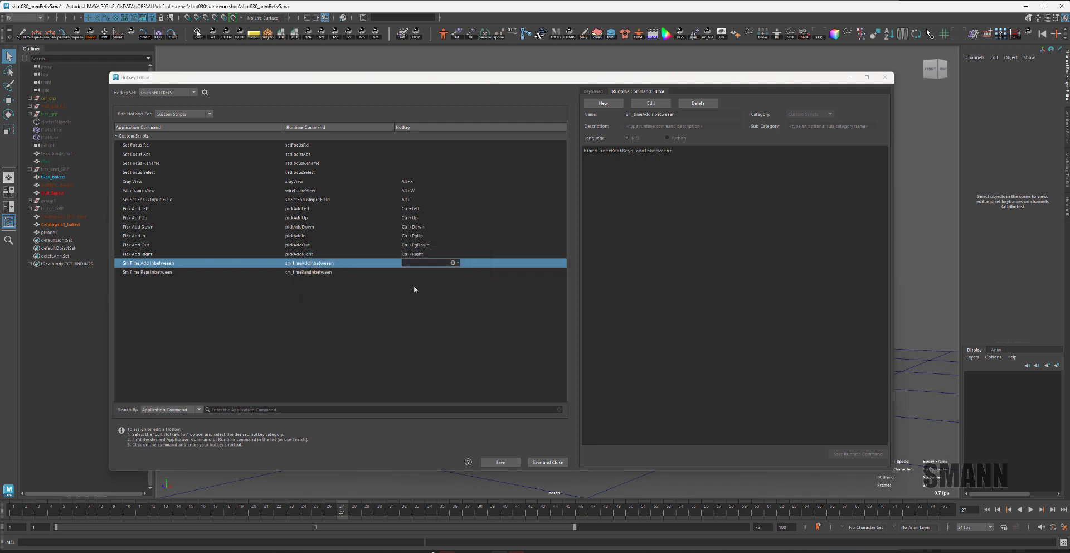
Assign Ctrl+. to Sm Time Add Inbetween, overriding the Next Skin Paint Mode assignment.
{"action": "key", "text": "ctrl+period"}
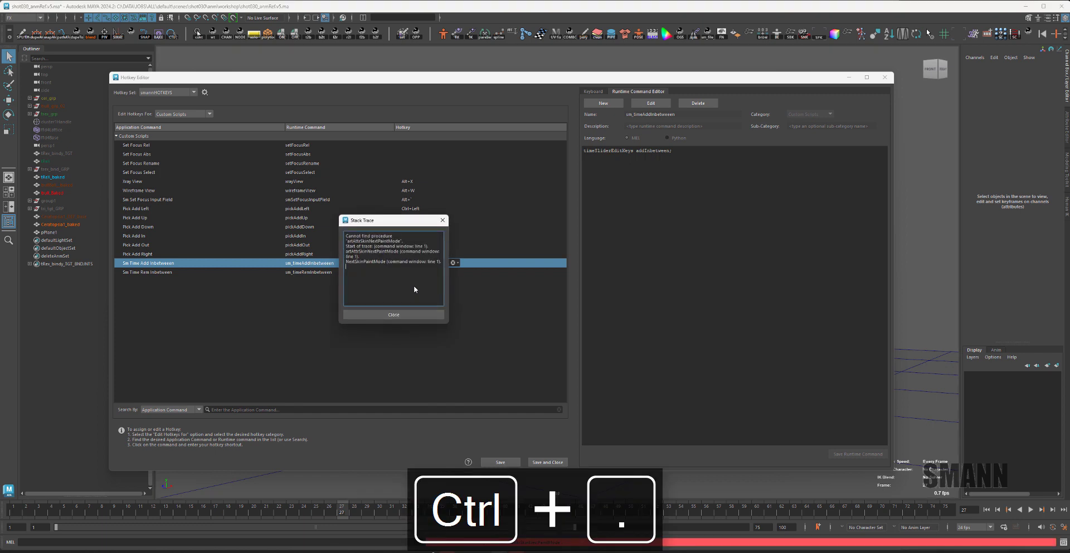
{"action": "left_click", "coordinate": [400, 314]}
{"action": "key", "text": "ctrl+period"}
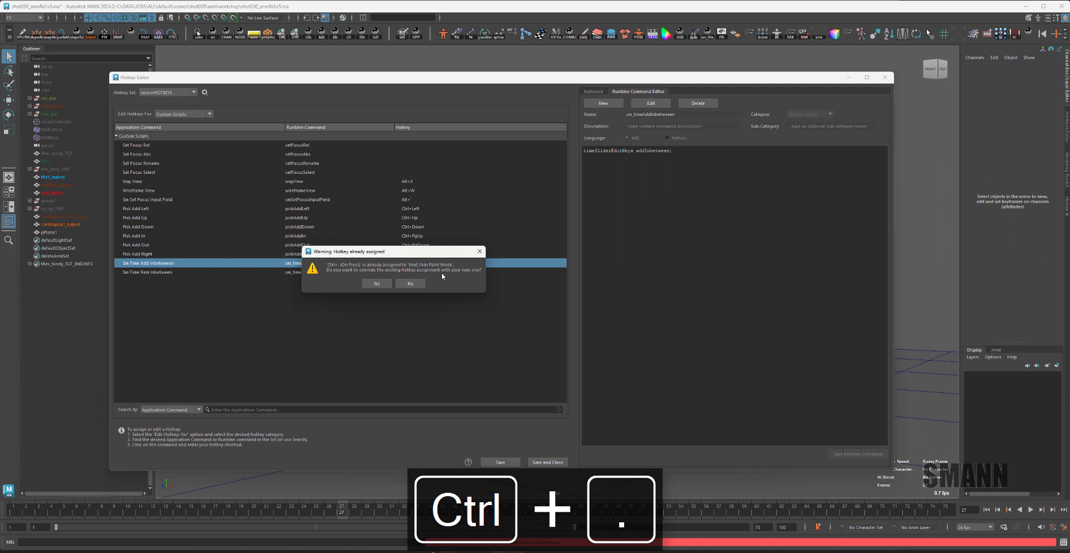
{"action": "left_click", "coordinate": [376, 283]}
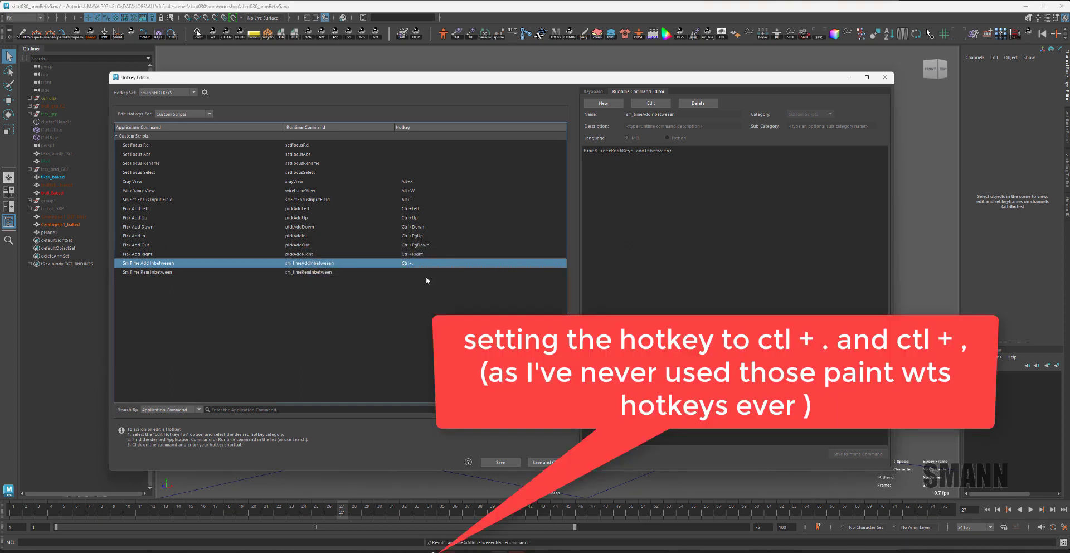
Assign Ctrl+, to Sm Time Rem Inbetween, overriding the existing skin paint mode assignment, and save and close the Hotkey Editor.
{"action": "left_click", "coordinate": [425, 274]}
{"action": "key", "text": "ctrl+comma"}
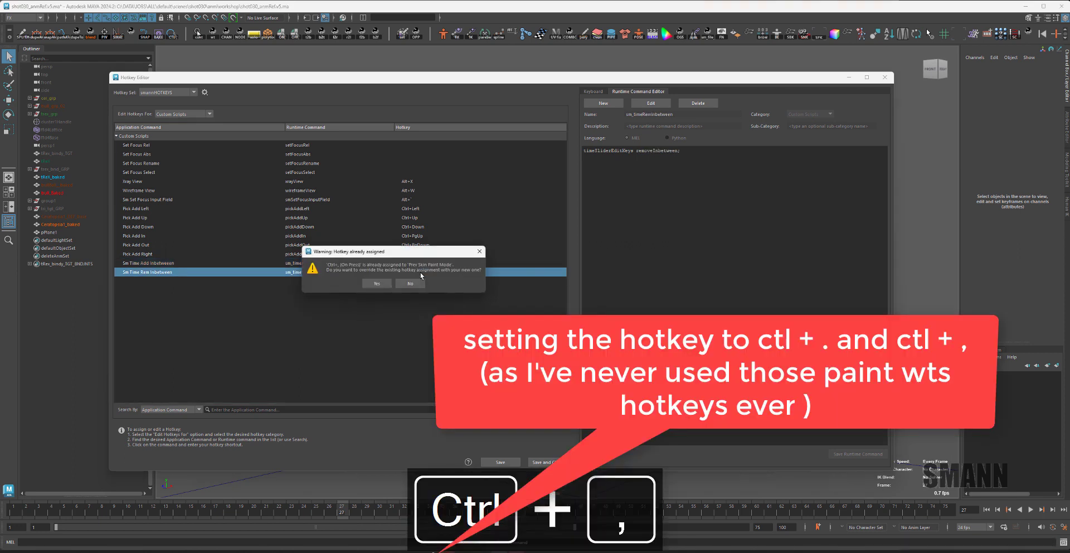
{"action": "left_click", "coordinate": [375, 283]}
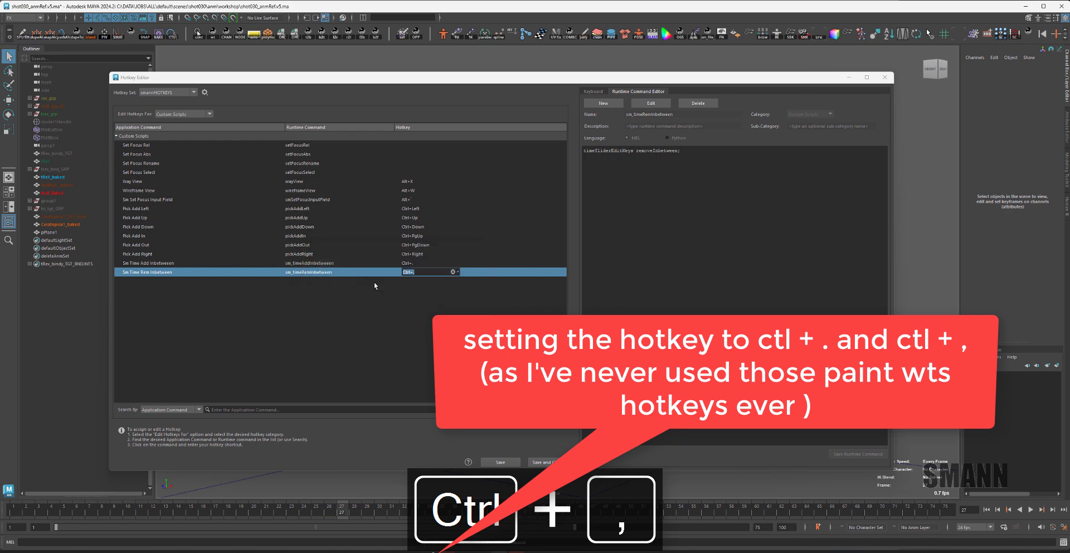
{"action": "left_click", "coordinate": [540, 462]}
{"action": "left_click", "coordinate": [518, 455]}
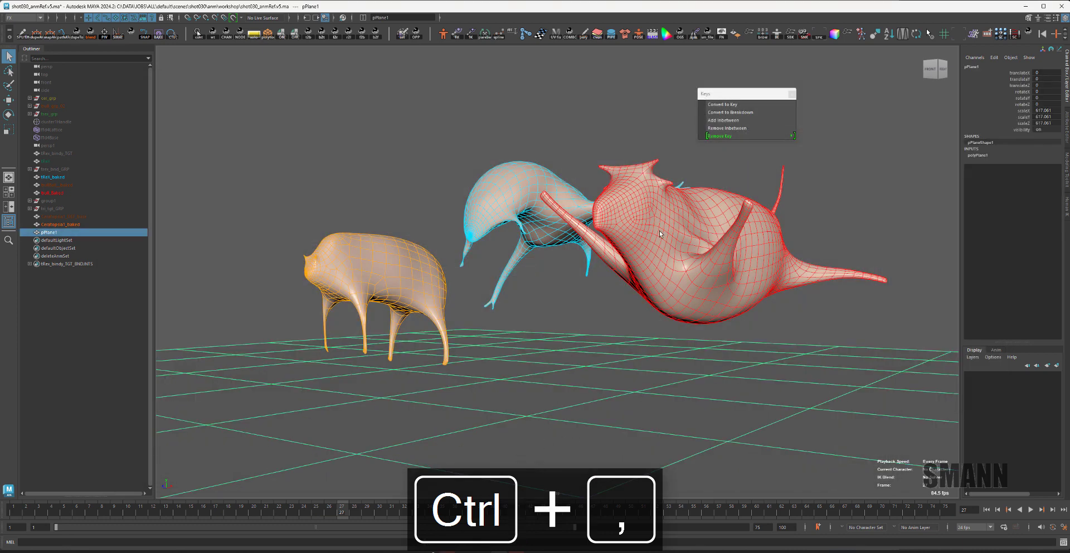
Select bull_Baked and test the new hotkeys by alternately adding and removing inbetweens at the current frame.
{"action": "left_click", "coordinate": [659, 231]}
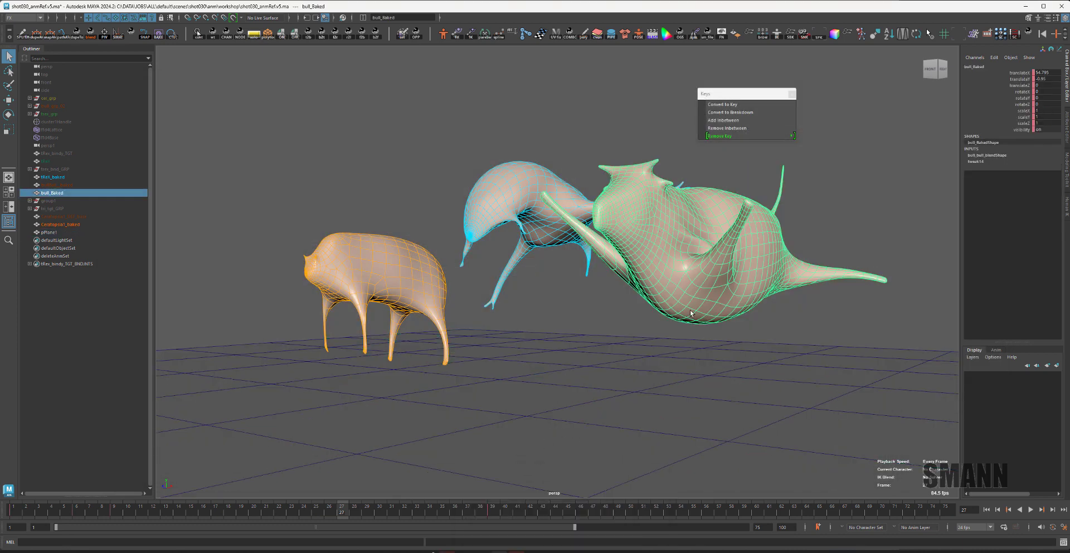
{"action": "key", "text": "ctrl+period"}
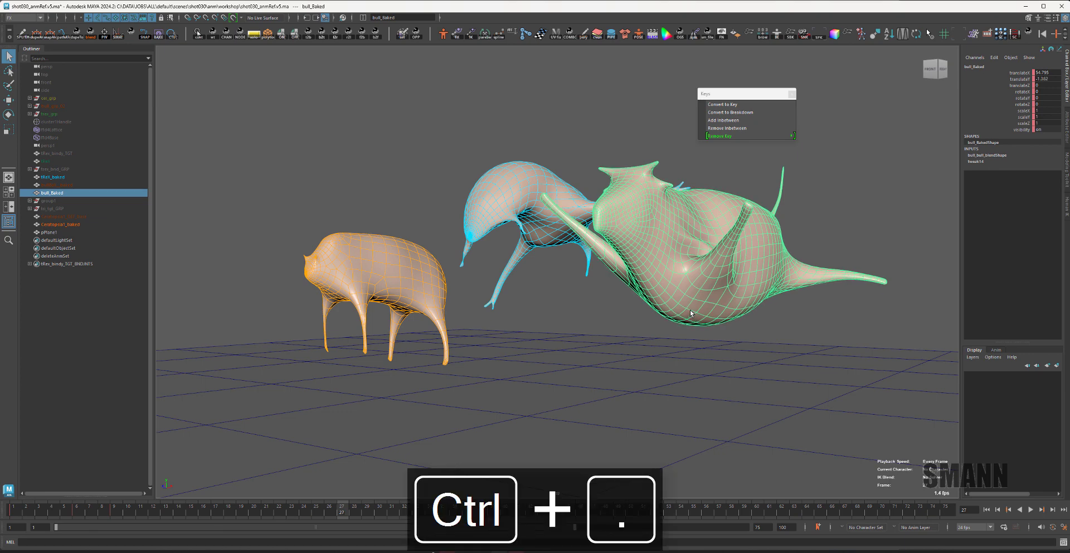
{"action": "key", "text": "ctrl+comma"}
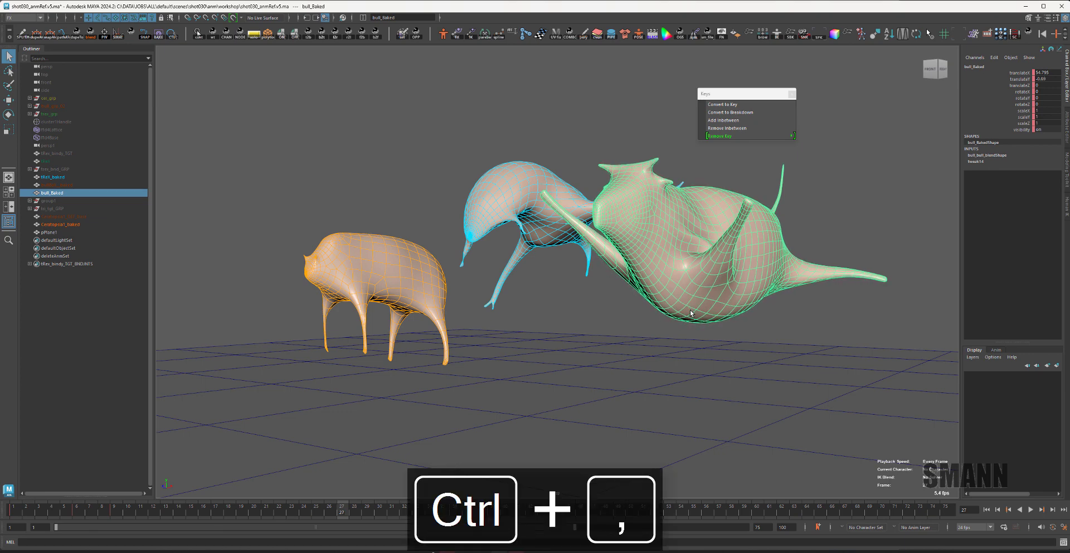
{"action": "key", "text": "ctrl+period"}
{"action": "key", "text": "ctrl+comma"}
Open the Graph Editor for bull_Baked and add and remove one inbetween with the hotkeys to compare the curves.
{"action": "key", "text": "space"}
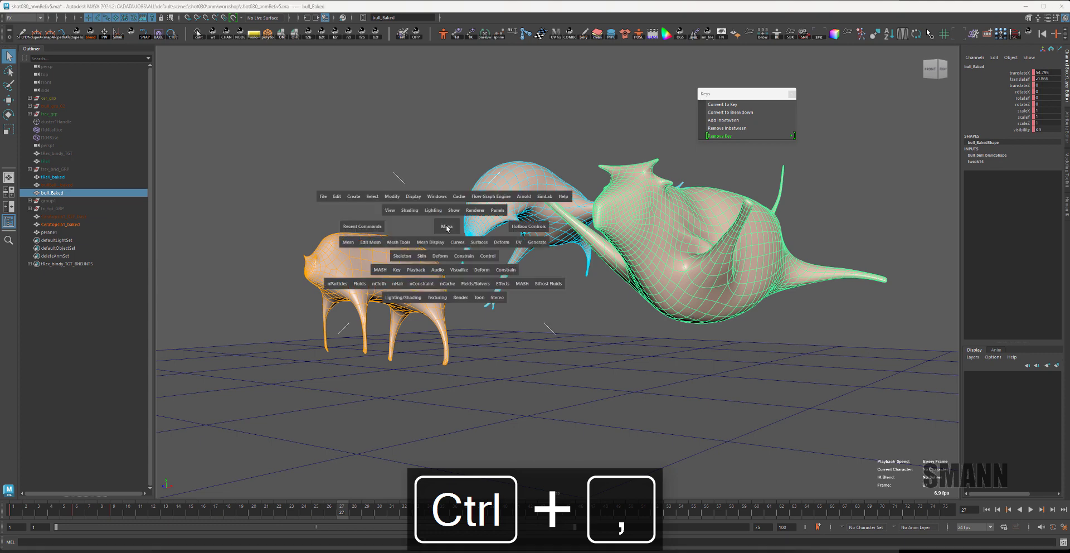
{"action": "left_click_drag", "start_coordinate": [444, 196], "coordinate": [543, 254]}
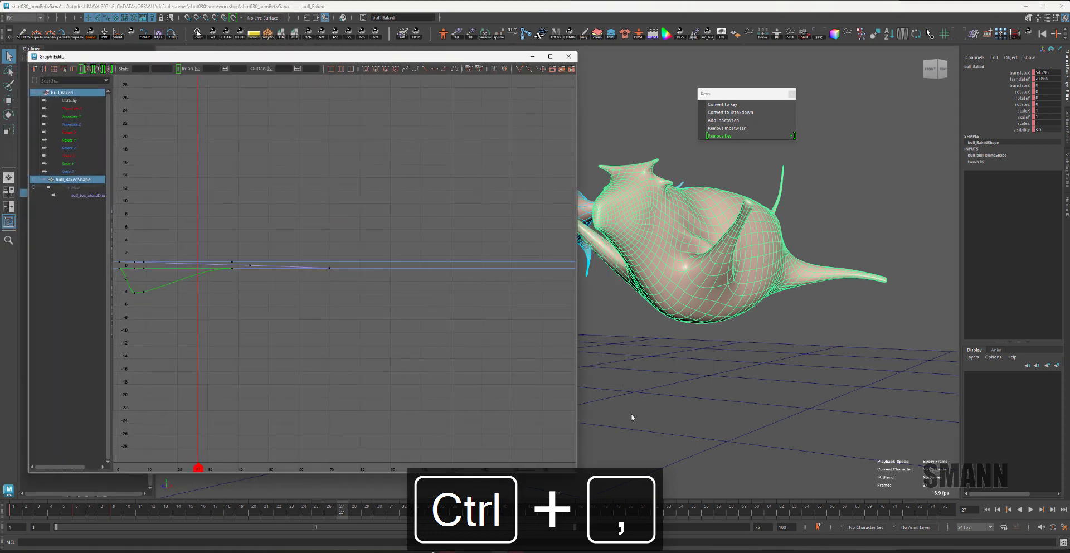
{"action": "key", "text": "ctrl+period"}
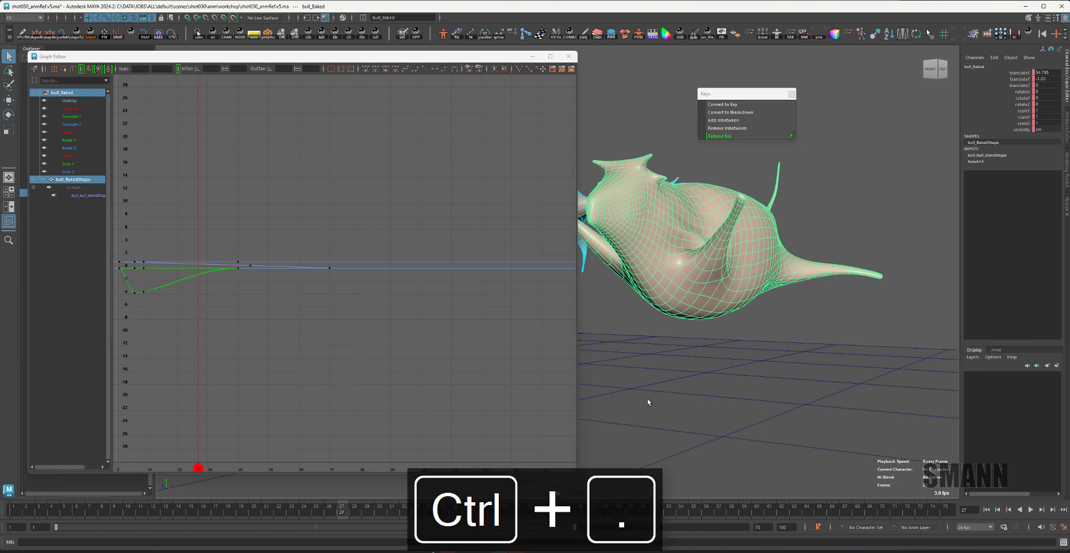
{"action": "key", "text": "ctrl+comma"}
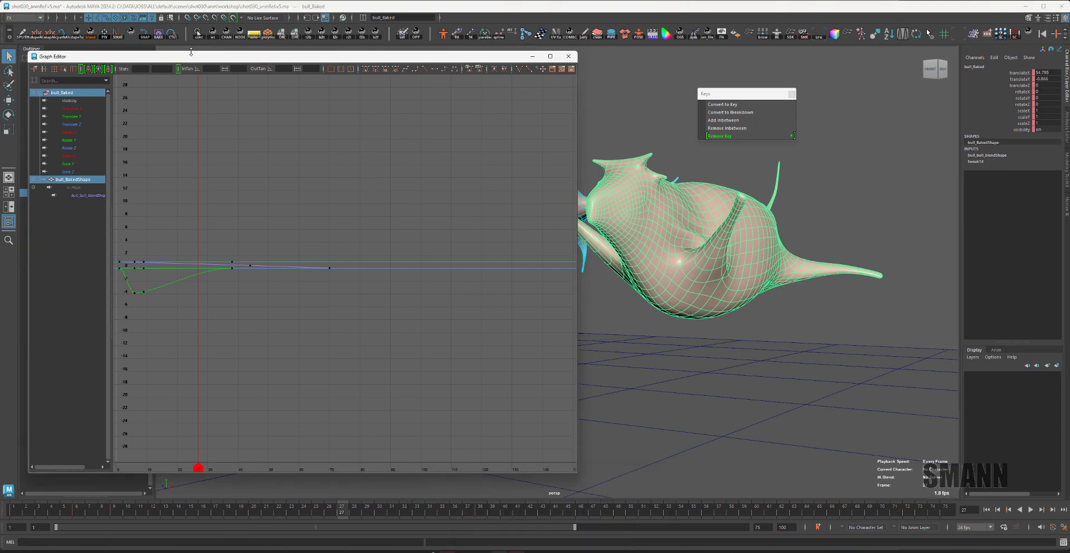
Tear off the Graph Editor's Keys menu and place it above the curves.
{"action": "key", "text": "space"}
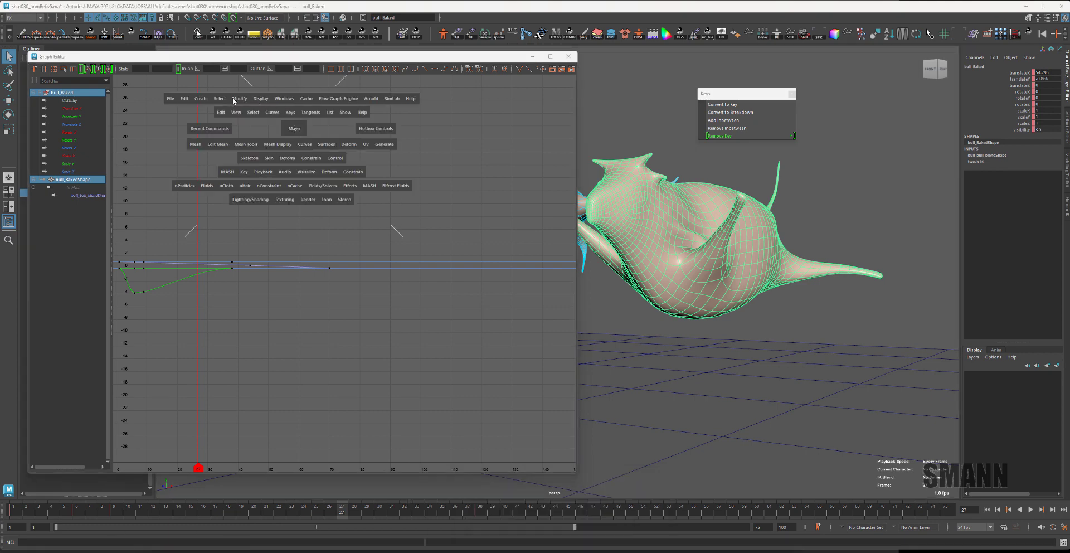
{"action": "left_click", "coordinate": [272, 114]}
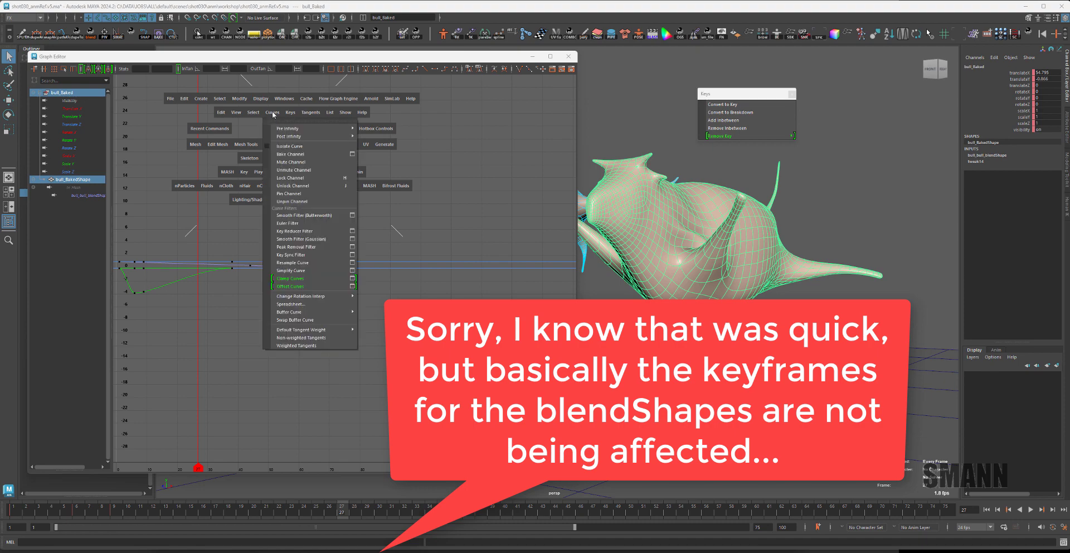
{"action": "left_click", "coordinate": [290, 113]}
{"action": "left_click", "coordinate": [290, 114]}
{"action": "left_click", "coordinate": [323, 121]}
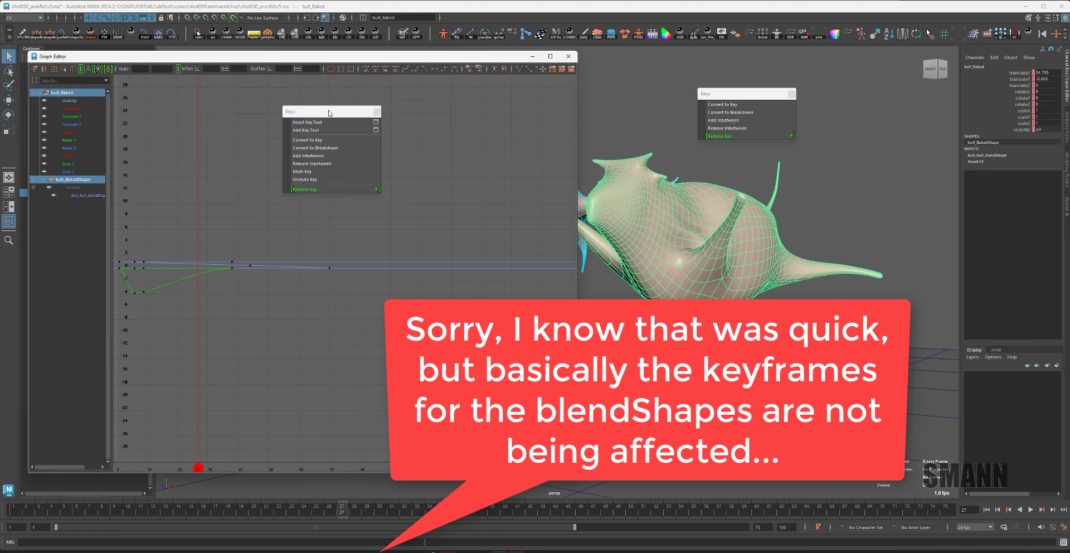
{"action": "left_click_drag", "start_coordinate": [323, 106], "coordinate": [323, 130]}
Restore the Script Editor, move it beside the Graph Editor's Keys menu and clear its history.
{"action": "left_click", "coordinate": [1063, 541]}
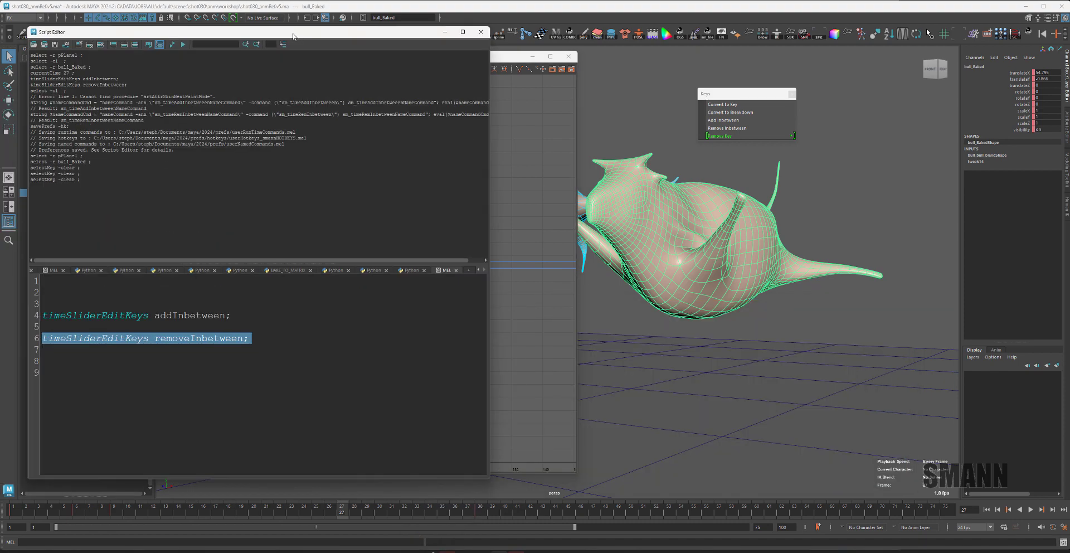
{"action": "left_click_drag", "start_coordinate": [276, 28], "coordinate": [833, 55]}
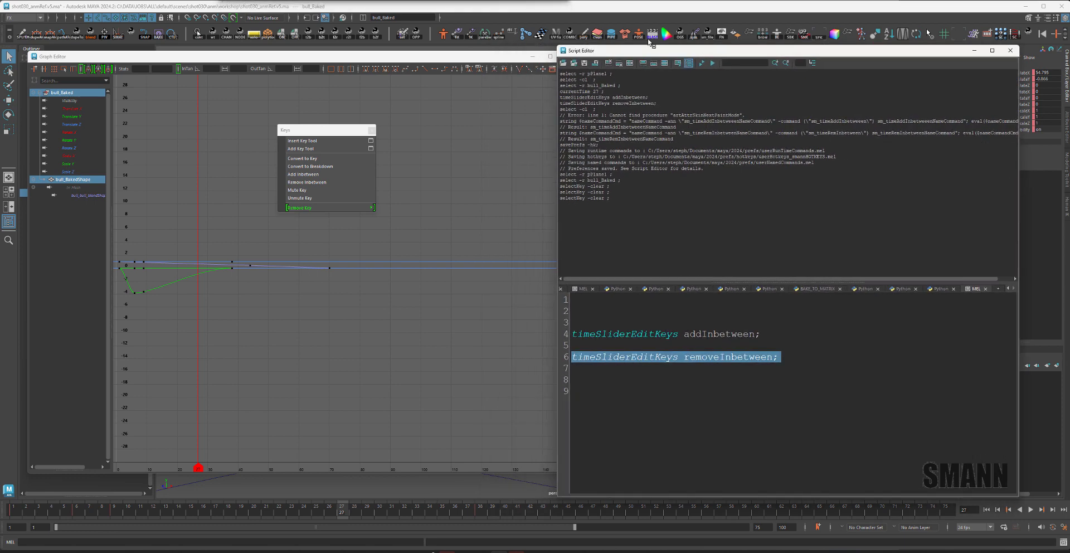
{"action": "left_click", "coordinate": [608, 63]}
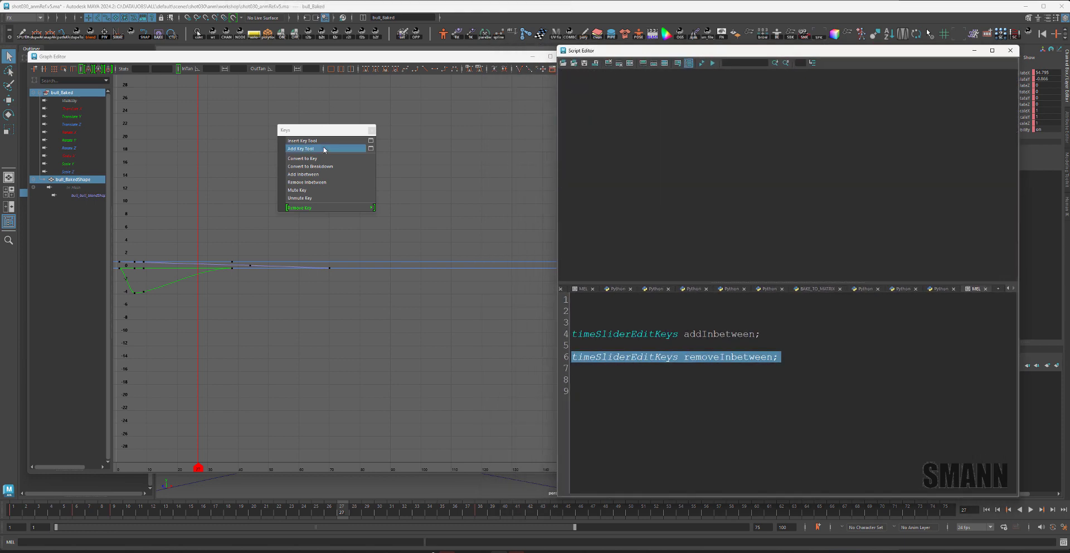
Add an inbetween from the Graph Editor's Keys menu and copy the echoed keyframe command to line 11 of the script.
{"action": "left_click", "coordinate": [322, 174]}
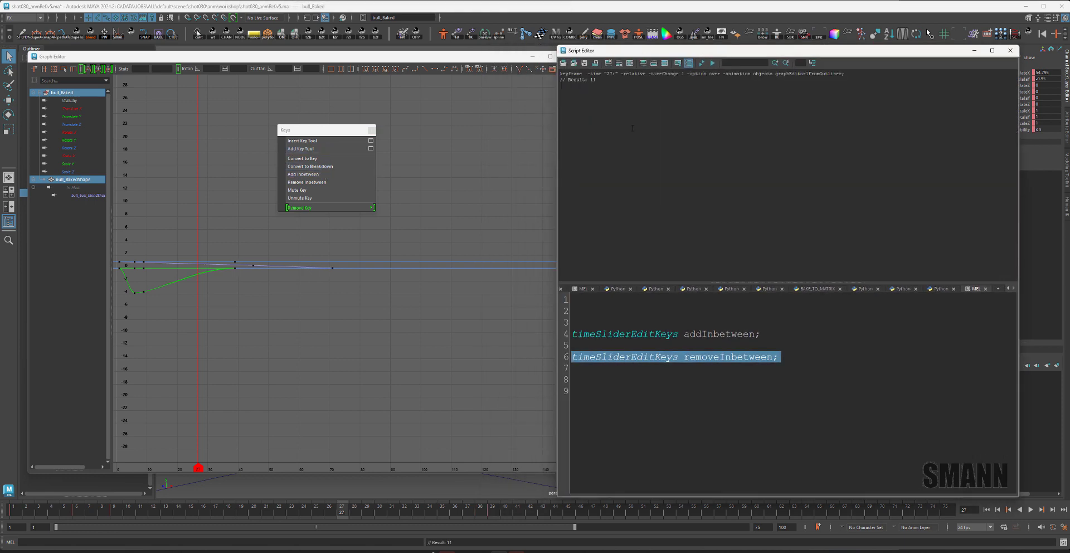
{"action": "left_click_drag", "start_coordinate": [849, 75], "coordinate": [560, 74]}
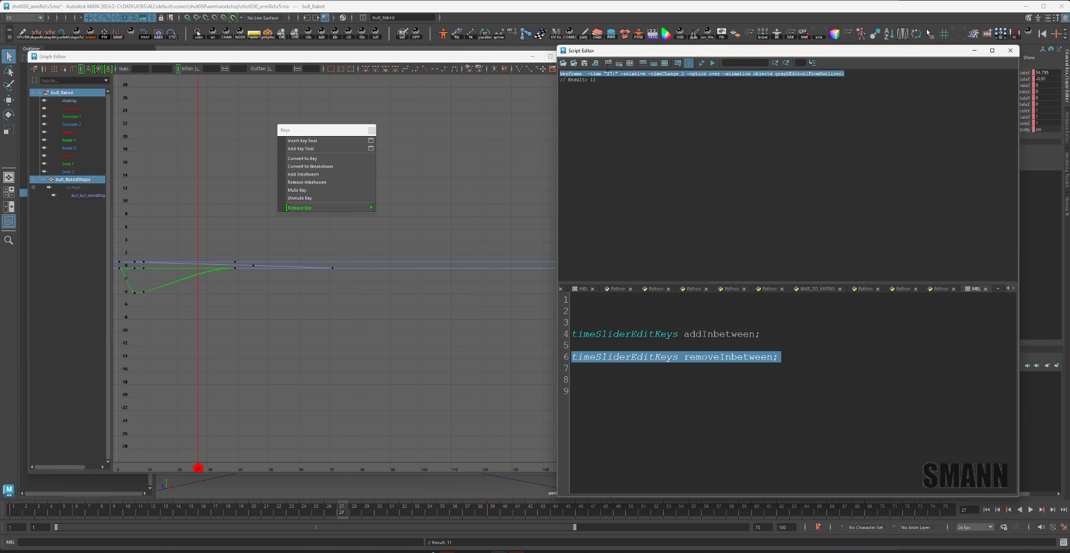
{"action": "key", "text": "ctrl+c"}
{"action": "left_click", "coordinate": [565, 395]}
{"action": "key", "text": "Return"}
{"action": "key", "text": "Return"}
{"action": "key", "text": "Return"}
{"action": "key", "text": "Up"}
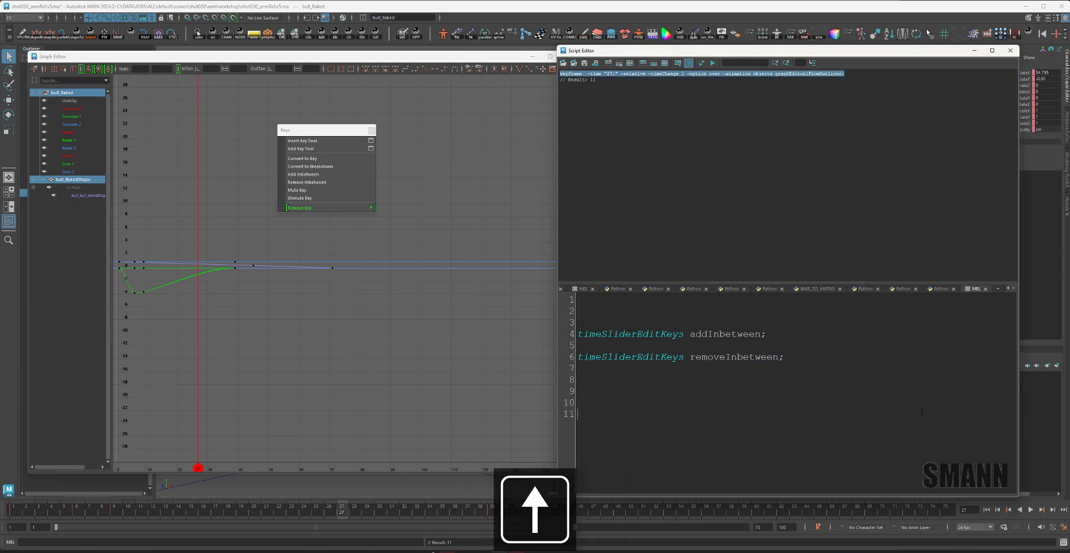
{"action": "key", "text": "ctrl+v"}
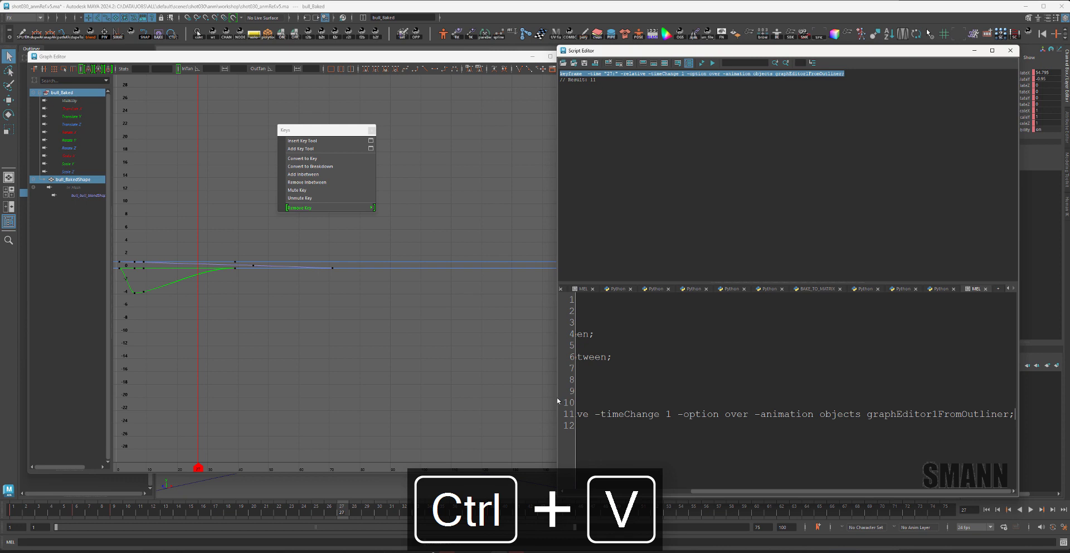
Resize the Script Editor so the whole keyframe command fits, and highlight its hardcoded "27:" time value.
{"action": "left_click_drag", "start_coordinate": [559, 394], "coordinate": [193, 392]}
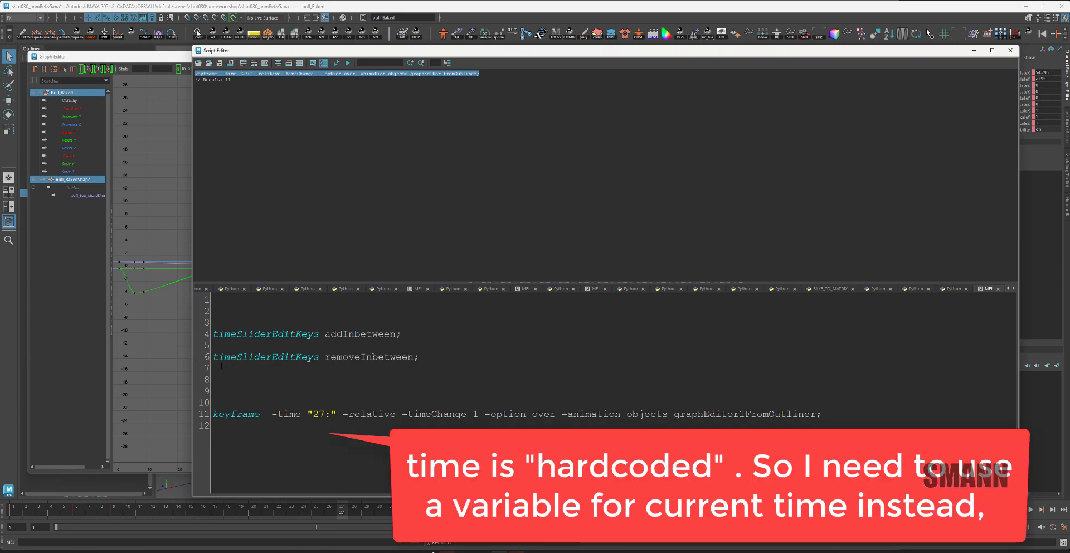
{"action": "left_click_drag", "start_coordinate": [193, 341], "coordinate": [342, 339]}
{"action": "left_click_drag", "start_coordinate": [493, 414], "coordinate": [457, 414]}
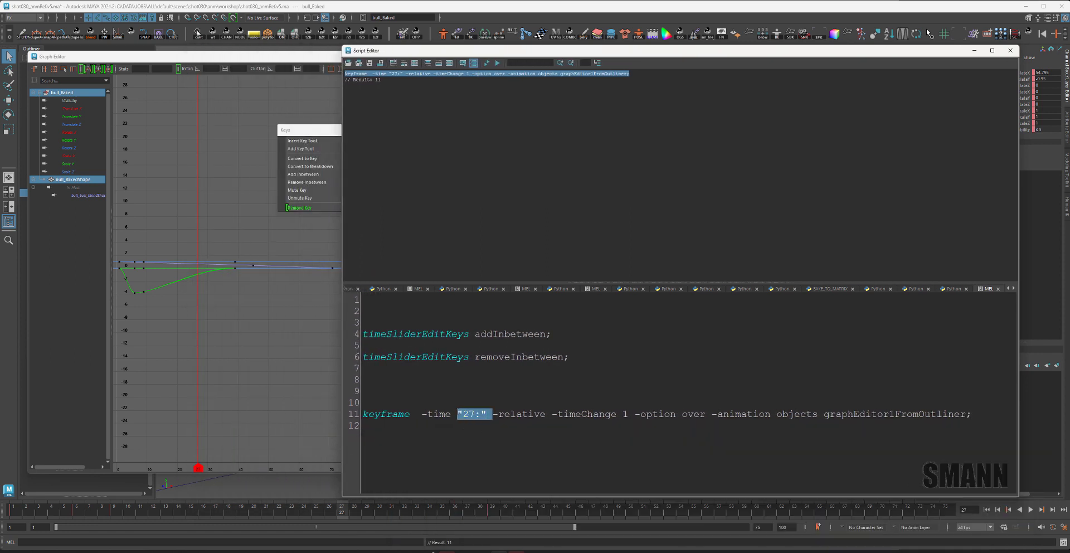
Declare a float variable named $currentTime on the line above the keyframe command.
{"action": "left_click", "coordinate": [418, 399]}
{"action": "type", "text": "cutkey"}
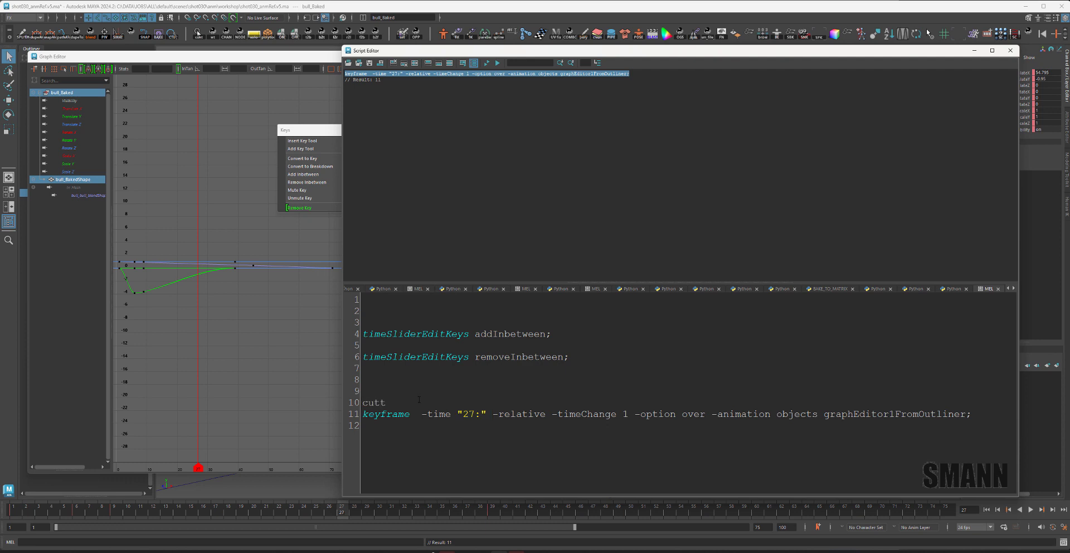
{"action": "key", "text": "BackSpace"}
{"action": "key", "text": "BackSpace"}
{"action": "key", "text": "BackSpace"}
{"action": "key", "text": "BackSpace"}
{"action": "type", "text": "rrentTi"}
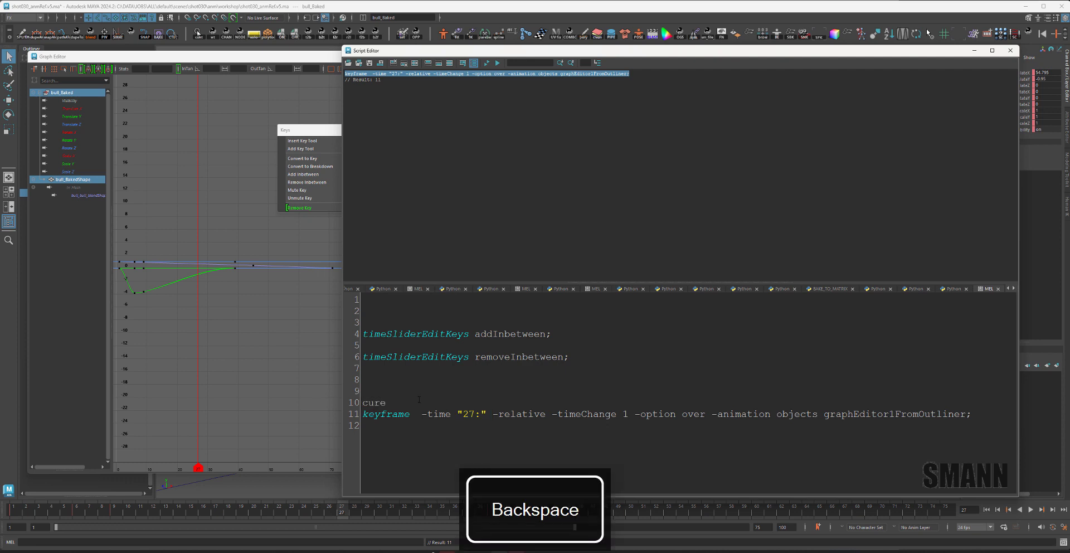
{"action": "type", "text": "me"}
{"action": "key", "text": "Left"}
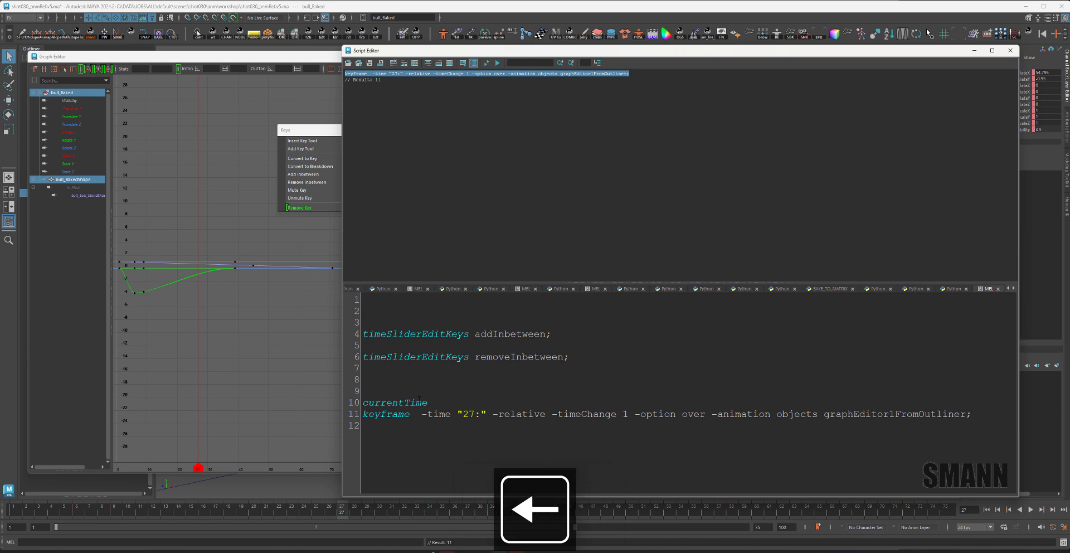
{"action": "type", "text": "st"}
{"action": "key", "text": "BackSpace"}
{"action": "key", "text": "BackSpace"}
{"action": "type", "text": "float "}
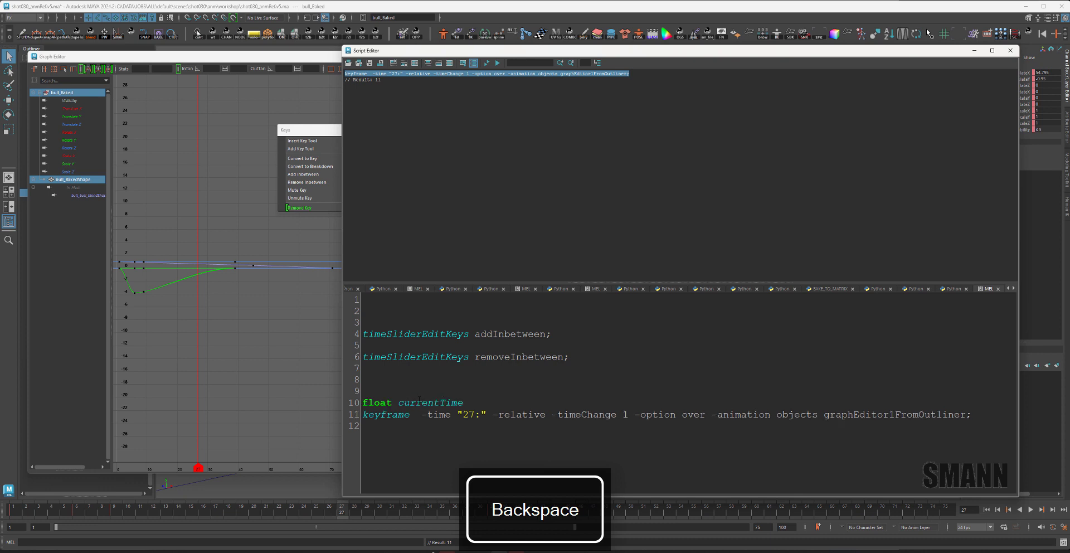
{"action": "type", "text": "$"}
Rename the float variable to $now and begin assigning it the currentTime command after an opening backtick.
{"action": "key", "text": "Right"}
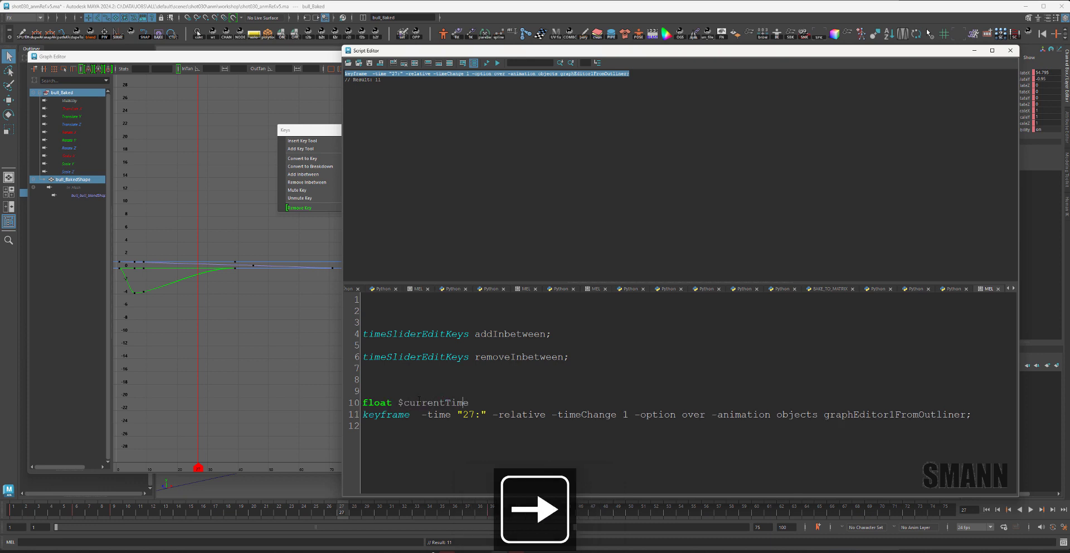
{"action": "key", "text": "BackSpace"}
{"action": "key", "text": "BackSpace"}
{"action": "key", "text": "BackSpace"}
{"action": "key", "text": "BackSpace"}
{"action": "key", "text": "BackSpace"}
{"action": "key", "text": "BackSpace"}
{"action": "key", "text": "BackSpace"}
{"action": "key", "text": "BackSpace"}
{"action": "key", "text": "BackSpace"}
{"action": "key", "text": "BackSpace"}
{"action": "key", "text": "BackSpace"}
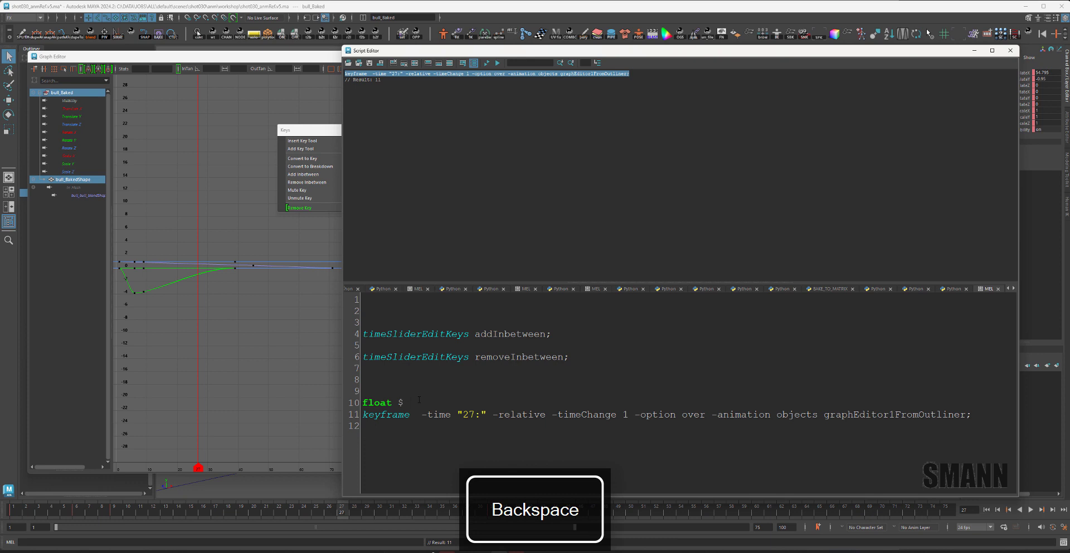
{"action": "type", "text": "now = `current"}
{"action": "key", "text": "ctrl+space"}
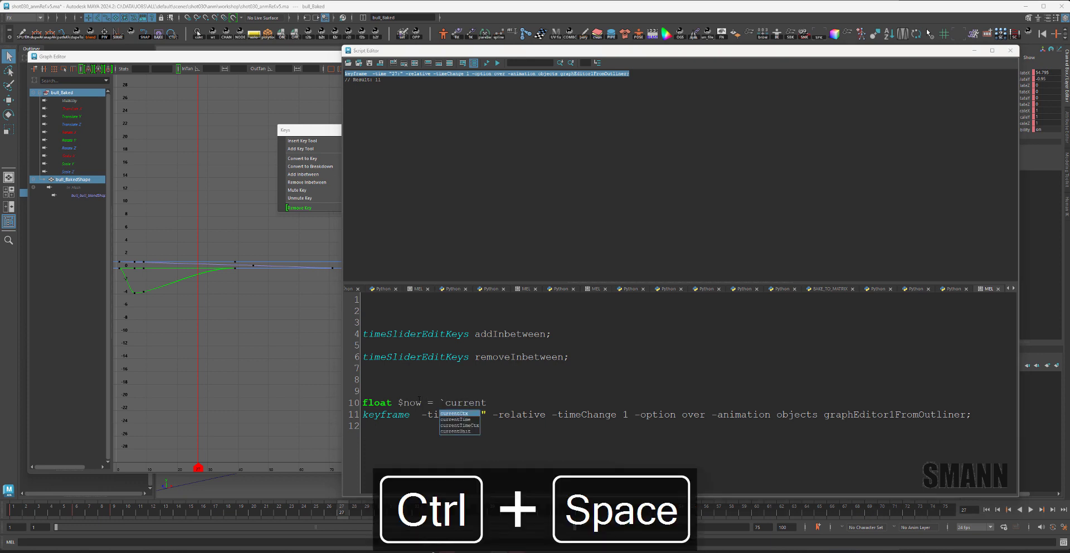
{"action": "key", "text": "Down"}
{"action": "key", "text": "Return"}
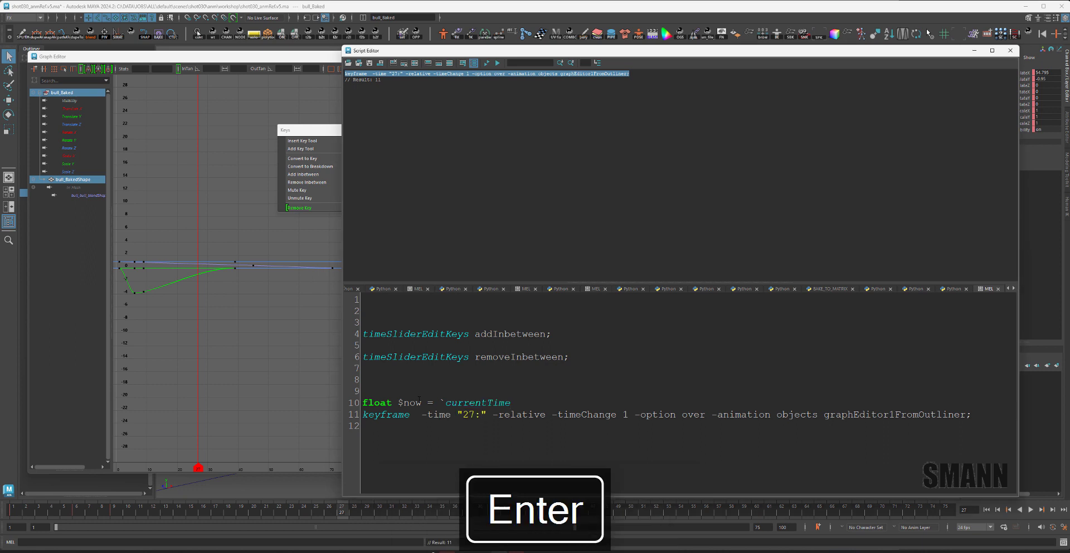
Test currentTime on its own, add the -q flag, test it again and close the backtick.
{"action": "key", "text": "ctrl+shift+Left"}
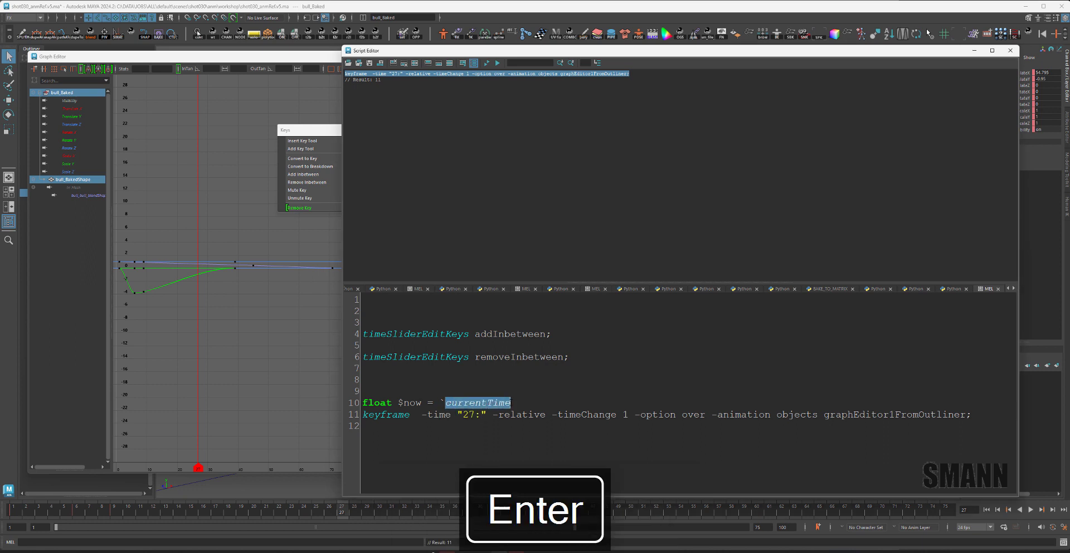
{"action": "key", "text": "KP_Enter"}
{"action": "left_click", "coordinate": [516, 403]}
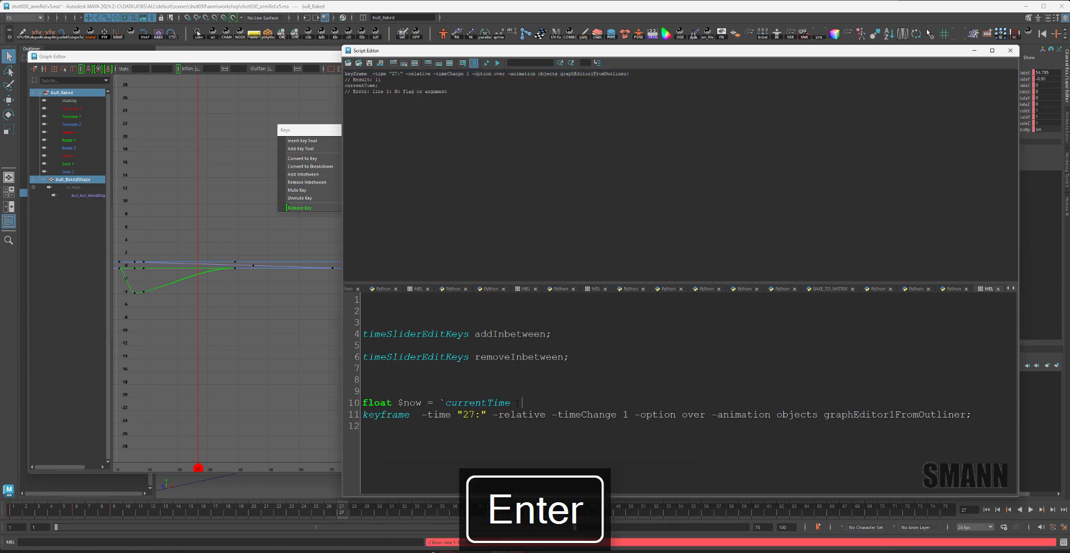
{"action": "type", "text": "-q"}
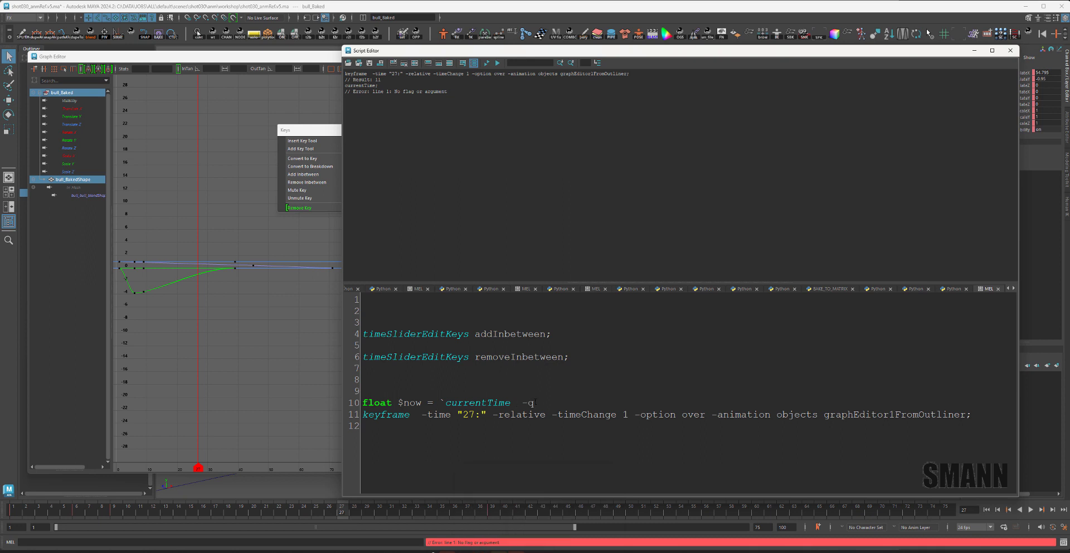
{"action": "left_click_drag", "start_coordinate": [534, 403], "coordinate": [447, 401]}
{"action": "key", "text": "KP_Enter"}
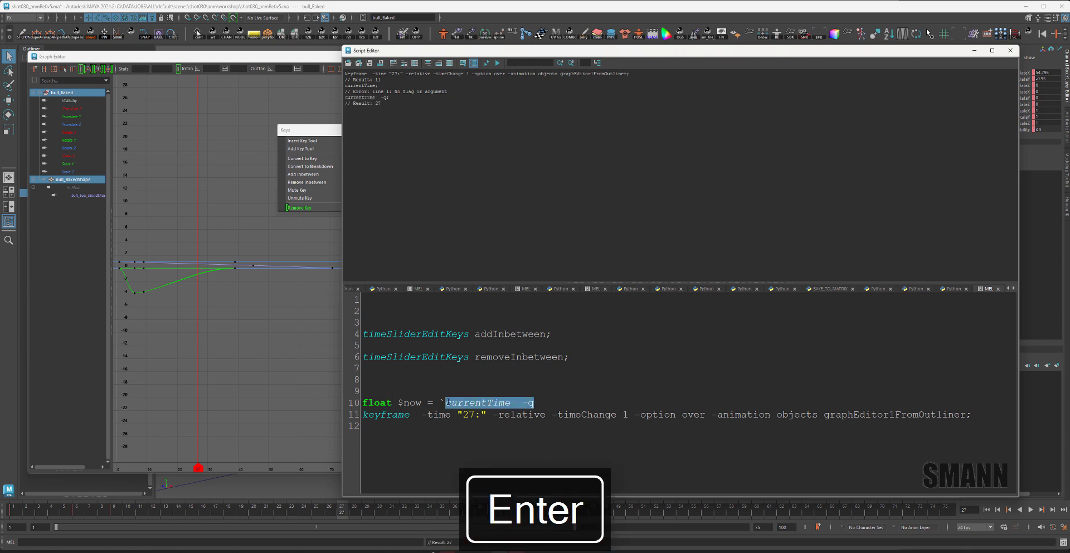
{"action": "left_click", "coordinate": [563, 403]}
{"action": "type", "text": "`"}
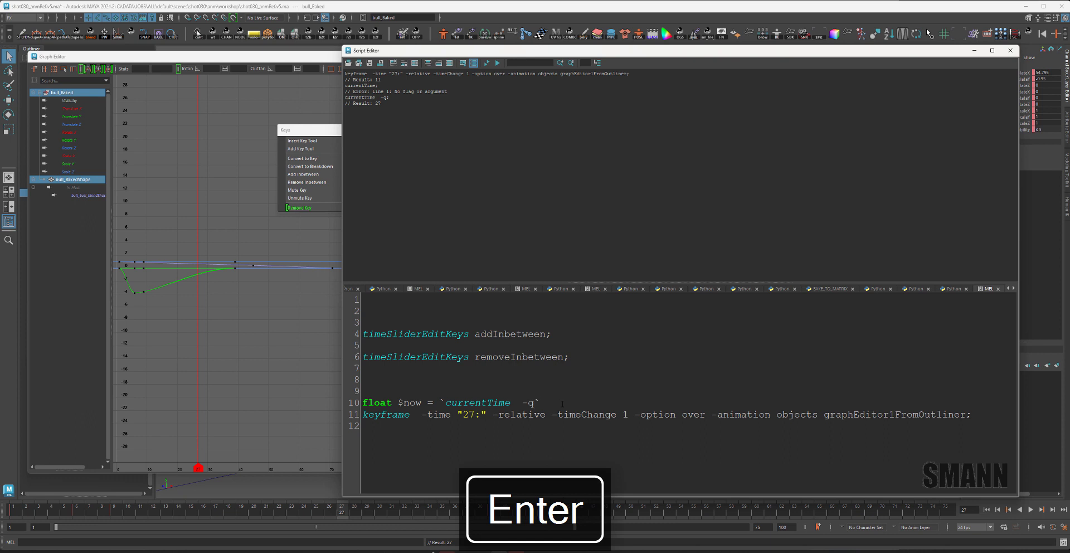
Replace the "27:" time value in the keyframe command with the variable $time and select both script lines.
{"action": "left_click_drag", "start_coordinate": [485, 414], "coordinate": [457, 414]}
{"action": "type", "text": "$time"}
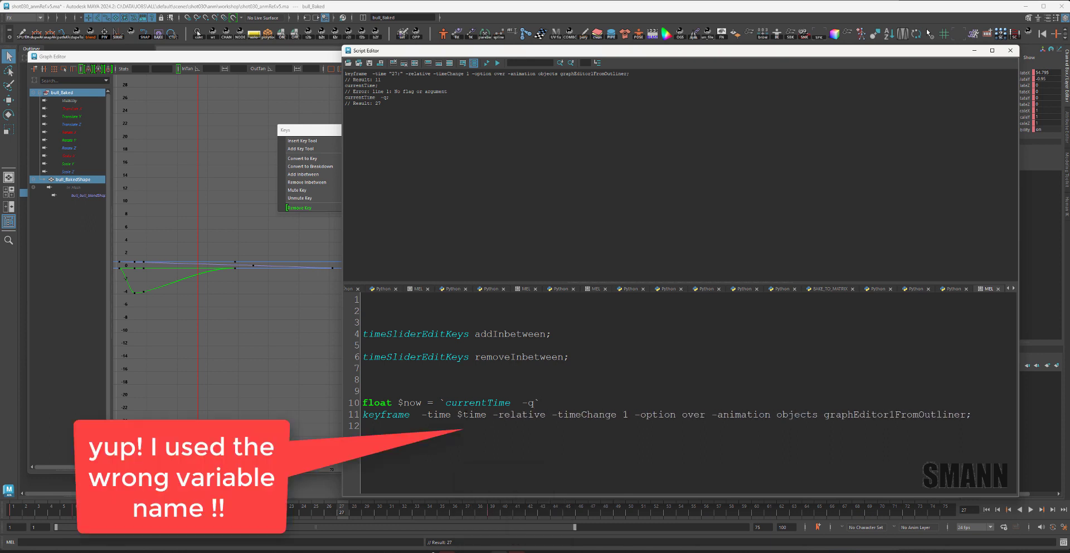
{"action": "left_click", "coordinate": [246, 311]}
{"action": "left_click", "coordinate": [972, 414]}
{"action": "left_click_drag", "start_coordinate": [972, 414], "coordinate": [347, 397]}
Rearrange the windows so a shorter Graph Editor sits above the Script Editor, with its Keys menu over the viewport.
{"action": "left_click_drag", "start_coordinate": [568, 51], "coordinate": [295, 51]}
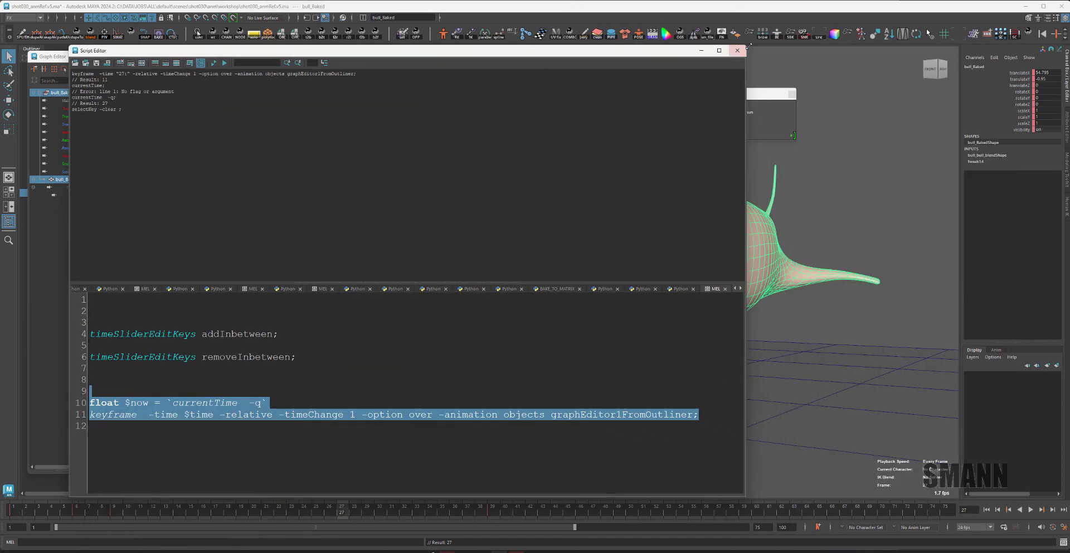
{"action": "left_click_drag", "start_coordinate": [744, 47], "coordinate": [922, 229]}
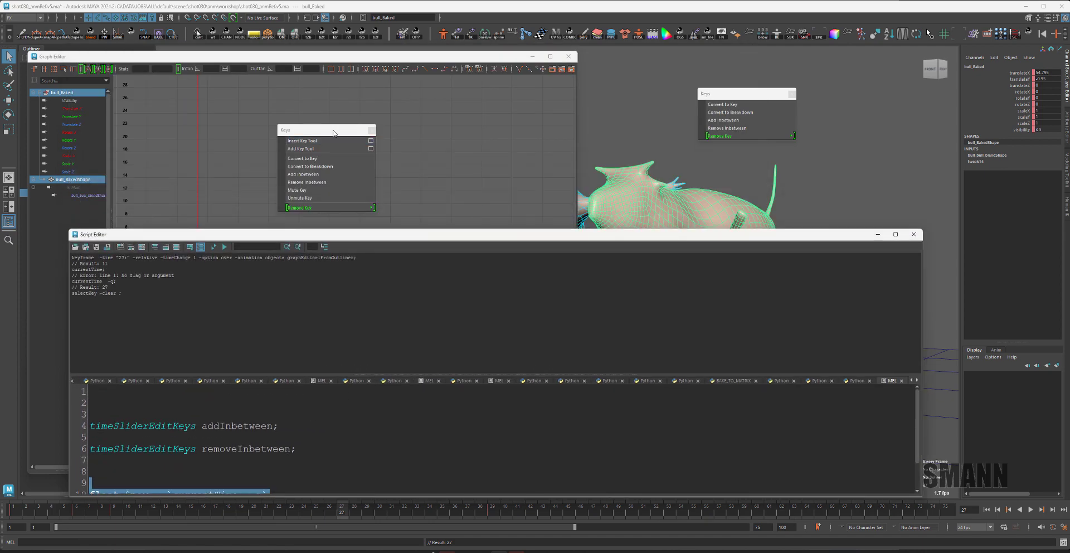
{"action": "left_click_drag", "start_coordinate": [332, 129], "coordinate": [881, 120]}
{"action": "left_click", "coordinate": [568, 211]}
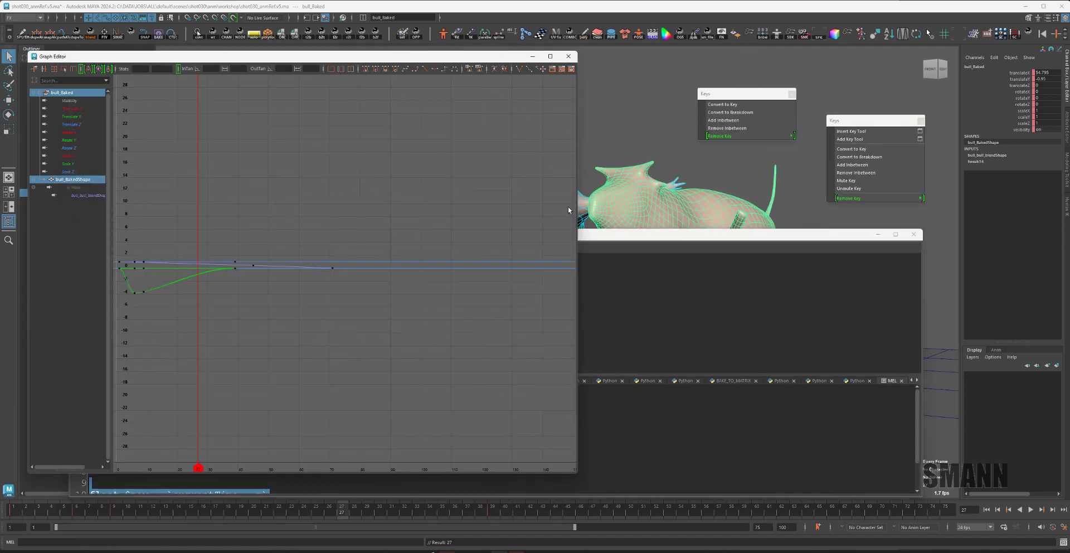
{"action": "left_click_drag", "start_coordinate": [575, 476], "coordinate": [616, 227]}
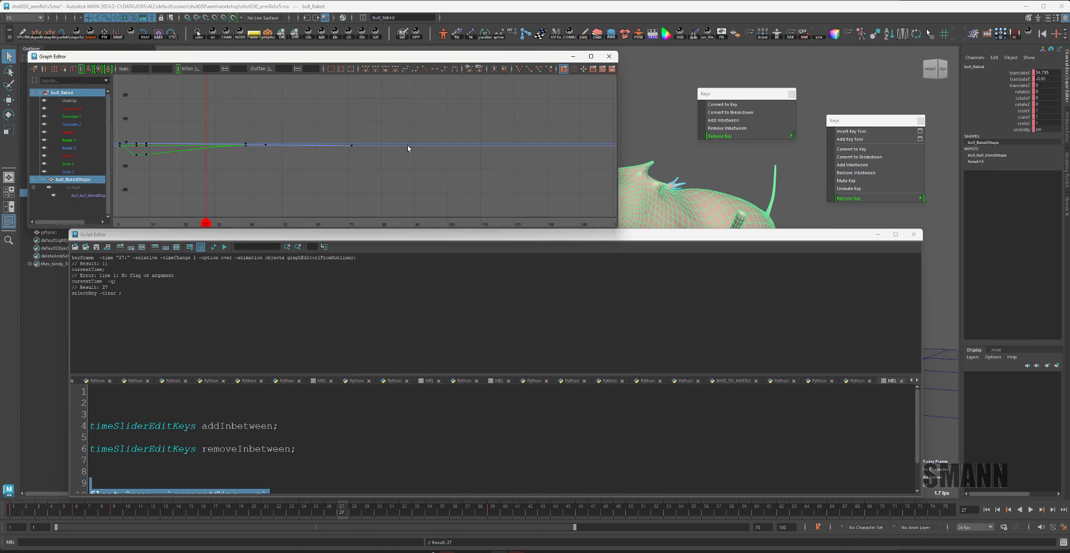
Select the $now declaration and the keyframe command on lines 10 and 11 and run them.
{"action": "scroll", "coordinate": [376, 436], "scroll_direction": "down", "scroll_amount": 1}
{"action": "triple_click", "coordinate": [726, 476]}
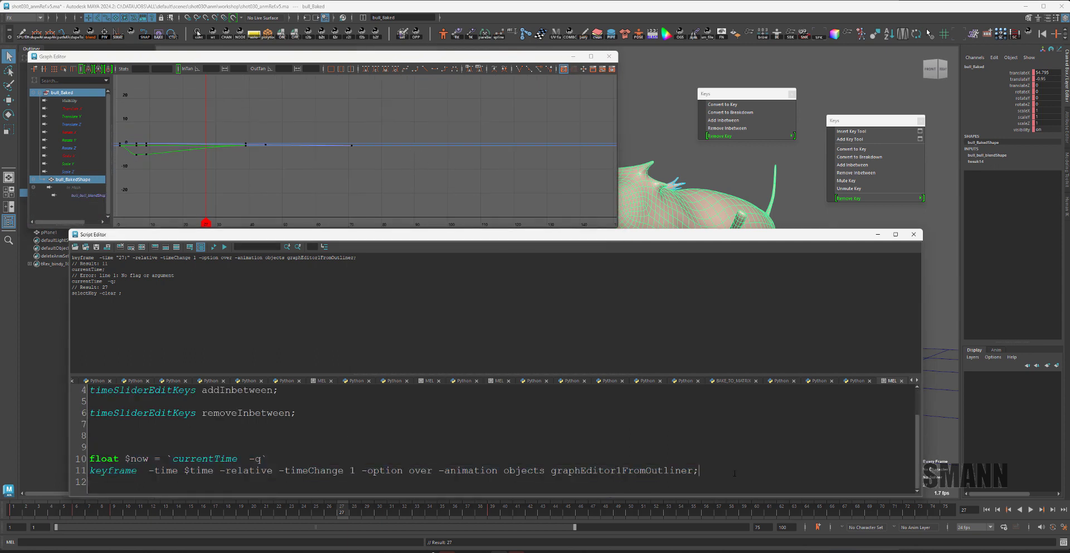
{"action": "left_click_drag", "start_coordinate": [726, 475], "coordinate": [240, 462]}
{"action": "left_click_drag", "start_coordinate": [517, 478], "coordinate": [126, 458]}
{"action": "left_click", "coordinate": [449, 452]}
{"action": "left_click_drag", "start_coordinate": [736, 478], "coordinate": [89, 457]}
{"action": "key", "text": "Return"}
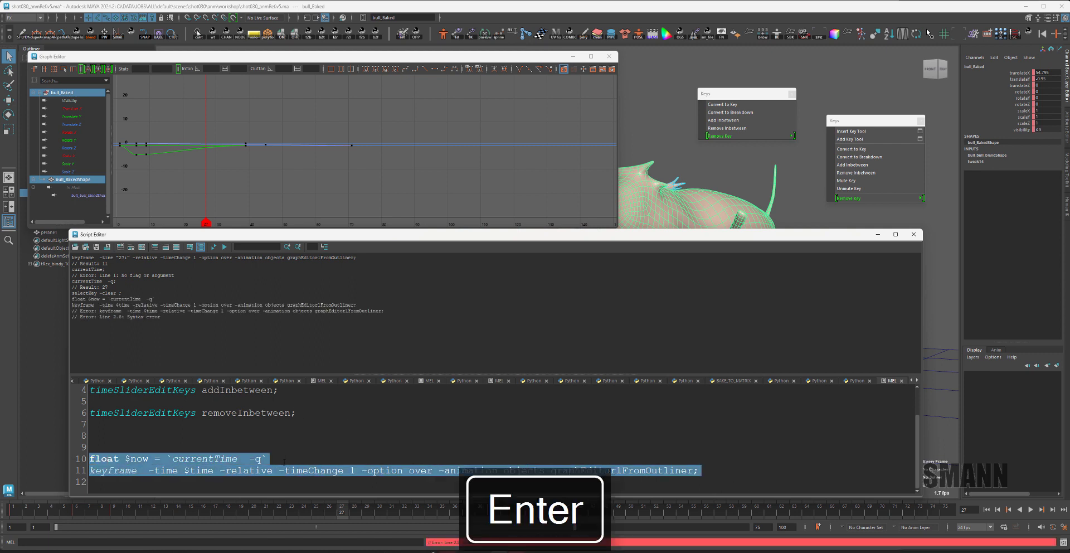
End the $now declaration with a semicolon and run both lines again.
{"action": "left_click", "coordinate": [276, 459]}
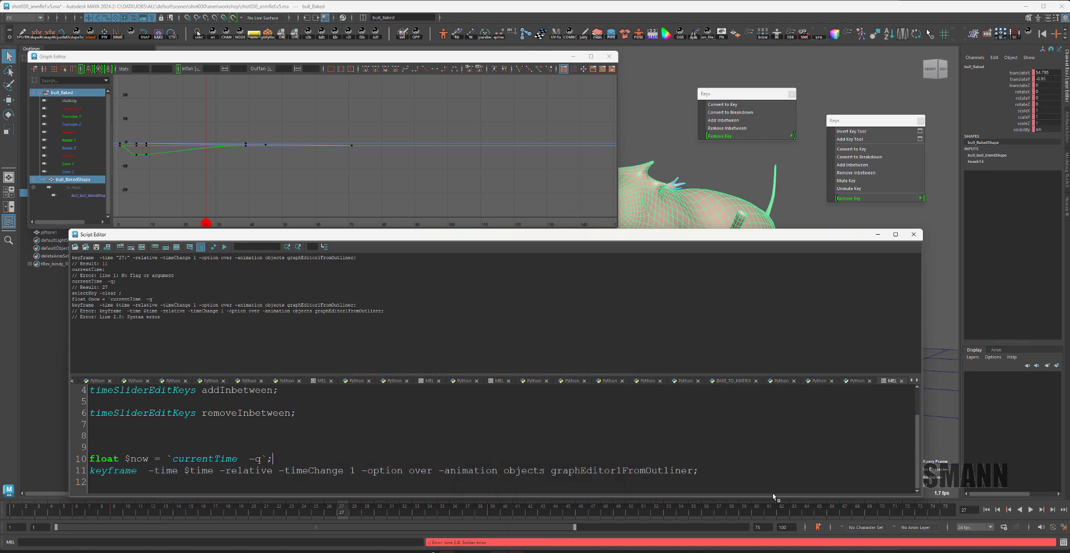
{"action": "left_click_drag", "start_coordinate": [719, 471], "coordinate": [102, 443]}
{"action": "key", "text": "KP_Enter"}
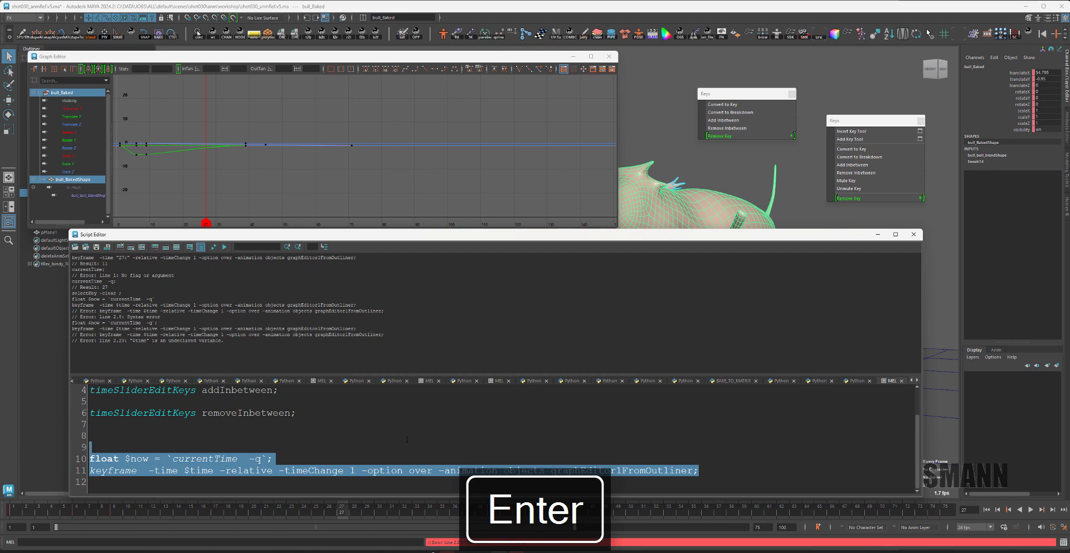
Change the -time variable in the keyframe command from $time to $now.
{"action": "left_click", "coordinate": [415, 437]}
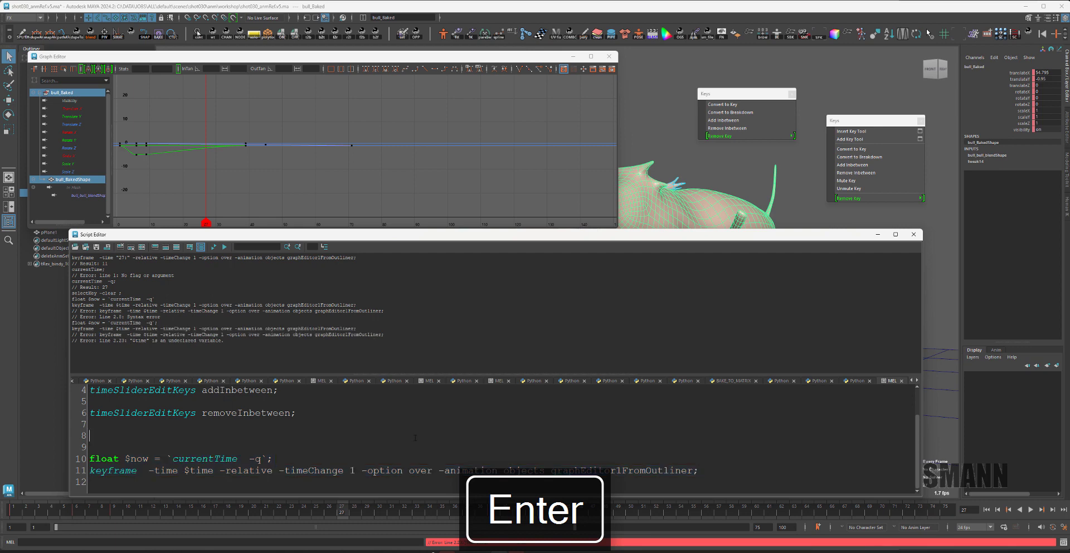
{"action": "left_click_drag", "start_coordinate": [214, 471], "coordinate": [191, 470]}
{"action": "type", "text": "now"}
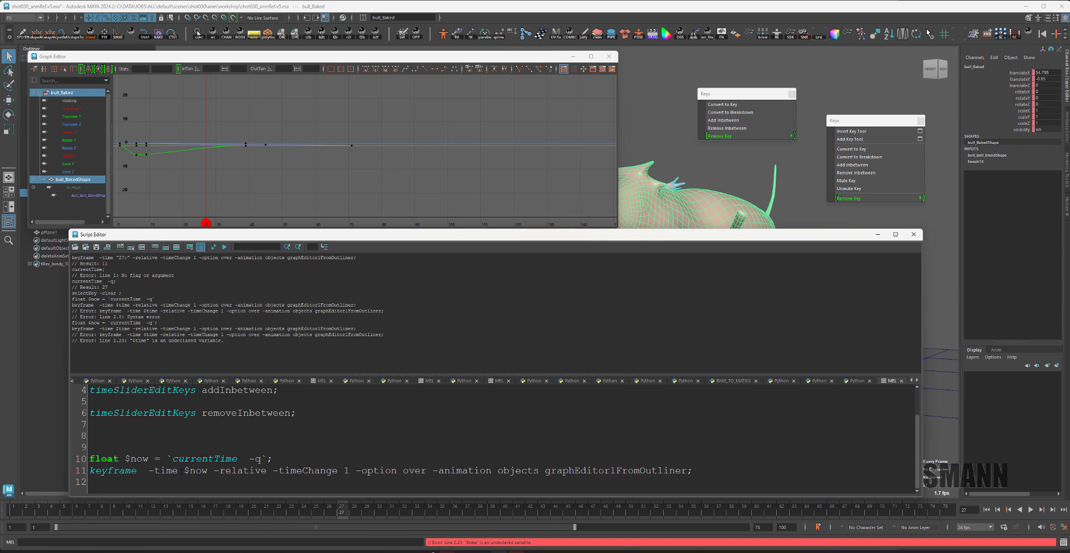
Run the corrected declaration and keyframe command several times to test the $now variable.
{"action": "left_click_drag", "start_coordinate": [695, 471], "coordinate": [89, 457]}
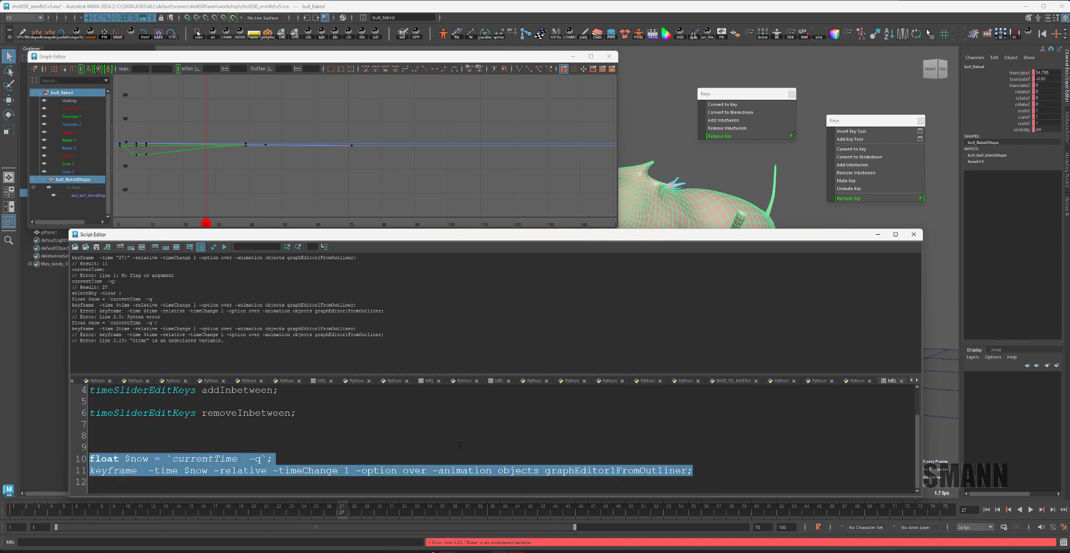
{"action": "key", "text": "KP_Enter"}
{"action": "key", "text": "KP_Enter"}
{"action": "key", "text": "KP_Enter"}
{"action": "key", "text": "KP_Enter"}
{"action": "key", "text": "KP_Enter"}
{"action": "key", "text": "KP_Enter"}
{"action": "key", "text": "KP_Enter"}
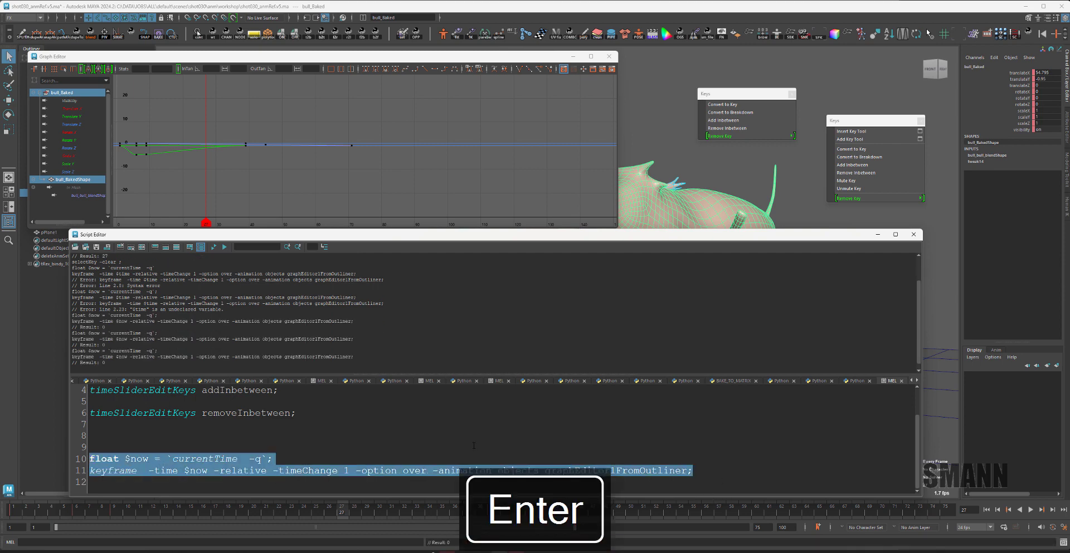
{"action": "key", "text": "KP_Enter"}
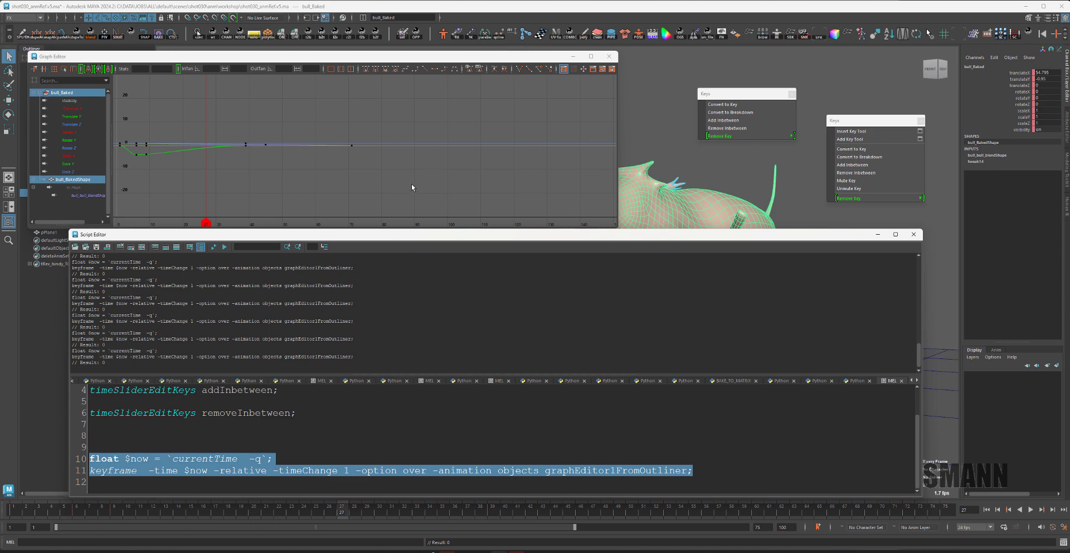
Clear the key selection in the Graph Editor and retest the two script lines several times.
{"action": "left_click", "coordinate": [393, 184]}
{"action": "middle_click_drag", "start_coordinate": [384, 183], "coordinate": [400, 183], "text": "alt"}
{"action": "left_click_drag", "start_coordinate": [279, 459], "coordinate": [234, 448]}
{"action": "left_click_drag", "start_coordinate": [697, 480], "coordinate": [89, 459]}
{"action": "key", "text": "KP_Enter"}
{"action": "key", "text": "KP_Enter"}
{"action": "key", "text": "KP_Enter"}
{"action": "key", "text": "KP_Enter"}
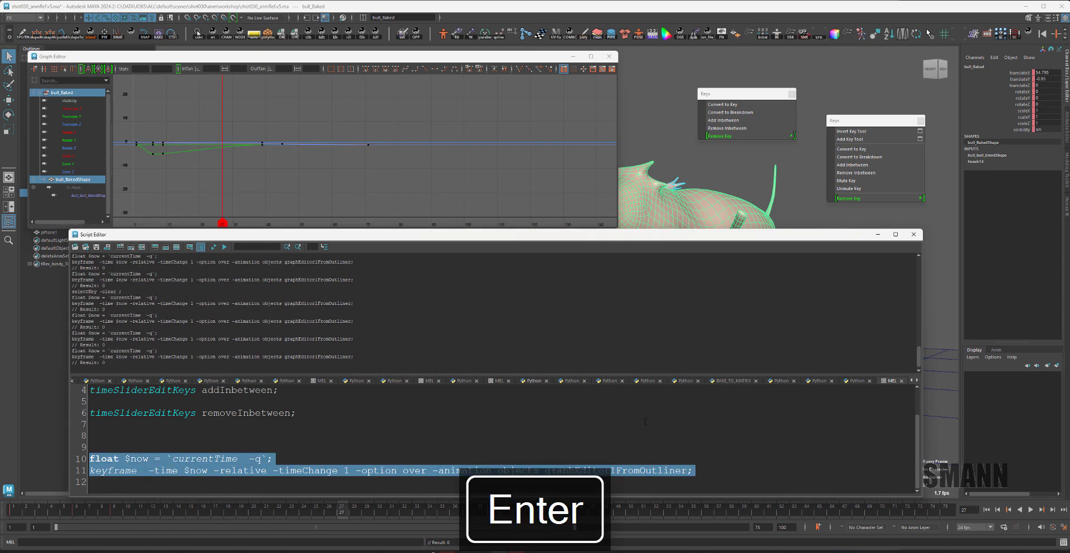
{"action": "left_click_drag", "start_coordinate": [694, 471], "coordinate": [278, 453]}
{"action": "key", "text": "KP_Enter"}
{"action": "key", "text": "KP_Enter"}
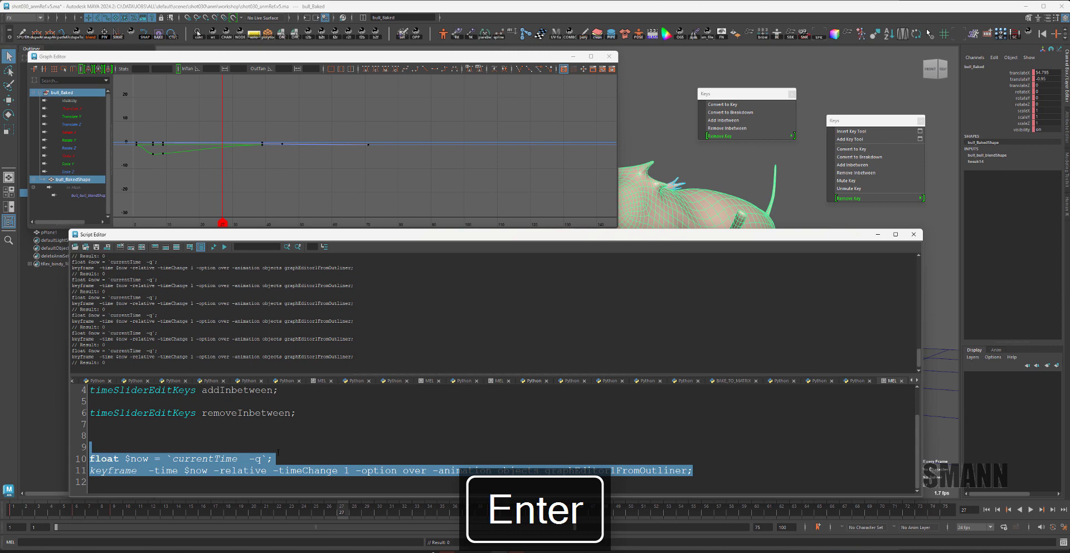
Insert a blank line between the $now declaration and the keyframe command.
{"action": "left_click", "coordinate": [508, 427]}
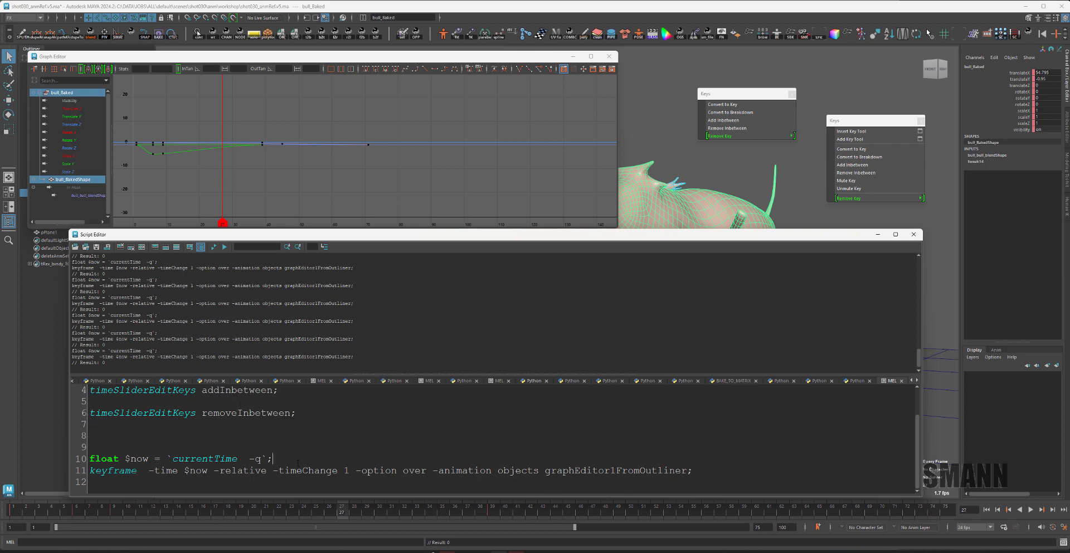
{"action": "key", "text": "Return"}
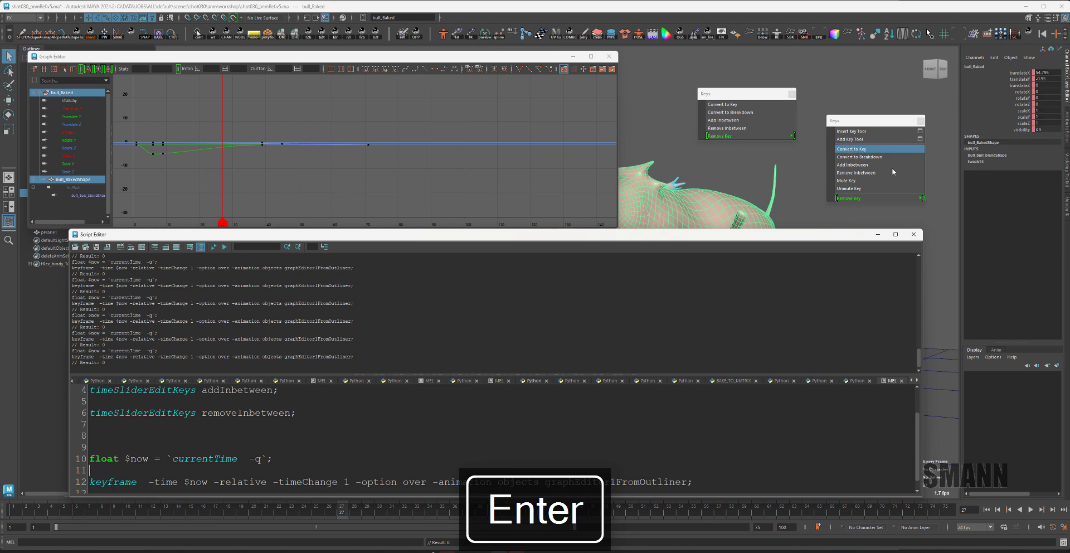
Place the two floating Keys menus side by side and remove an inbetween using the Graph Editor's version.
{"action": "left_click_drag", "start_coordinate": [724, 93], "coordinate": [693, 92]}
{"action": "left_click_drag", "start_coordinate": [848, 124], "coordinate": [792, 104]}
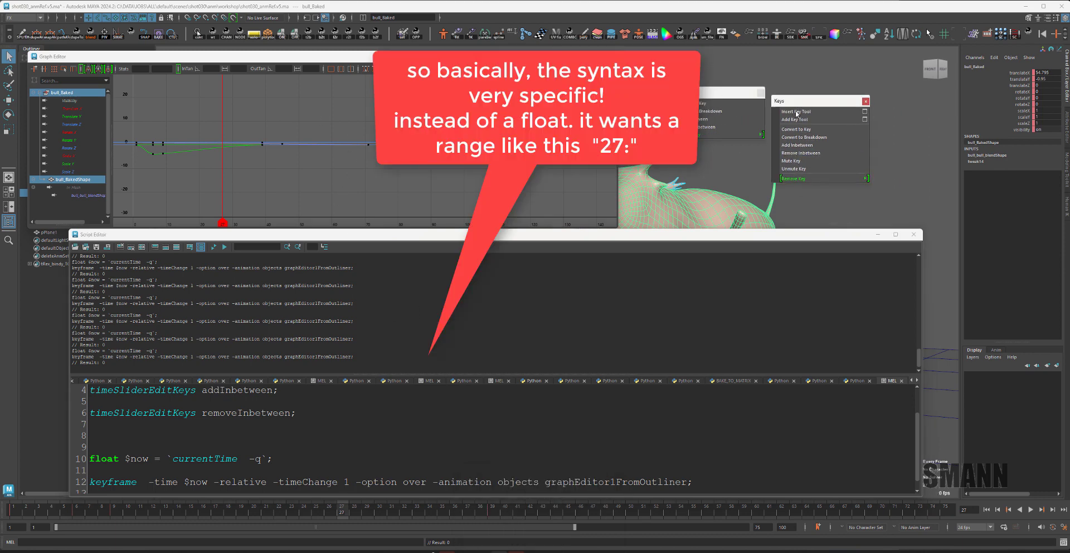
{"action": "left_click", "coordinate": [813, 155]}
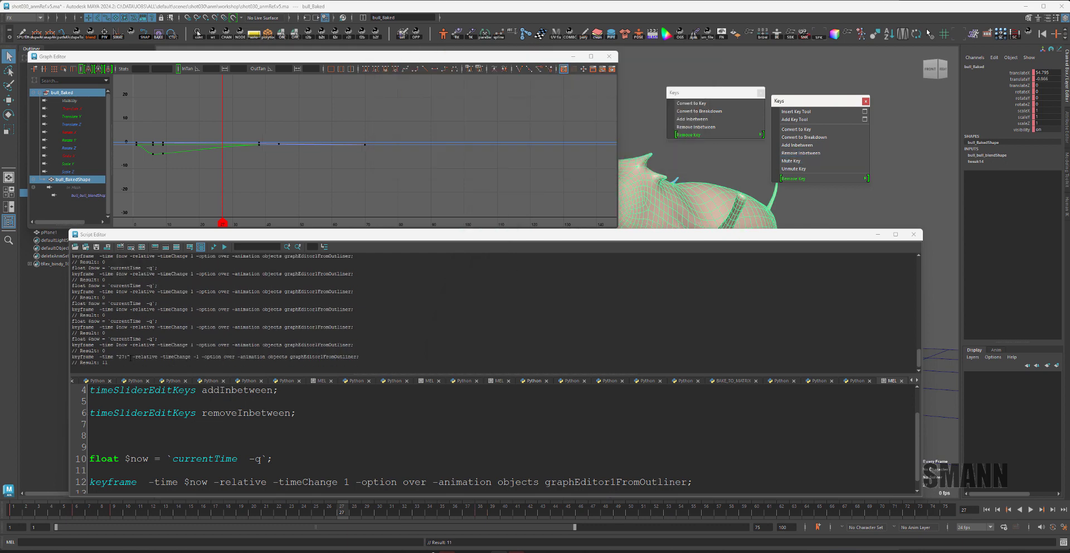
Copy the "27:" time value from the echoed keyframe command into line 8 of the script as a reference.
{"action": "left_click_drag", "start_coordinate": [116, 357], "coordinate": [132, 356]}
{"action": "key", "text": "ctrl+c"}
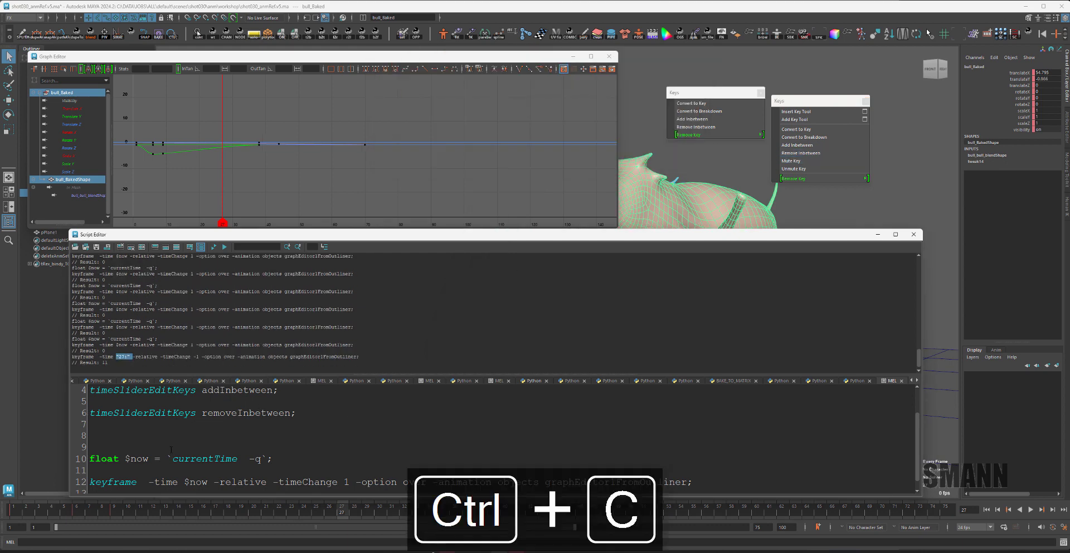
{"action": "left_click", "coordinate": [312, 435]}
{"action": "key", "text": "ctrl+v"}
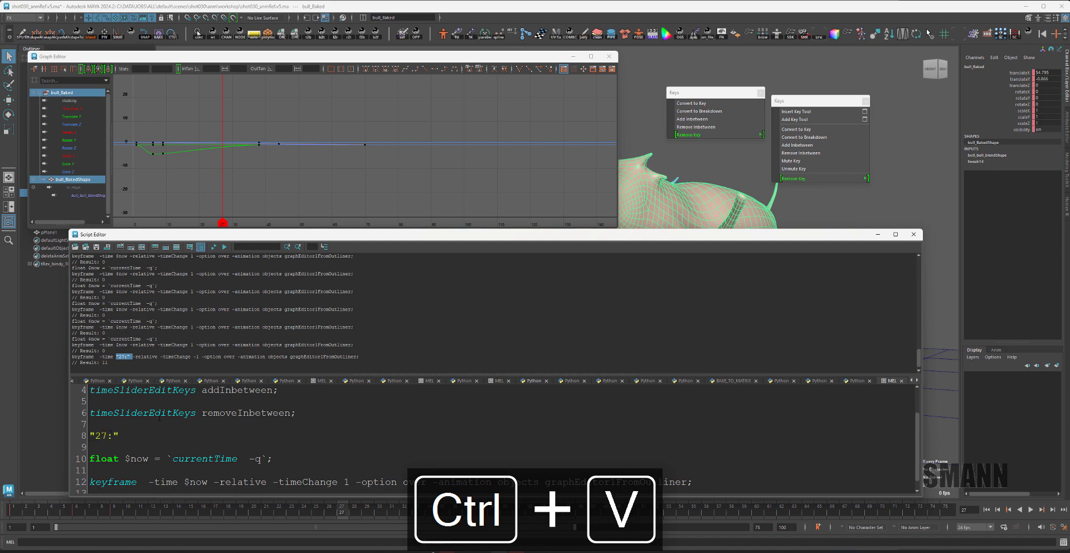
{"action": "left_click_drag", "start_coordinate": [270, 124], "coordinate": [317, 154]}
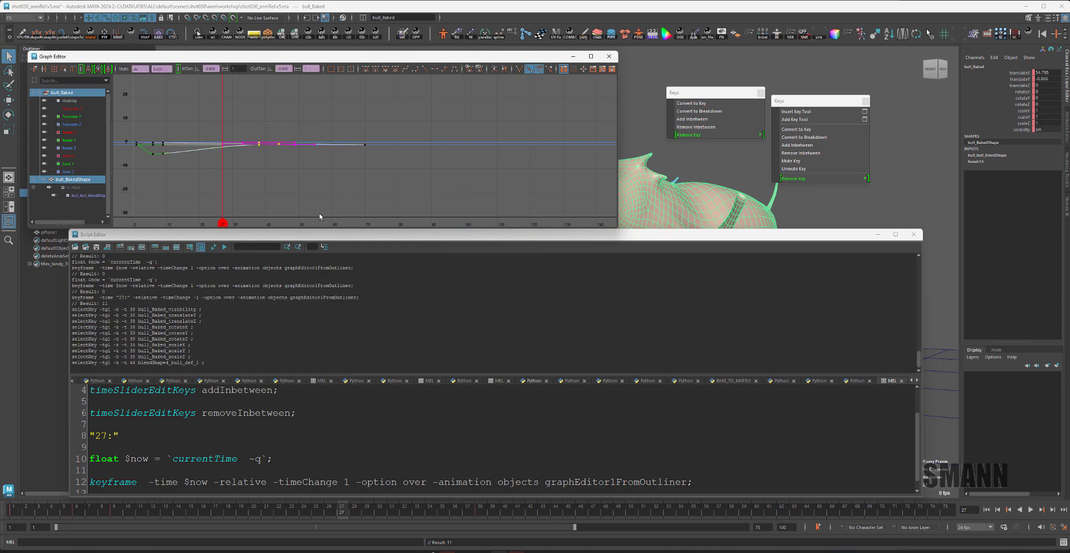
{"action": "key", "text": "ctrl+z"}
{"action": "left_click", "coordinate": [254, 195]}
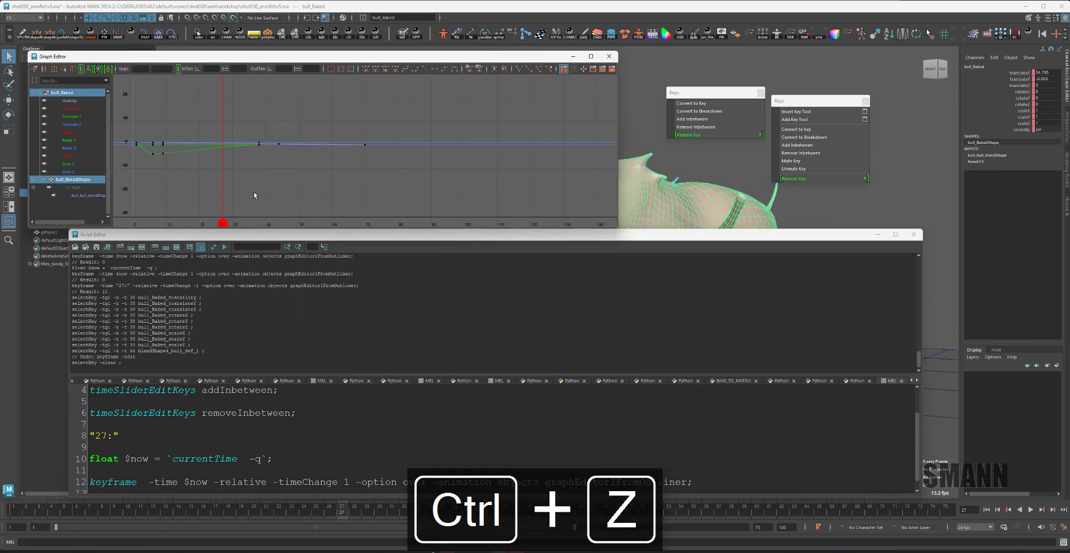
Play back the animation briefly and stop it.
{"action": "key", "text": "alt+v"}
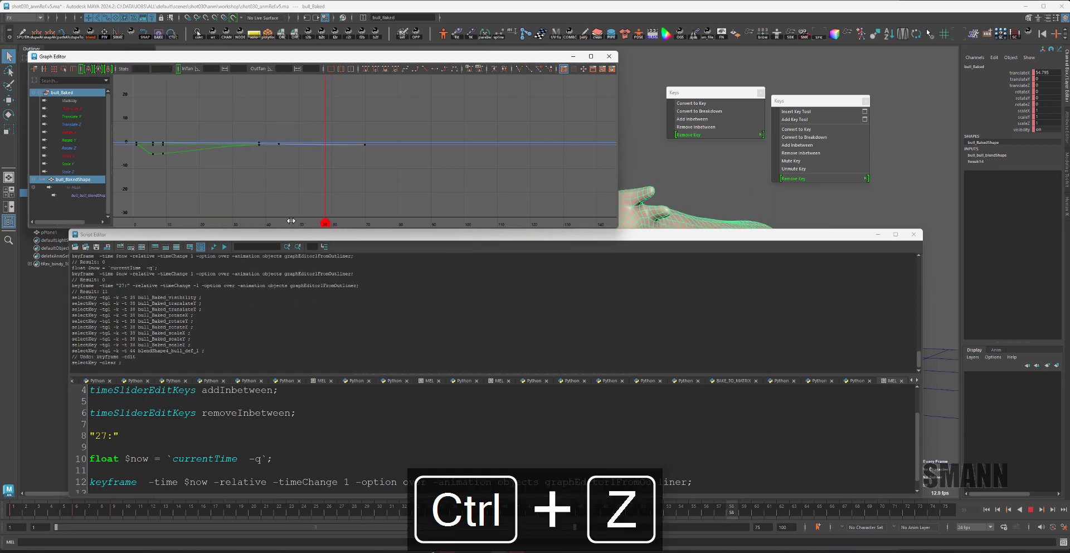
{"action": "key", "text": "alt+v"}
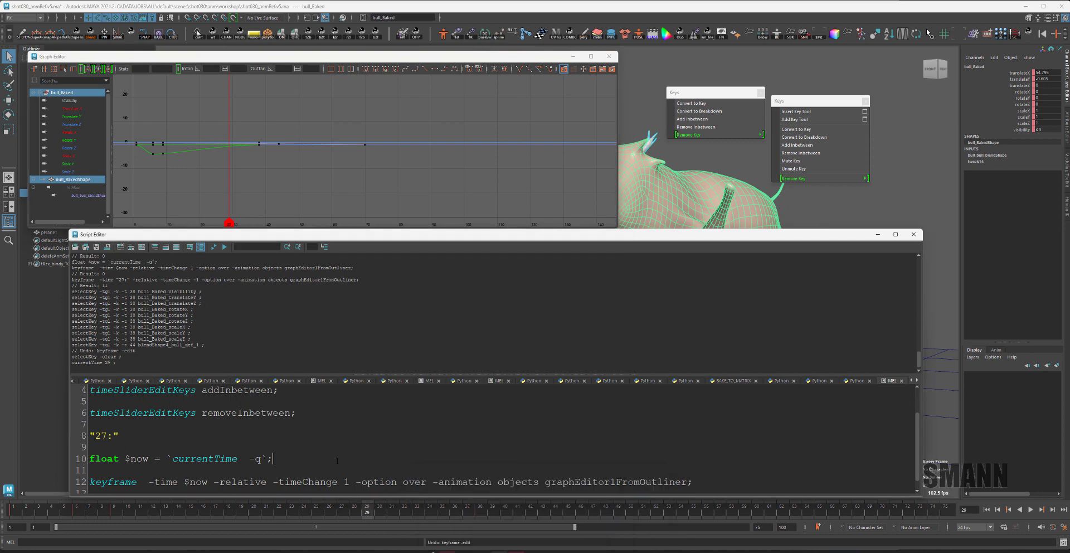
Enlarge the script input area and add an empty line directly below the $now declaration.
{"action": "key", "text": "Return"}
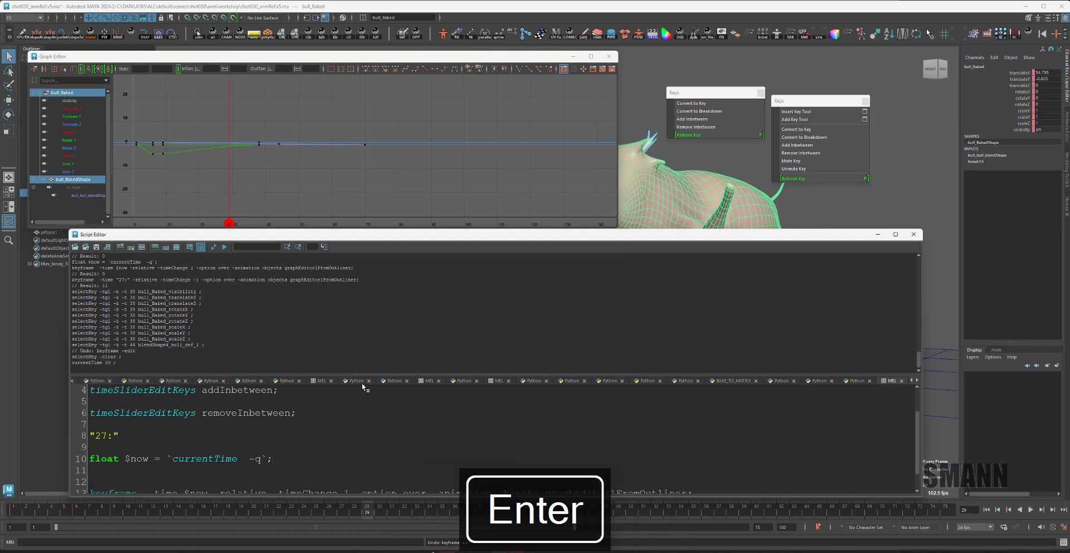
{"action": "left_click_drag", "start_coordinate": [378, 375], "coordinate": [384, 322]}
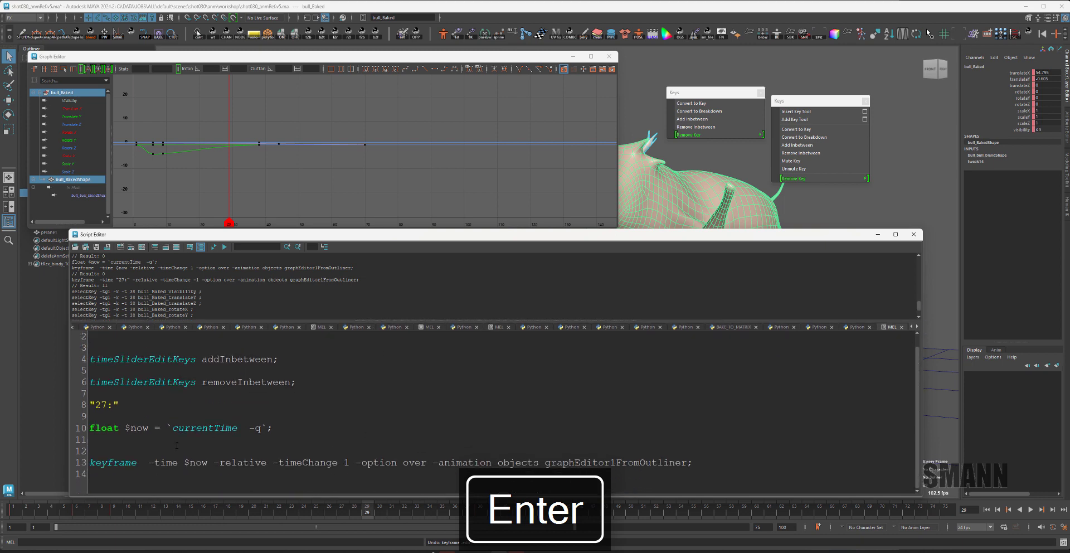
{"action": "key", "text": "Up"}
{"action": "key", "text": "Return"}
{"action": "key", "text": "Up"}
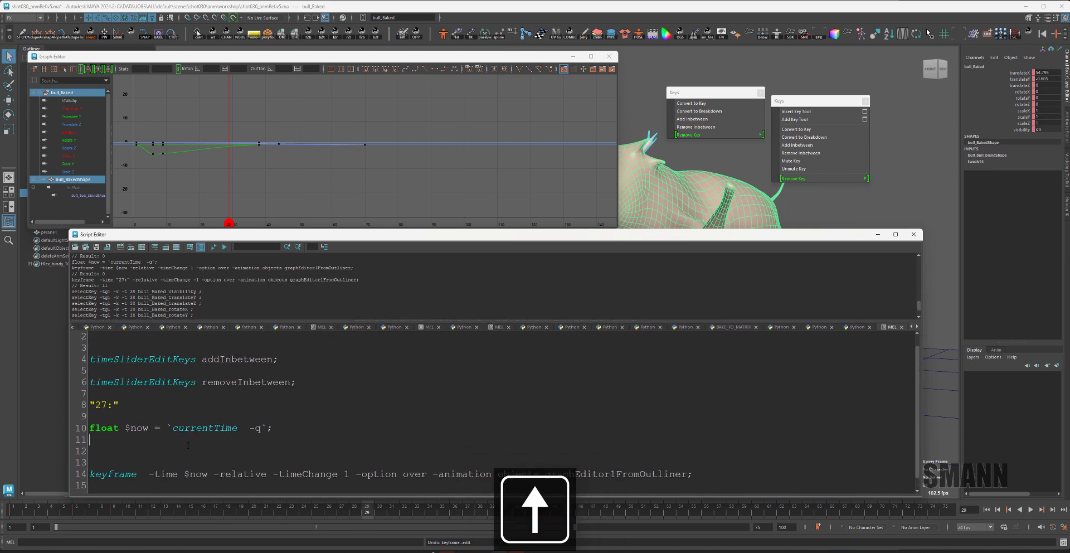
{"action": "key", "text": "Down"}
{"action": "key", "text": "BackSpace"}
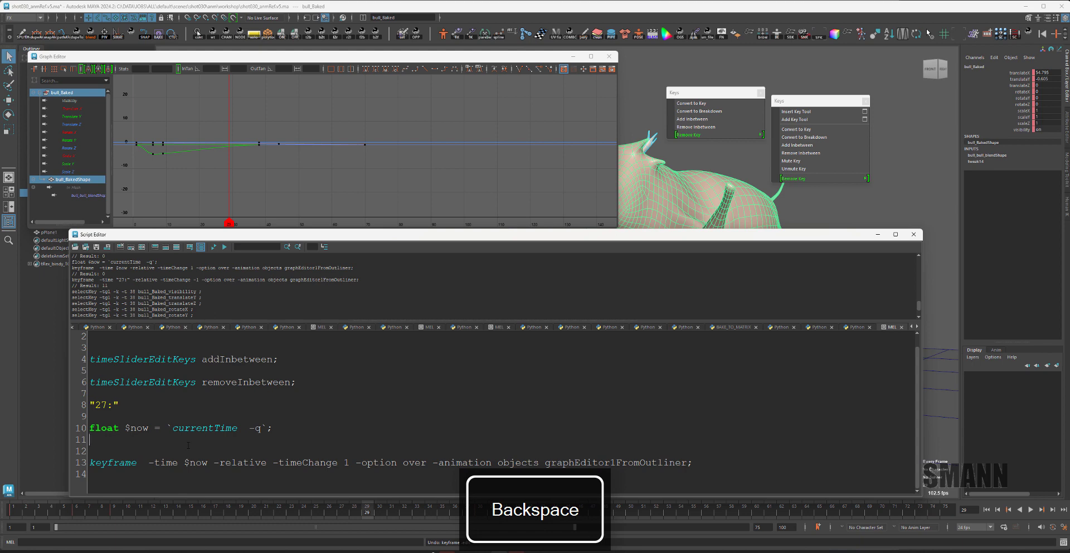
{"action": "key", "text": "Up"}
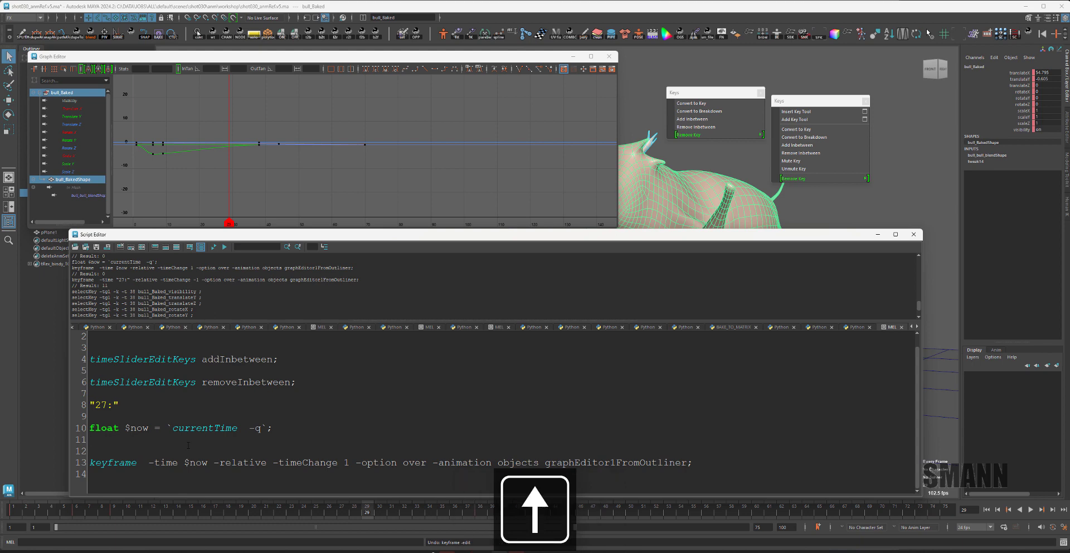
Declare string $nowFrame = ($now + ":"); on line 11, below the $now declaration.
{"action": "type", "text": "string #"}
{"action": "key", "text": "BackSpace"}
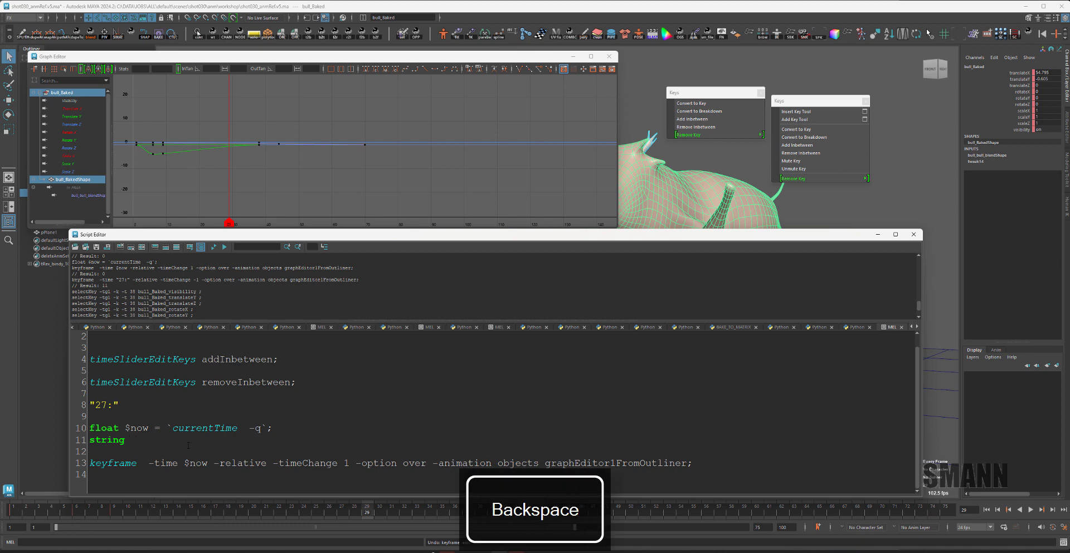
{"action": "type", "text": "#"}
{"action": "key", "text": "BackSpace"}
{"action": "type", "text": "$nowFame ="}
{"action": "key", "text": "BackSpace"}
{"action": "key", "text": "BackSpace"}
{"action": "key", "text": "BackSpace"}
{"action": "key", "text": "BackSpace"}
{"action": "key", "text": "BackSpace"}
{"action": "type", "text": "rame = (#)"}
{"action": "key", "text": "Left"}
{"action": "type", "text": "#"}
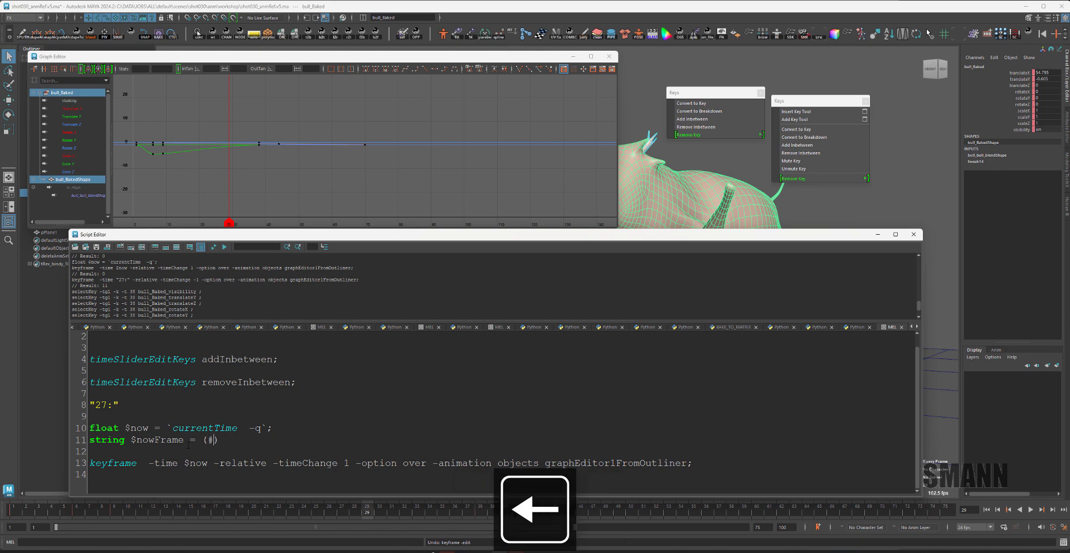
{"action": "key", "text": "BackSpace"}
{"action": "type", "text": "$now + \":\""}
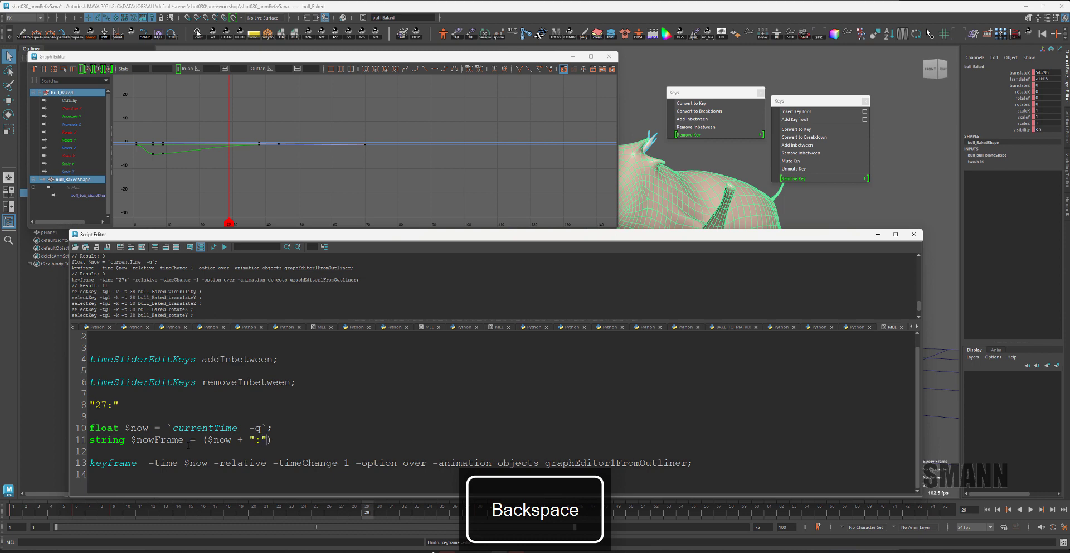
{"action": "key", "text": "Right"}
{"action": "type", "text": ";"}
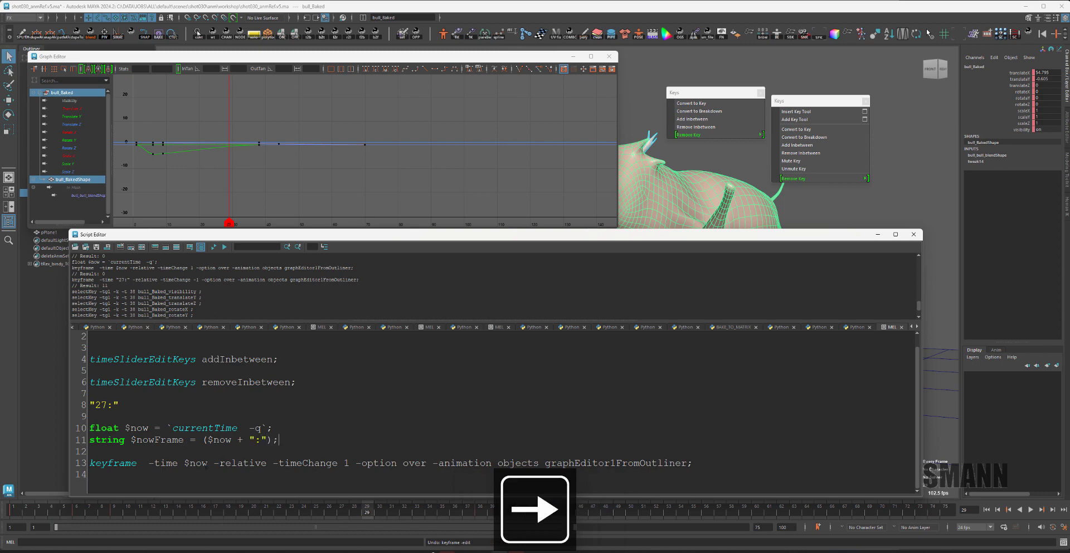
Change the keyframe command's -time argument to $nowFrame.
{"action": "type", "text": "Time"}
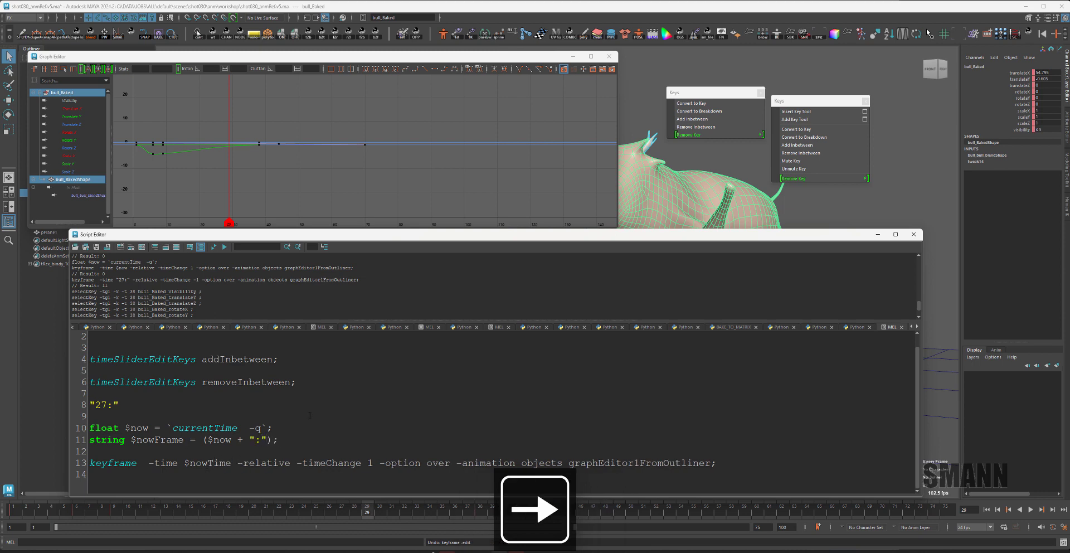
{"action": "key", "text": "shift+Left"}
{"action": "key", "text": "shift+Left"}
{"action": "key", "text": "shift+Left"}
{"action": "key", "text": "shift+Left"}
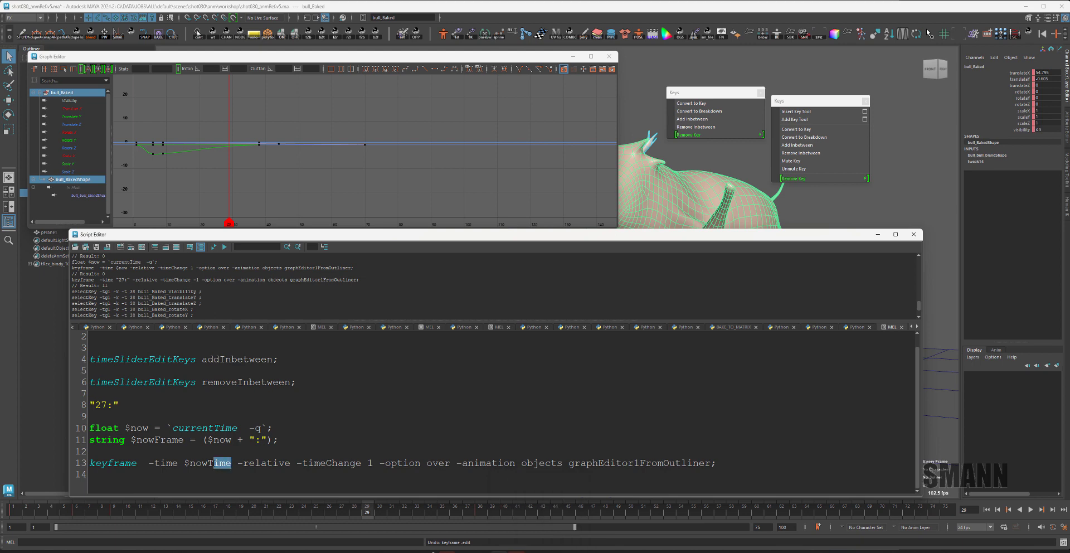
{"action": "key", "text": "BackSpace"}
{"action": "type", "text": "Fame"}
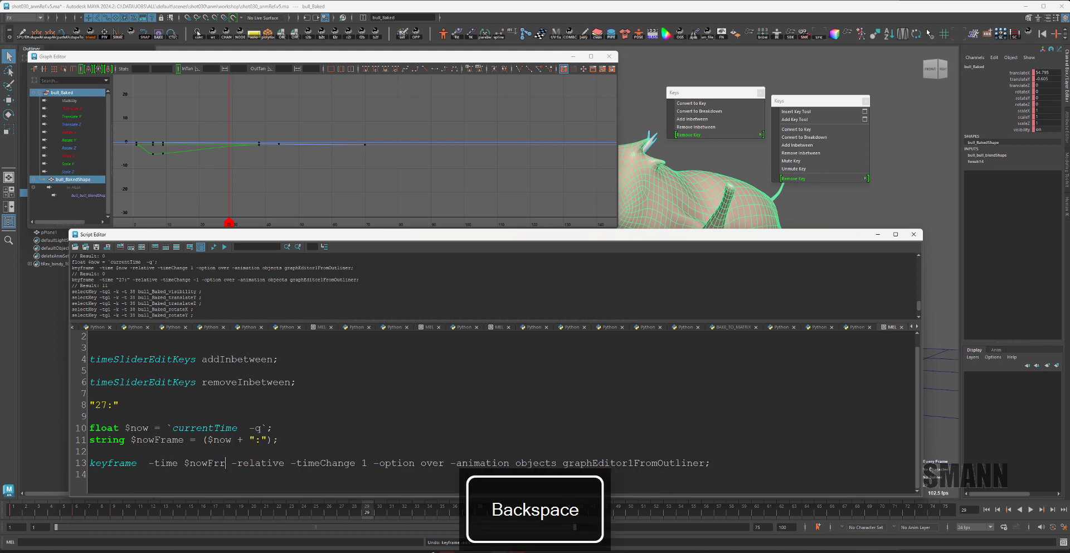
{"action": "key", "text": "BackSpace"}
{"action": "key", "text": "BackSpace"}
{"action": "key", "text": "BackSpace"}
{"action": "type", "text": "rame"}
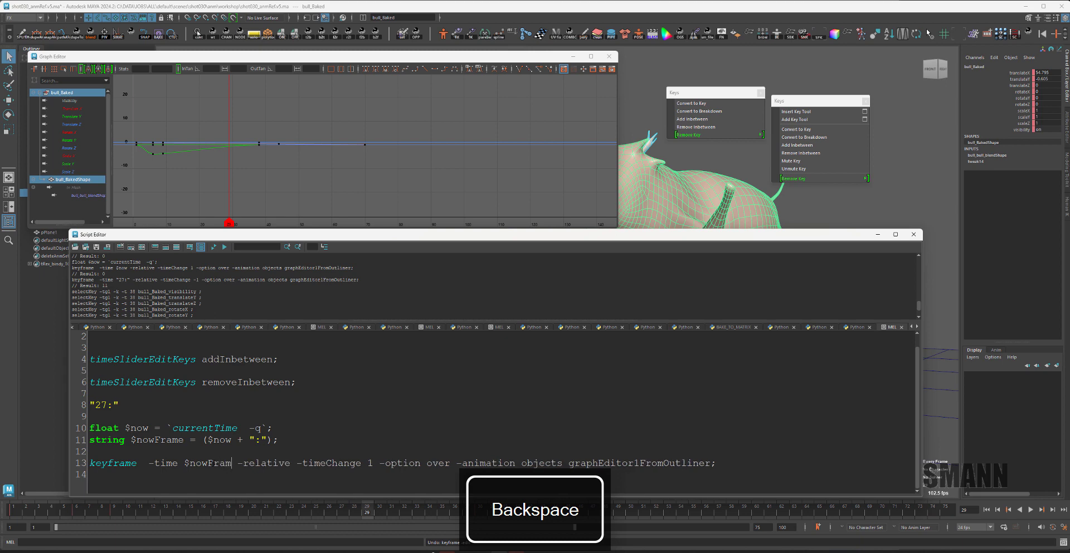
Run the $now, $nowFrame and keyframe lines twice to add two inbetweens, and clear the text selection.
{"action": "left_click_drag", "start_coordinate": [740, 472], "coordinate": [96, 424]}
{"action": "key", "text": "KP_Enter"}
{"action": "key", "text": "KP_Enter"}
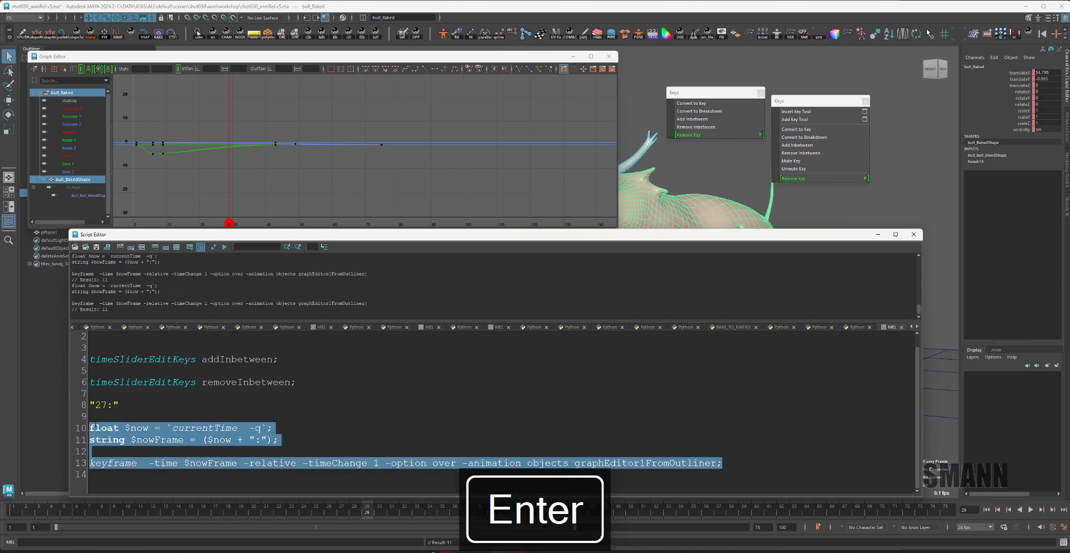
{"action": "left_click", "coordinate": [431, 419]}
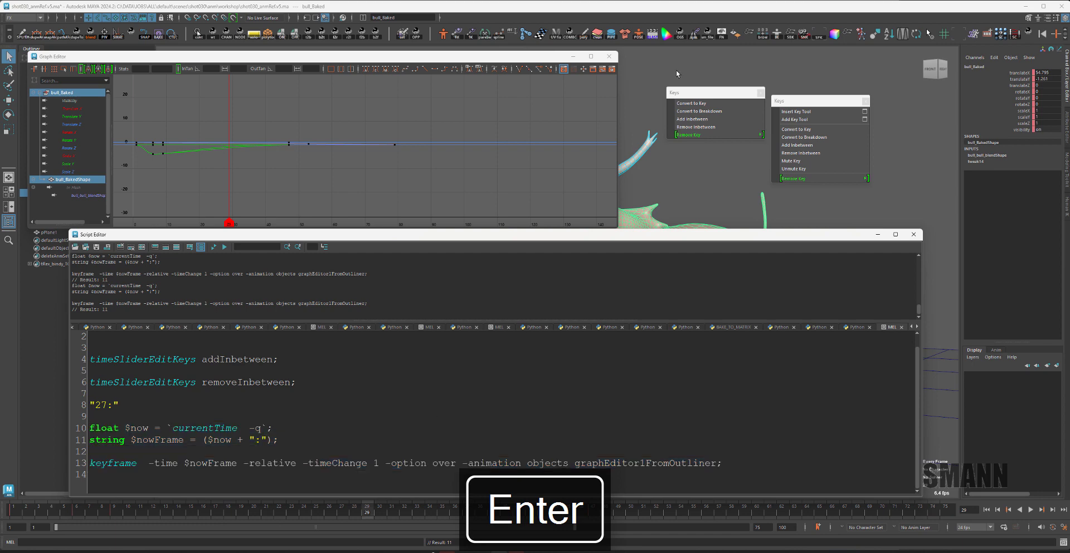
Remove an inbetween with the time slider's version and copy the last echoed keyframe command onto line 16 of the script.
{"action": "left_click", "coordinate": [699, 127]}
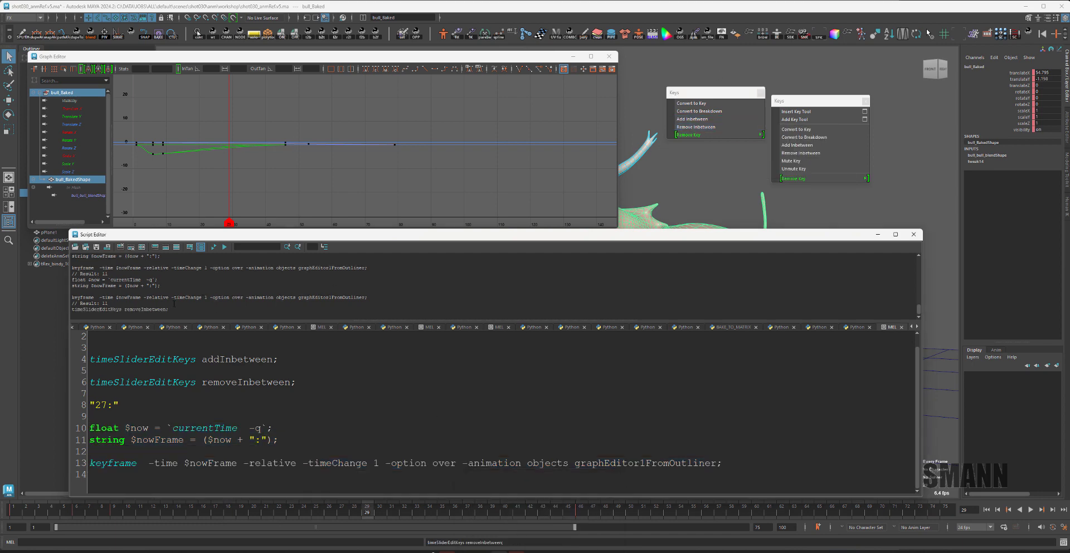
{"action": "left_click_drag", "start_coordinate": [366, 297], "coordinate": [73, 297]}
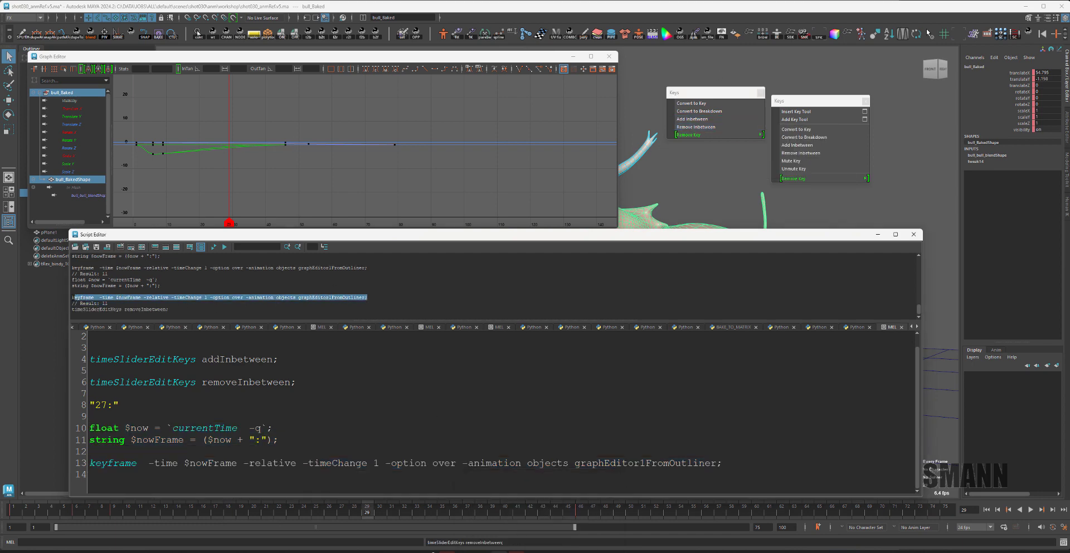
{"action": "key", "text": "ctrl+c"}
{"action": "key", "text": "Return"}
{"action": "key", "text": "Return"}
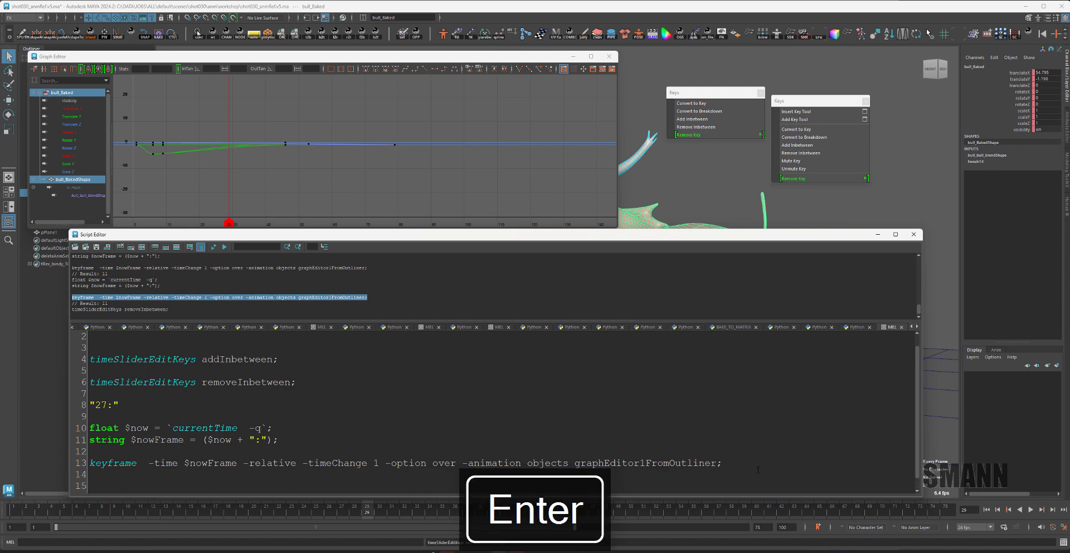
{"action": "key", "text": "ctrl+v"}
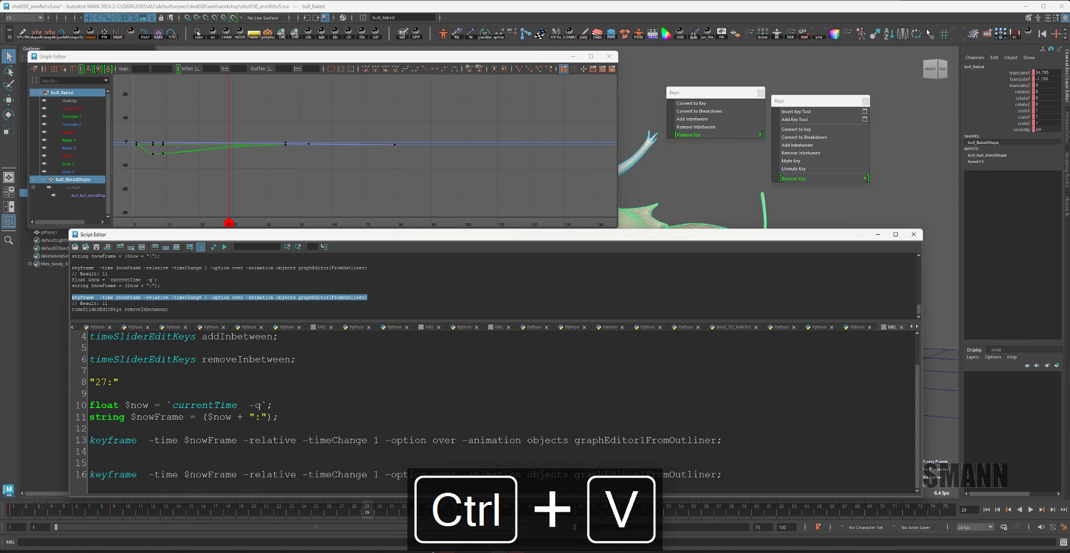
Remove another inbetween, clear the script history, and remove an inbetween with each of the two Keys menus to echo their commands.
{"action": "left_click", "coordinate": [724, 127]}
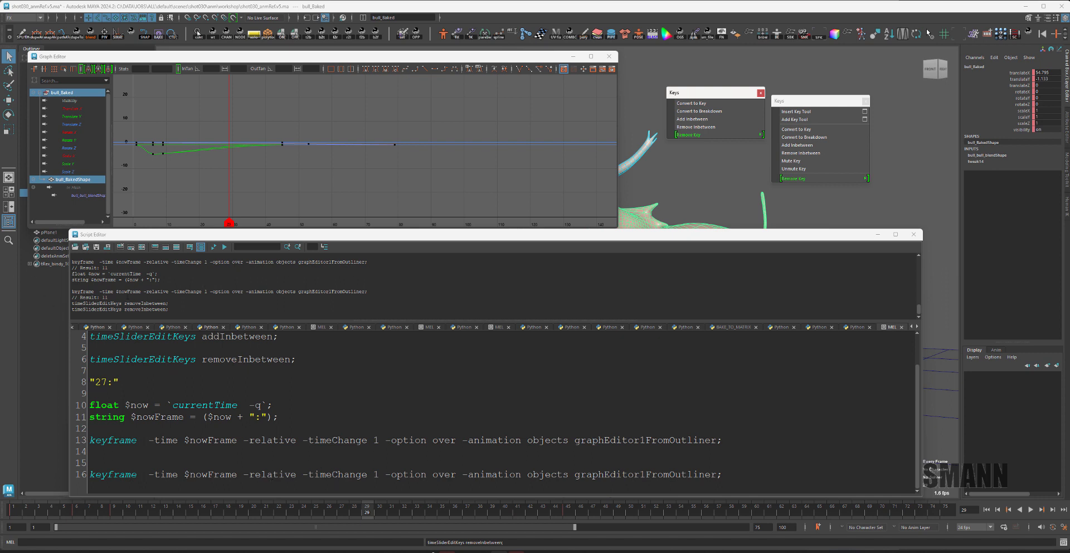
{"action": "scroll", "coordinate": [259, 284], "scroll_direction": "down", "scroll_amount": 1}
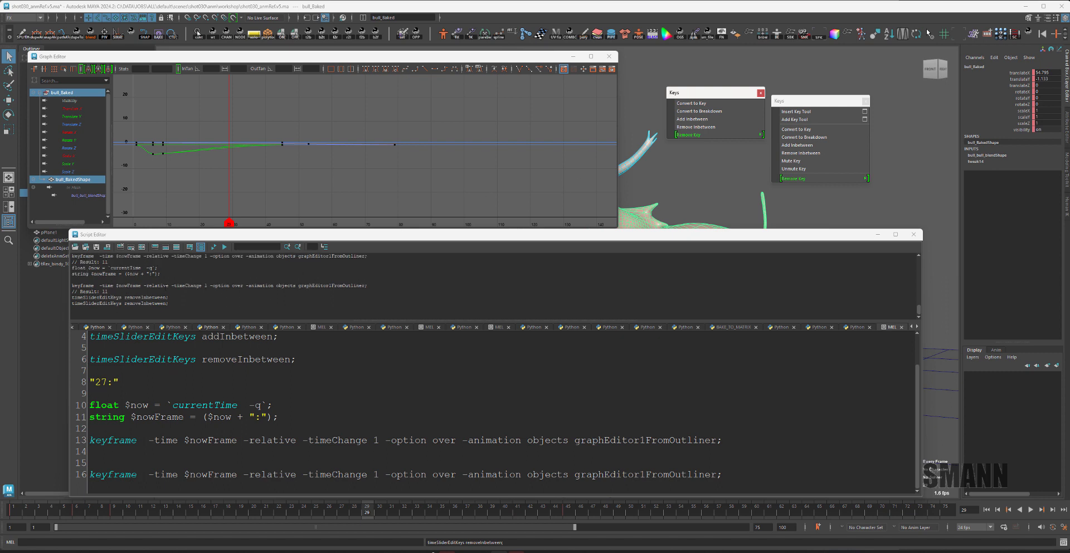
{"action": "left_click", "coordinate": [121, 246]}
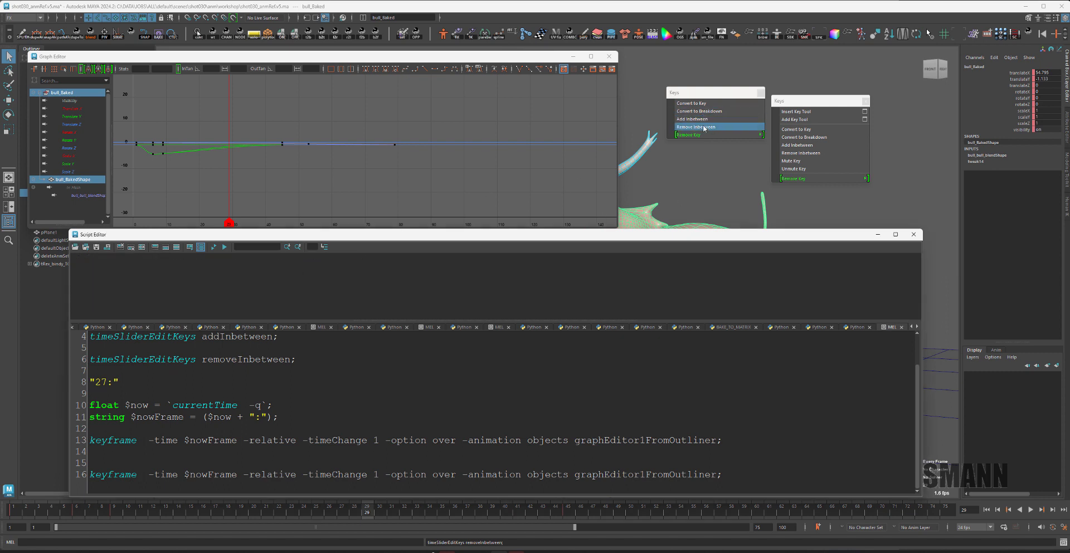
{"action": "left_click", "coordinate": [704, 127]}
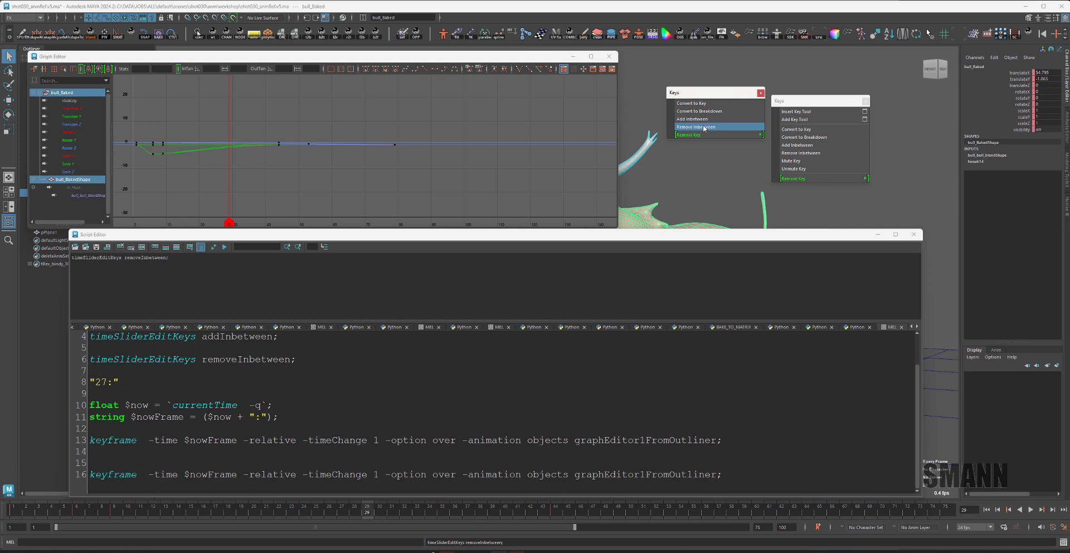
{"action": "left_click", "coordinate": [800, 153]}
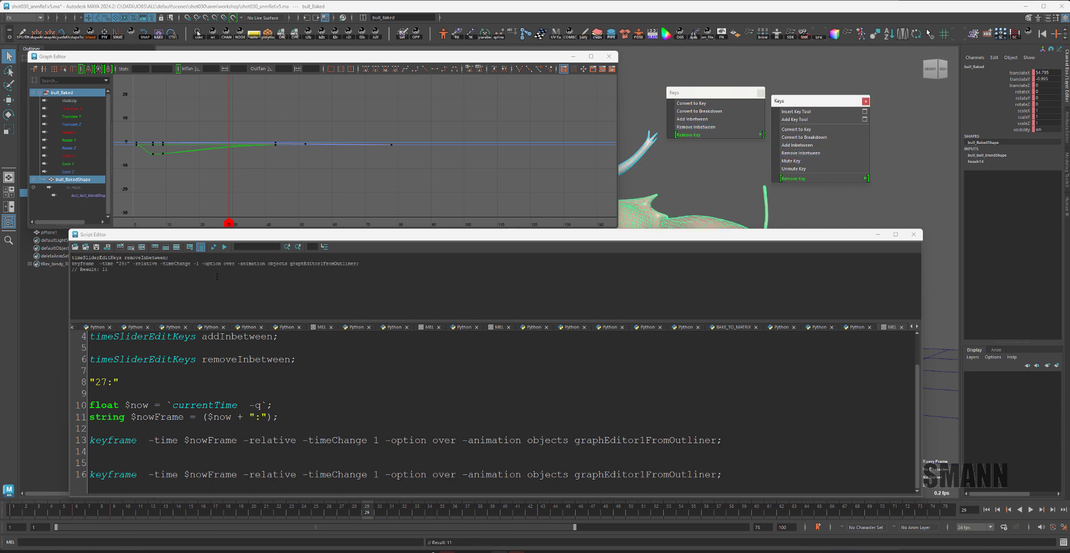
Replace line 16 with the echoed keyframe command that uses -time "29:" and -timeChange -1.
{"action": "left_click_drag", "start_coordinate": [359, 263], "coordinate": [66, 269]}
{"action": "key", "text": "ctrl+c"}
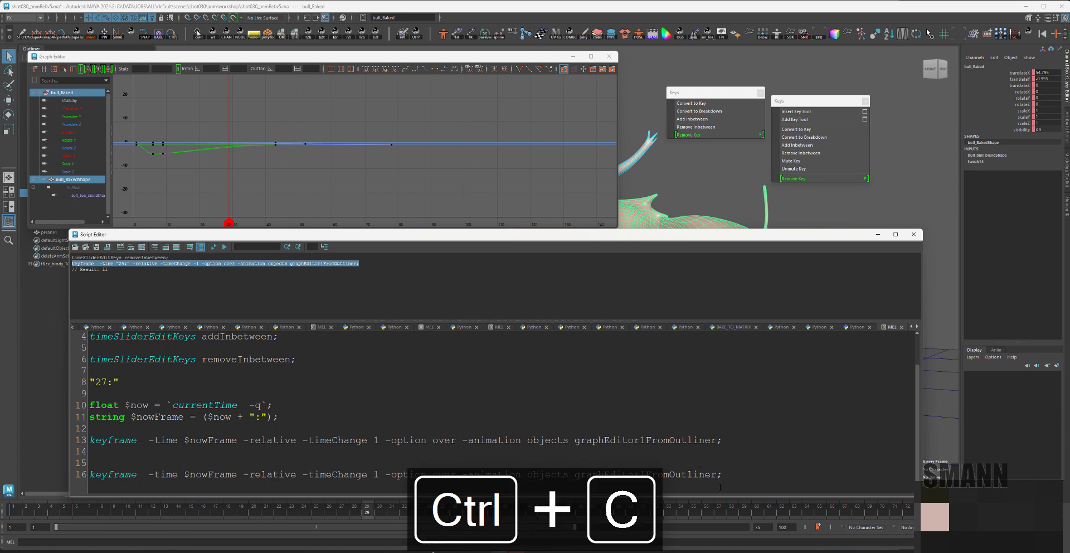
{"action": "left_click_drag", "start_coordinate": [722, 474], "coordinate": [680, 475]}
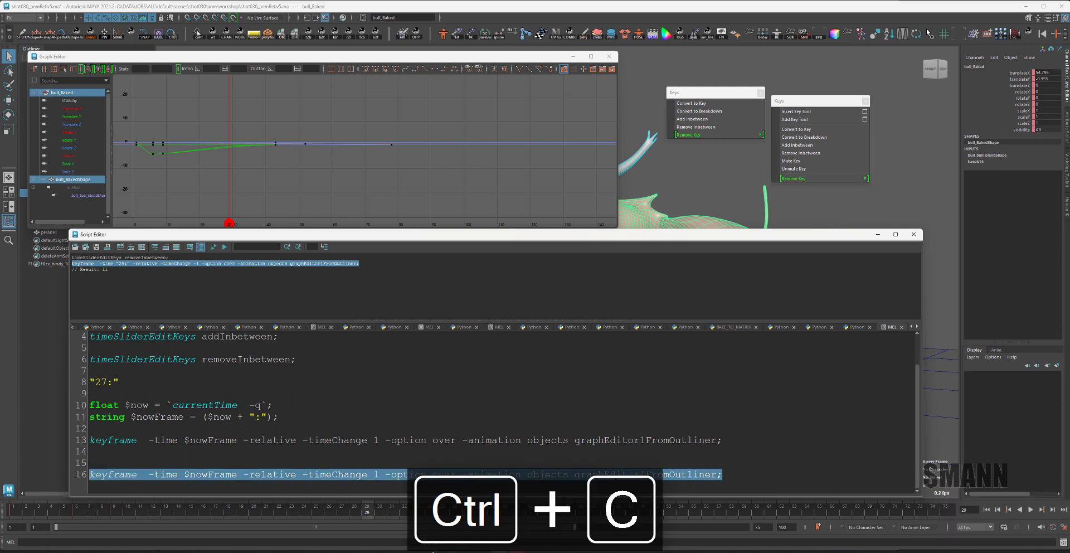
{"action": "key", "text": "ctrl+v"}
{"action": "key", "text": "ctrl+f"}
{"action": "left_click", "coordinate": [323, 252]}
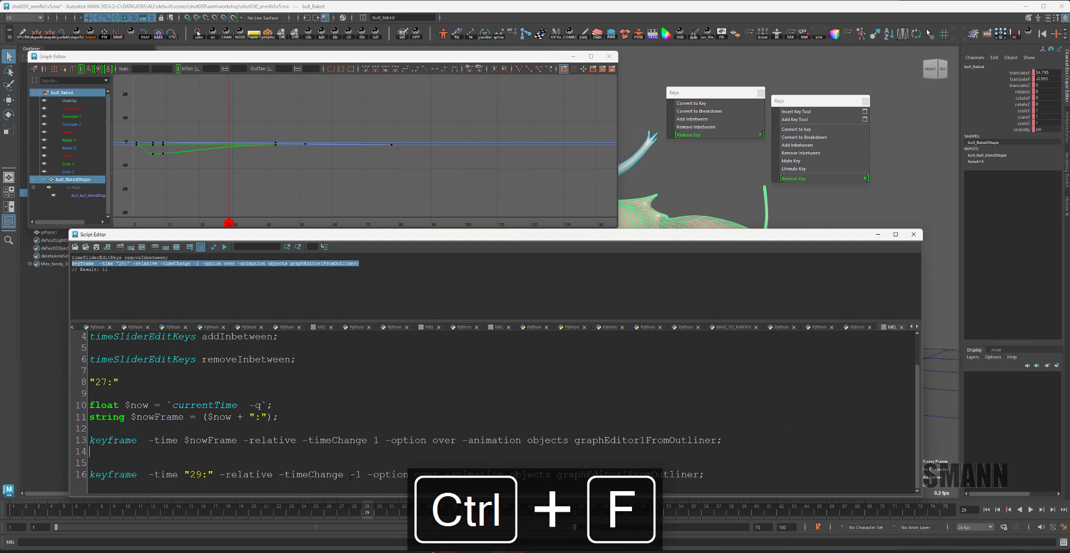
Copy the $now, $nowFrame and first keyframe lines (lines 10 to 13), and close the Script Editor and the Graph Editor.
{"action": "left_click_drag", "start_coordinate": [350, 474], "coordinate": [362, 474]}
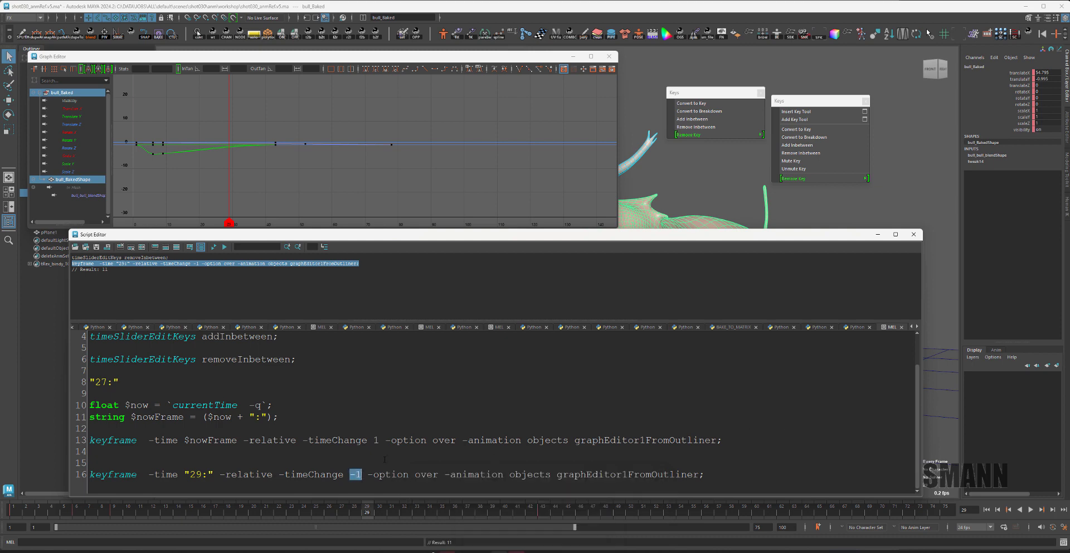
{"action": "left_click", "coordinate": [377, 439]}
{"action": "left_click_drag", "start_coordinate": [742, 443], "coordinate": [90, 405]}
{"action": "key", "text": "ctrl+c"}
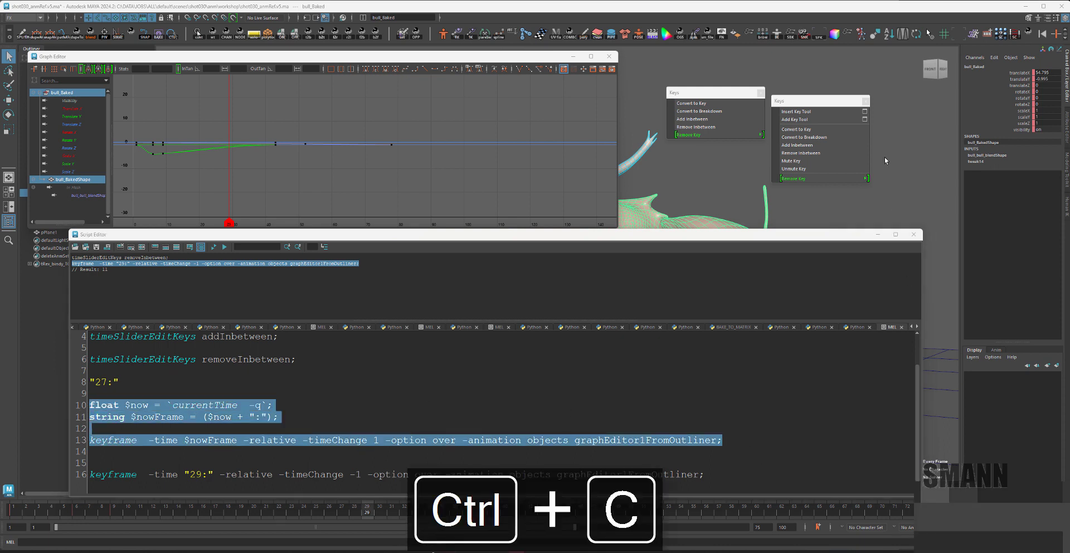
{"action": "left_click", "coordinate": [914, 233]}
{"action": "left_click", "coordinate": [918, 229]}
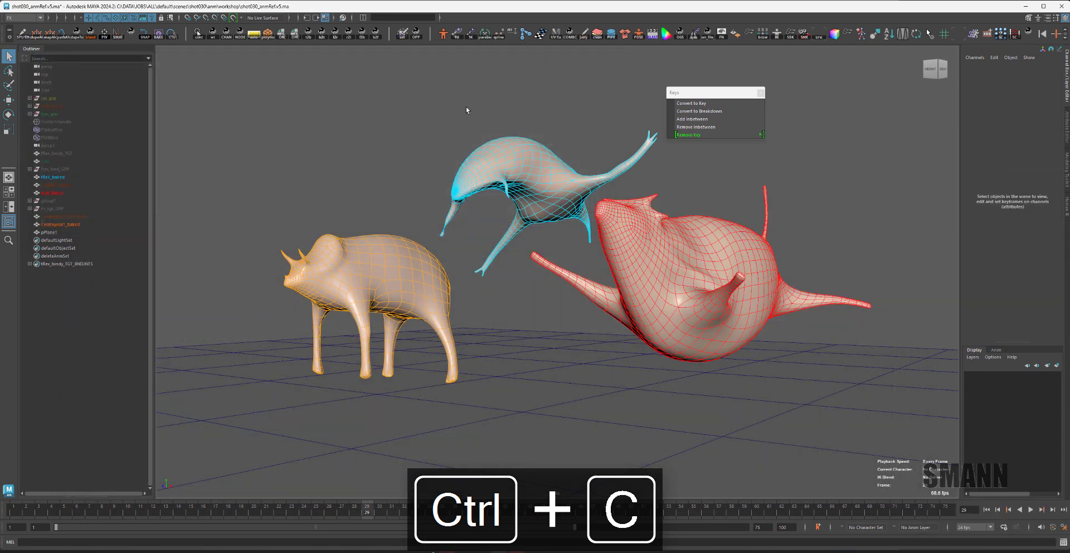
Open the Hotkey Editor, list the hotkeys for Custom Scripts and select the sm_timeAddInbetween command.
{"action": "key", "text": "space"}
{"action": "left_click", "coordinate": [423, 86]}
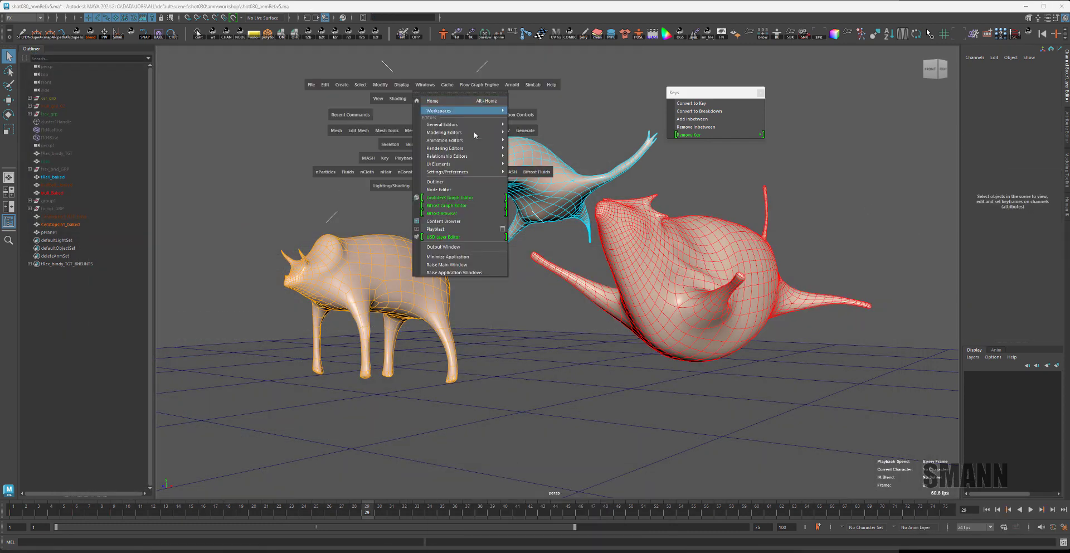
{"action": "mouse_move", "coordinate": [484, 172]}
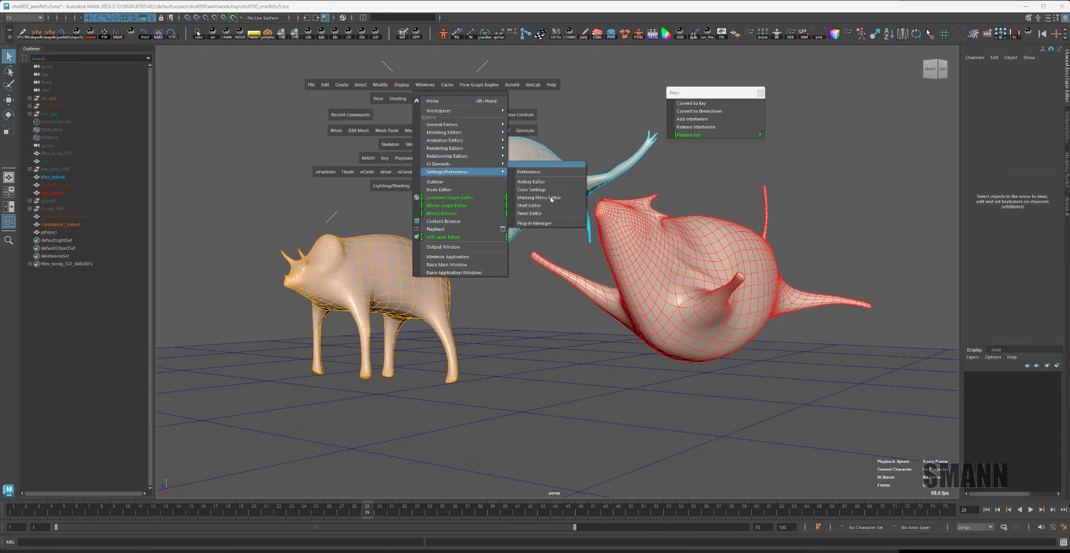
{"action": "left_click", "coordinate": [549, 182]}
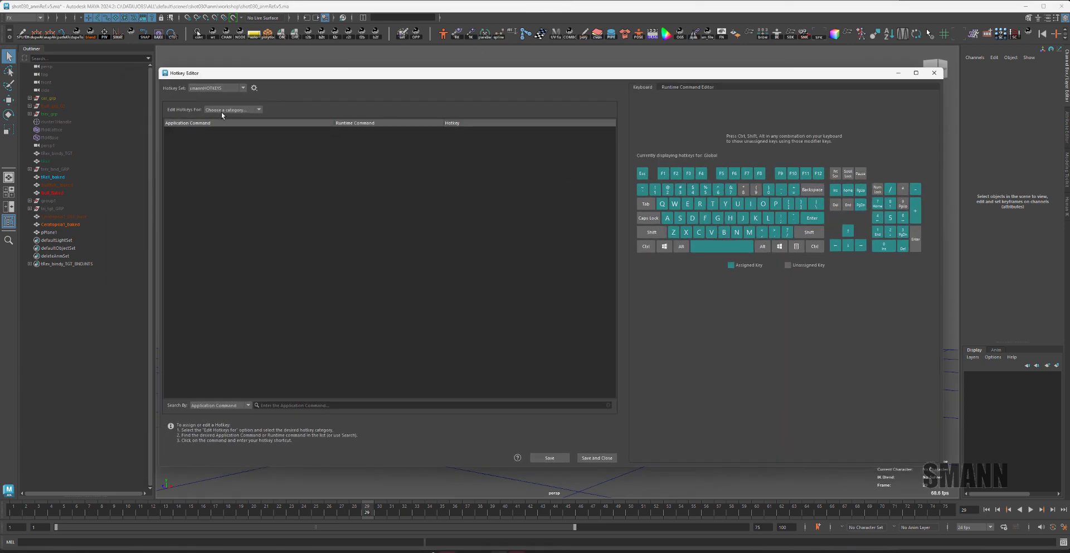
{"action": "left_click", "coordinate": [223, 111]}
{"action": "left_click", "coordinate": [225, 136]}
{"action": "left_click_drag", "start_coordinate": [365, 78], "coordinate": [325, 71]}
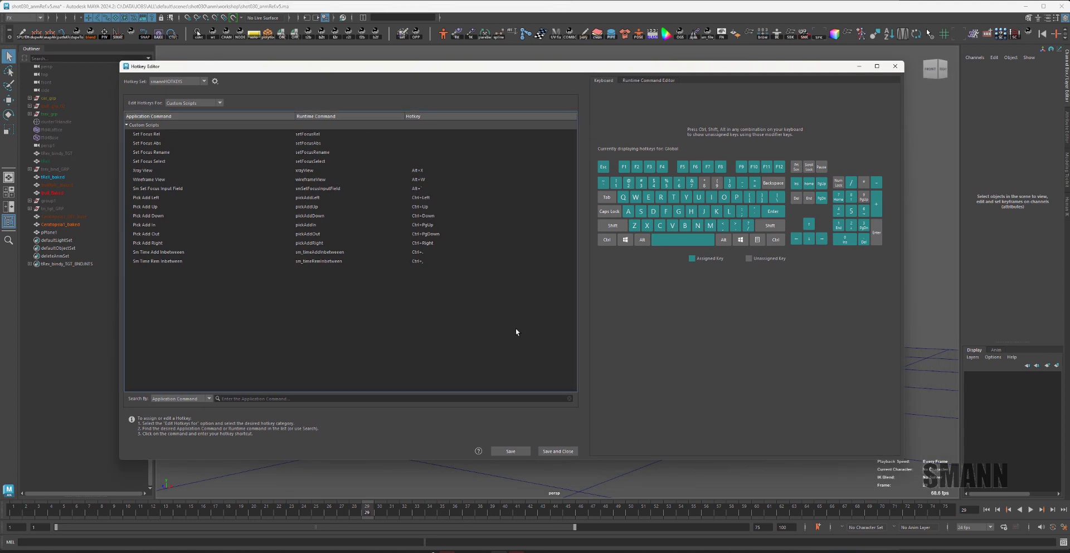
{"action": "double_click", "coordinate": [333, 260]}
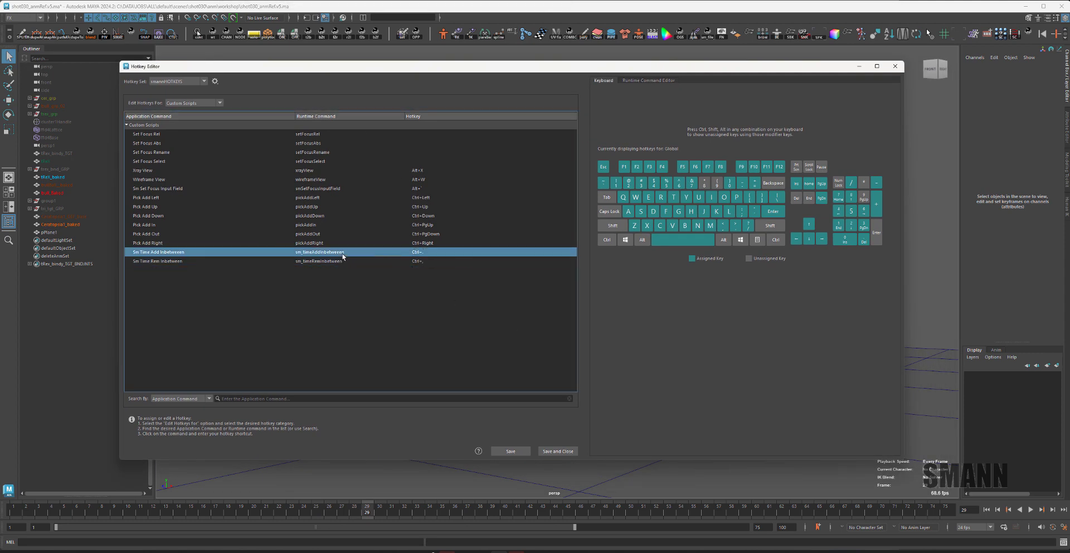
{"action": "left_click", "coordinate": [339, 254]}
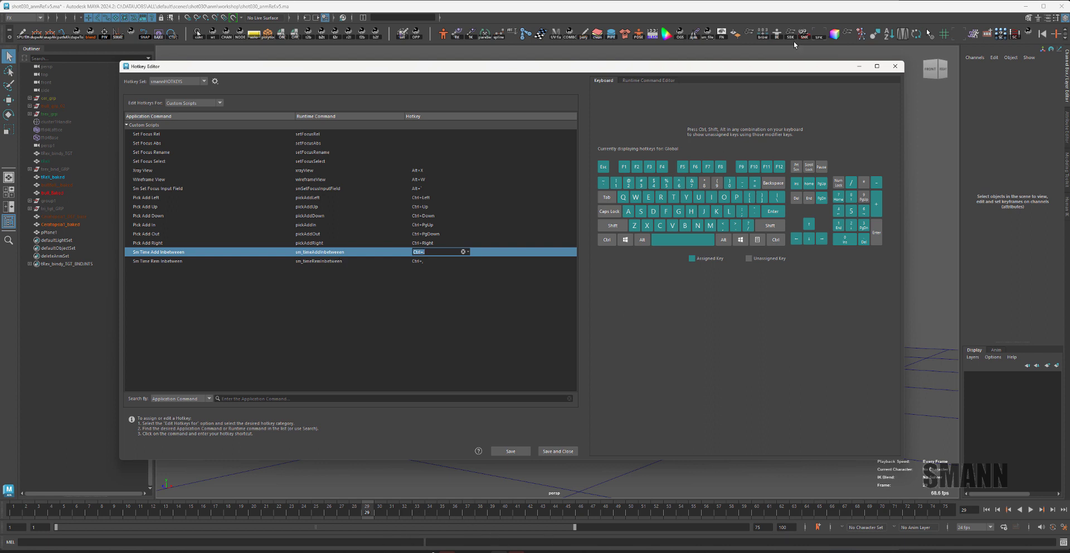
Select the bull_Baked mesh and inspect the blend shape weight among its inputs.
{"action": "left_click_drag", "start_coordinate": [789, 70], "coordinate": [483, 66]}
{"action": "left_click", "coordinate": [768, 265]}
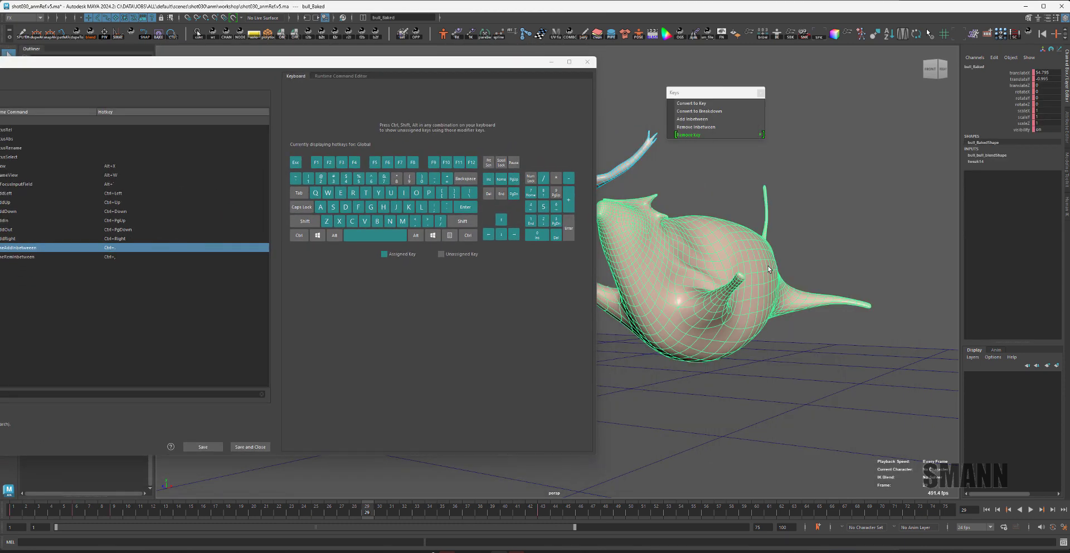
{"action": "left_click", "coordinate": [980, 154]}
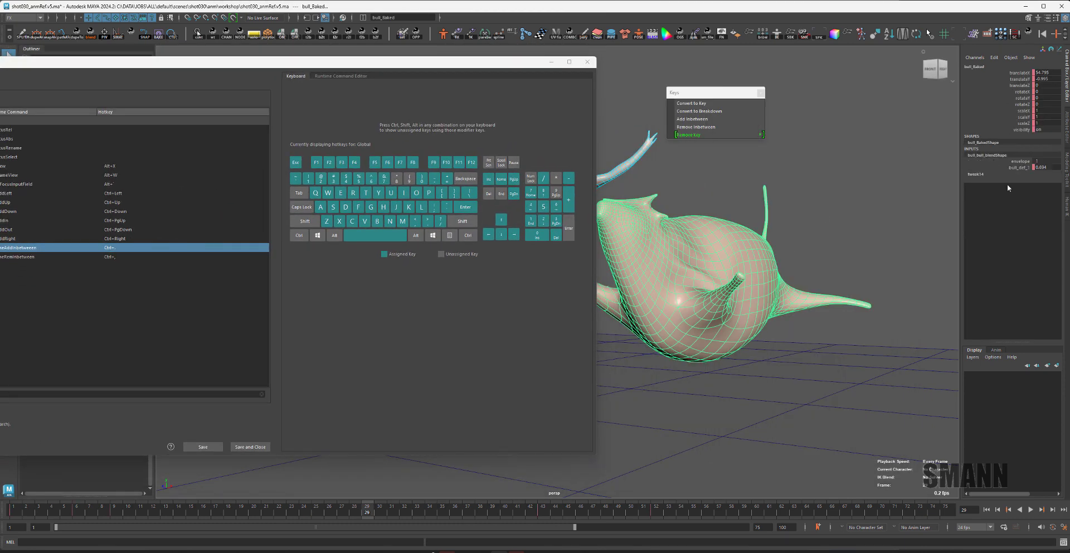
{"action": "left_click", "coordinate": [869, 223]}
{"action": "left_click", "coordinate": [778, 260]}
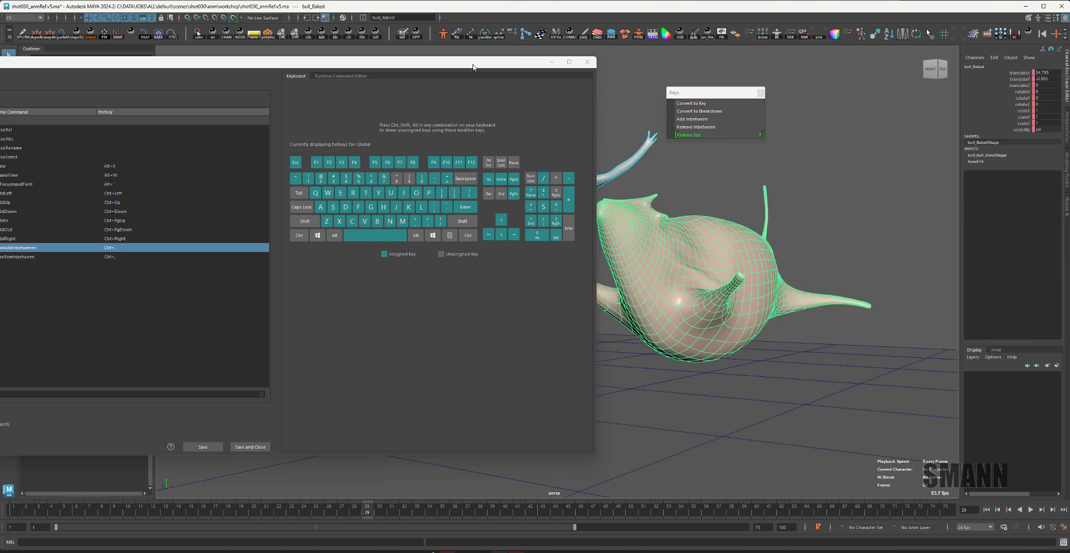
In the sm_timeAddInbetween runtime command, comment out the timeSliderEditKeys line, paste the copied current-time keyframe script and save the command.
{"action": "left_click_drag", "start_coordinate": [473, 63], "coordinate": [719, 61]}
{"action": "left_click", "coordinate": [229, 296]}
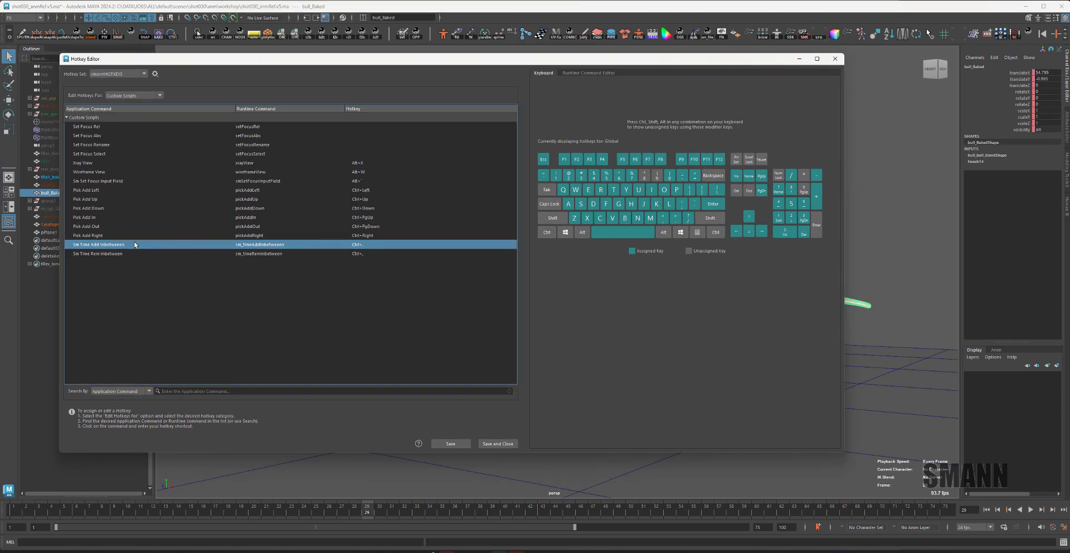
{"action": "left_click", "coordinate": [577, 73]}
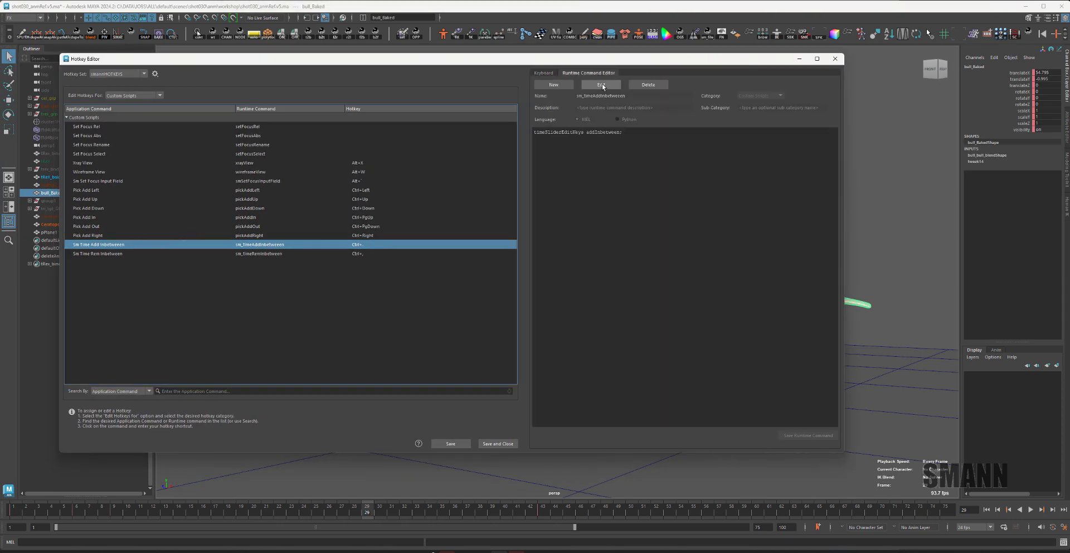
{"action": "key", "text": "ctrl+v"}
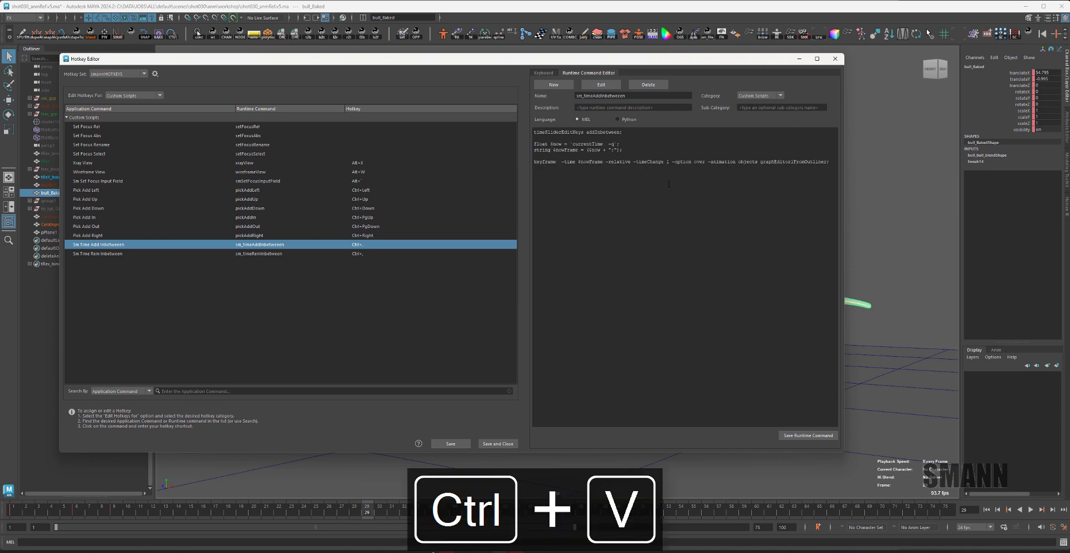
{"action": "type", "text": "//"}
{"action": "left_click", "coordinate": [556, 166]}
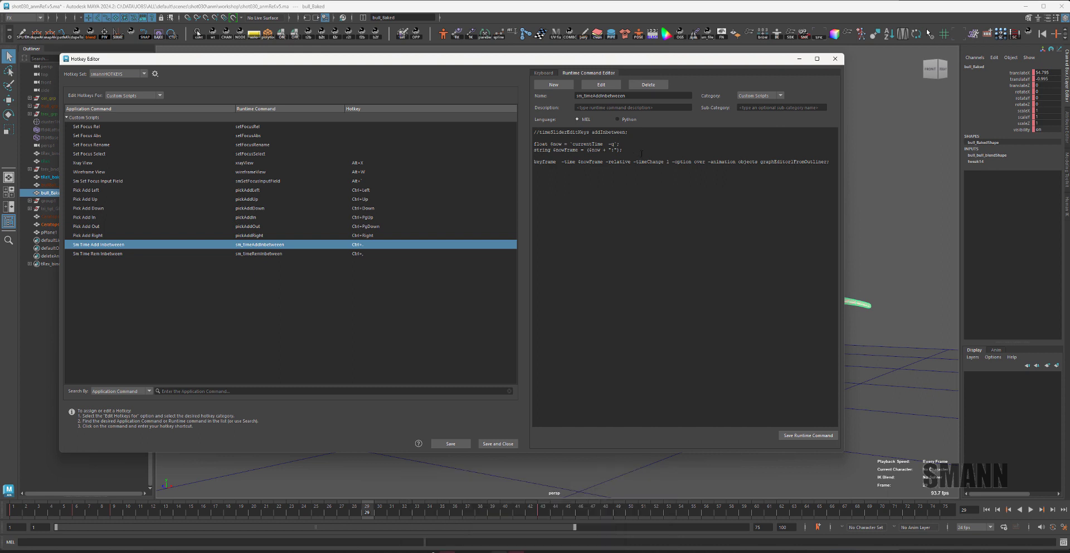
{"action": "left_click_drag", "start_coordinate": [624, 151], "coordinate": [527, 151]}
{"action": "left_click", "coordinate": [583, 166]}
{"action": "left_click", "coordinate": [819, 436]}
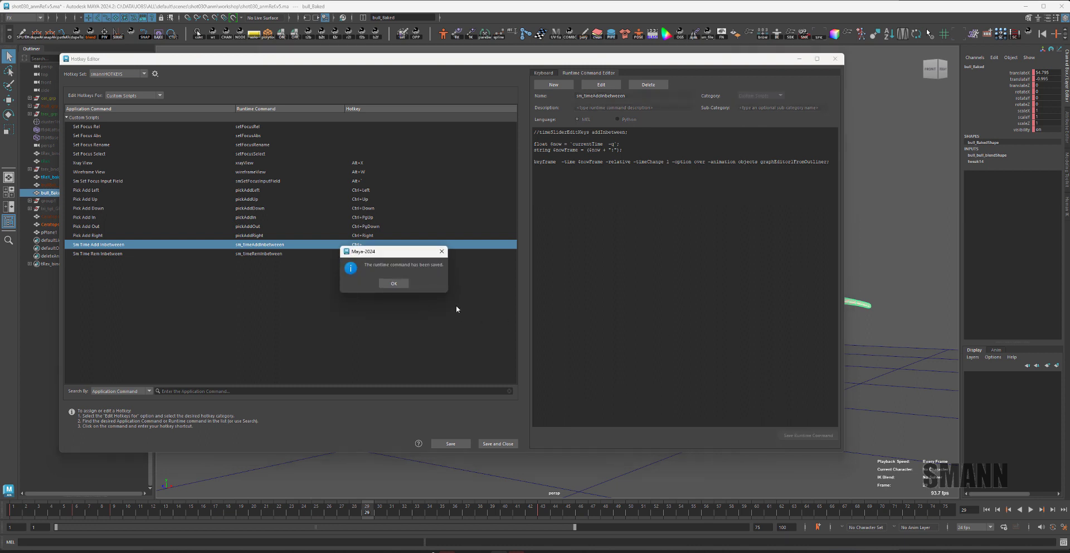
{"action": "left_click", "coordinate": [389, 285]}
Edit the sm_timeRemInbetween runtime command, commenting out its timeSliderEditKeys line and pasting the copied keyframe script below.
{"action": "left_click", "coordinate": [296, 254]}
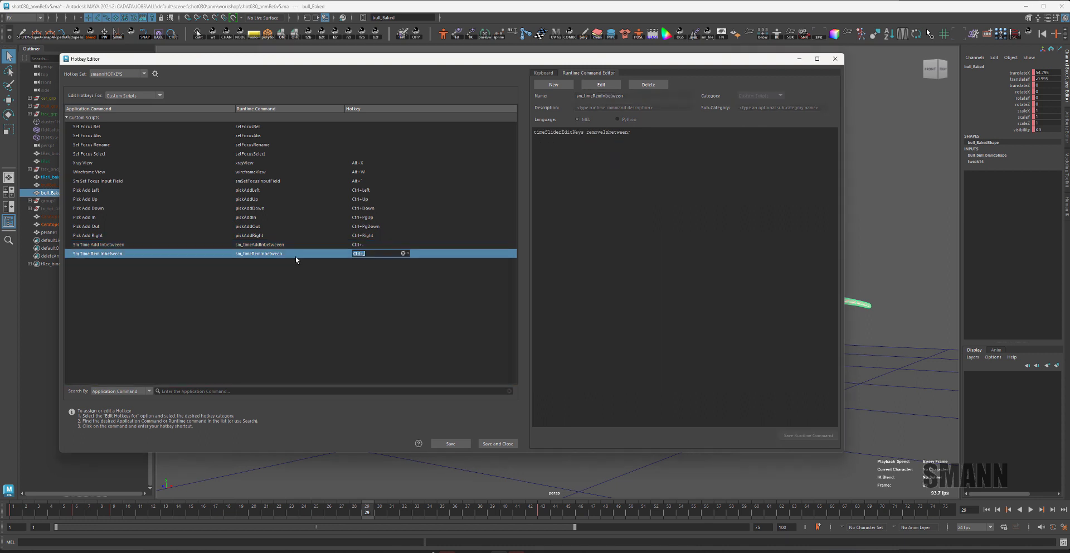
{"action": "key", "text": "ctrl+comma"}
{"action": "left_click", "coordinate": [593, 86]}
{"action": "type", "text": "//"}
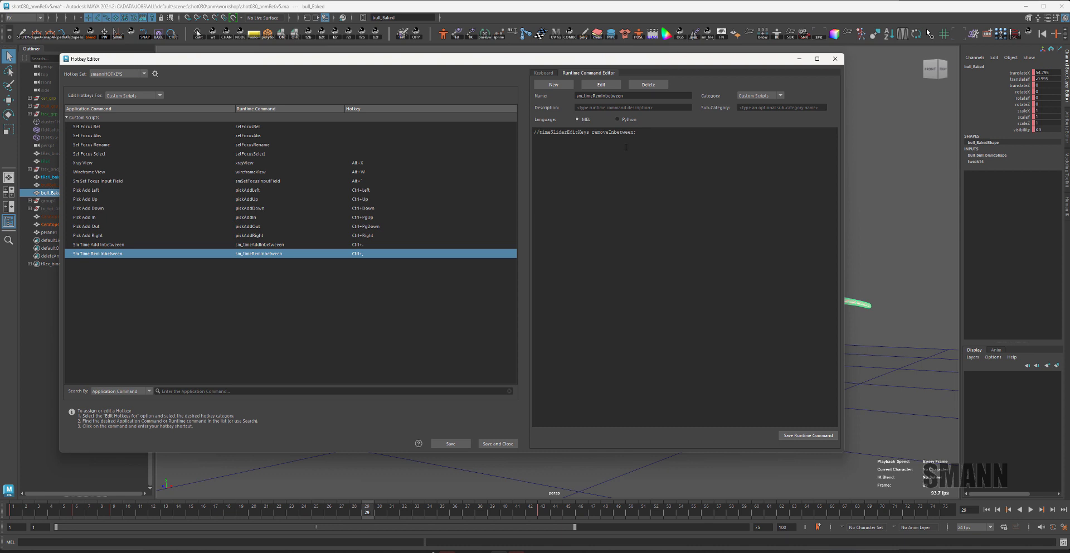
{"action": "key", "text": "ctrl+v"}
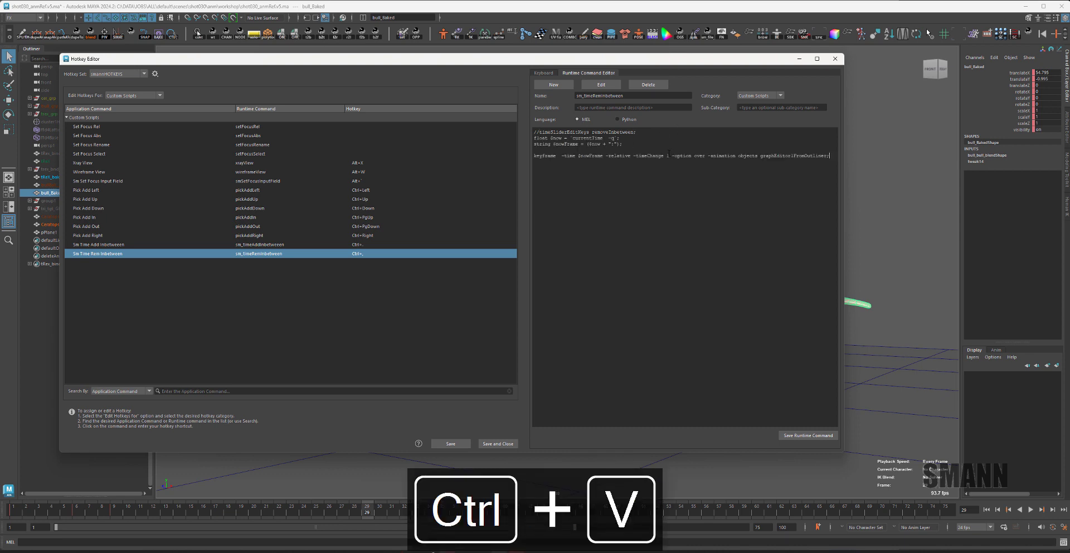
Change the pasted timeChange value to -1, save the runtime command, and save and close the hotkey set.
{"action": "left_click", "coordinate": [668, 156]}
{"action": "key", "text": "Right"}
{"action": "key", "text": "Left"}
{"action": "type", "text": "-"}
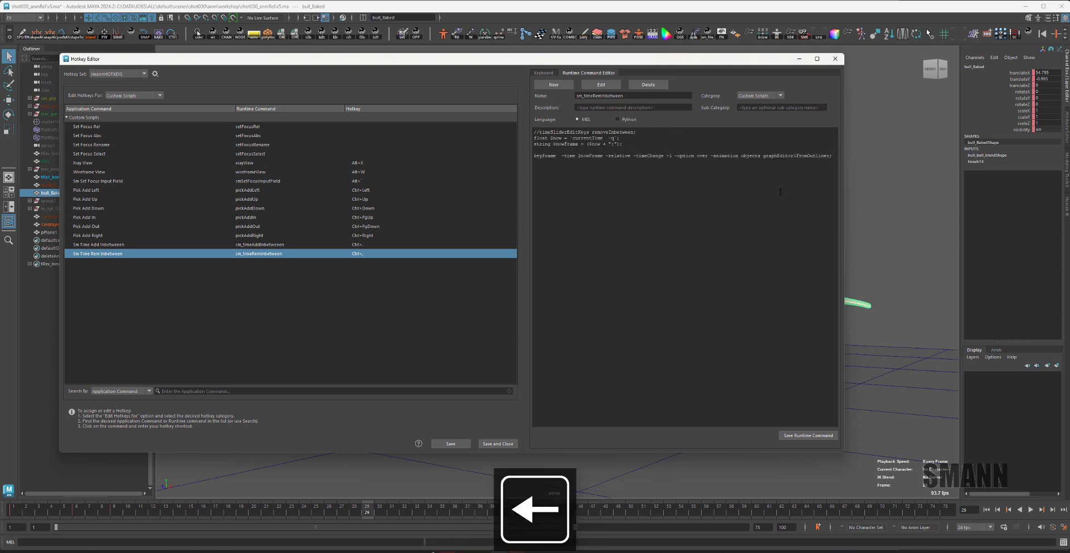
{"action": "left_click", "coordinate": [798, 436]}
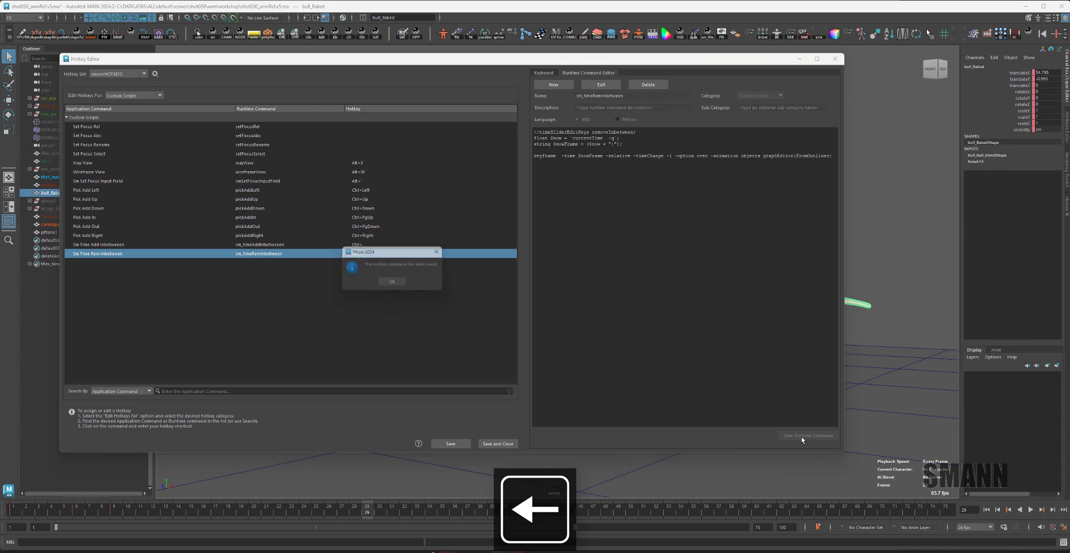
{"action": "left_click", "coordinate": [396, 285]}
{"action": "left_click", "coordinate": [505, 443]}
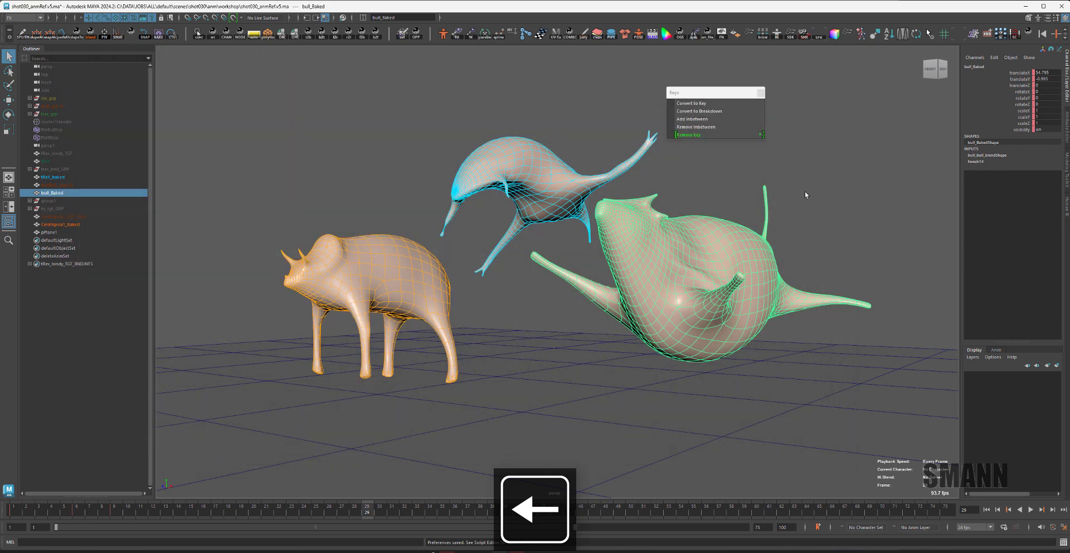
Open the Graph Editor and select the bull_Baked mesh to show its animation curves.
{"action": "left_click", "coordinate": [805, 191]}
{"action": "key", "text": "space"}
{"action": "left_click", "coordinate": [432, 70]}
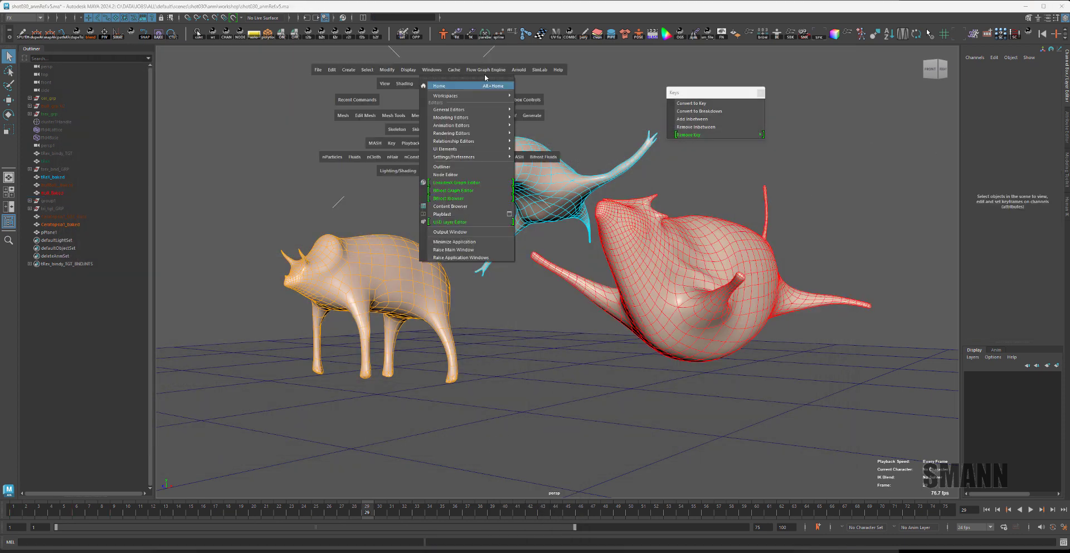
{"action": "mouse_move", "coordinate": [470, 125]}
{"action": "left_click", "coordinate": [564, 126]}
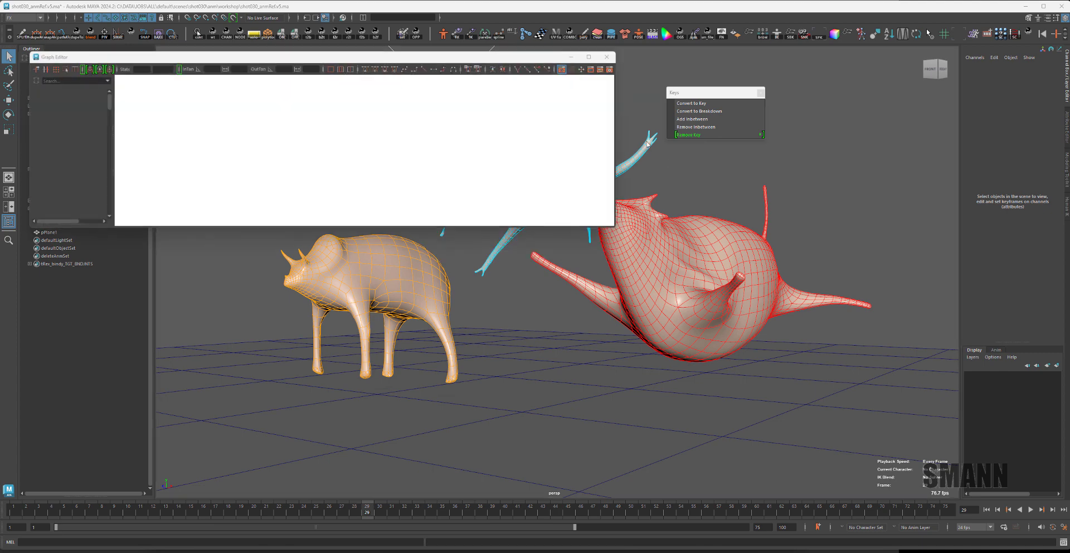
{"action": "left_click", "coordinate": [709, 358]}
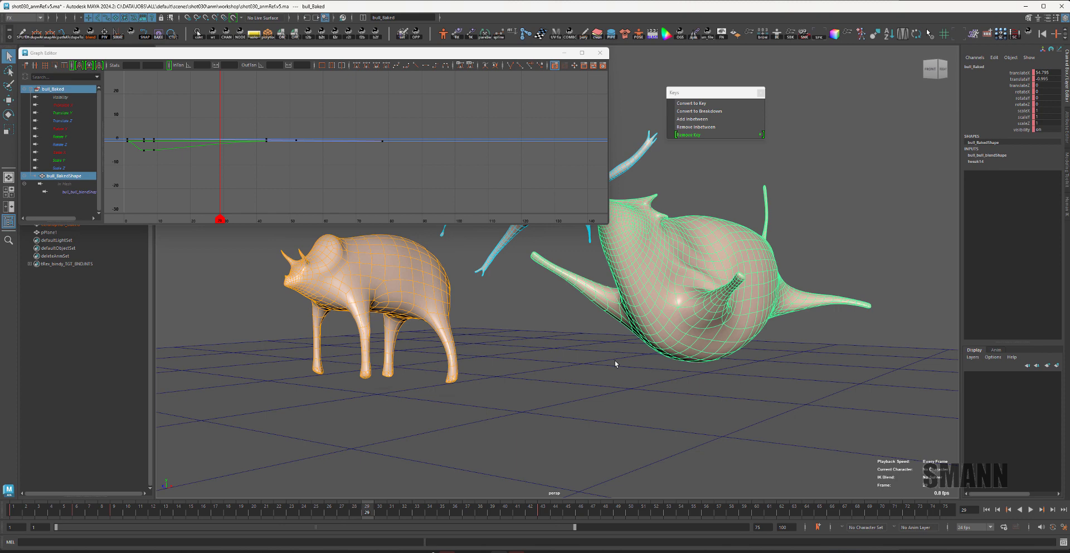
Test both custom hotkeys by repeatedly shifting the keys after the current frame later and earlier in time.
{"action": "key", "text": "ctrl+period"}
{"action": "key", "text": "ctrl+period"}
{"action": "key", "text": "ctrl+comma"}
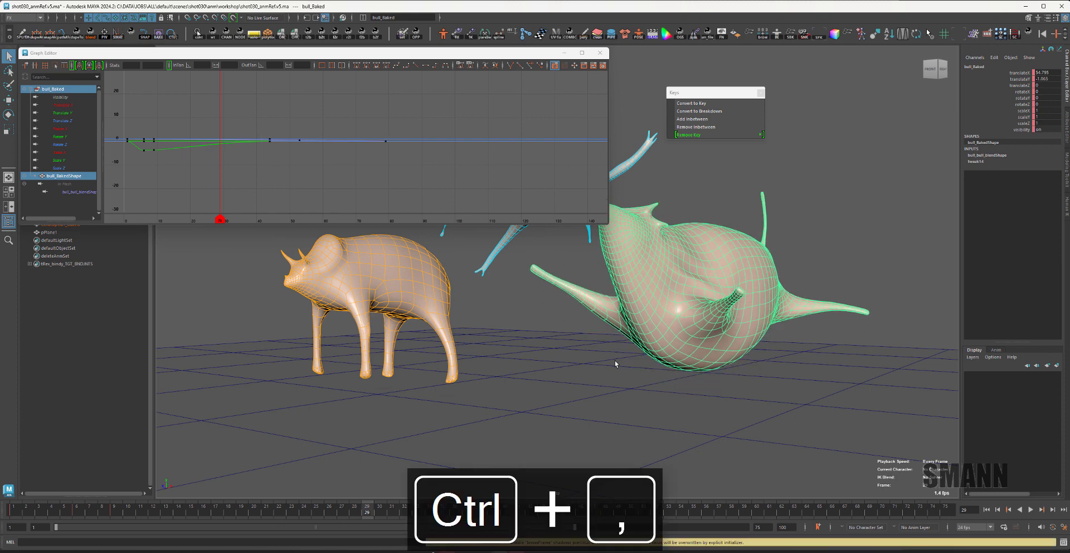
{"action": "key", "text": "ctrl+period"}
{"action": "key", "text": "ctrl+comma"}
{"action": "key", "text": "ctrl+comma"}
{"action": "key", "text": "ctrl+period"}
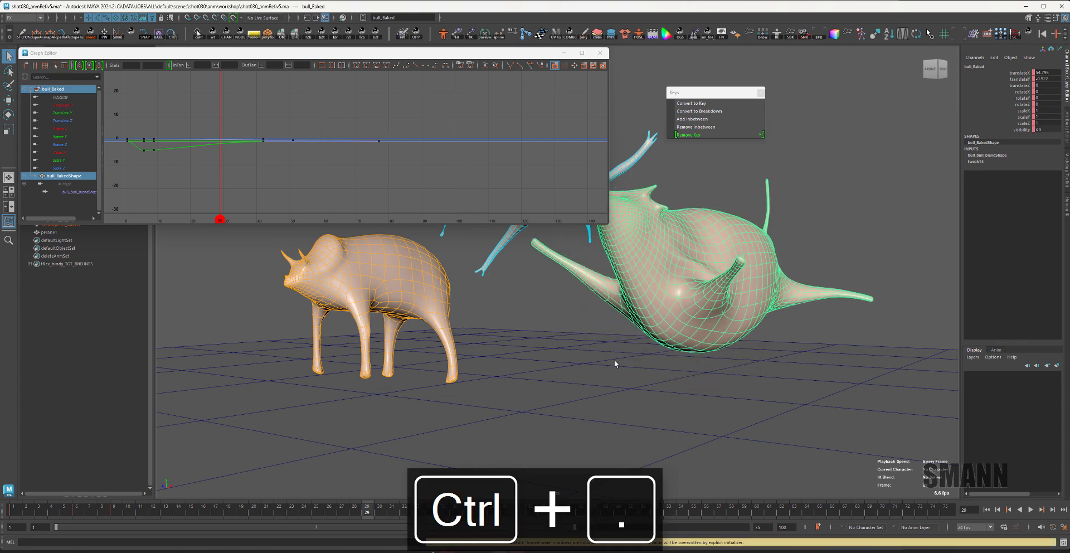
{"action": "key", "text": "ctrl+period"}
{"action": "key", "text": "ctrl+comma"}
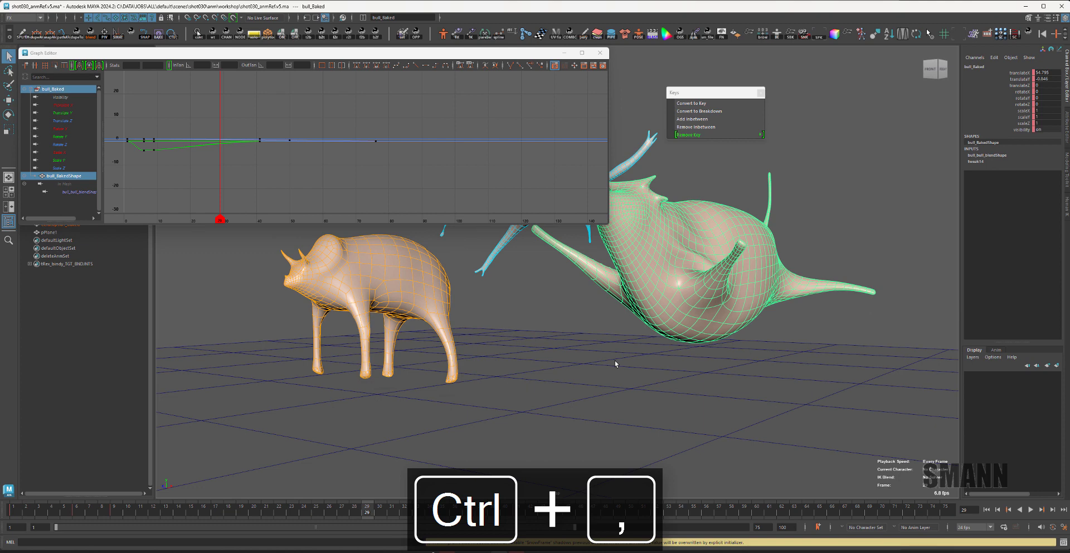
{"action": "key", "text": "ctrl+comma"}
{"action": "key", "text": "ctrl+comma"}
{"action": "key", "text": "ctrl+period"}
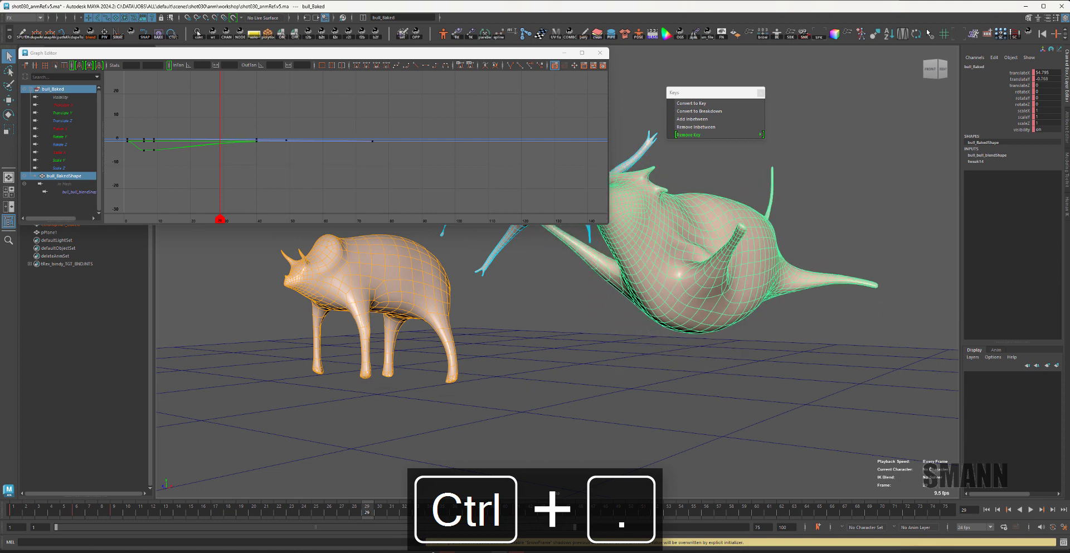
Check the warning history in the Script Editor, close it and deselect the mesh.
{"action": "left_click", "coordinate": [1063, 542]}
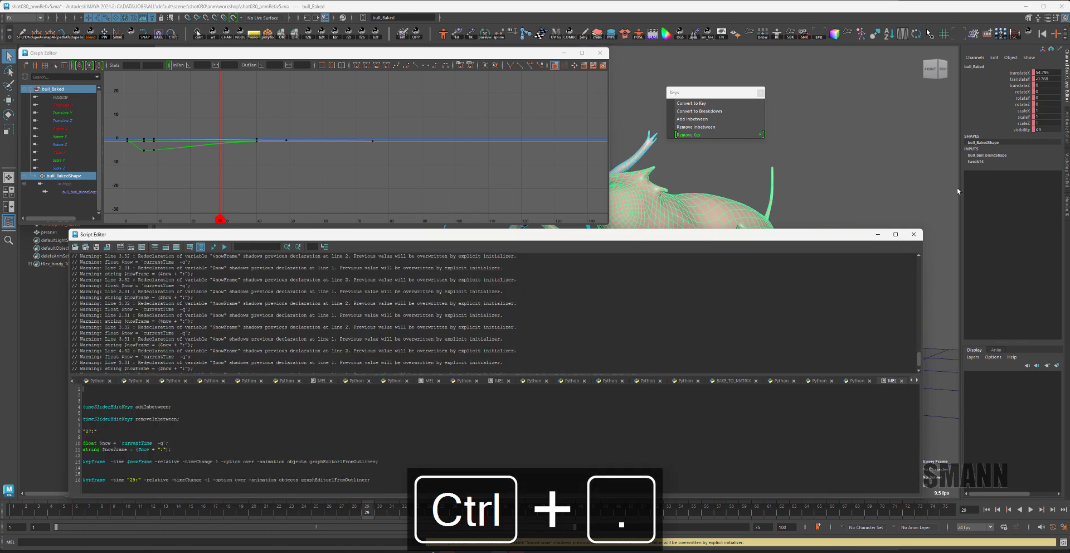
{"action": "left_click", "coordinate": [915, 234]}
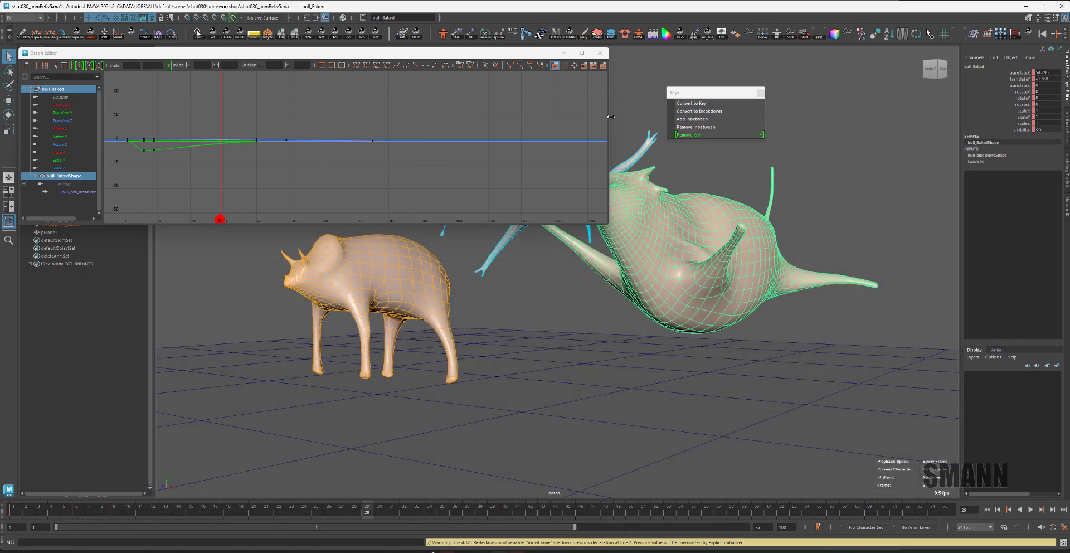
{"action": "left_click", "coordinate": [624, 99]}
Open the Hotkey Editor, list the Custom Scripts category and show the runtime command of sm_timeAddInbetween.
{"action": "key", "text": "space"}
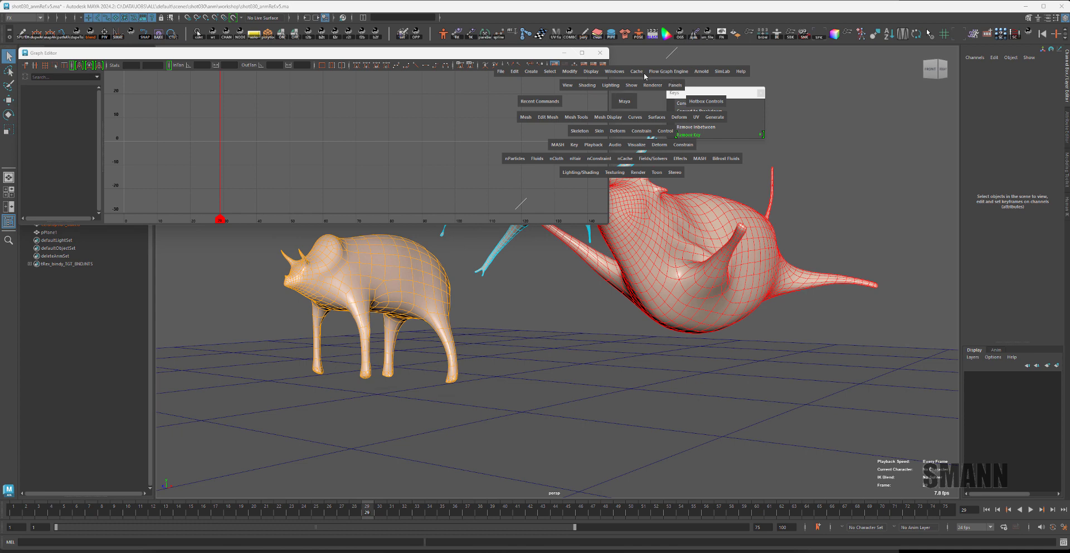
{"action": "left_click", "coordinate": [614, 71]}
{"action": "mouse_move", "coordinate": [641, 158]}
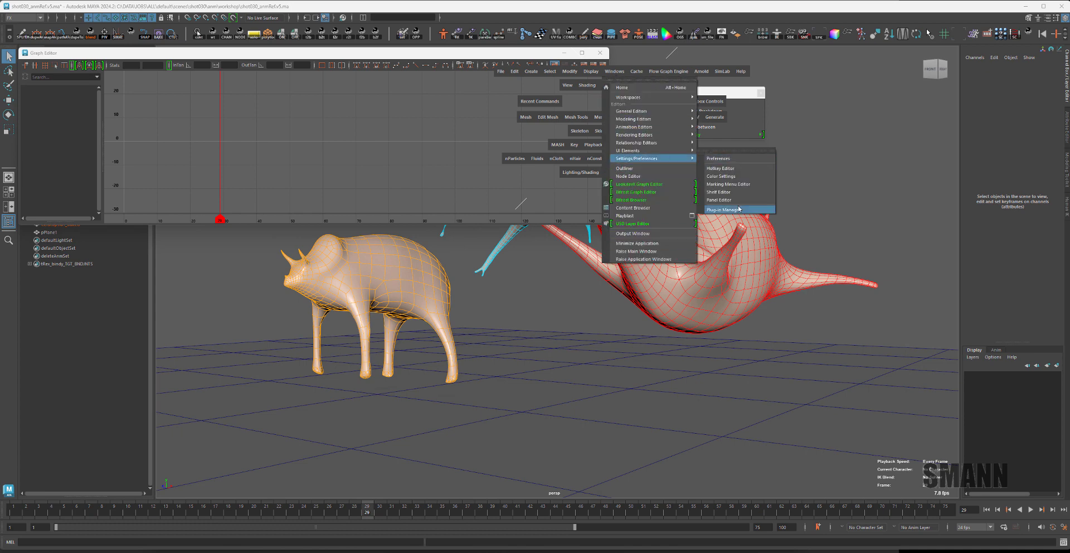
{"action": "left_click", "coordinate": [737, 168]}
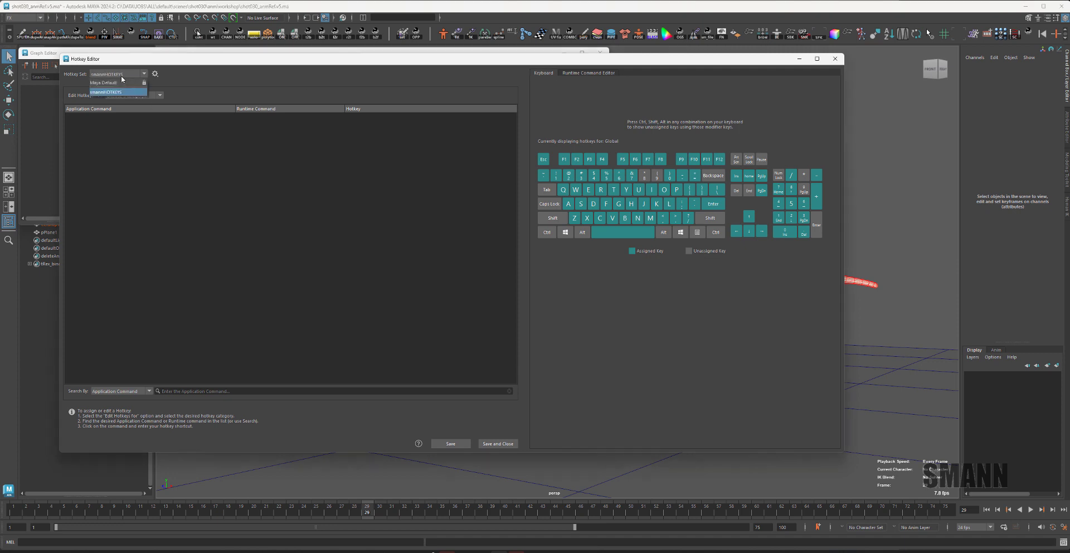
{"action": "left_click", "coordinate": [134, 95]}
{"action": "left_click", "coordinate": [129, 126]}
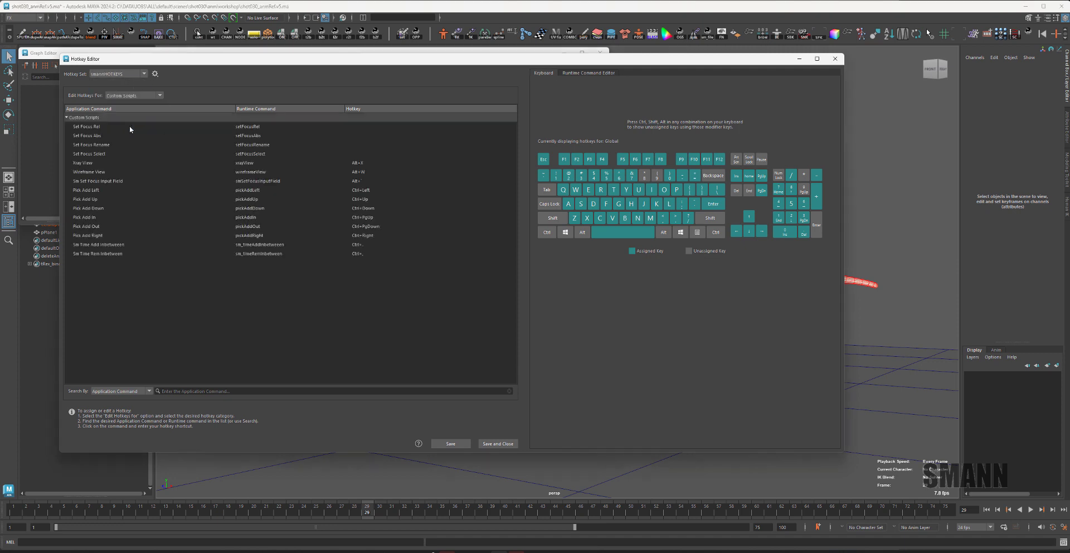
{"action": "left_click", "coordinate": [134, 245]}
{"action": "left_click", "coordinate": [591, 73]}
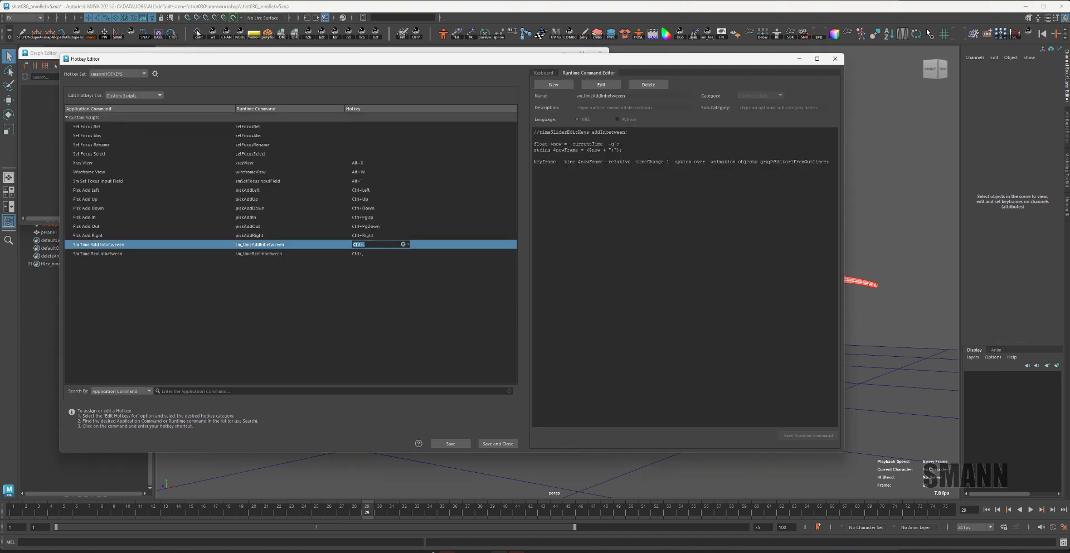
Enclose the whole sm_timeAddInbetween script in curly braces on their own first and last lines, and save the runtime command.
{"action": "left_click", "coordinate": [538, 141]}
{"action": "key", "text": "Left"}
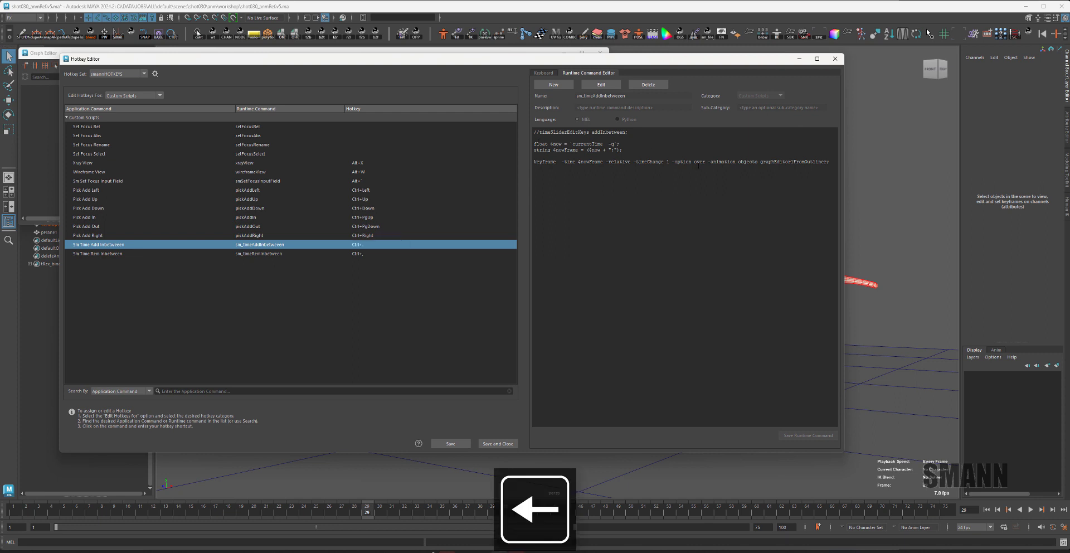
{"action": "key", "text": "Up"}
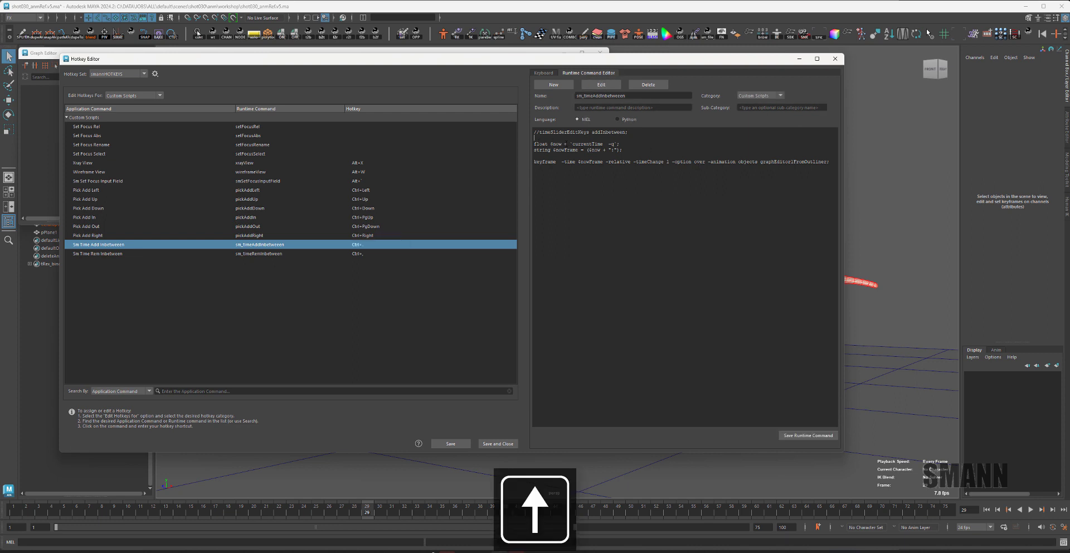
{"action": "key", "text": "Left"}
{"action": "key", "text": "Right"}
{"action": "key", "text": "Up"}
{"action": "key", "text": "Return"}
{"action": "key", "text": "Up"}
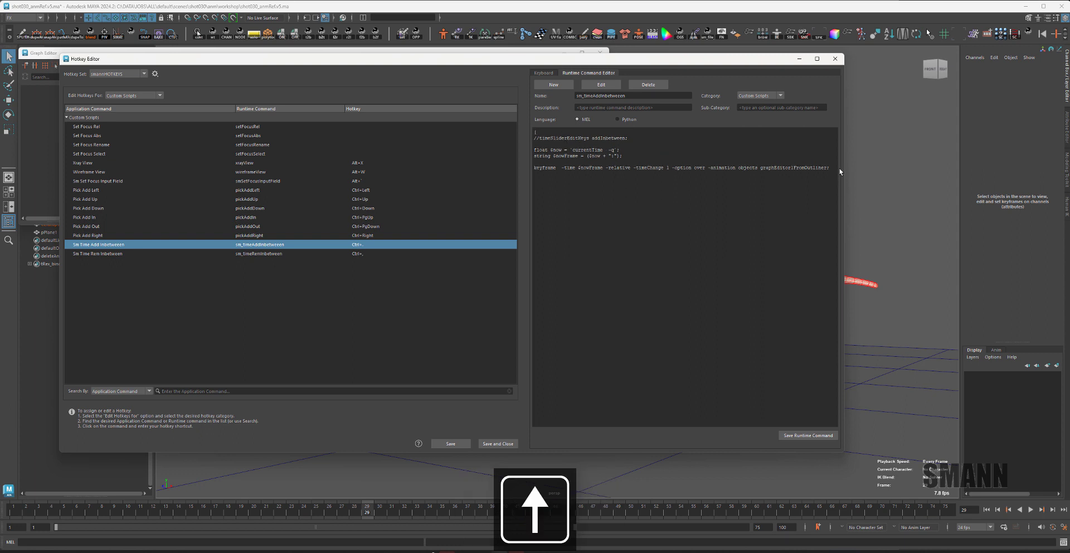
{"action": "key", "text": "Return"}
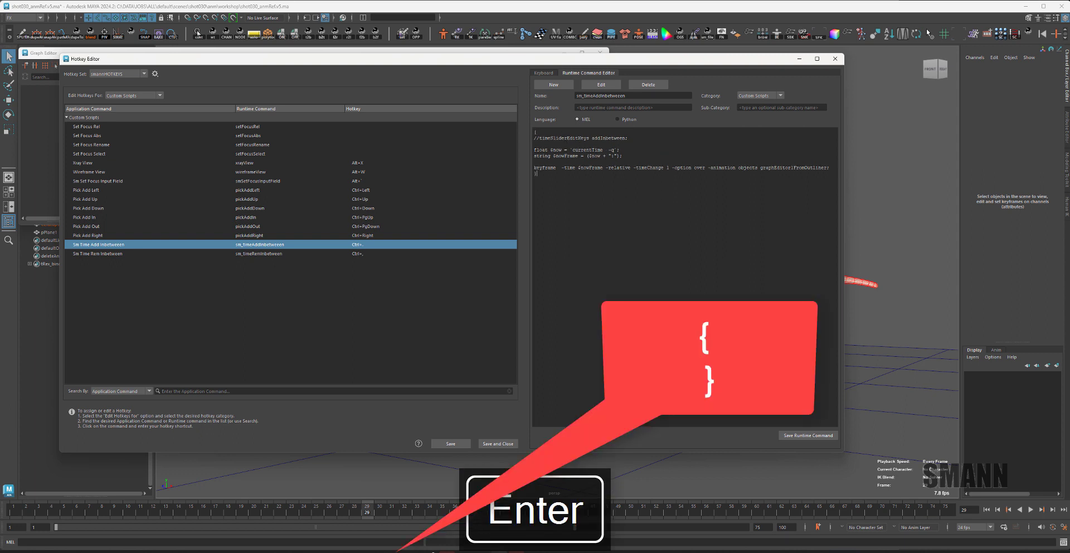
{"action": "left_click", "coordinate": [808, 435]}
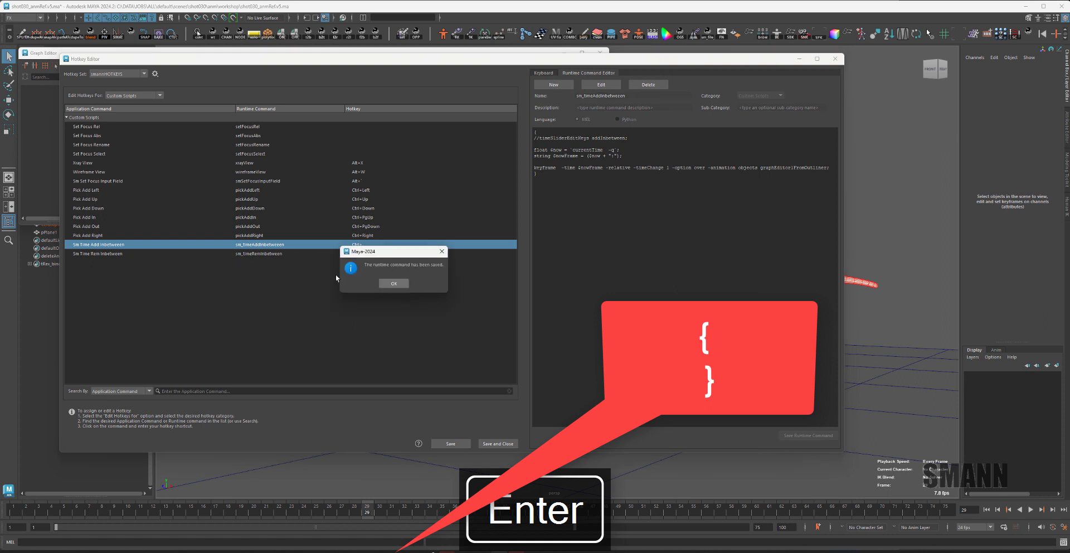
{"action": "left_click", "coordinate": [394, 283]}
Start editing the sm_timeRemInbetween runtime command and put an opening curly brace on a new line above its comment.
{"action": "left_click", "coordinate": [272, 254]}
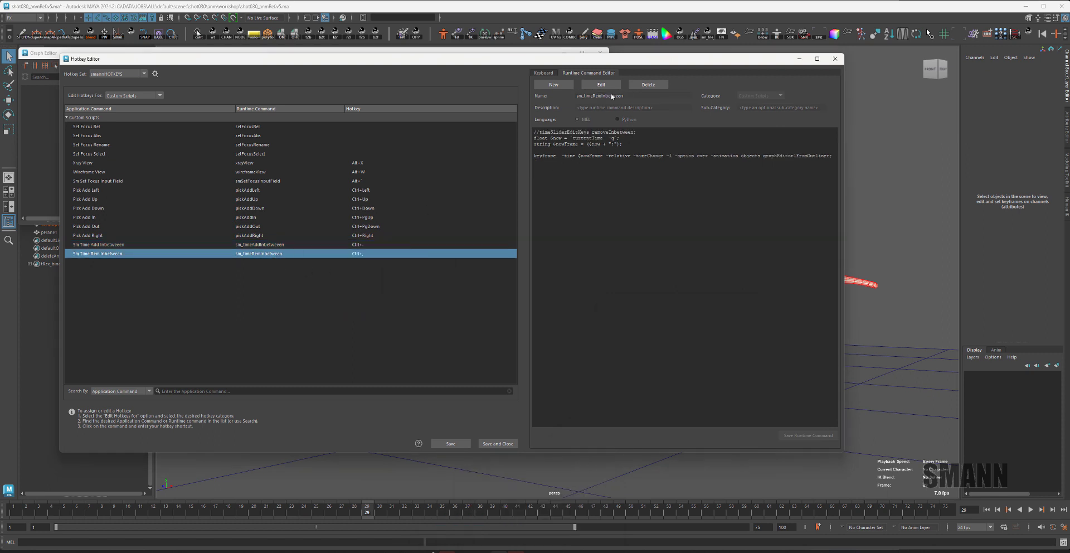
{"action": "left_click", "coordinate": [590, 86]}
{"action": "left_click", "coordinate": [634, 159]}
{"action": "key", "text": "Up"}
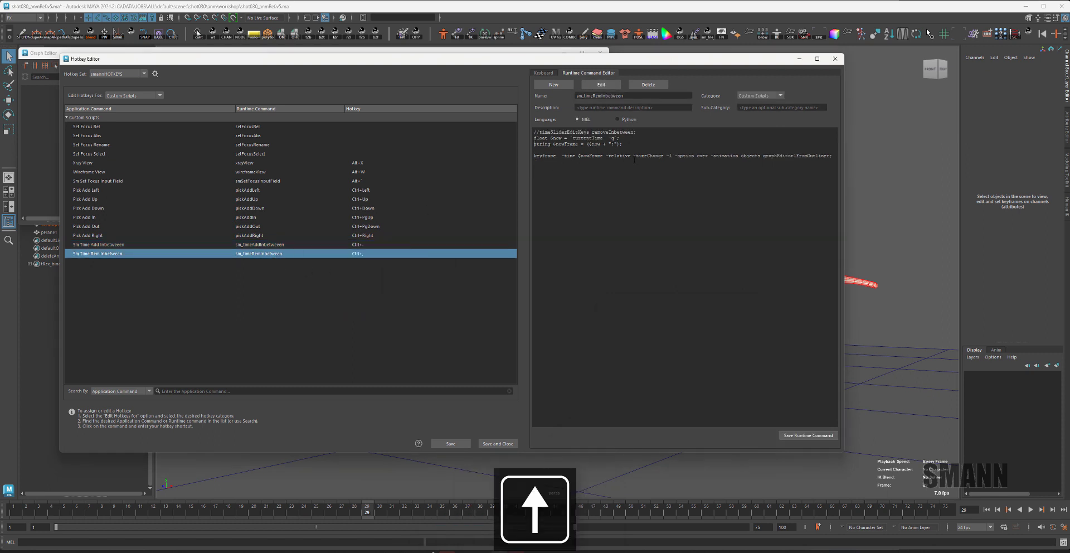
{"action": "key", "text": "Up"}
{"action": "key", "text": "Up"}
{"action": "key", "text": "Return"}
{"action": "key", "text": "Return"}
{"action": "key", "text": "Up"}
{"action": "key", "text": "Up"}
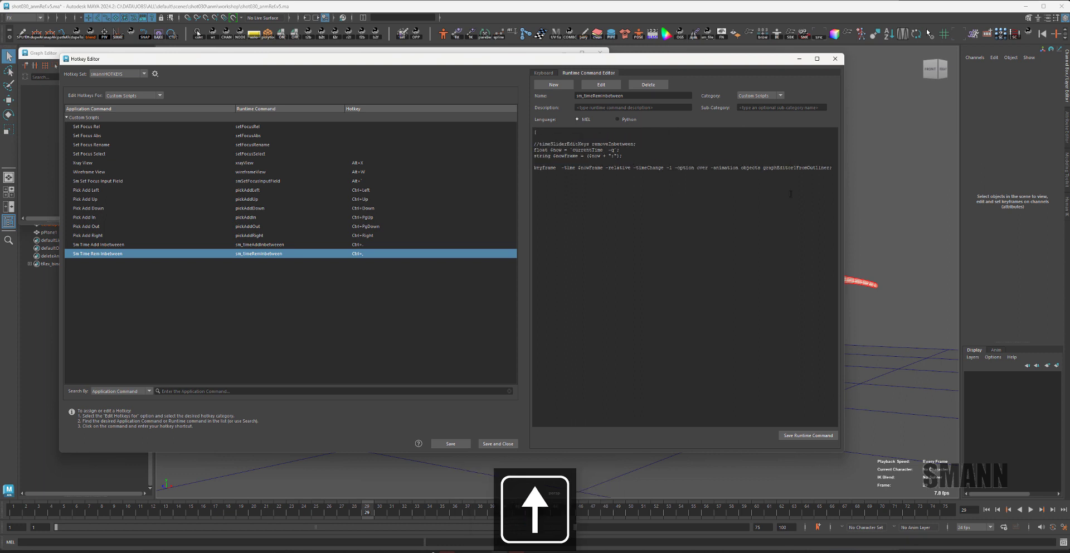
Add a closing curly brace below the keyframe line of sm_timeRemInbetween and save the runtime command.
{"action": "key", "text": "Return"}
{"action": "type", "text": "}"}
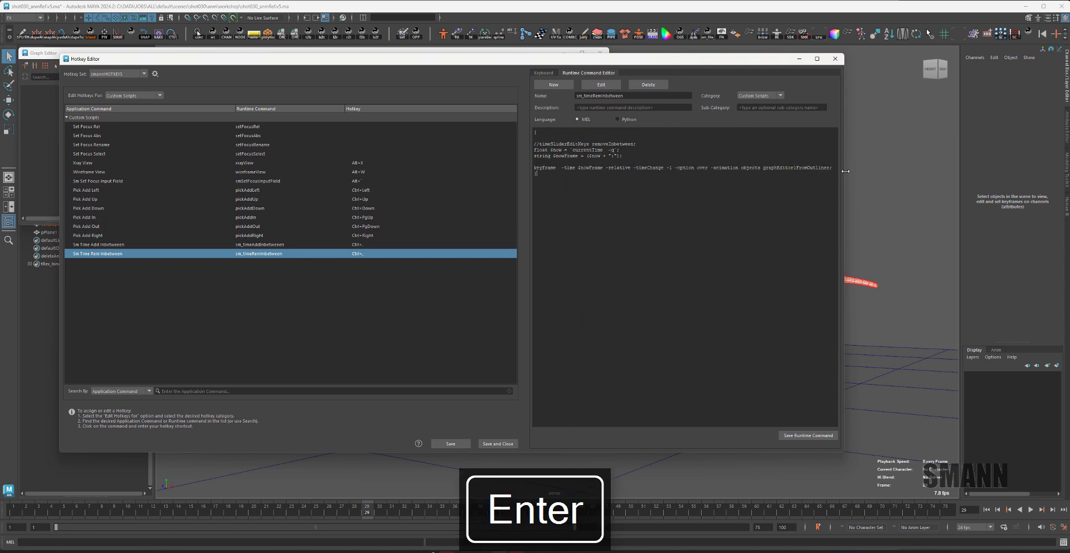
{"action": "left_click", "coordinate": [822, 435]}
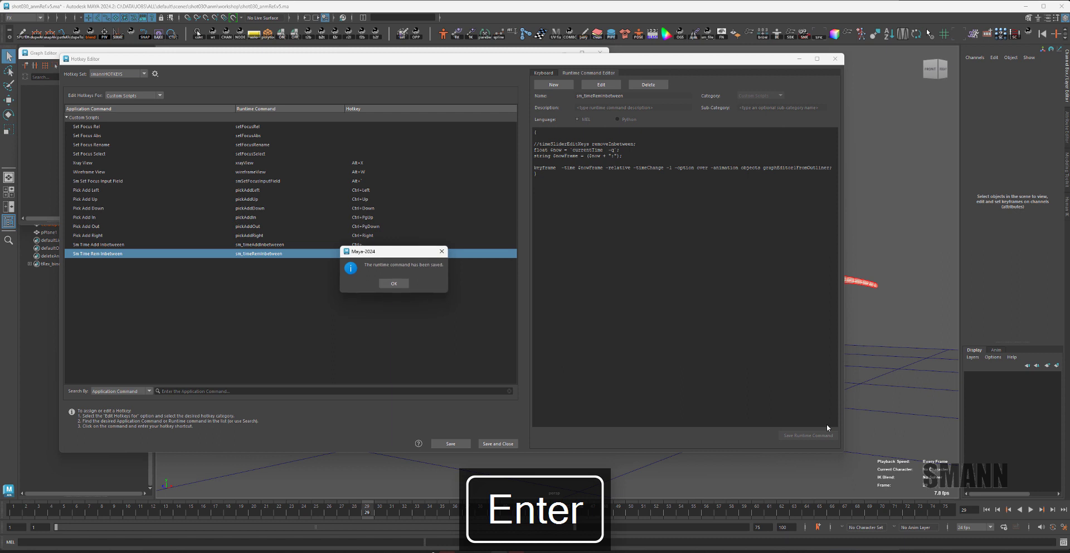
{"action": "left_click", "coordinate": [393, 283]}
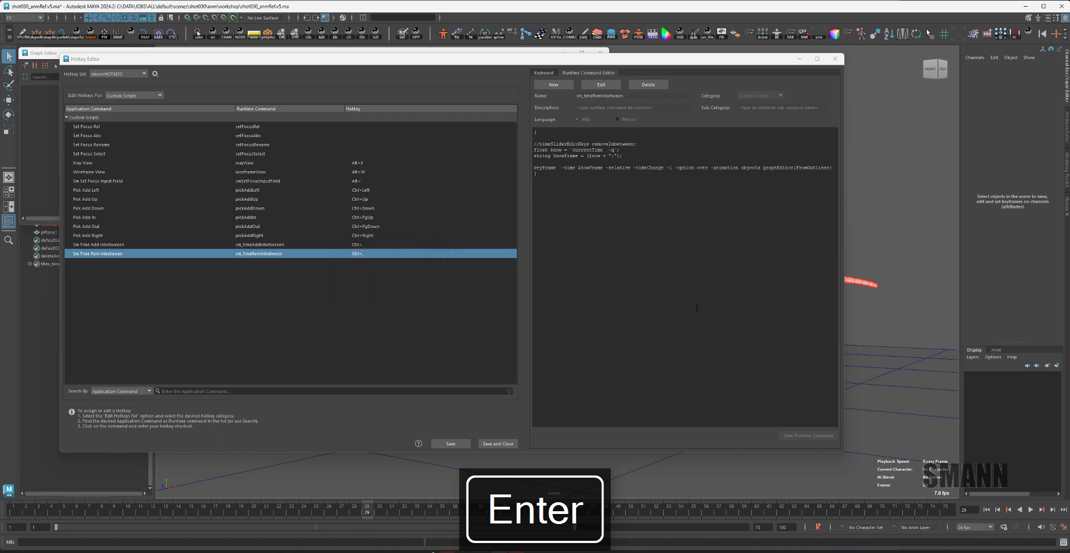
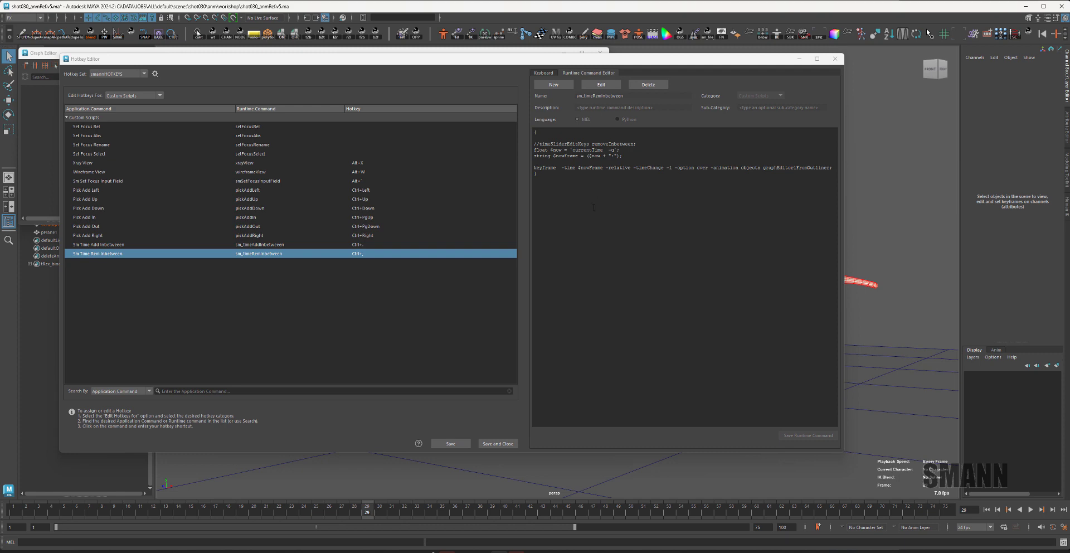
Copy the entire sm_timeRemInbetween script, and save and close the hotkey set.
{"action": "key", "text": "ctrl+a"}
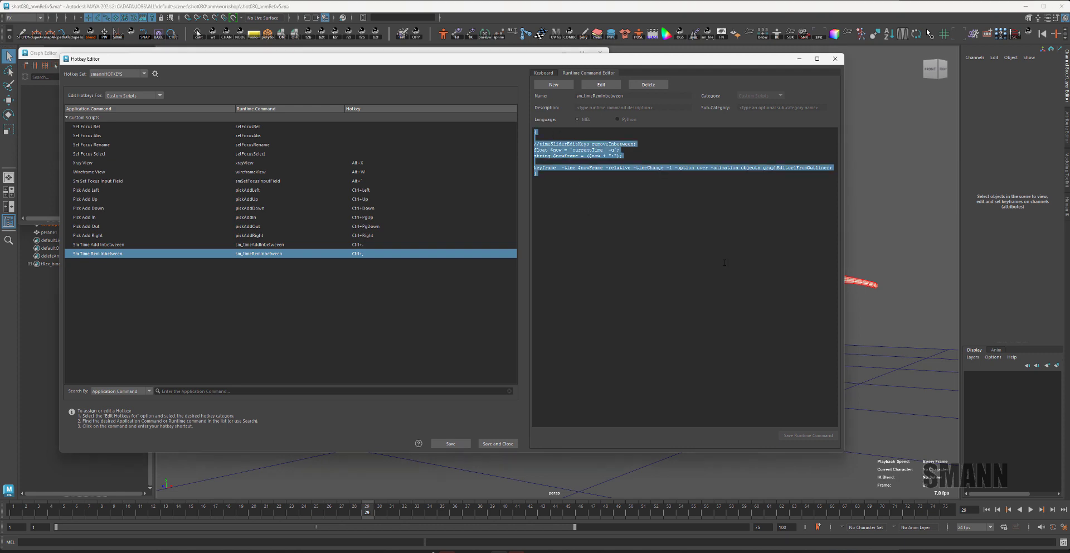
{"action": "key", "text": "ctrl+c"}
{"action": "left_click", "coordinate": [513, 445]}
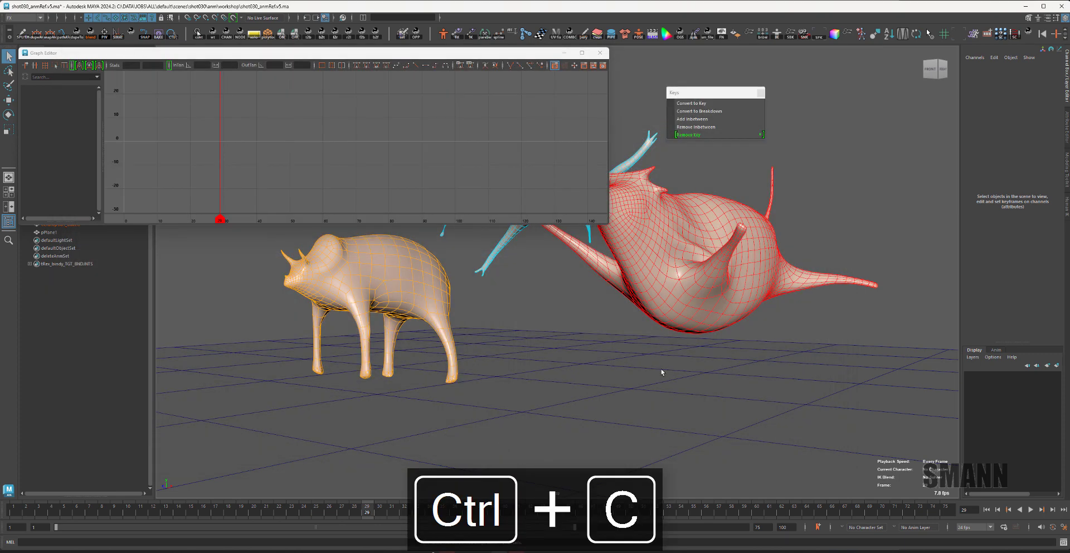
Close the Graph Editor and test the forward key-shift hotkey with nothing selected, checking its output in the Script Editor.
{"action": "left_click", "coordinate": [579, 436]}
{"action": "left_click", "coordinate": [599, 53]}
{"action": "left_click_drag", "start_coordinate": [905, 252], "coordinate": [880, 204]}
{"action": "key", "text": "ctrl+period"}
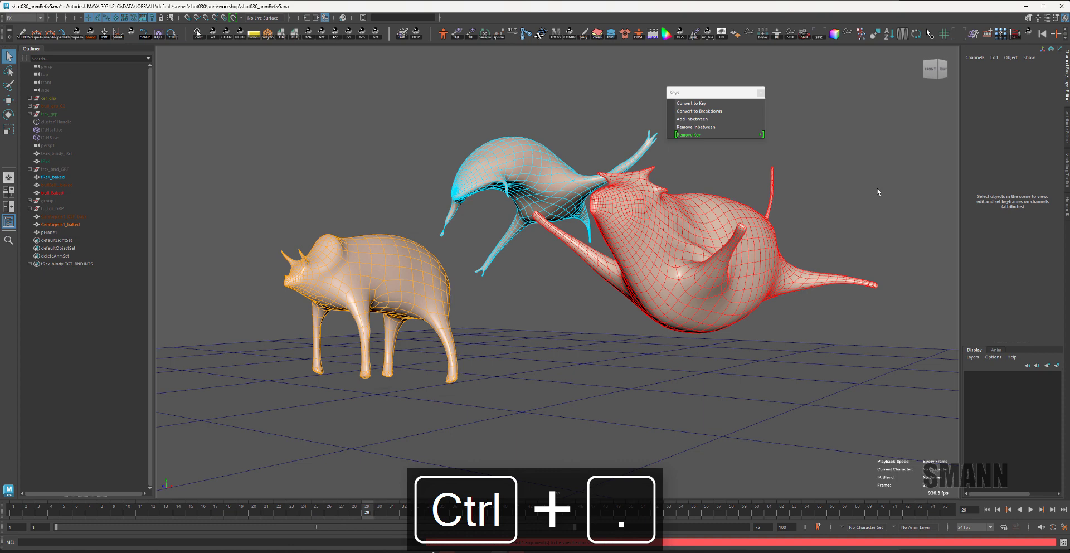
{"action": "left_click", "coordinate": [1062, 542]}
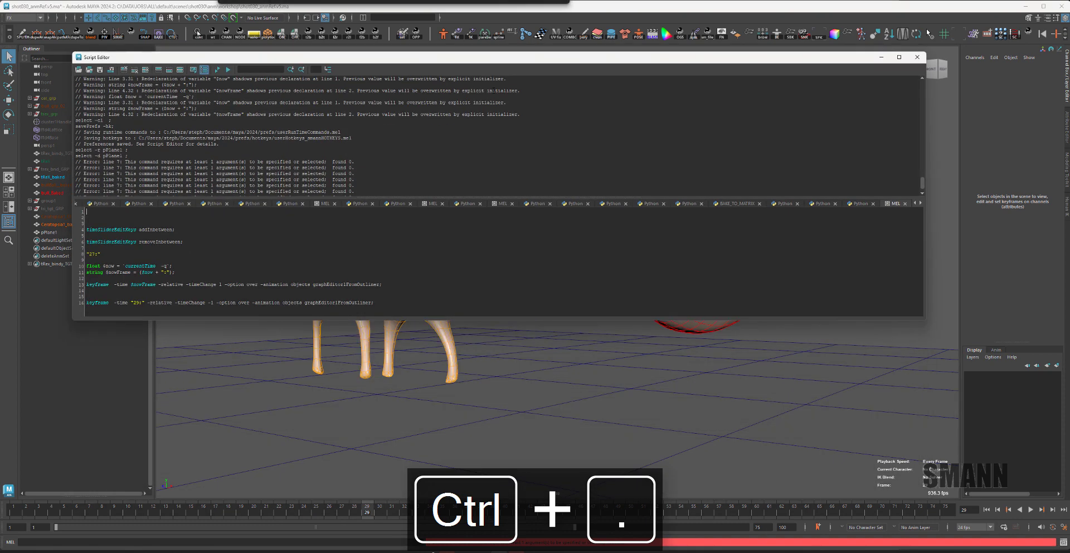
Select the bull_Baked mesh, test both key-shift hotkeys while reading the Script Editor history, and close the Script Editor.
{"action": "left_click", "coordinate": [702, 333]}
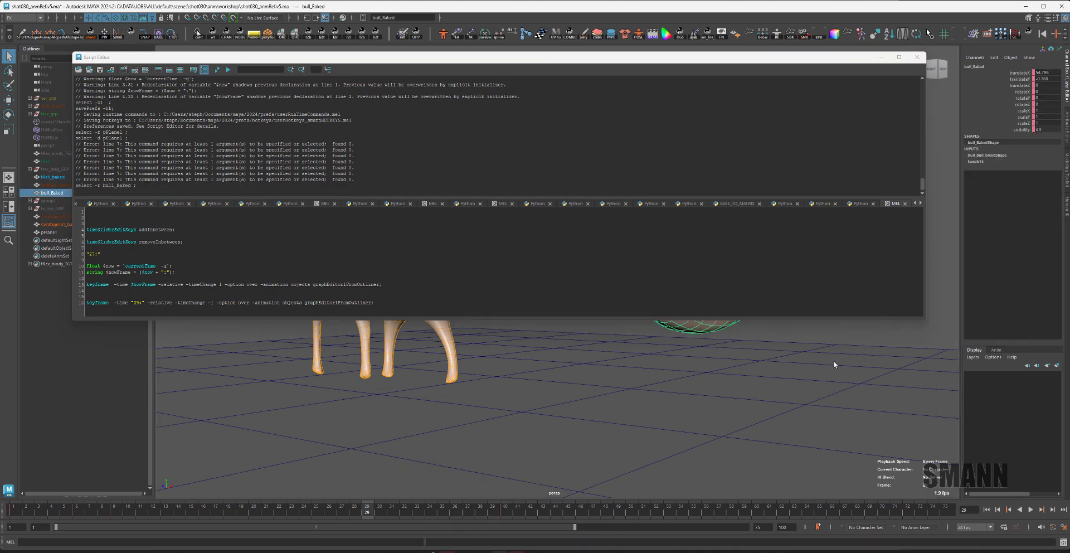
{"action": "key", "text": "ctrl+period"}
{"action": "key", "text": "ctrl+comma"}
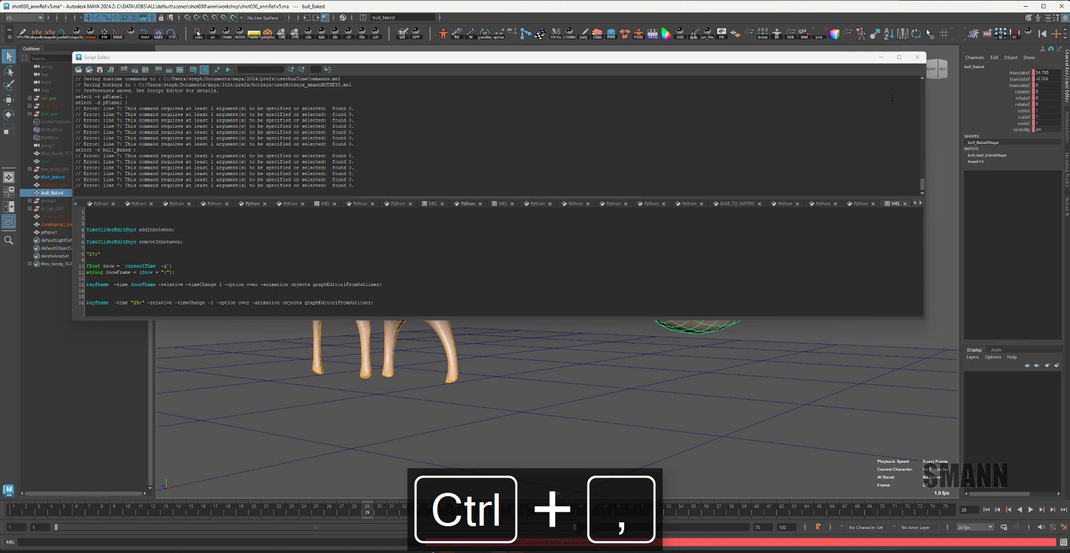
{"action": "left_click", "coordinate": [917, 57]}
Reopen the Hotkey Editor, list the Custom Scripts and open the sm_timeAddInbetween runtime command for editing.
{"action": "key", "text": "space"}
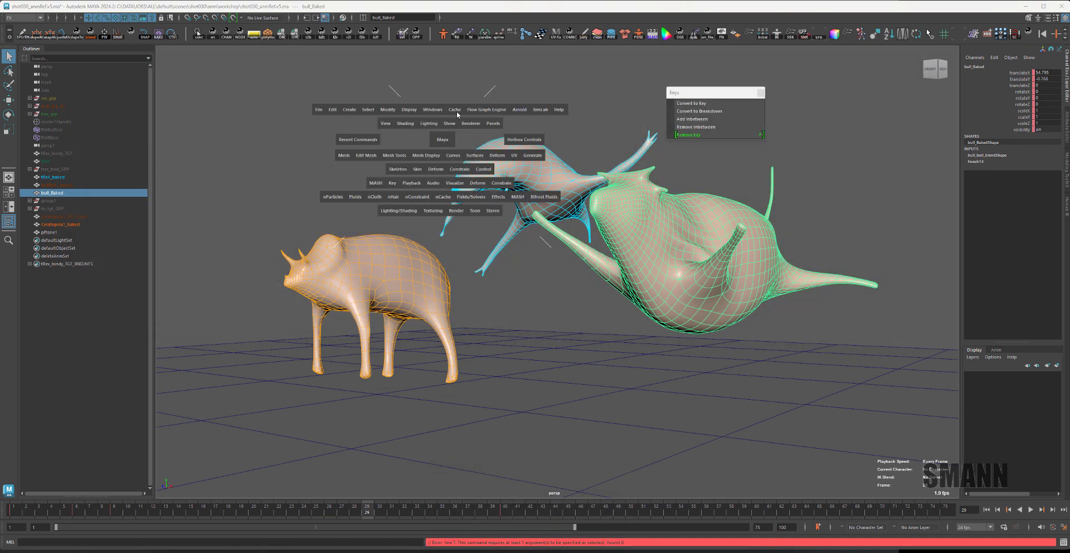
{"action": "left_click", "coordinate": [432, 110]}
{"action": "mouse_move", "coordinate": [473, 197]}
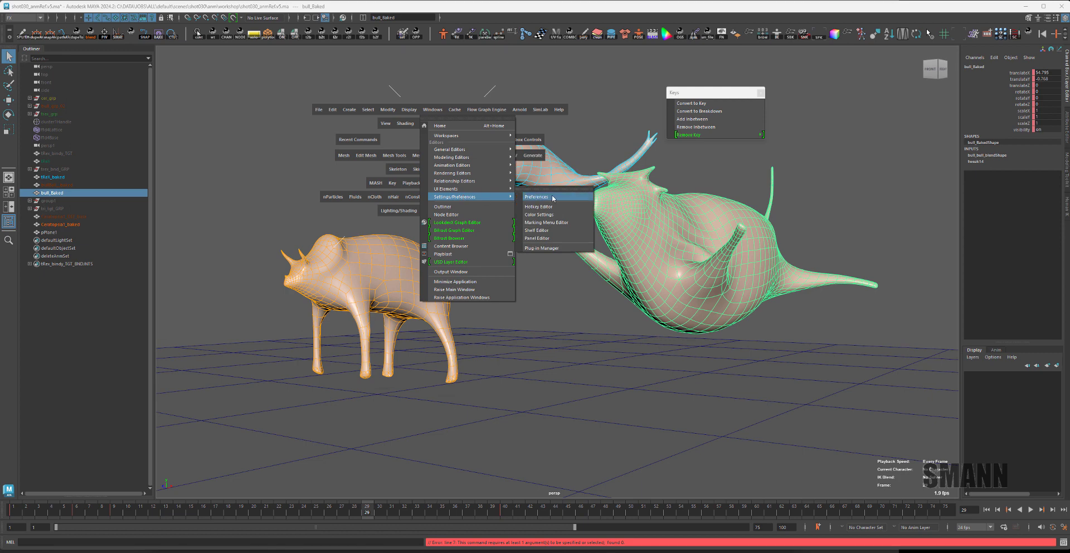
{"action": "left_click", "coordinate": [552, 207]}
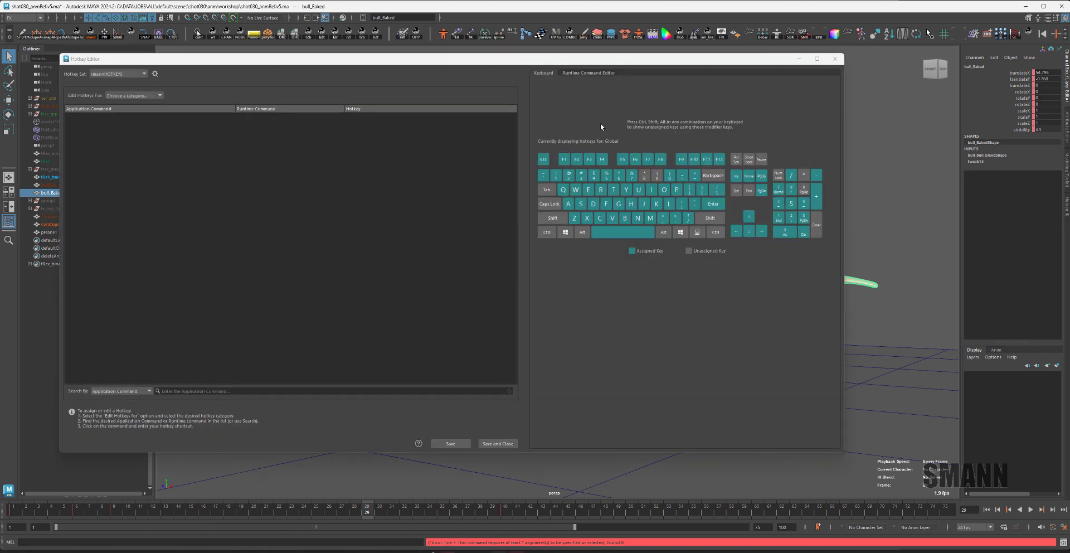
{"action": "left_click", "coordinate": [134, 96]}
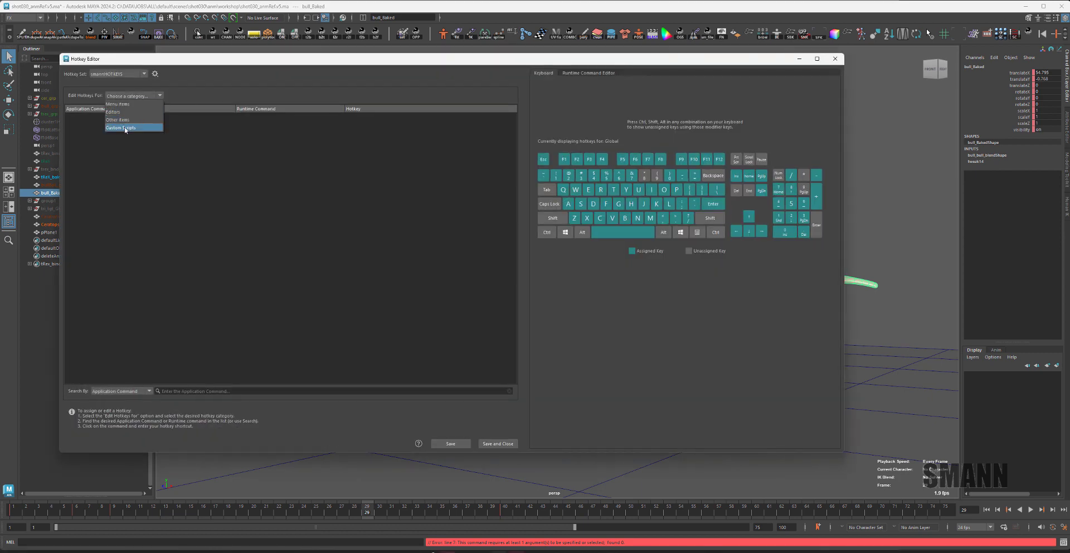
{"action": "left_click", "coordinate": [128, 130]}
{"action": "left_click", "coordinate": [247, 244]}
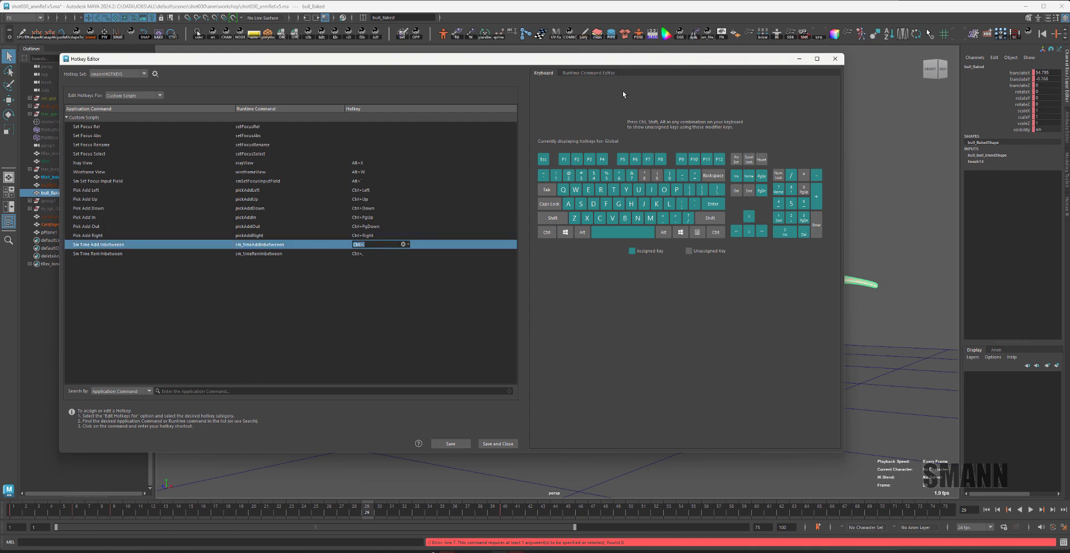
{"action": "left_click", "coordinate": [589, 73]}
{"action": "left_click", "coordinate": [600, 84]}
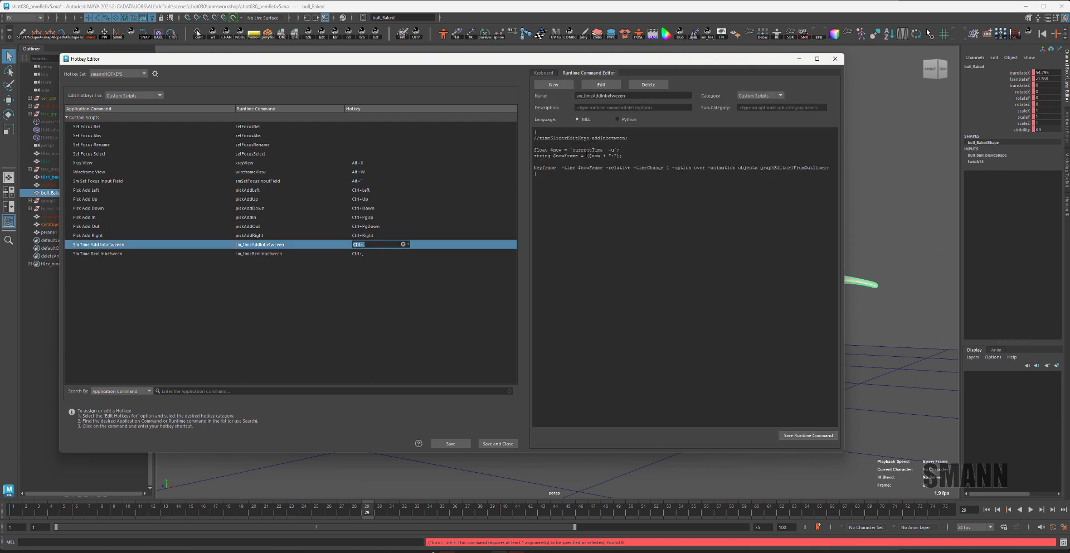
Save the sm_timeAddInbetween runtime command, copy its entire script and close the Hotkey Editor.
{"action": "left_click", "coordinate": [724, 209]}
{"action": "key", "text": "ctrl+a"}
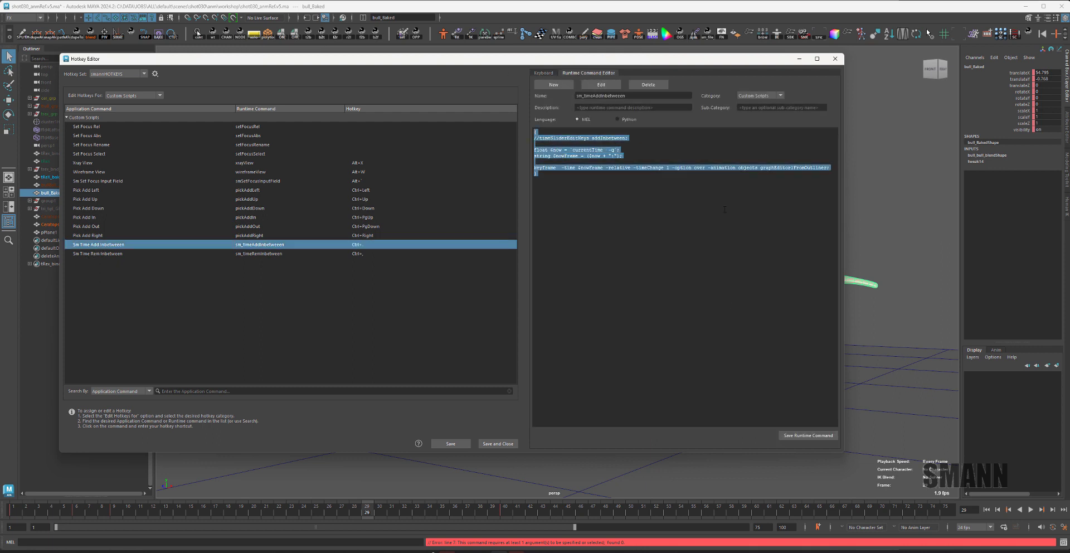
{"action": "left_click", "coordinate": [811, 436]}
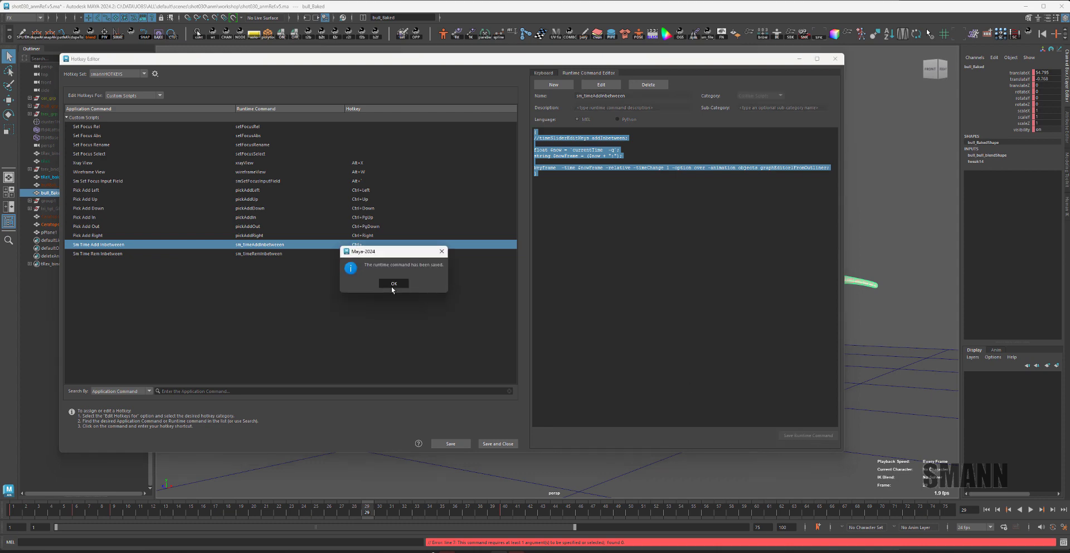
{"action": "left_click", "coordinate": [393, 283]}
{"action": "key", "text": "ctrl+c"}
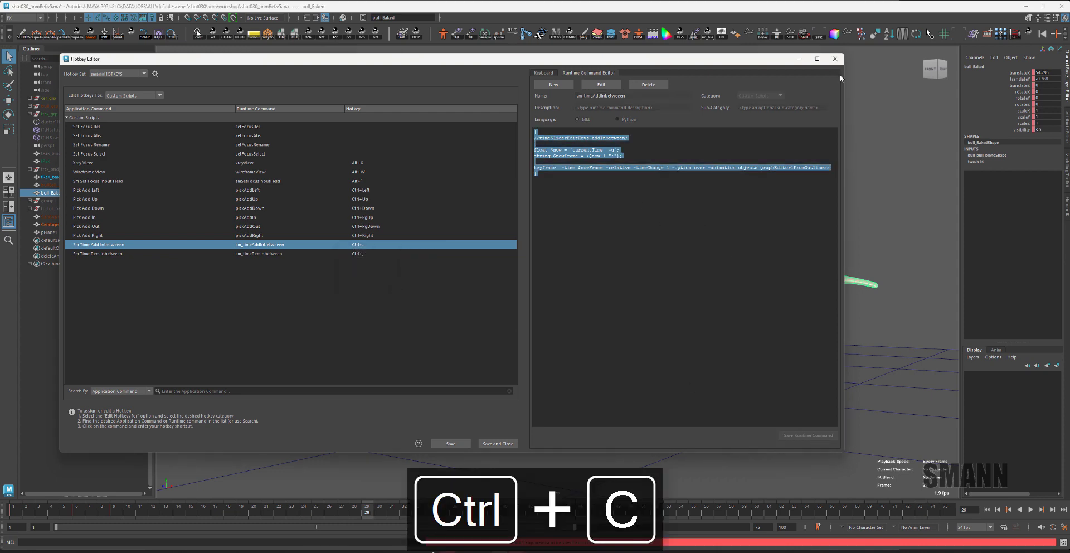
{"action": "left_click", "coordinate": [834, 58]}
Replace the Script Editor's MEL code with the copied sm_timeAddInbetween script, enlarging the window's height, and run the whole script.
{"action": "left_click", "coordinate": [1063, 542]}
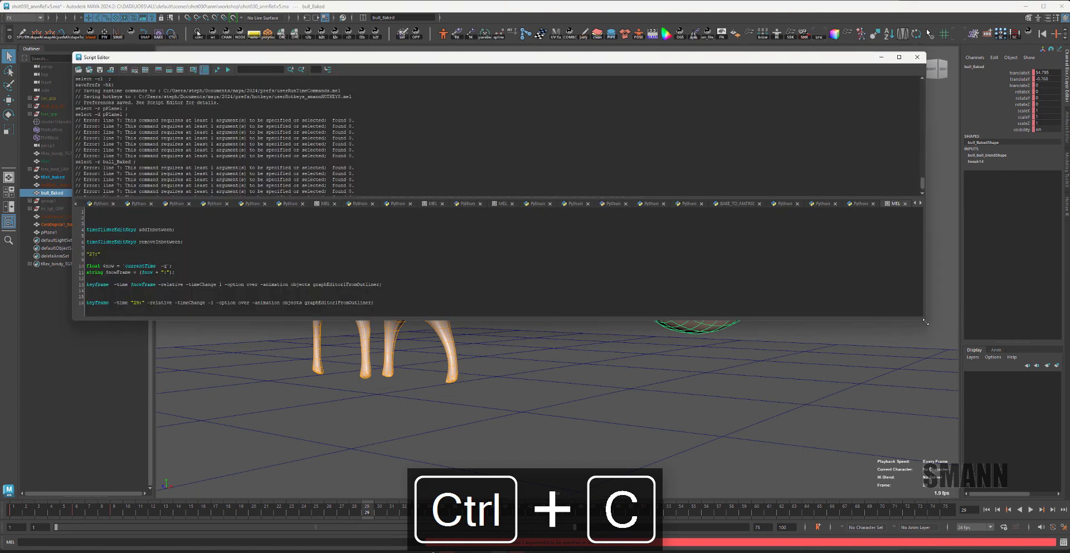
{"action": "left_click_drag", "start_coordinate": [925, 322], "coordinate": [531, 415]}
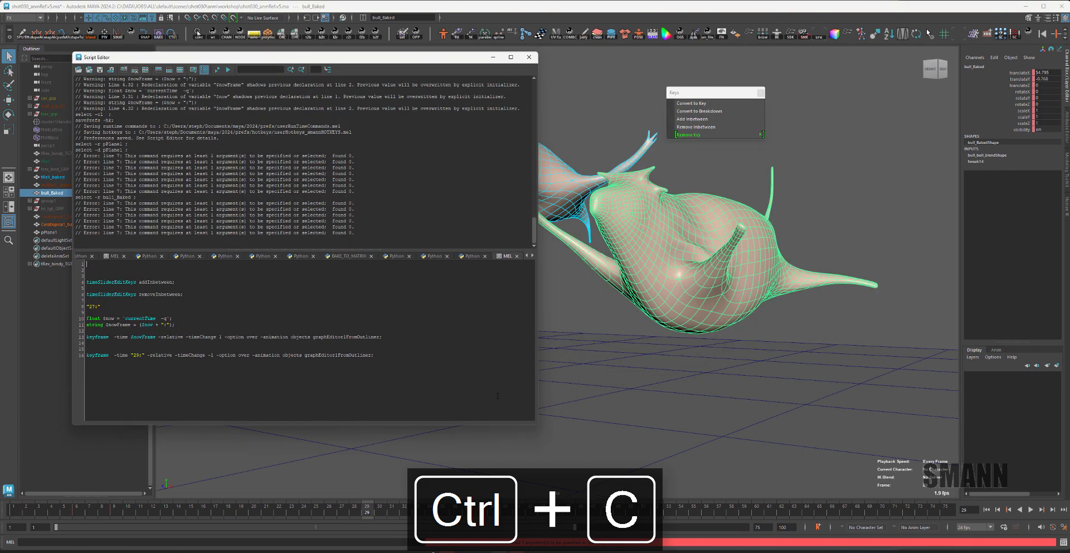
{"action": "key", "text": "ctrl+a"}
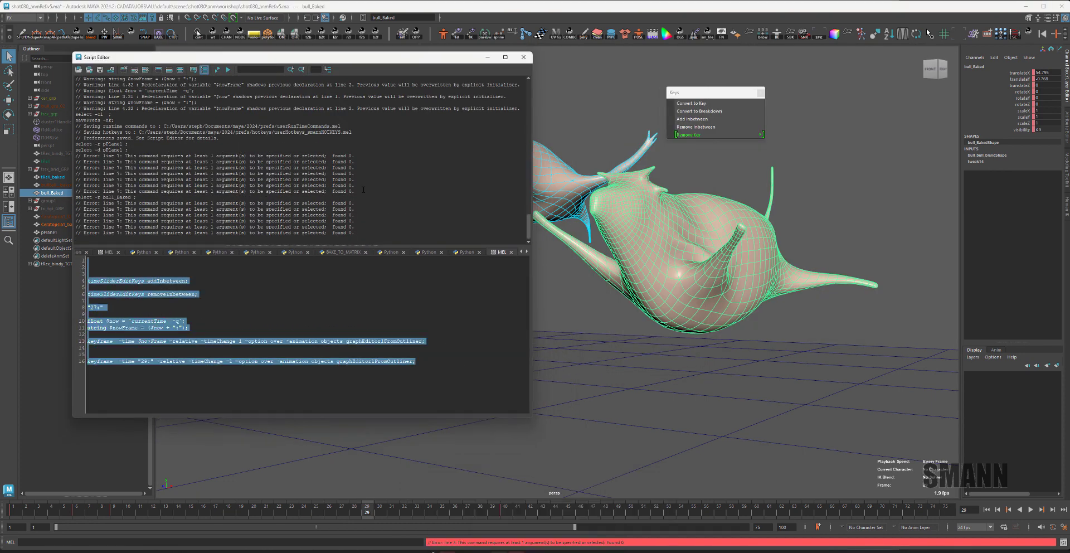
{"action": "key", "text": "ctrl+v"}
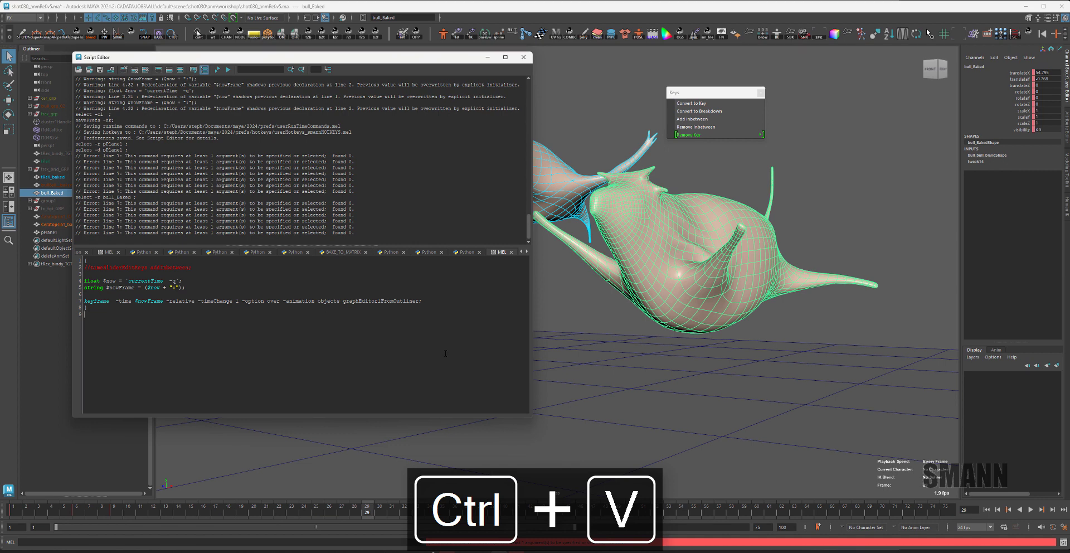
{"action": "key", "text": "ctrl+a"}
{"action": "key", "text": "KP_Enter"}
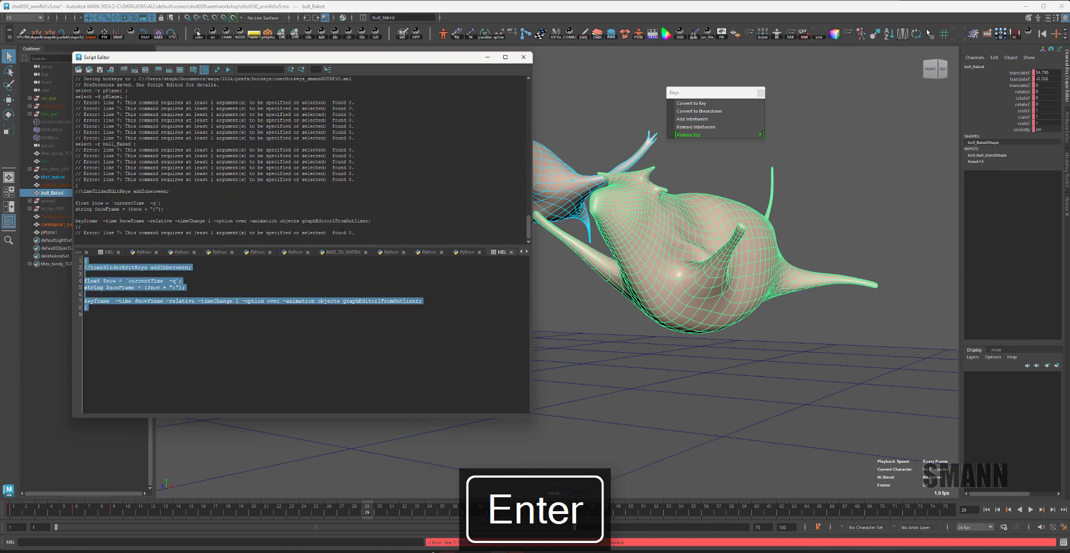
Rerun the whole script, and test only its variable and keyframe lines without the enclosing braces.
{"action": "left_click", "coordinate": [394, 304]}
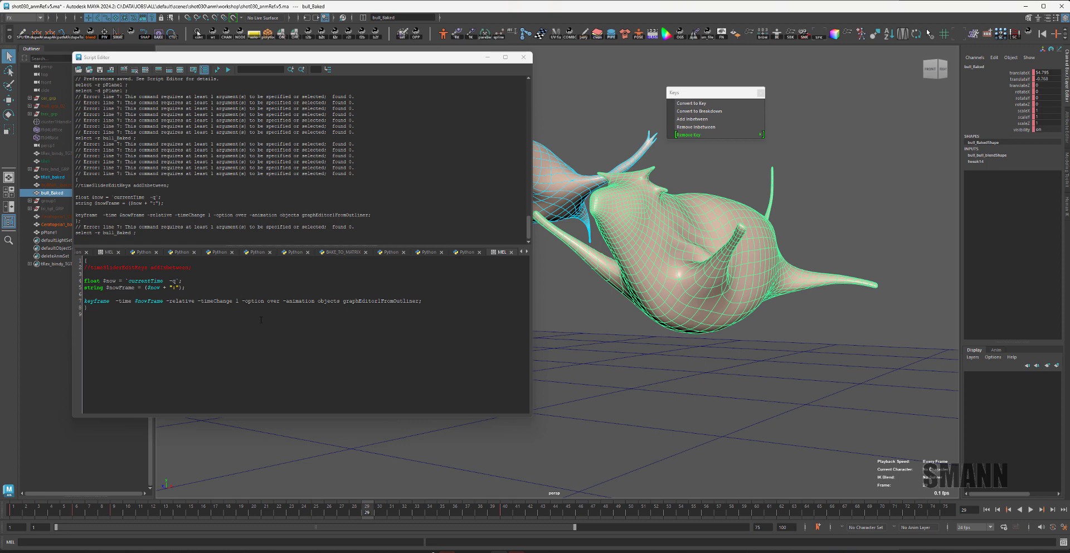
{"action": "key", "text": "ctrl+a"}
{"action": "key", "text": "KP_Enter"}
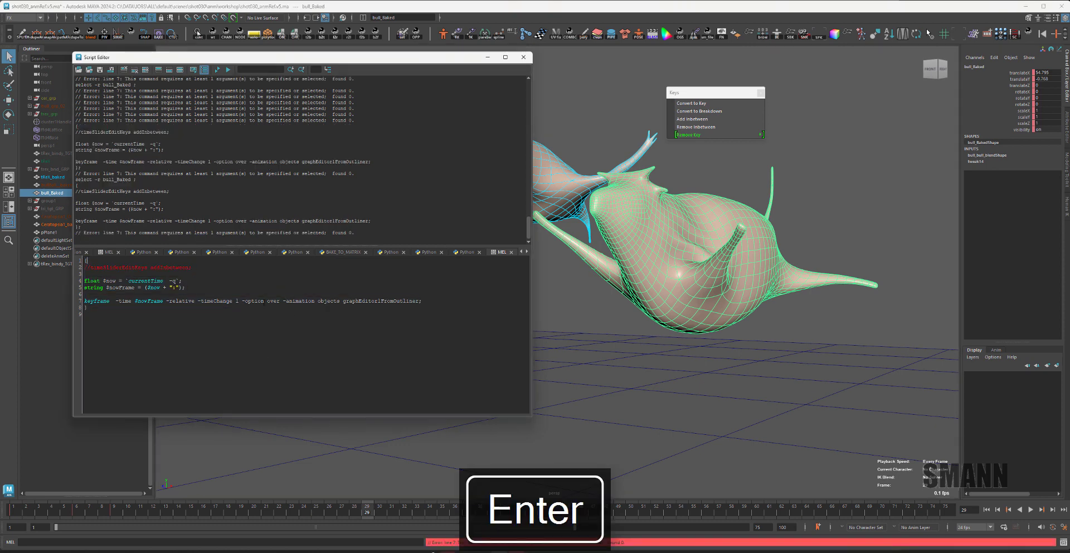
{"action": "left_click_drag", "start_coordinate": [449, 302], "coordinate": [87, 274]}
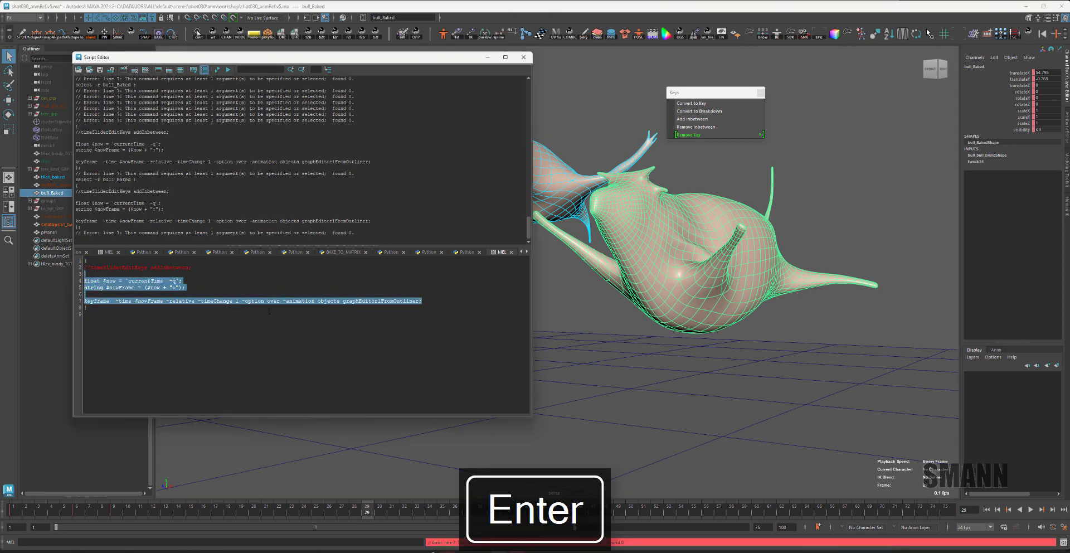
{"action": "key", "text": "KP_Enter"}
{"action": "left_click_drag", "start_coordinate": [423, 301], "coordinate": [92, 282]}
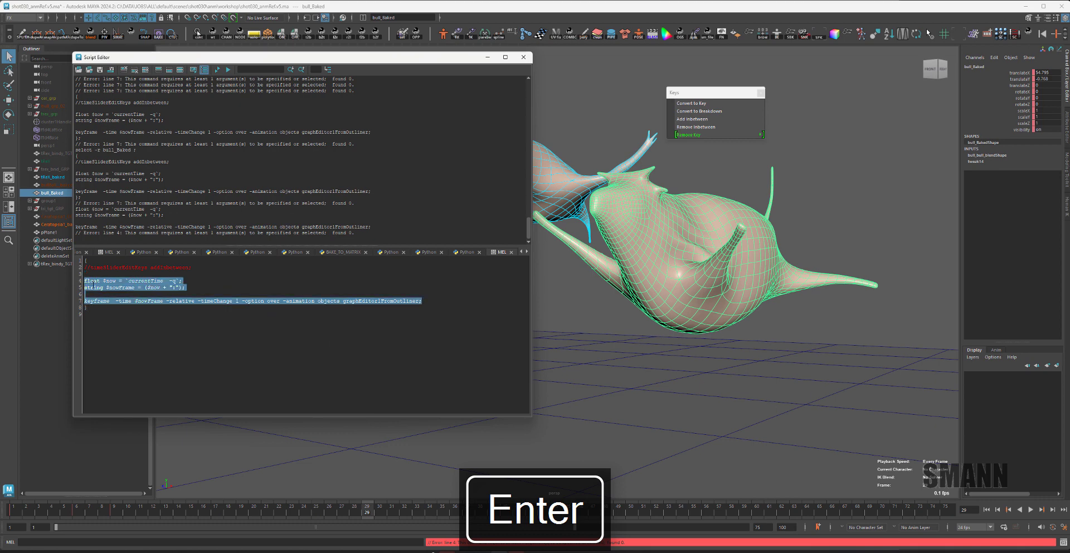
{"action": "key", "text": "KP_Enter"}
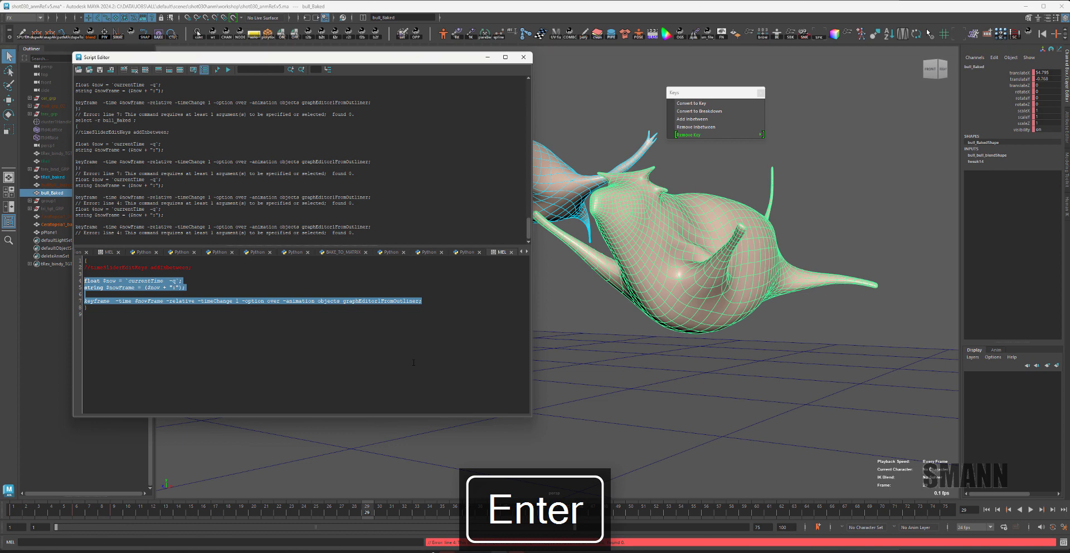
Delete the blank lines before the keyframe command and the float declaration, and run the lines below the comment.
{"action": "left_click", "coordinate": [305, 317]}
{"action": "key", "text": "Up"}
{"action": "key", "text": "Up"}
{"action": "key", "text": "Up"}
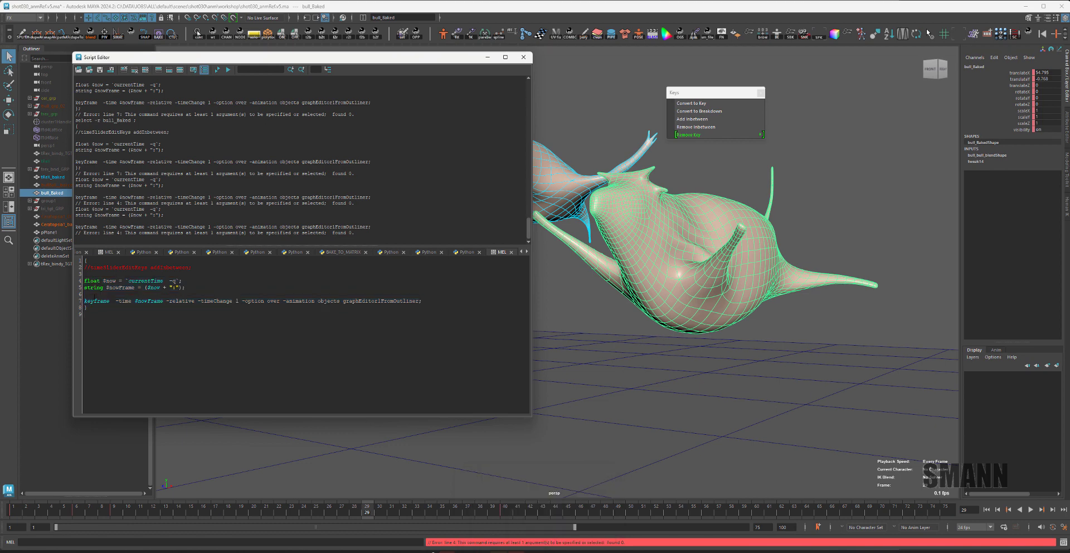
{"action": "key", "text": "BackSpace"}
{"action": "key", "text": "Up"}
{"action": "key", "text": "BackSpace"}
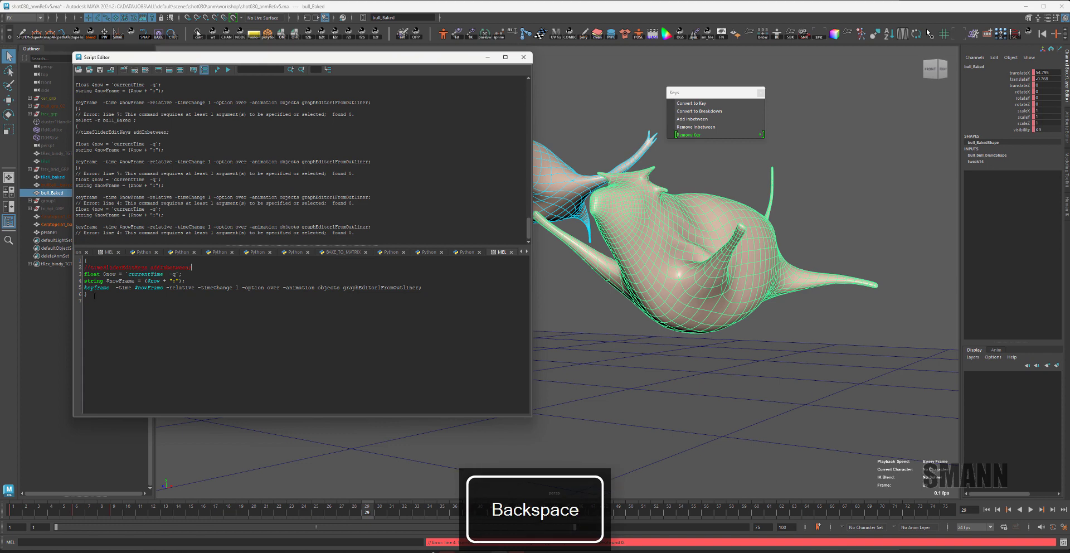
{"action": "left_click_drag", "start_coordinate": [440, 294], "coordinate": [60, 276]}
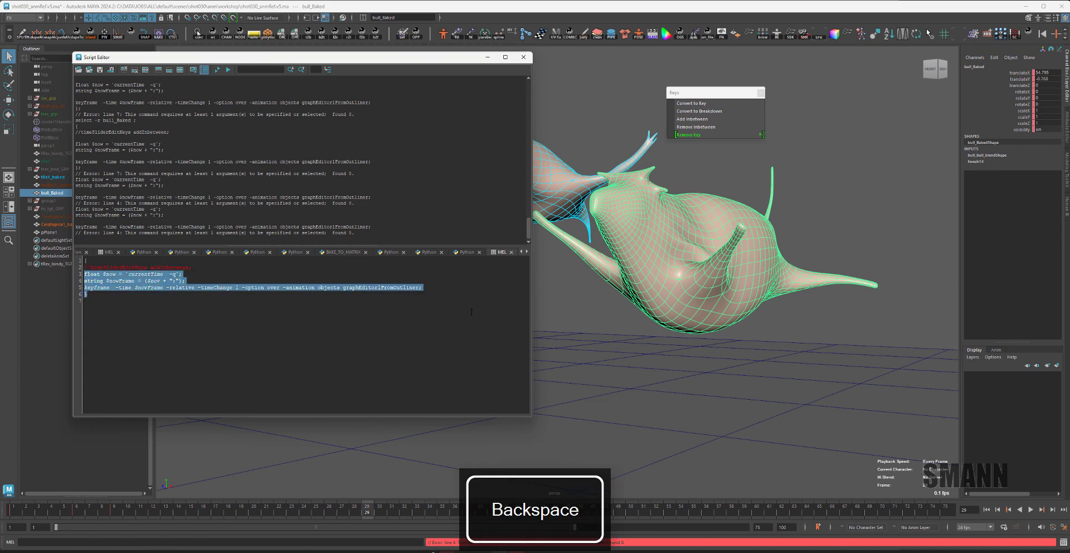
{"action": "key", "text": "KP_Enter"}
{"action": "left_click", "coordinate": [323, 295]}
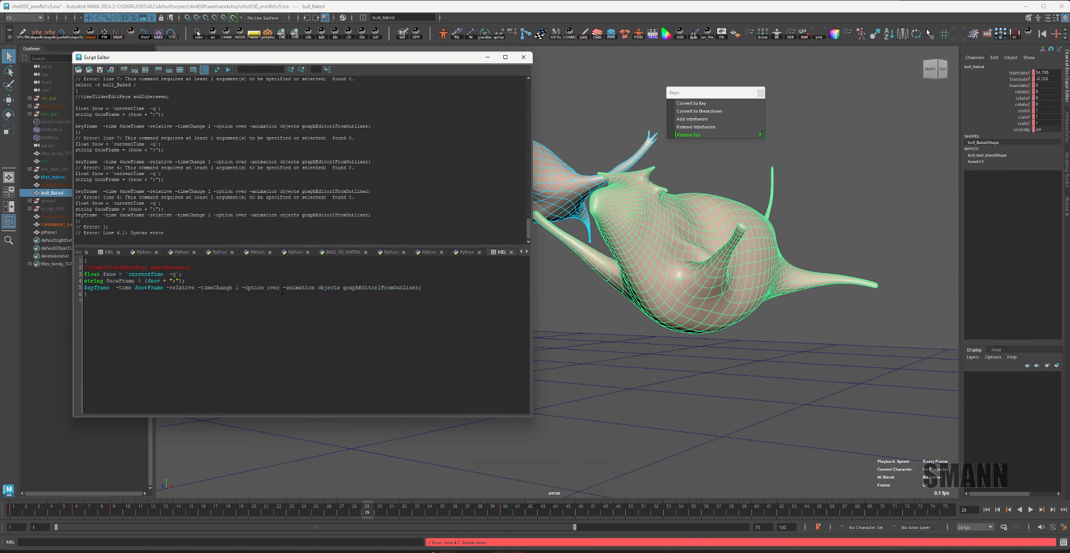
Put the keyframe command's -option value in double quotes as "over" and run the whole script.
{"action": "key", "text": "Left"}
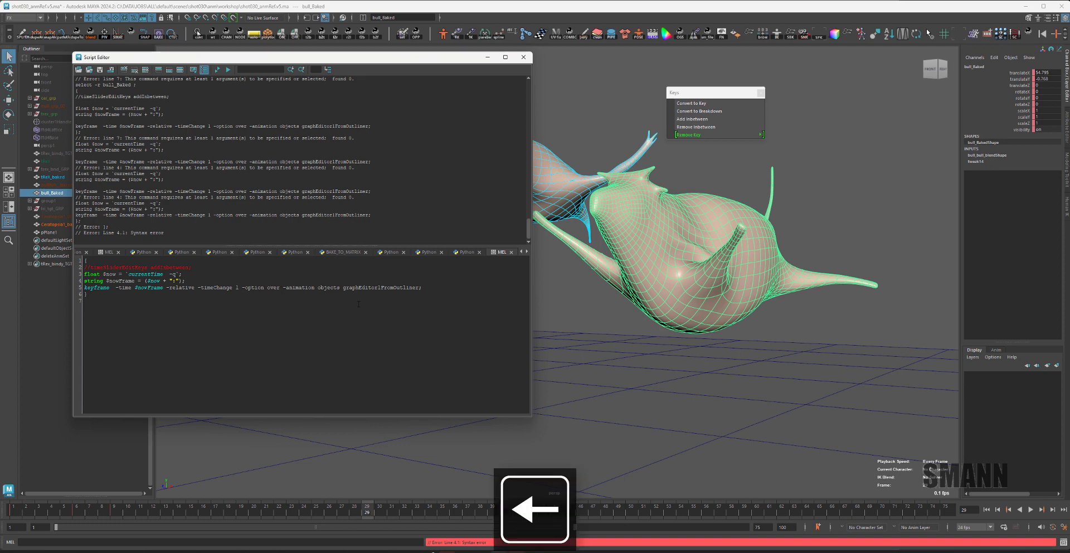
{"action": "key", "text": "Right"}
{"action": "key", "text": "Left"}
{"action": "key", "text": "BackSpace"}
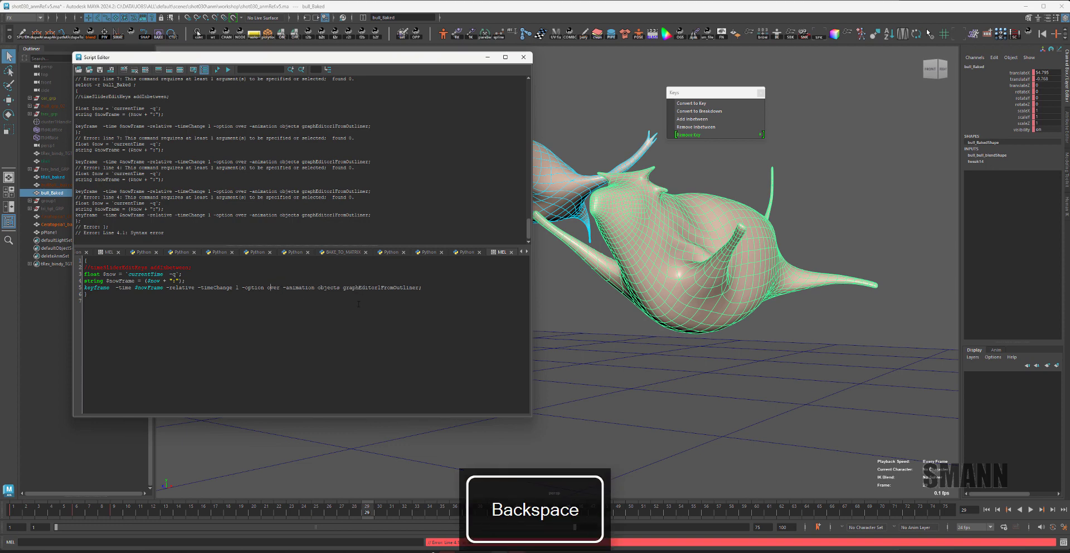
{"action": "key", "text": "Left"}
{"action": "type", "text": "'"}
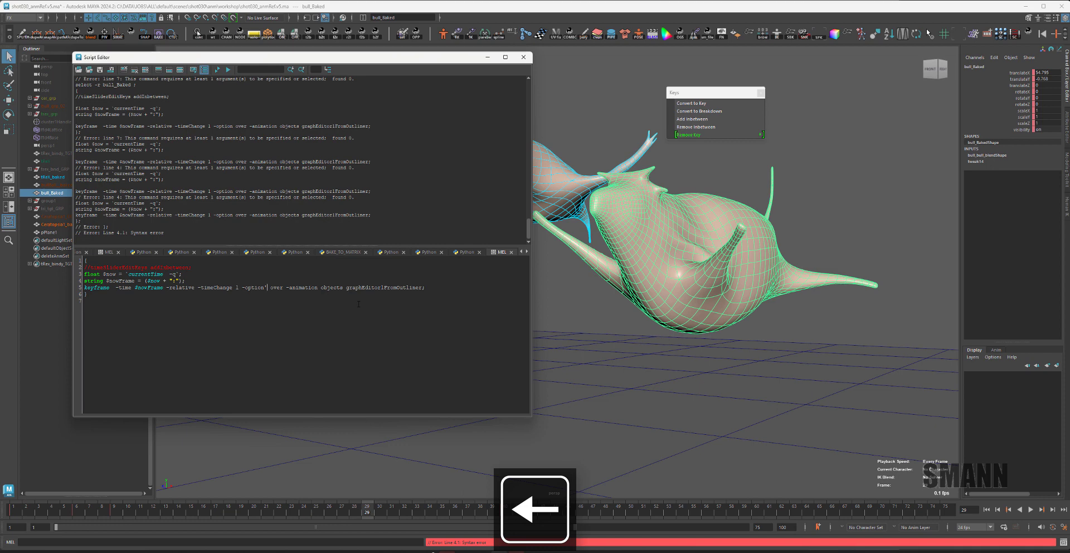
{"action": "key", "text": "BackSpace"}
{"action": "key", "text": "Right"}
{"action": "type", "text": "\"over\""}
{"action": "key", "text": "ctrl+a"}
{"action": "key", "text": "Return"}
{"action": "left_click", "coordinate": [376, 359]}
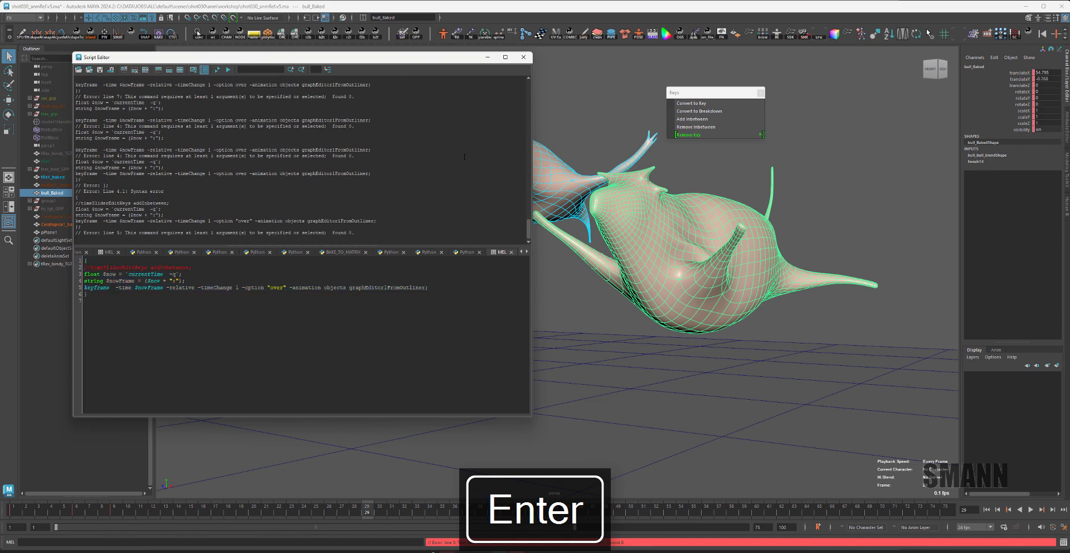
Clear the object selection, open the Graph Editor beside the Script Editor, and run the whole script with nothing selected.
{"action": "left_click", "coordinate": [600, 111]}
{"action": "key", "text": "space"}
{"action": "left_click", "coordinate": [603, 75]}
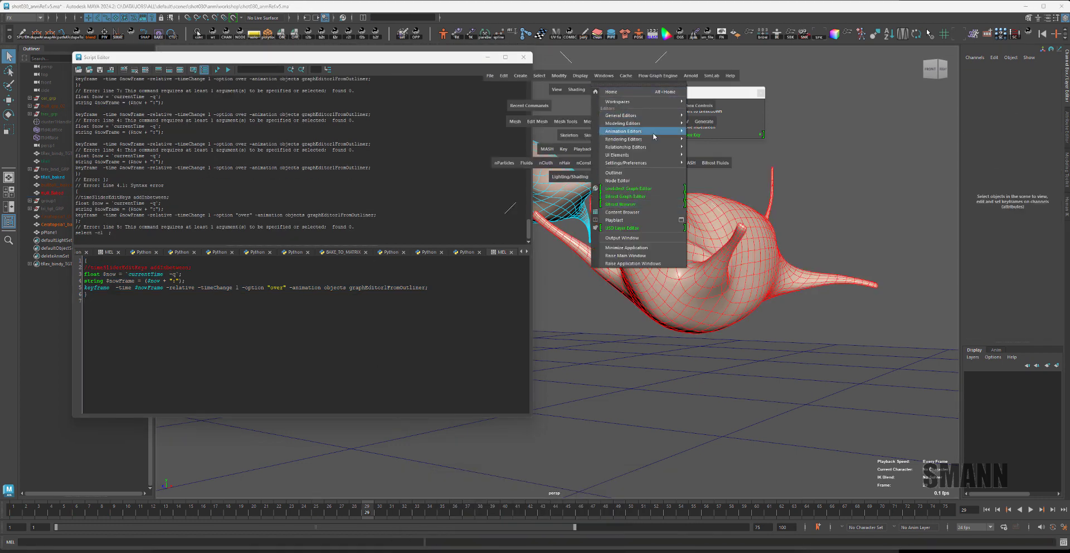
{"action": "mouse_move", "coordinate": [640, 131]}
{"action": "left_click", "coordinate": [705, 132]}
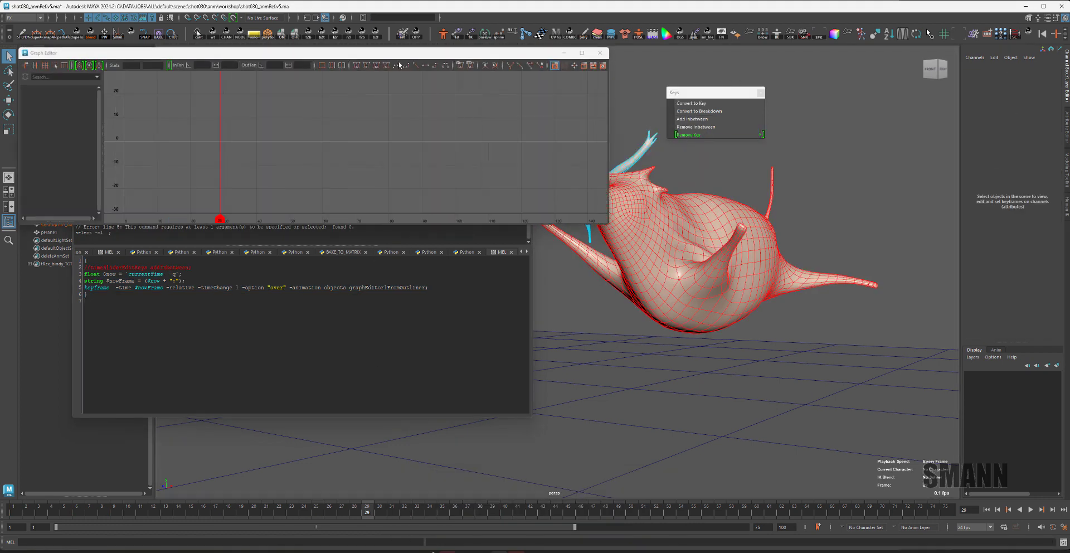
{"action": "left_click_drag", "start_coordinate": [399, 52], "coordinate": [804, 291]}
{"action": "left_click", "coordinate": [270, 344]}
{"action": "key", "text": "ctrl+a"}
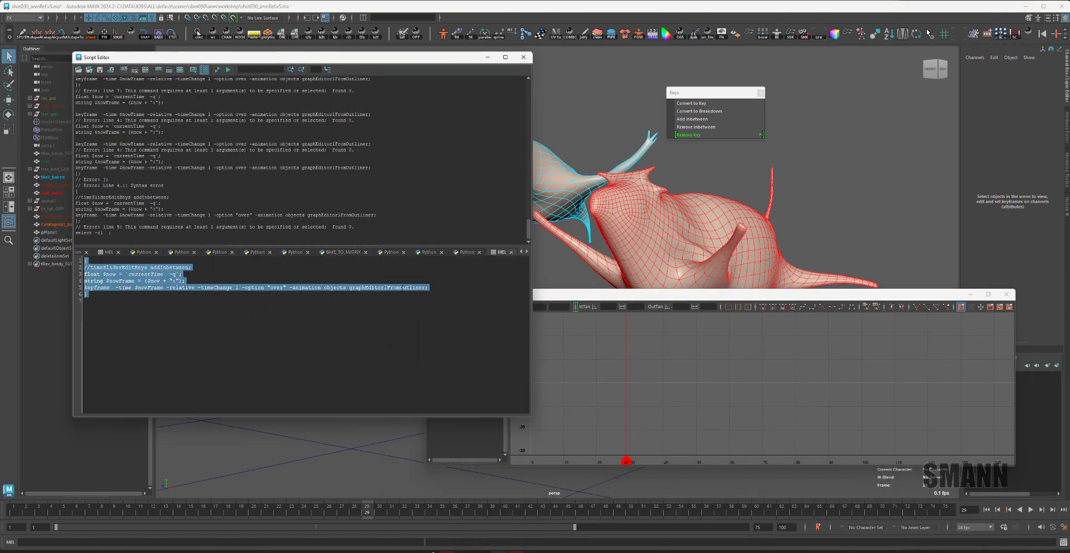
{"action": "key", "text": "ctrl+Return"}
Select the bull_Baked mesh, go to frame 22, and run the whole script repeatedly to shift the following keys forward.
{"action": "left_click", "coordinate": [646, 245]}
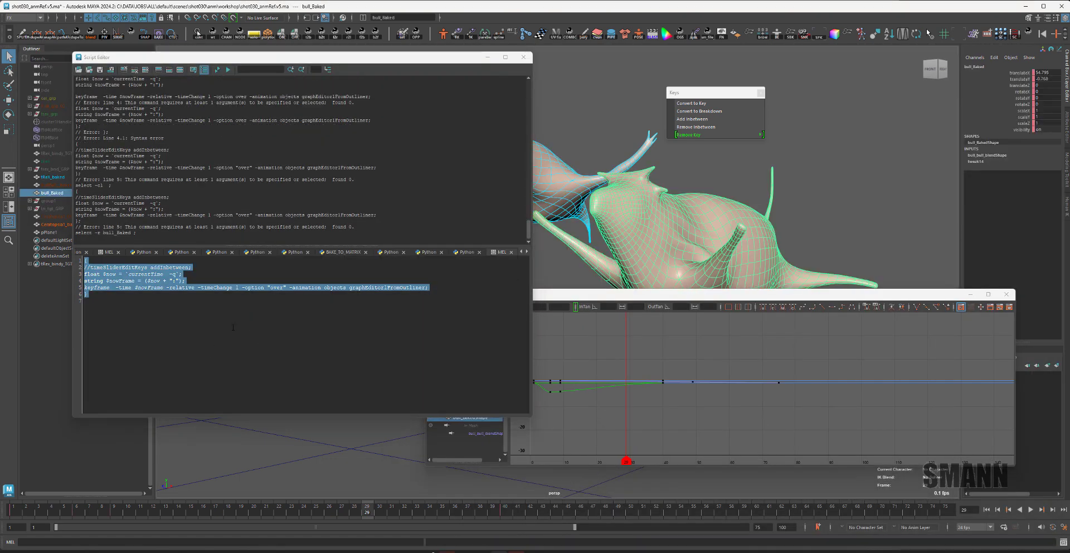
{"action": "left_click", "coordinate": [357, 356]}
{"action": "left_click", "coordinate": [277, 505]}
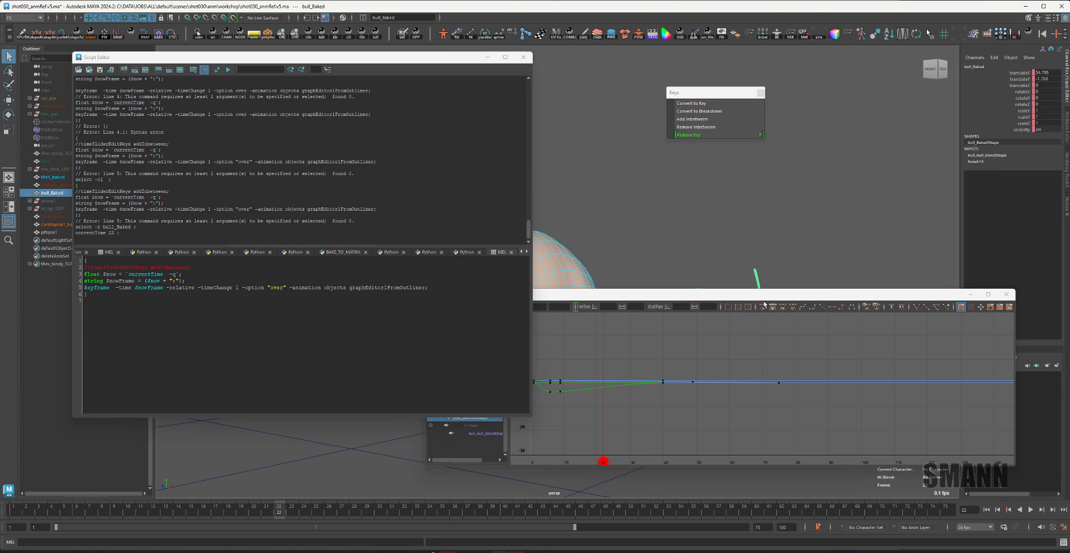
{"action": "left_click", "coordinate": [757, 278]}
{"action": "left_click_drag", "start_coordinate": [247, 373], "coordinate": [225, 239]}
{"action": "key", "text": "ctrl+Return"}
{"action": "key", "text": "ctrl+Return"}
{"action": "key", "text": "ctrl+Return"}
{"action": "key", "text": "ctrl+Return"}
{"action": "key", "text": "ctrl+Return"}
{"action": "key", "text": "ctrl+Return"}
{"action": "key", "text": "ctrl+Return"}
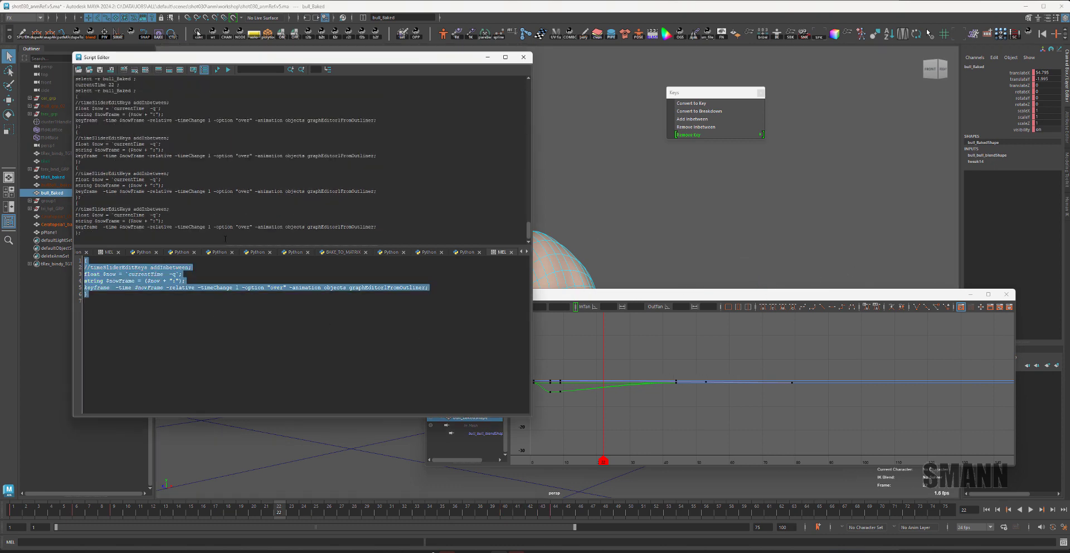
Close the Graph Editor, copy the corrected script, and run it several more times on bull_Baked.
{"action": "left_click", "coordinate": [1006, 294]}
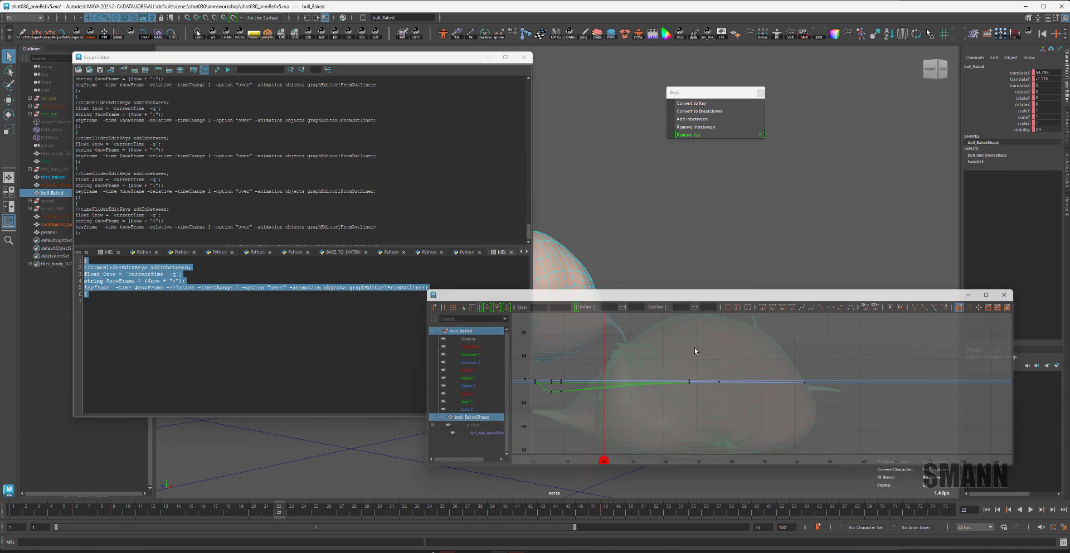
{"action": "key", "text": "ctrl+Return"}
{"action": "key", "text": "ctrl+Return"}
{"action": "key", "text": "ctrl+Return"}
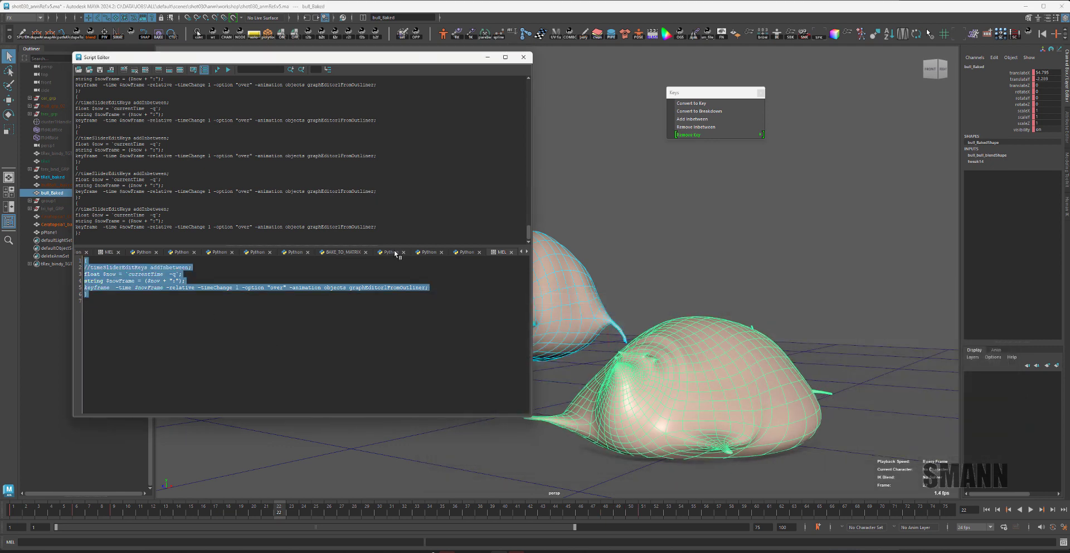
{"action": "left_click", "coordinate": [234, 329]}
{"action": "left_click_drag", "start_coordinate": [234, 329], "coordinate": [135, 199]}
{"action": "key", "text": "ctrl+c"}
{"action": "key", "text": "ctrl+Return"}
{"action": "key", "text": "ctrl+Return"}
{"action": "key", "text": "ctrl+Return"}
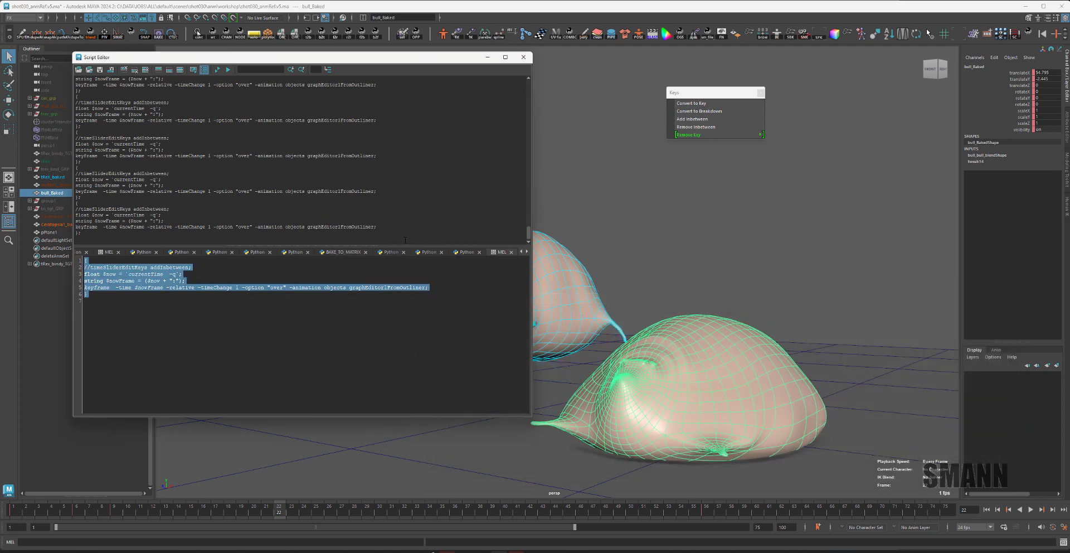
With the timeline at frame 29, paste a copy of the script below the original with its -timeChange value set to -1.
{"action": "left_click", "coordinate": [334, 460]}
{"action": "left_click_drag", "start_coordinate": [339, 508], "coordinate": [367, 507]}
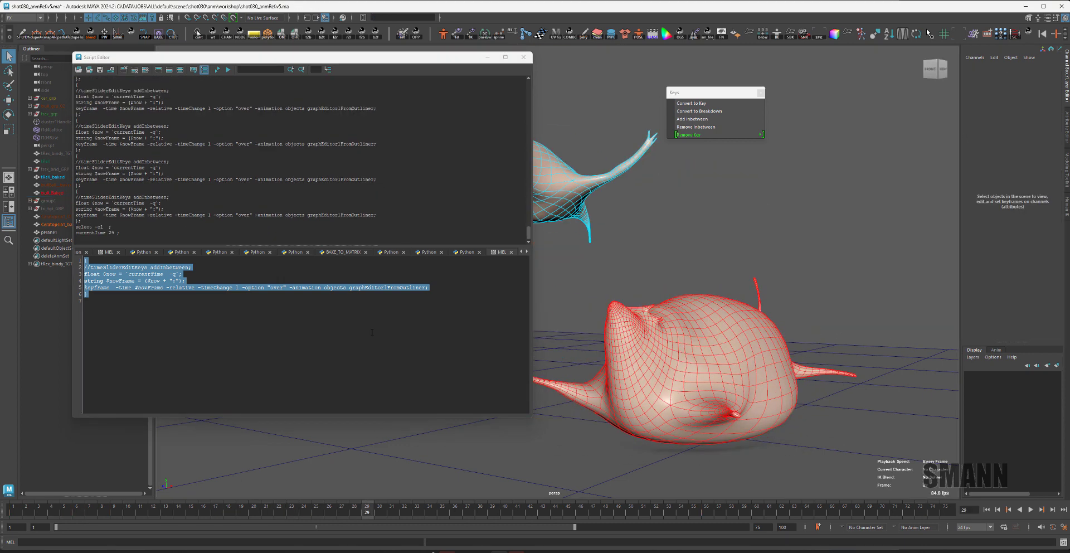
{"action": "left_click", "coordinate": [307, 322]}
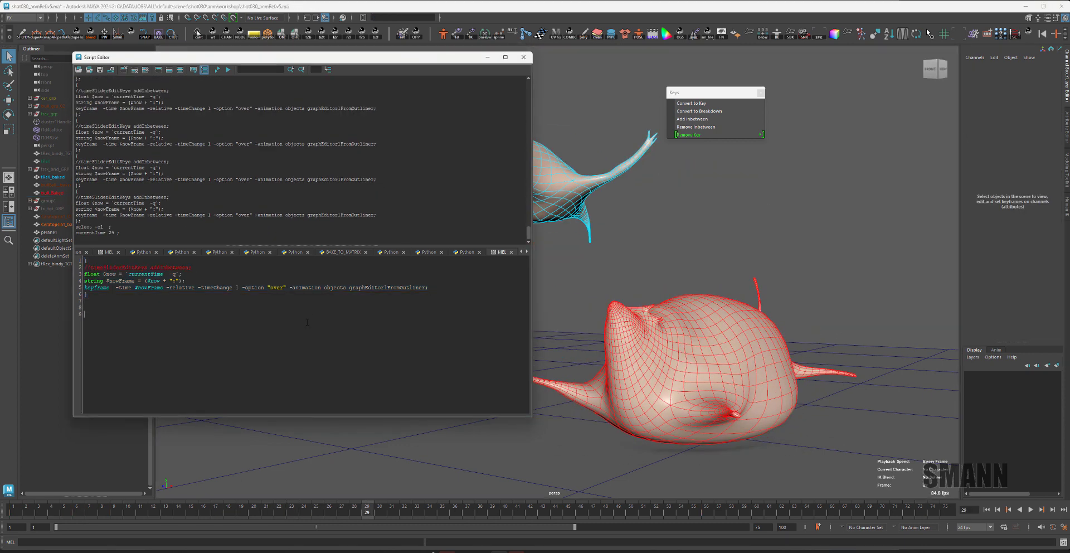
{"action": "key", "text": "ctrl+v"}
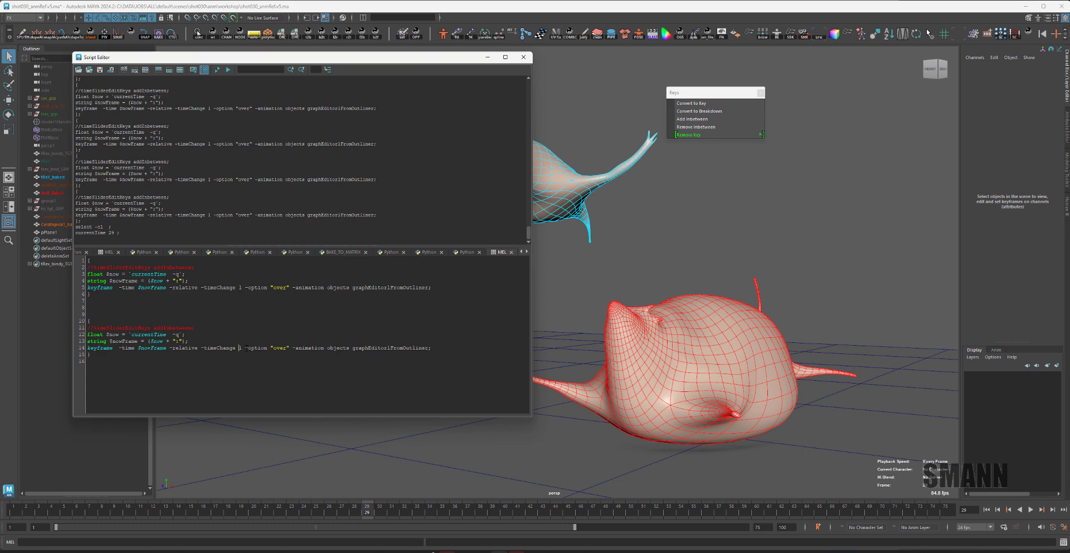
{"action": "type", "text": "-0."}
{"action": "key", "text": "BackSpace"}
{"action": "key", "text": "BackSpace"}
Select bull_Baked and run only the -1 script block repeatedly to shift the following keys back.
{"action": "left_click", "coordinate": [722, 369]}
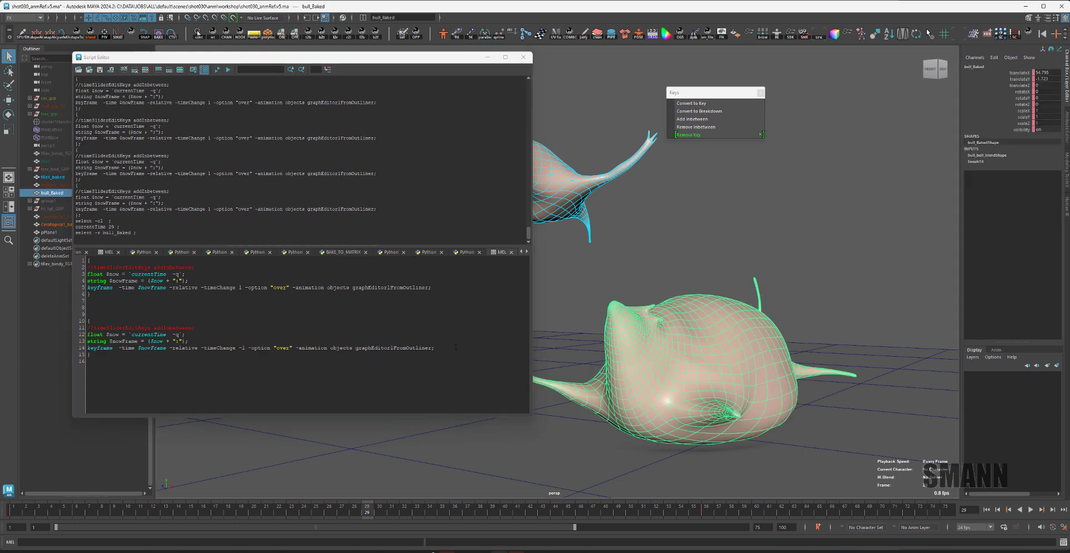
{"action": "left_click_drag", "start_coordinate": [92, 354], "coordinate": [88, 293]}
{"action": "left_click_drag", "start_coordinate": [91, 355], "coordinate": [88, 320]}
{"action": "key", "text": "ctrl+Return"}
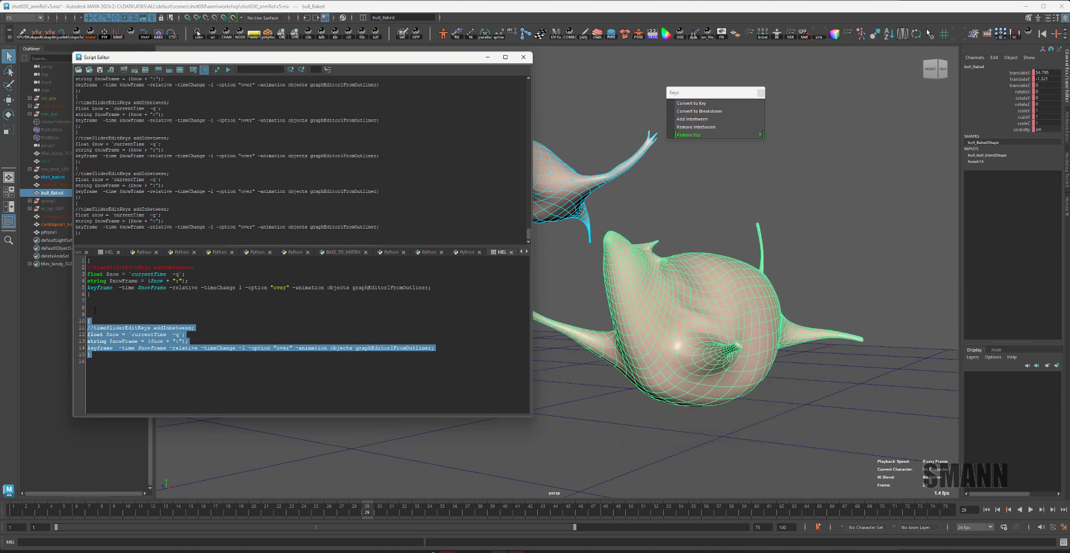
Close the Script Editor and scrub the timeline to frame 24 to check the animation.
{"action": "left_click", "coordinate": [376, 281]}
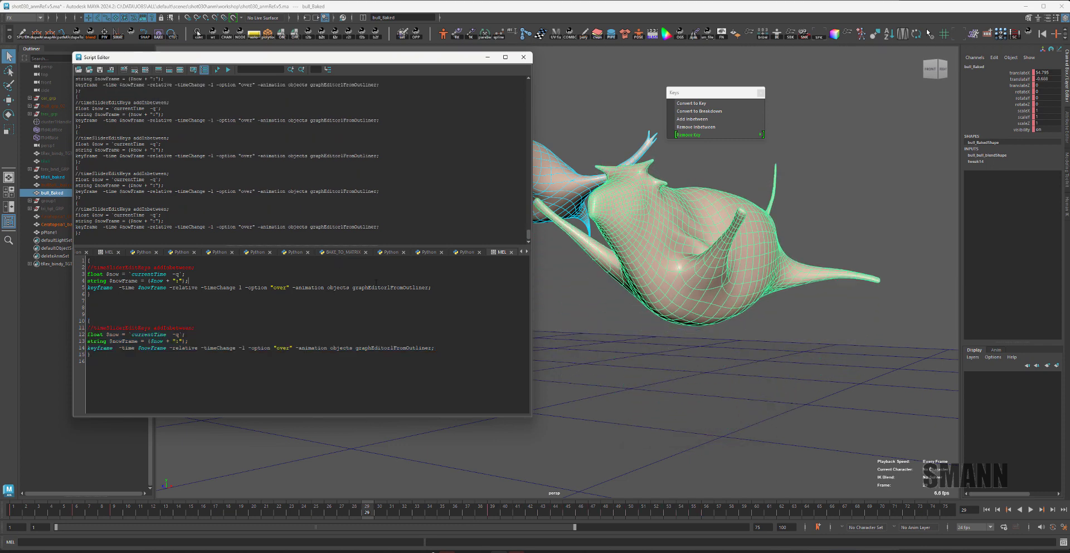
{"action": "left_click", "coordinate": [523, 57]}
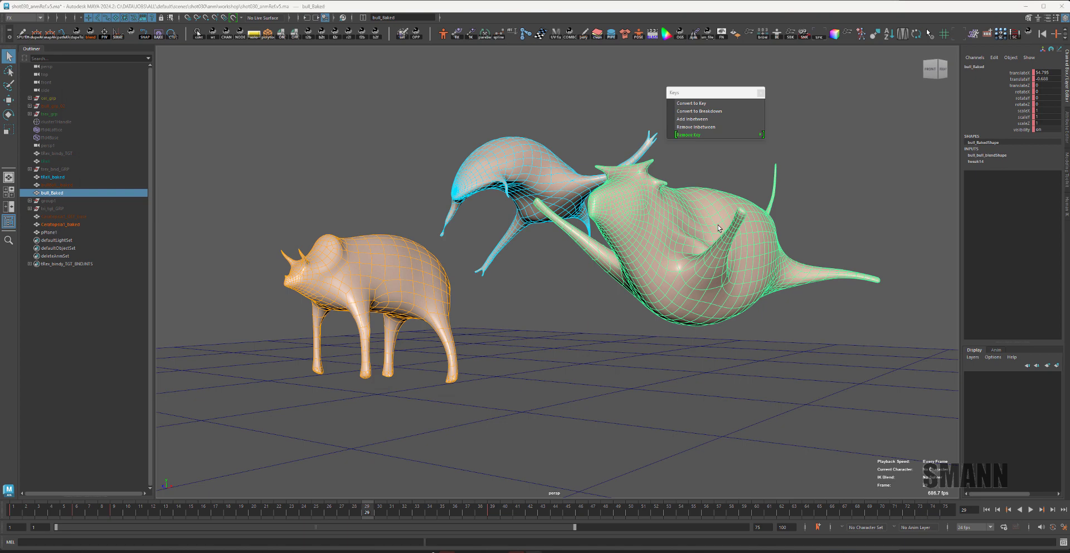
{"action": "left_click_drag", "start_coordinate": [391, 499], "coordinate": [449, 393]}
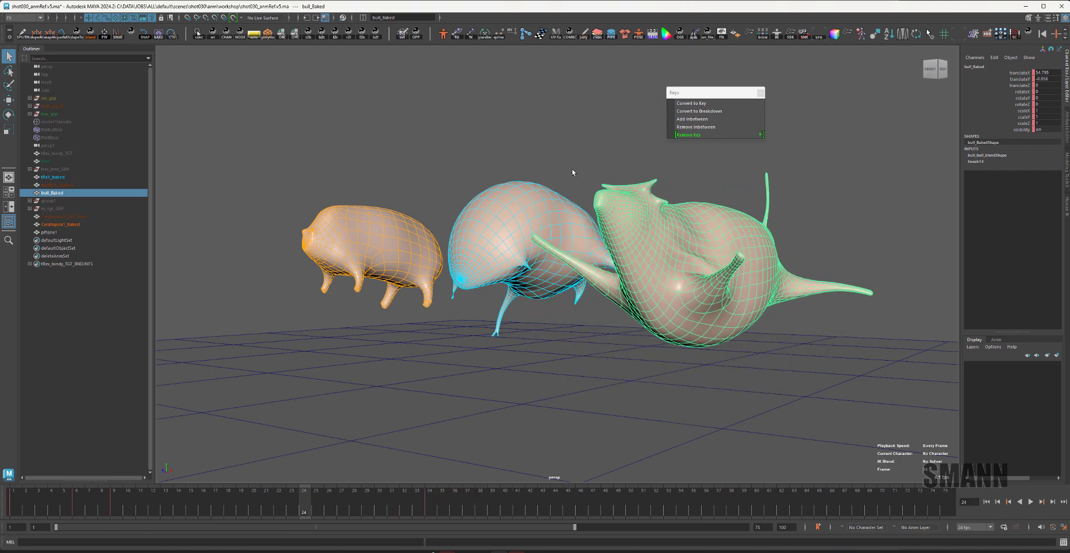
Open the Dope Sheet for bull_Baked and resize its window to be wider and shorter.
{"action": "key", "text": "space"}
{"action": "left_click", "coordinate": [328, 100]}
{"action": "mouse_move", "coordinate": [360, 159]}
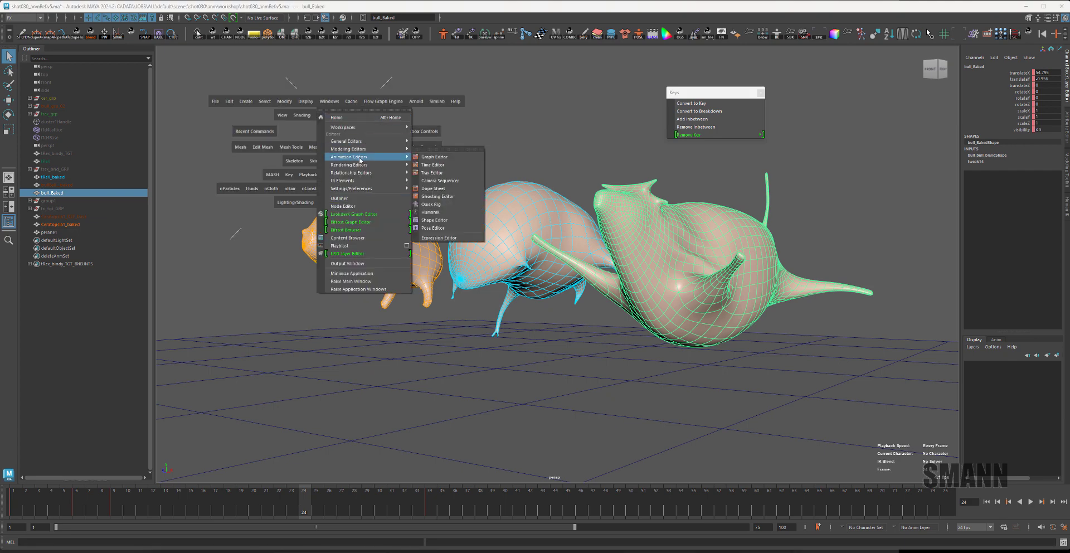
{"action": "left_click", "coordinate": [438, 196]}
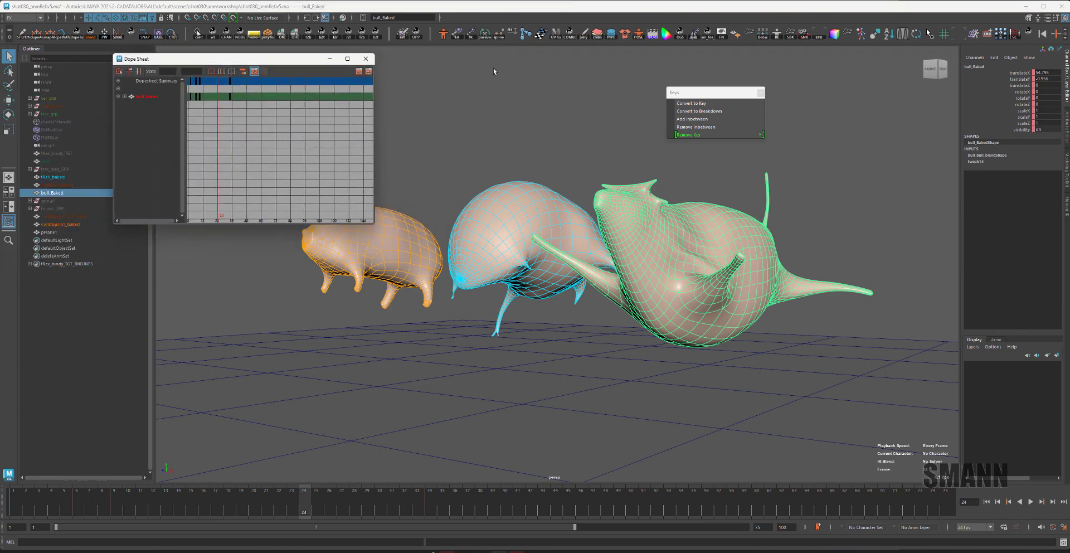
{"action": "left_click_drag", "start_coordinate": [372, 227], "coordinate": [517, 168]}
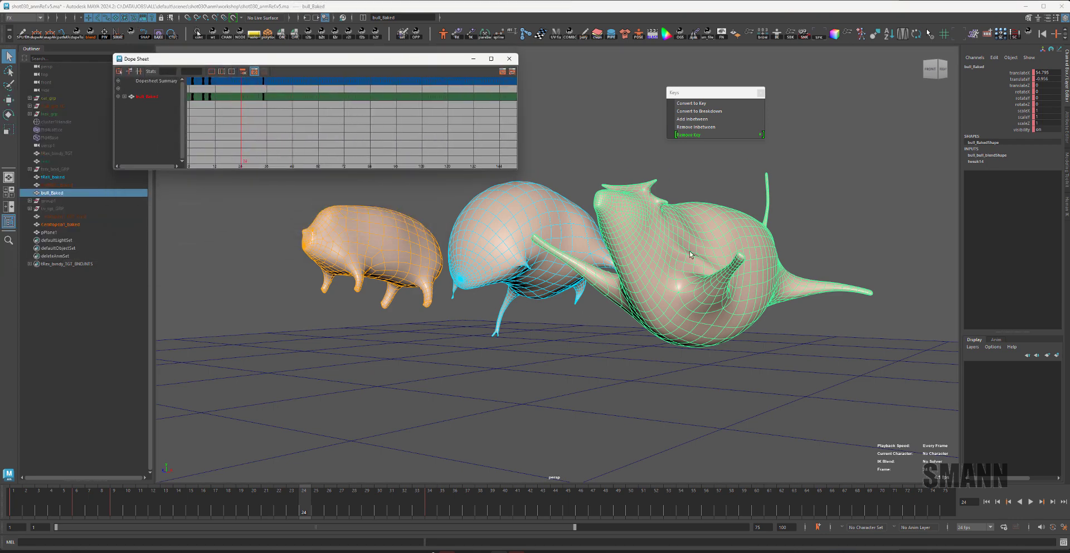
Examine the bull_Baked hierarchy's keys in the Dope Sheet with and without the bull_bull_blendShape input selected, and reselect the bull mesh.
{"action": "left_click", "coordinate": [125, 97]}
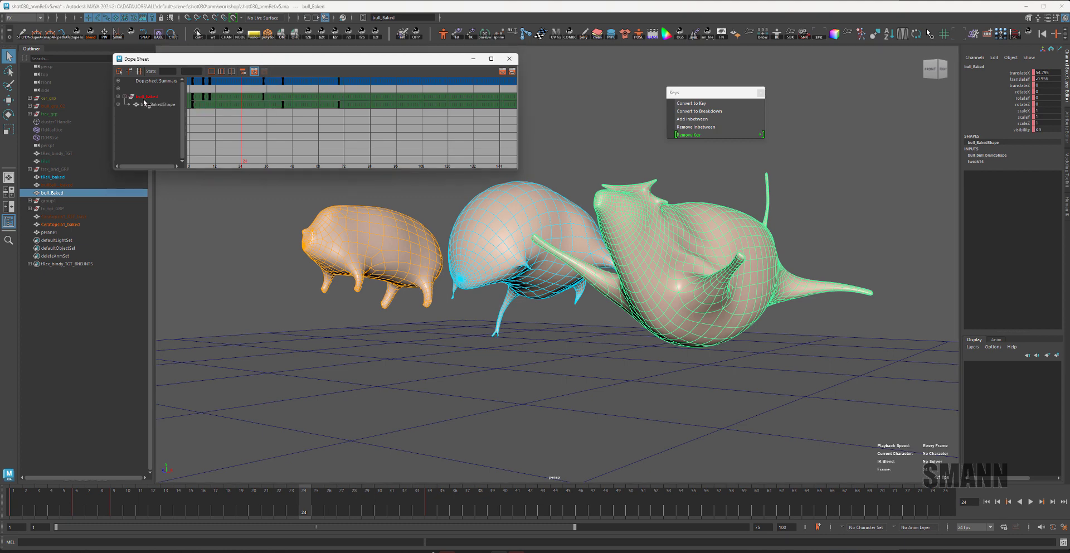
{"action": "left_click", "coordinate": [125, 97]}
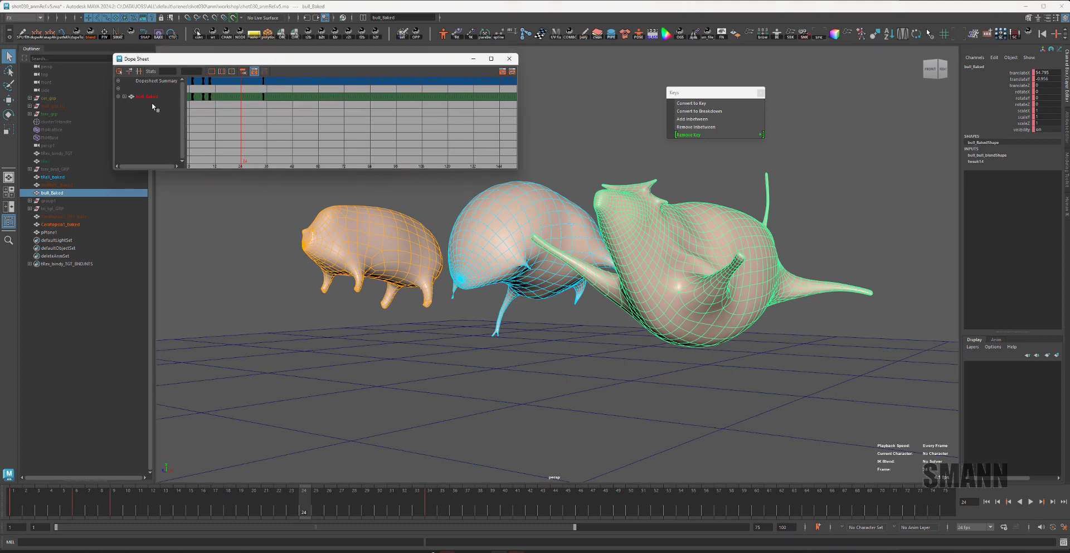
{"action": "left_click", "coordinate": [124, 97]}
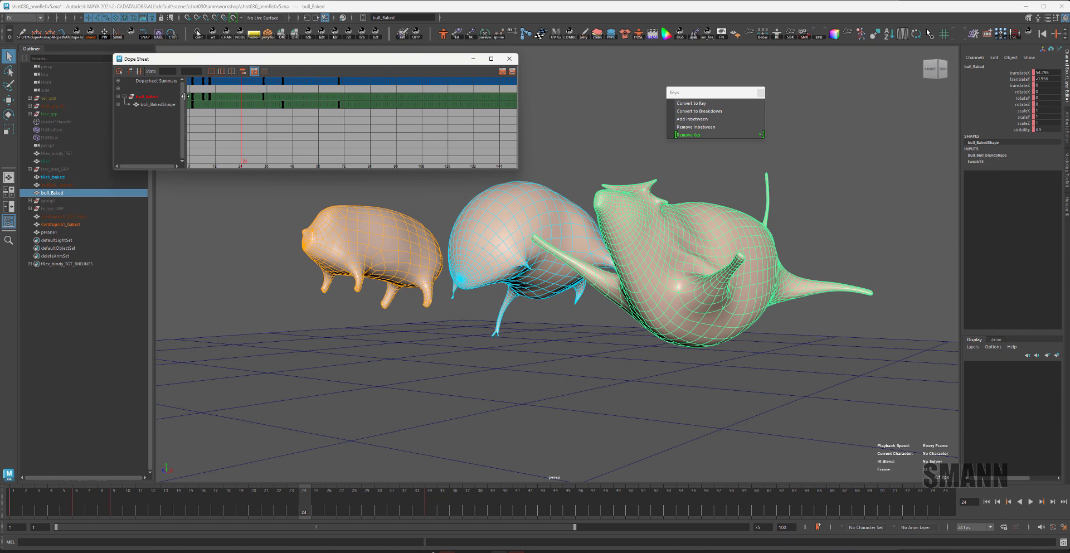
{"action": "left_click", "coordinate": [124, 97]}
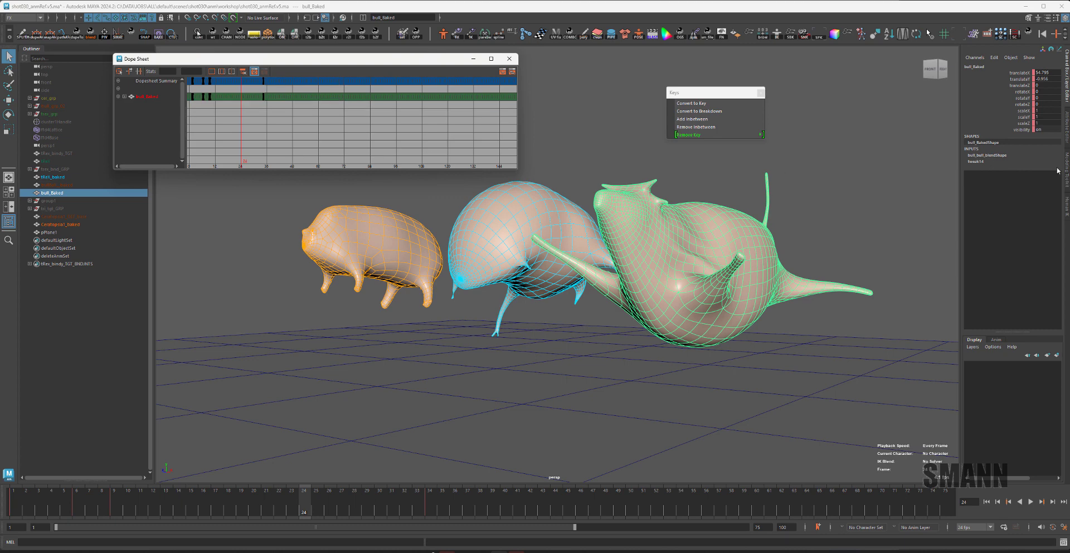
{"action": "left_click", "coordinate": [979, 156]}
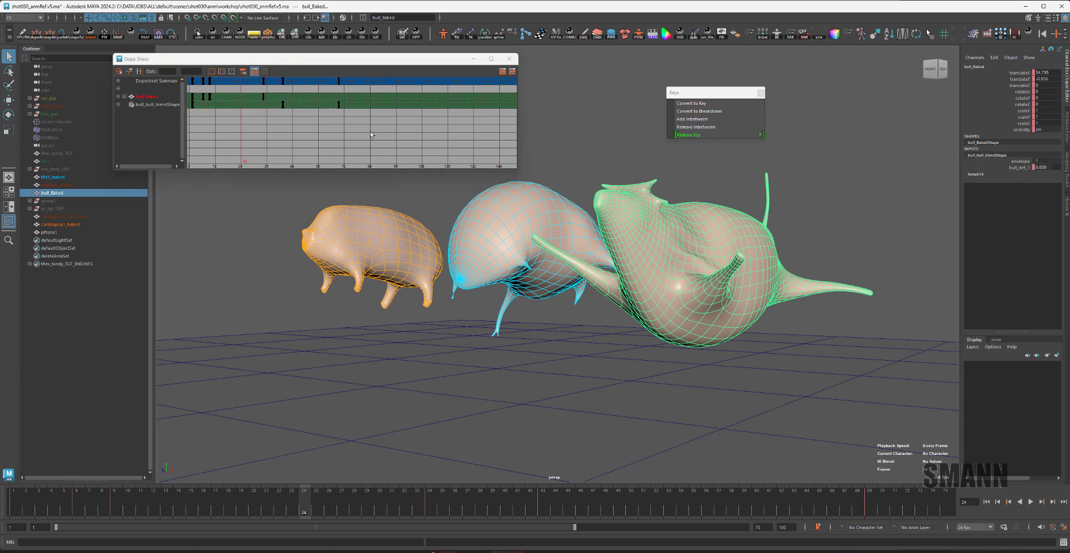
{"action": "left_click", "coordinate": [124, 97]}
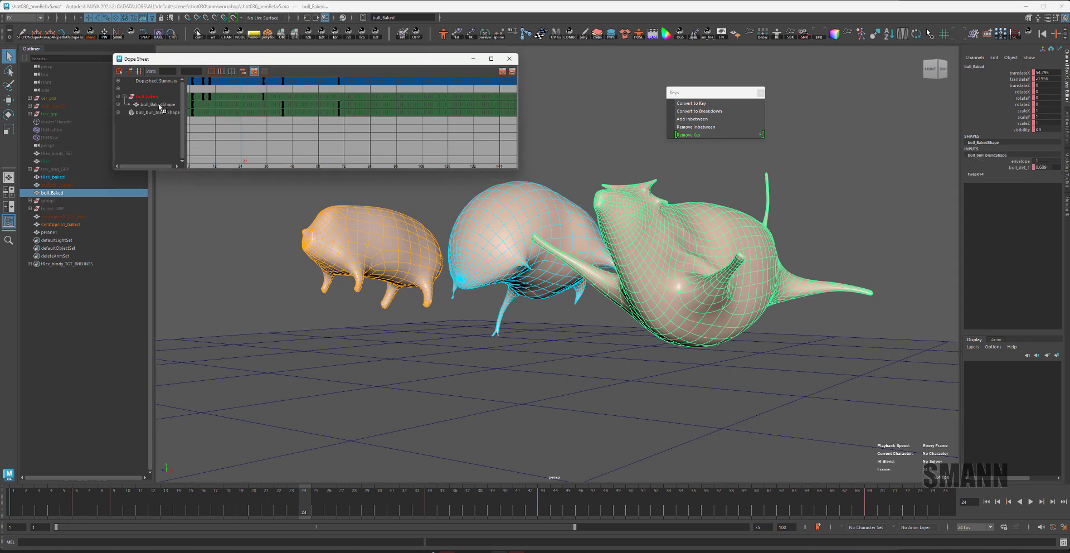
{"action": "left_click", "coordinate": [124, 97]}
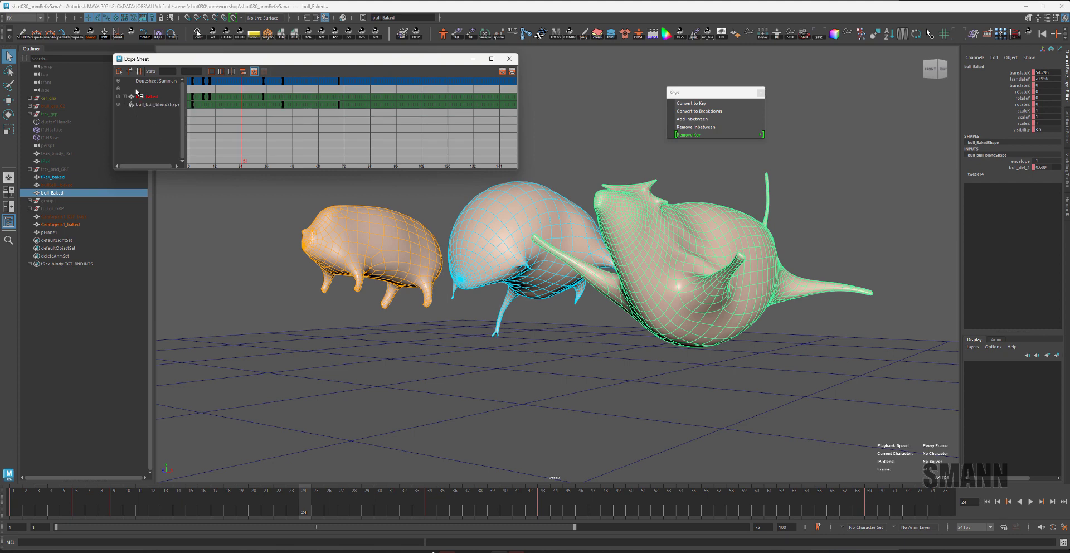
{"action": "left_click", "coordinate": [736, 246]}
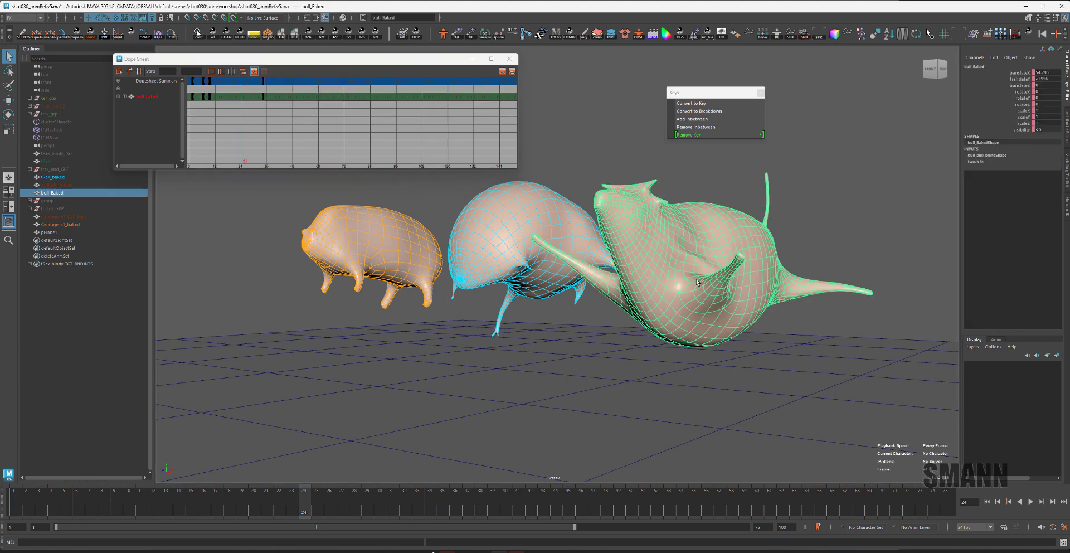
Shift bull_Baked's keys after frame 24 forward repeatedly, with its shape row expanded in the Dope Sheet for comparison.
{"action": "key", "text": "g"}
{"action": "key", "text": "g"}
{"action": "key", "text": "g"}
{"action": "key", "text": "g"}
{"action": "key", "text": "g"}
{"action": "key", "text": "g"}
{"action": "key", "text": "g"}
{"action": "key", "text": "g"}
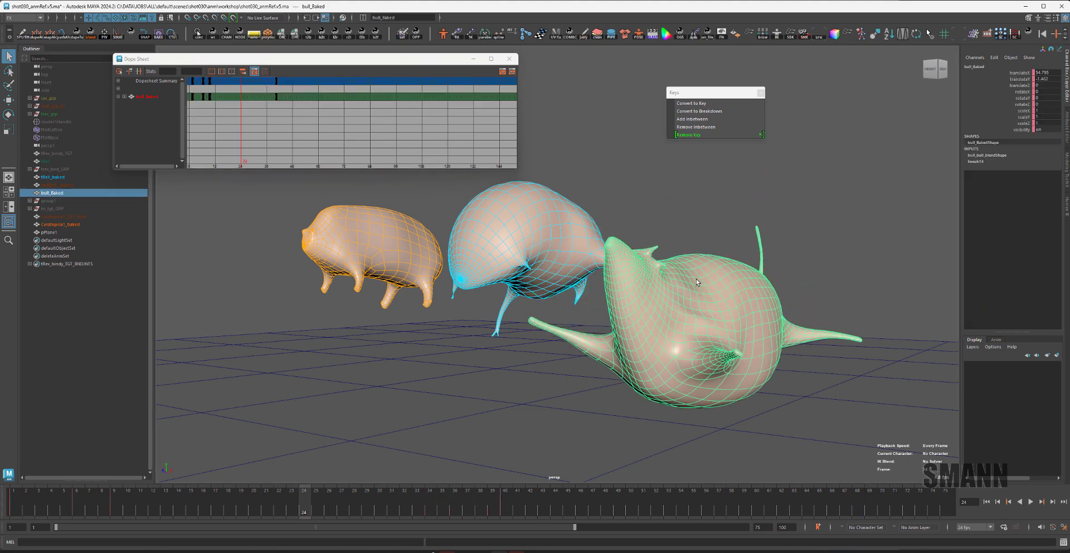
{"action": "left_click", "coordinate": [124, 97]}
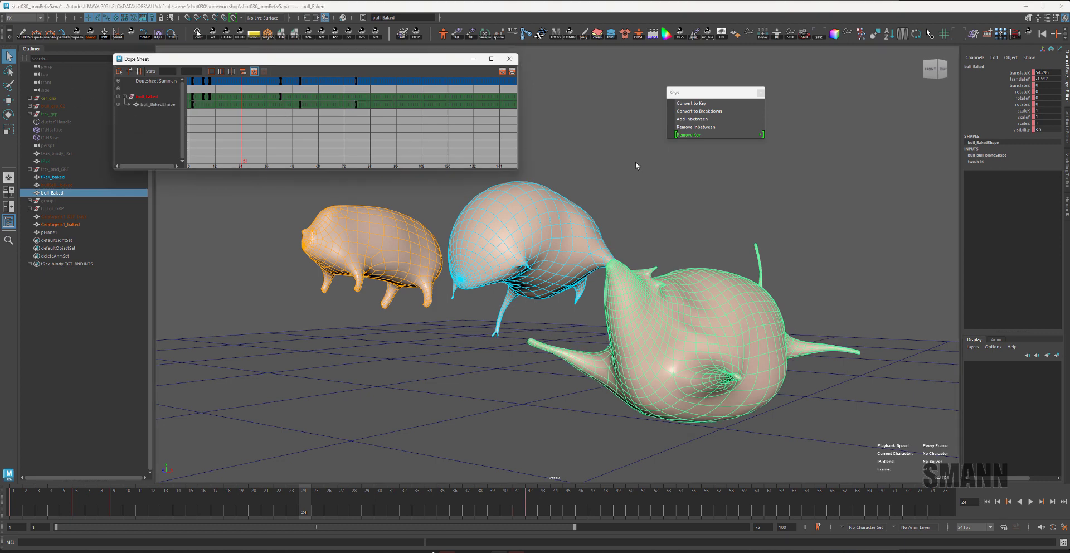
{"action": "key", "text": "g"}
{"action": "key", "text": "g"}
{"action": "key", "text": "g"}
Undo the last several key shifts on bull_Baked.
{"action": "key", "text": "ctrl+z"}
{"action": "key", "text": "ctrl+z"}
{"action": "key", "text": "ctrl+z"}
{"action": "key", "text": "ctrl+z"}
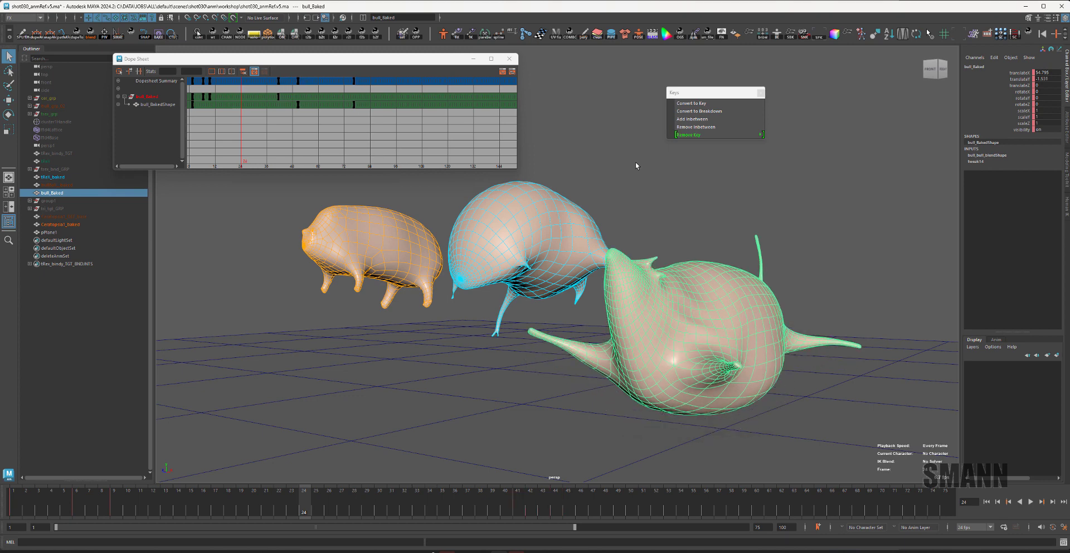
{"action": "key", "text": "ctrl+z"}
{"action": "key", "text": "ctrl+z"}
{"action": "key", "text": "ctrl+z"}
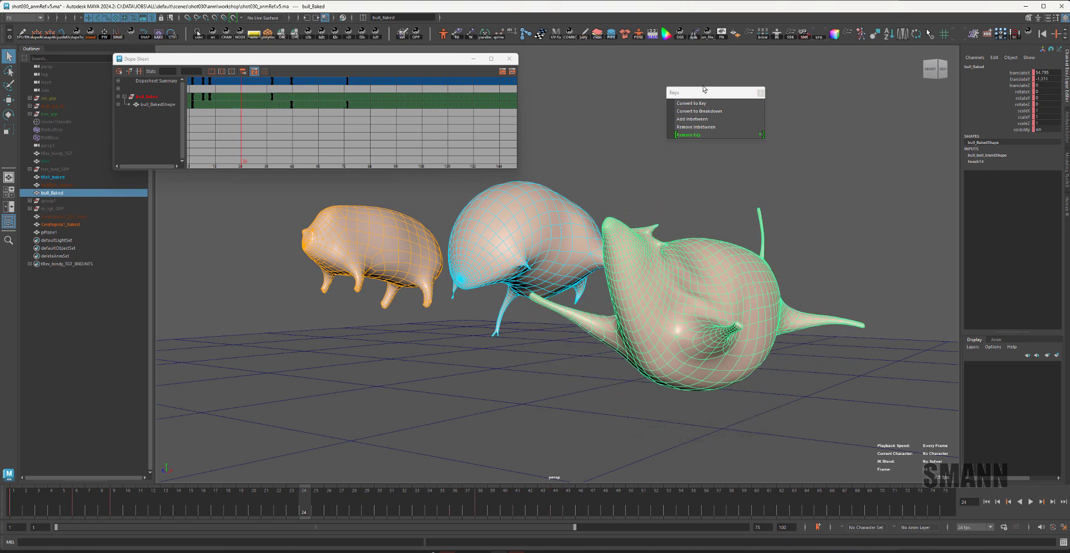
Move the floating Keys window below the characters and add five inbetweens at frame 24 on bull_Baked.
{"action": "left_click_drag", "start_coordinate": [703, 89], "coordinate": [340, 343]}
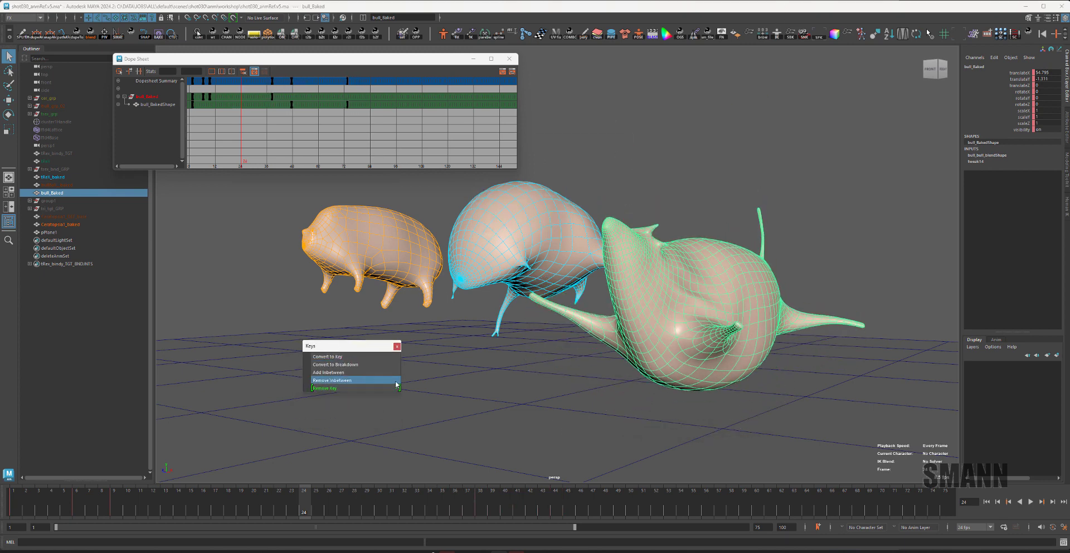
{"action": "left_click", "coordinate": [348, 373]}
{"action": "left_click", "coordinate": [347, 374]}
{"action": "left_click", "coordinate": [348, 374]}
{"action": "left_click", "coordinate": [348, 374]}
{"action": "left_click", "coordinate": [348, 373]}
Remove seven inbetweens at frame 24 on bull_Baked.
{"action": "left_click", "coordinate": [346, 378]}
{"action": "left_click", "coordinate": [345, 379]}
{"action": "left_click", "coordinate": [346, 378]}
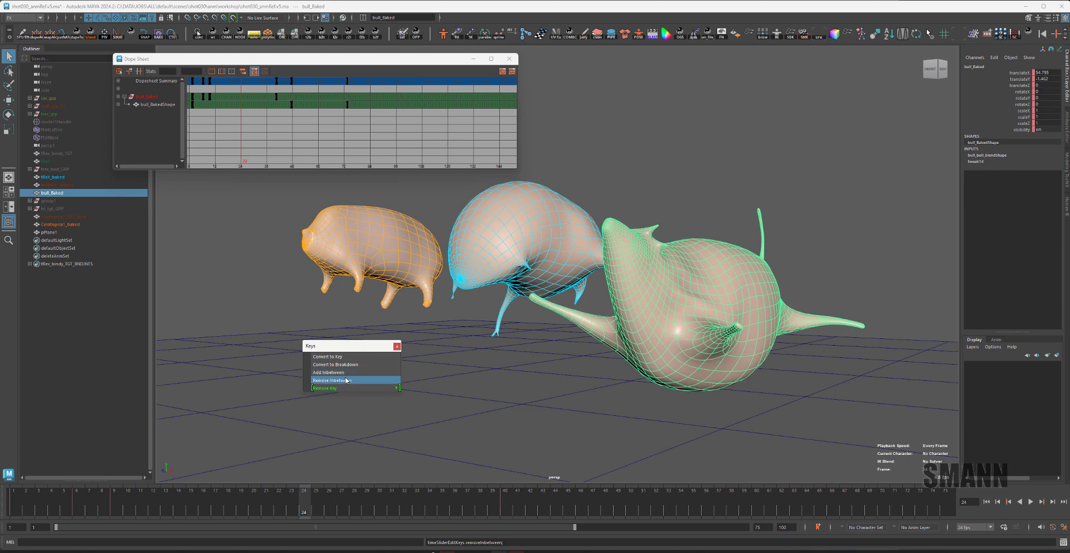
{"action": "left_click", "coordinate": [346, 380]}
{"action": "left_click", "coordinate": [345, 380]}
{"action": "left_click", "coordinate": [345, 380]}
{"action": "left_click", "coordinate": [346, 380]}
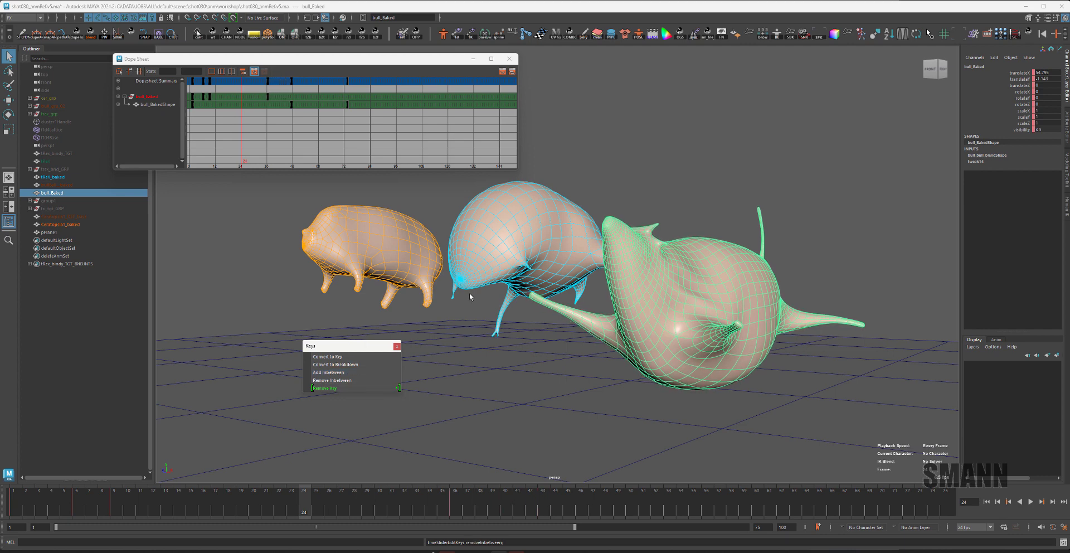
Select bull_Baked's tweak input node and add seven inbetweens at frame 24.
{"action": "left_click", "coordinate": [1007, 161]}
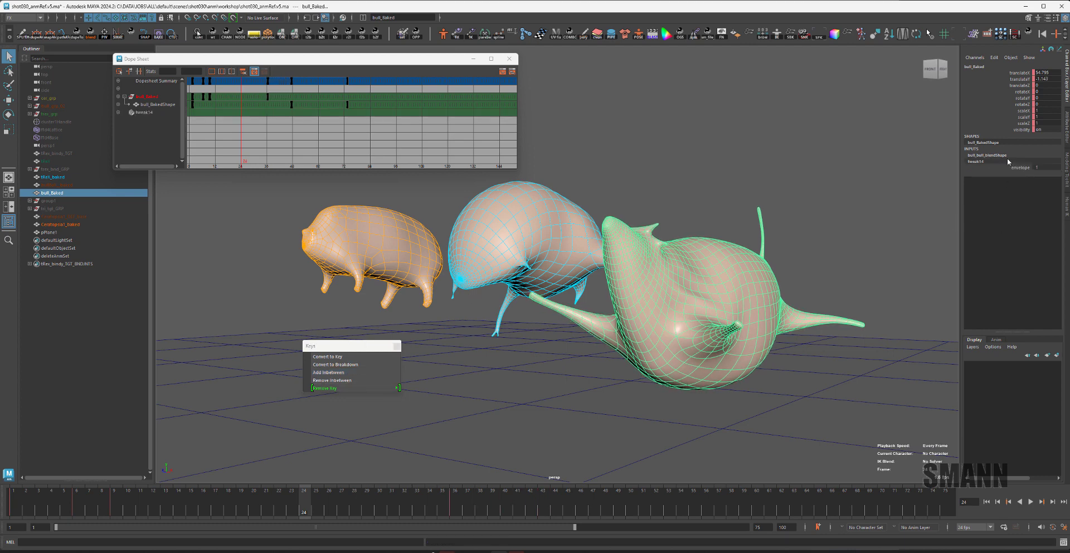
{"action": "left_click", "coordinate": [345, 372]}
{"action": "left_click", "coordinate": [345, 372]}
{"action": "left_click", "coordinate": [344, 372]}
{"action": "left_click", "coordinate": [344, 372]}
{"action": "left_click", "coordinate": [344, 372]}
{"action": "left_click", "coordinate": [344, 372]}
{"action": "left_click", "coordinate": [344, 373]}
Remove five inbetweens at frame 24 with the tweak input node still selected.
{"action": "left_click", "coordinate": [344, 382]}
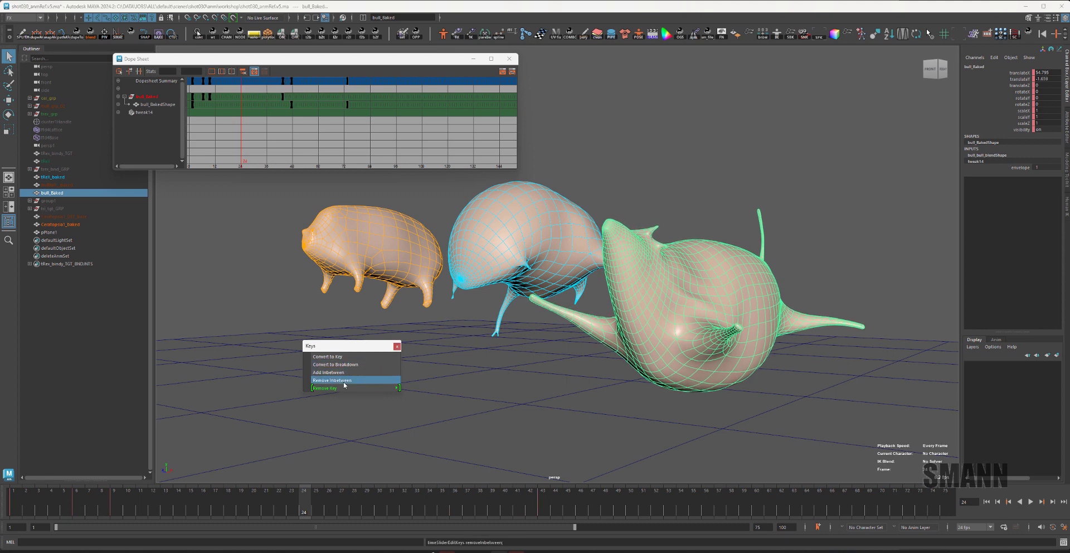
{"action": "left_click", "coordinate": [344, 382]}
{"action": "left_click", "coordinate": [344, 382]}
{"action": "left_click", "coordinate": [344, 383]}
{"action": "left_click", "coordinate": [343, 383]}
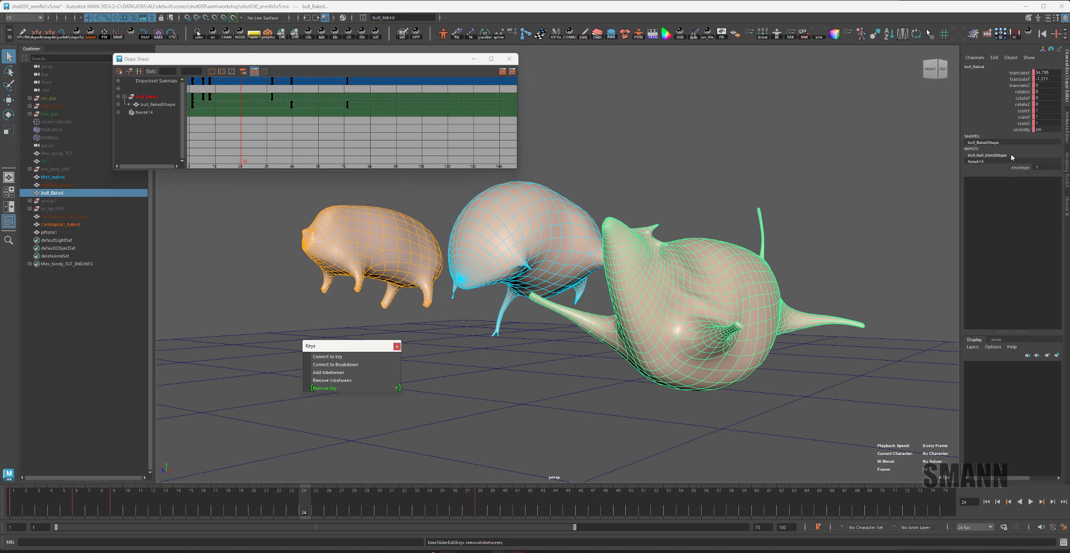
Select the bull_bull_blendShape input node and add four inbetweens so the blend shape keys shift too.
{"action": "left_click", "coordinate": [987, 155]}
{"action": "left_click", "coordinate": [323, 373]}
{"action": "left_click", "coordinate": [323, 373]}
{"action": "left_click", "coordinate": [323, 373]}
{"action": "left_click", "coordinate": [322, 373]}
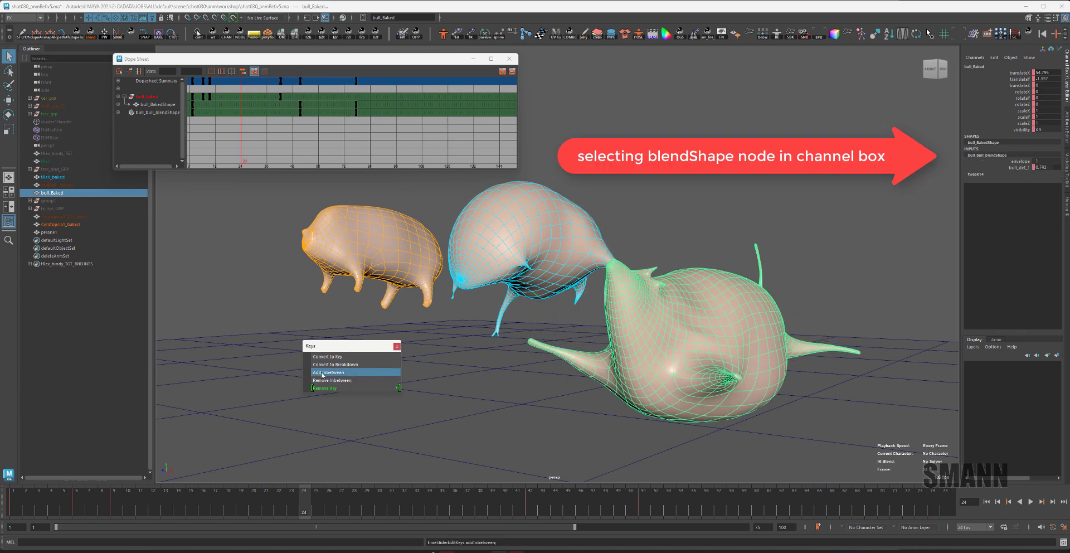
With the blendShape node still selected, remove several inbetweens and add one back.
{"action": "left_click", "coordinate": [337, 380]}
{"action": "left_click", "coordinate": [340, 379]}
{"action": "left_click", "coordinate": [342, 380]}
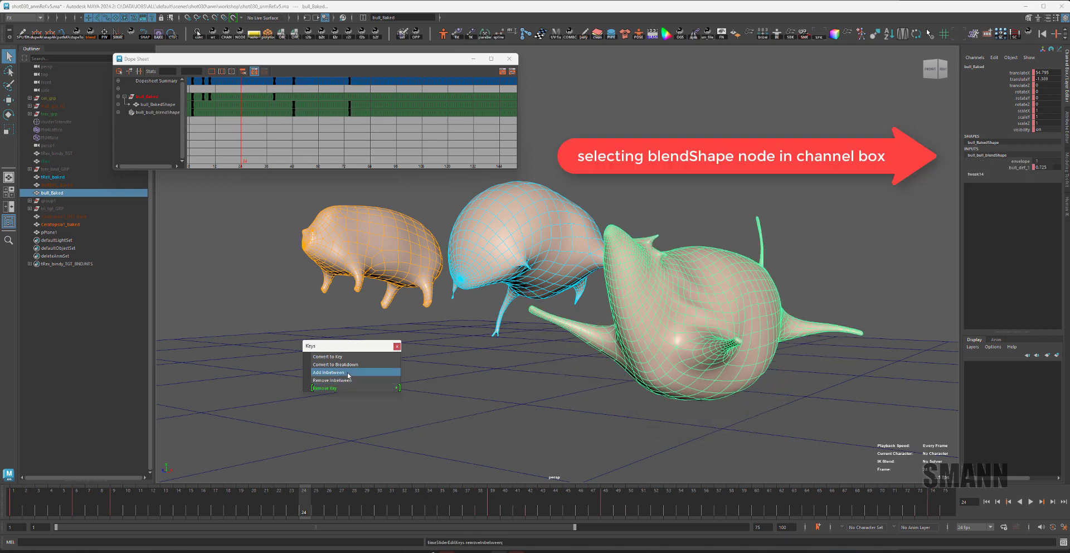
{"action": "left_click", "coordinate": [348, 373]}
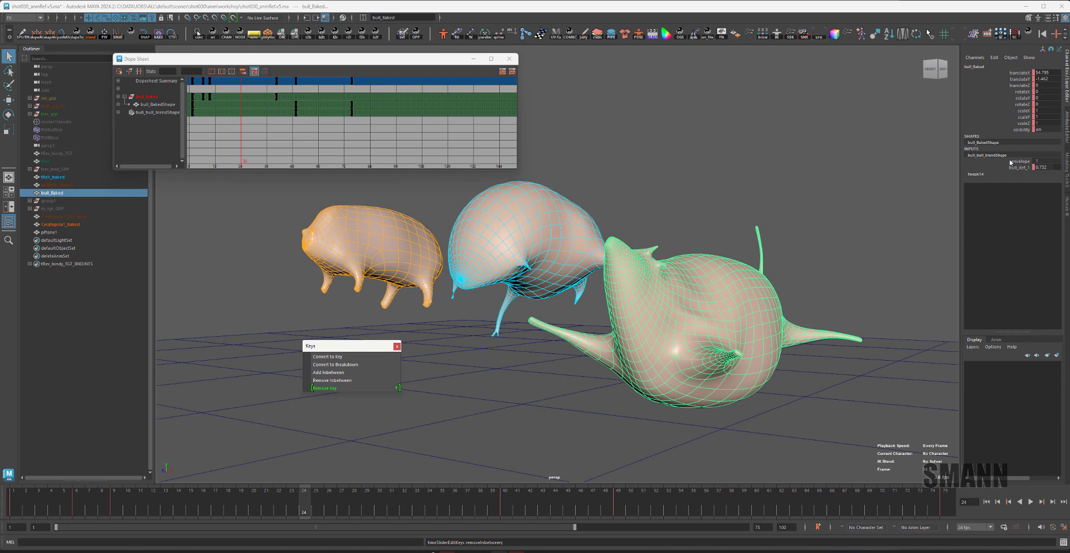
Move the floating Keys window above the bull, clear the selection and play the animation.
{"action": "left_click_drag", "start_coordinate": [338, 346], "coordinate": [681, 140]}
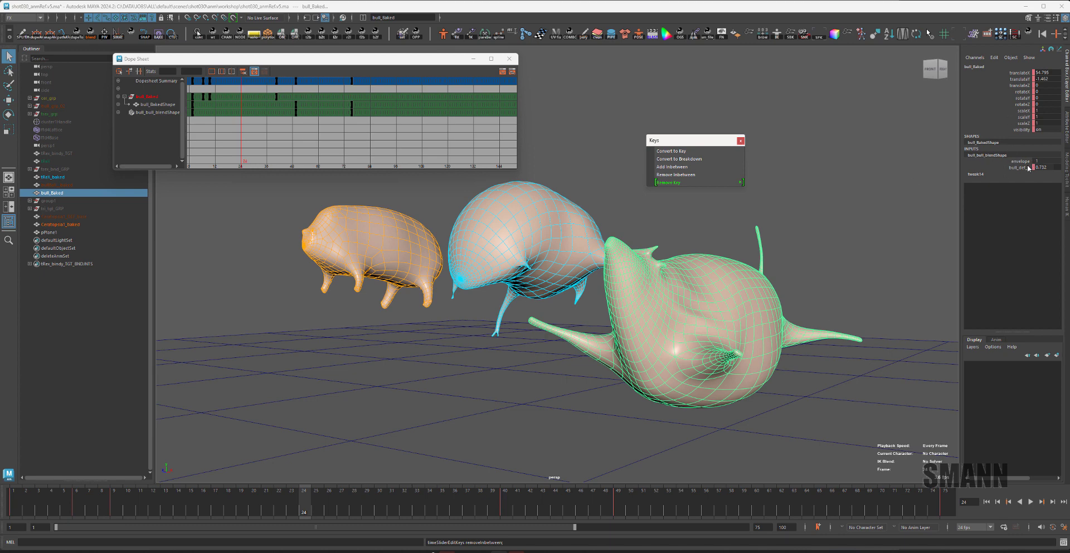
{"action": "left_click", "coordinate": [413, 461]}
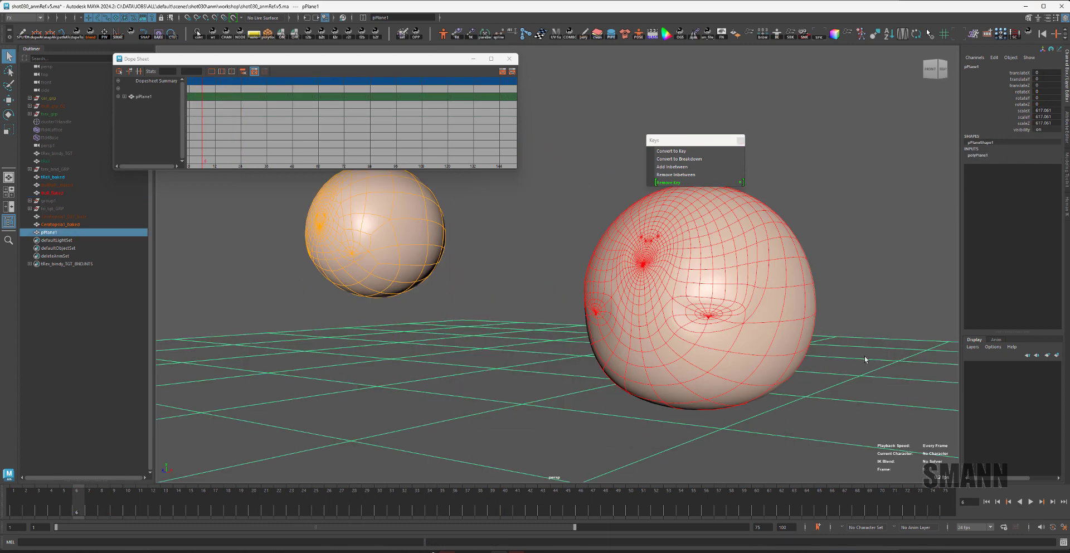
{"action": "left_click", "coordinate": [865, 359]}
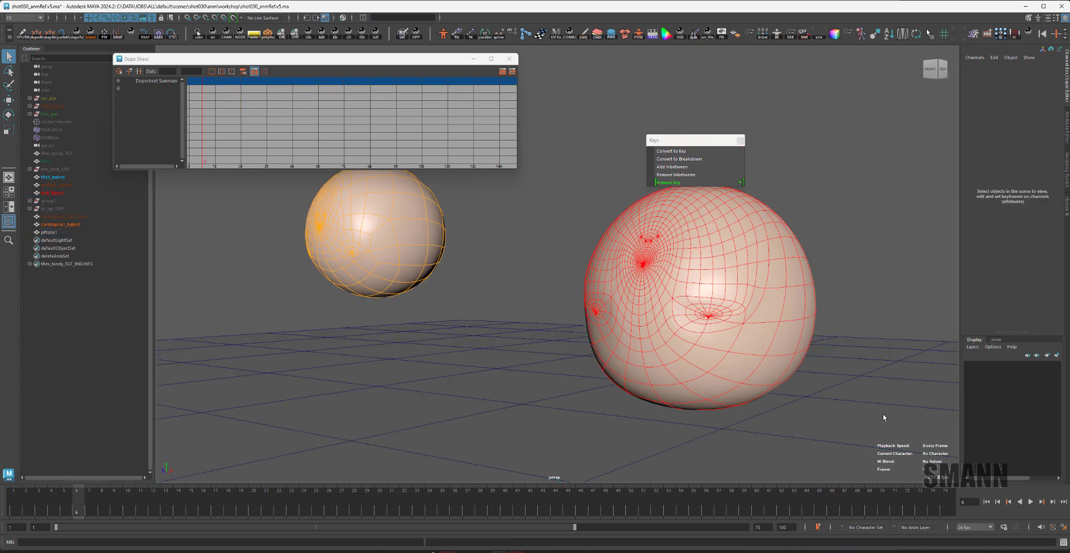
{"action": "left_click", "coordinate": [1028, 501]}
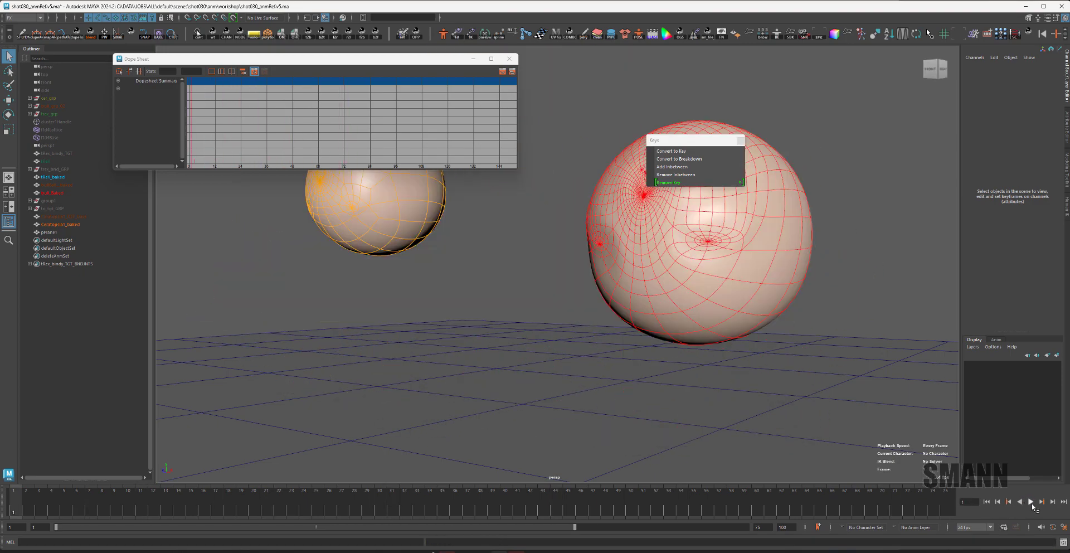
{"action": "left_click", "coordinate": [1031, 503]}
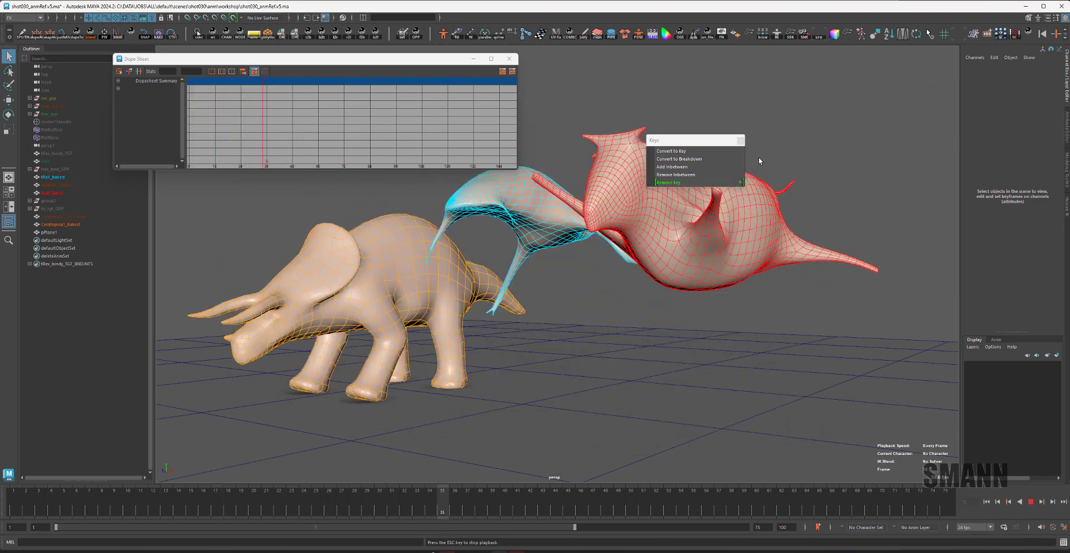
Close the floating Keys window and the Dope Sheet, and replay the animation.
{"action": "left_click", "coordinate": [740, 140]}
{"action": "left_click", "coordinate": [510, 59]}
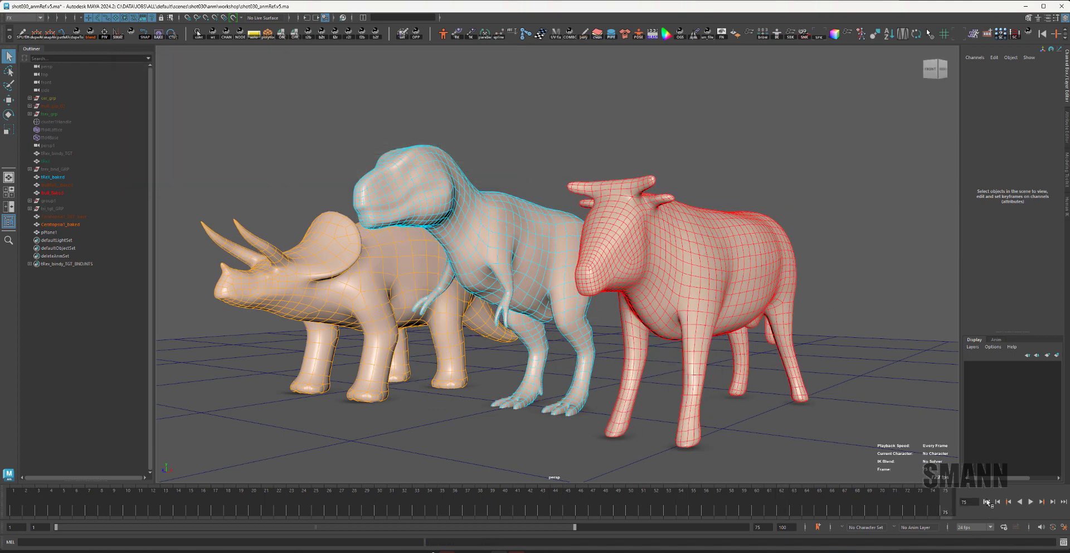
{"action": "left_click", "coordinate": [1031, 502]}
{"action": "left_click", "coordinate": [1031, 502]}
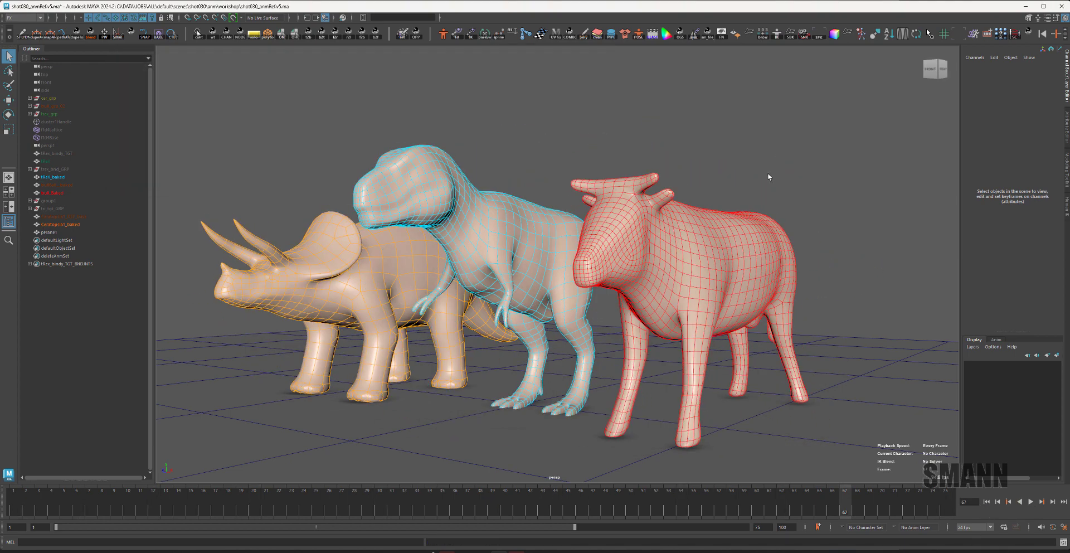
Open the Hotkey Editor and list the hotkeys of the Custom Scripts category.
{"action": "key", "text": "space"}
{"action": "left_click", "coordinate": [444, 69]}
{"action": "mouse_move", "coordinate": [518, 156]}
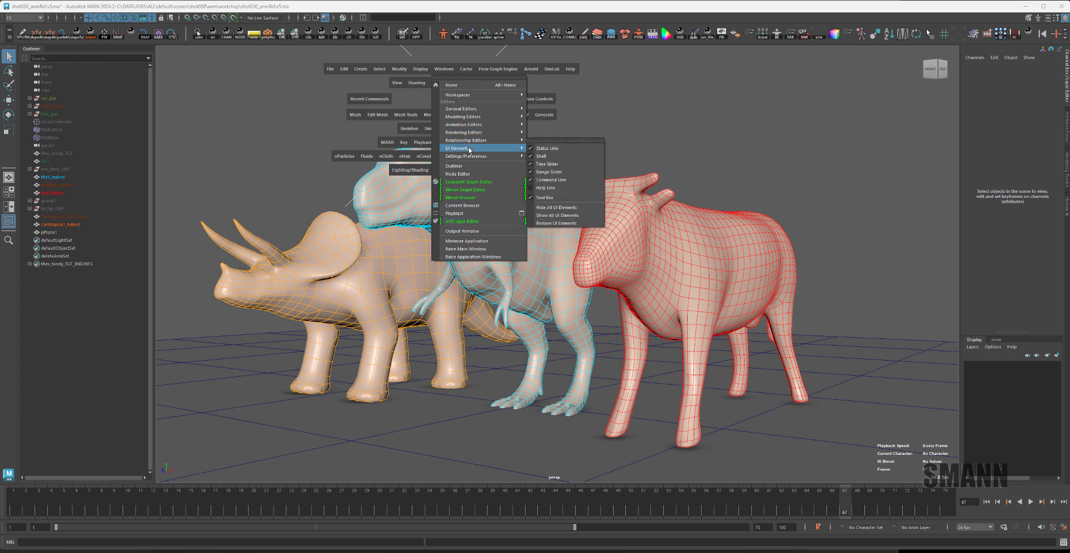
{"action": "left_click", "coordinate": [556, 166]}
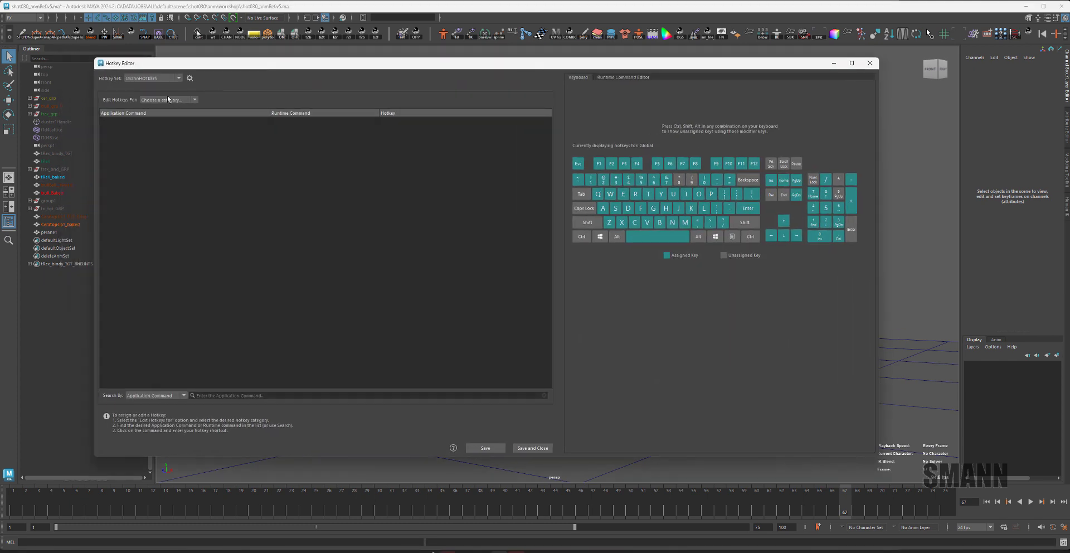
{"action": "left_click", "coordinate": [165, 99]}
{"action": "left_click", "coordinate": [156, 133]}
Show the Sm Time Add Inbetween command's script in the Runtime Command Editor.
{"action": "left_click", "coordinate": [167, 249]}
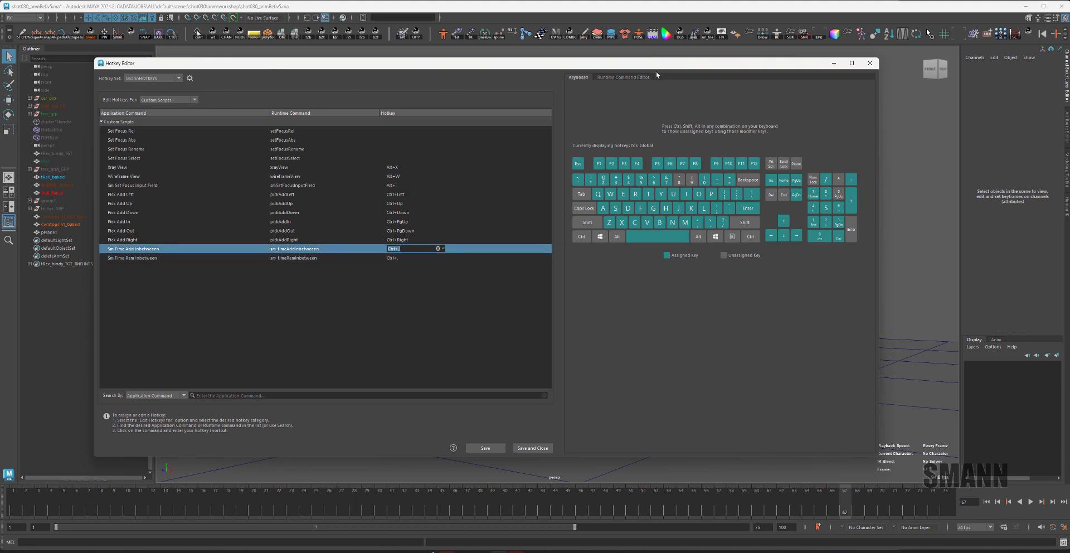
{"action": "left_click", "coordinate": [635, 77]}
{"action": "left_click", "coordinate": [561, 55]}
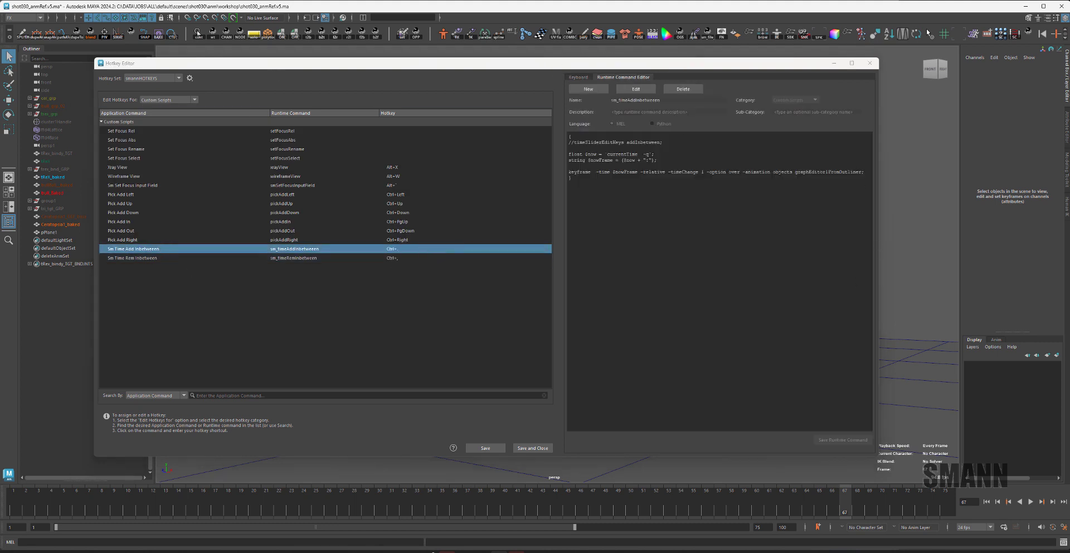
Open the Script Editor, enlarge its window and increase the code text size to read the two keyframe-shifting MEL scripts.
{"action": "left_click", "coordinate": [1062, 542]}
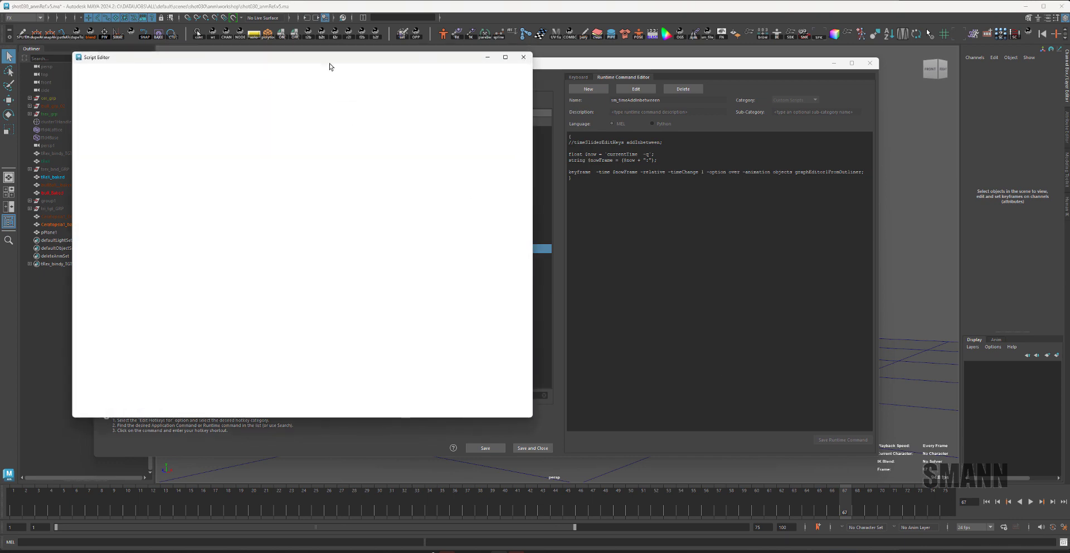
{"action": "left_click_drag", "start_coordinate": [549, 417], "coordinate": [554, 417]}
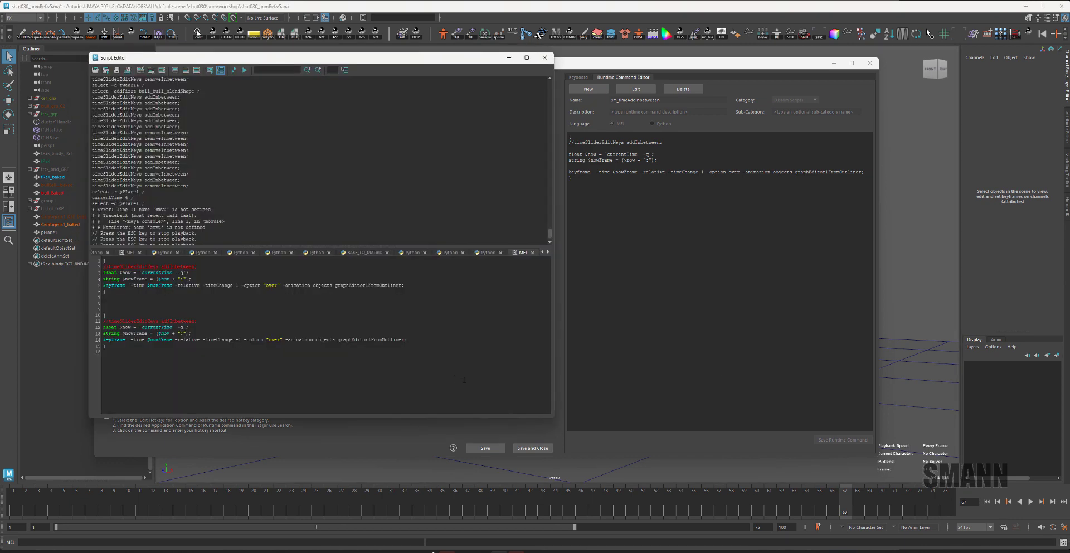
{"action": "scroll", "coordinate": [278, 334], "scroll_direction": "up", "scroll_amount": 4, "text": "ctrl"}
{"action": "left_click_drag", "start_coordinate": [88, 277], "coordinate": [1, 277]}
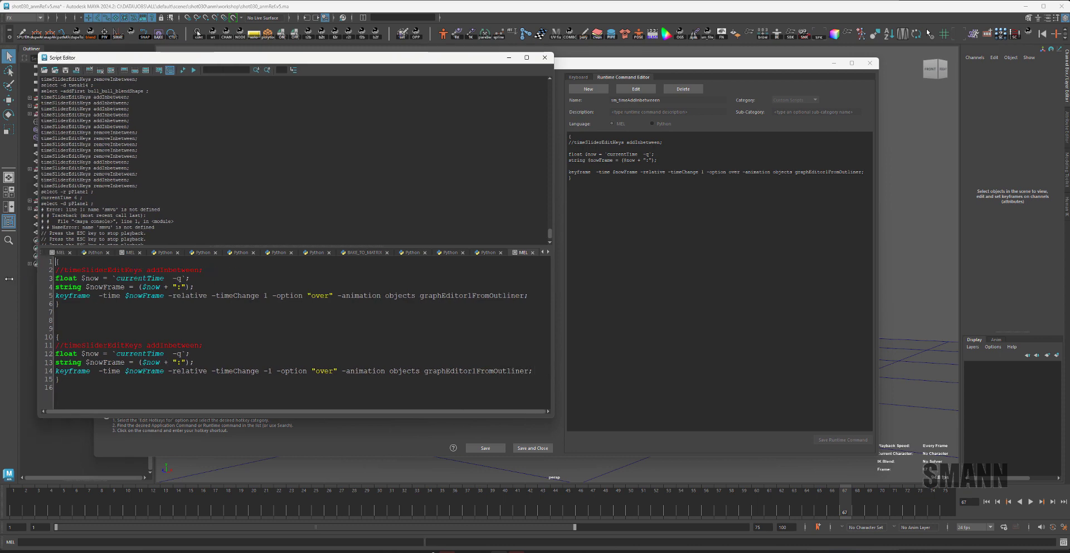
{"action": "left_click_drag", "start_coordinate": [500, 63], "coordinate": [632, 71]}
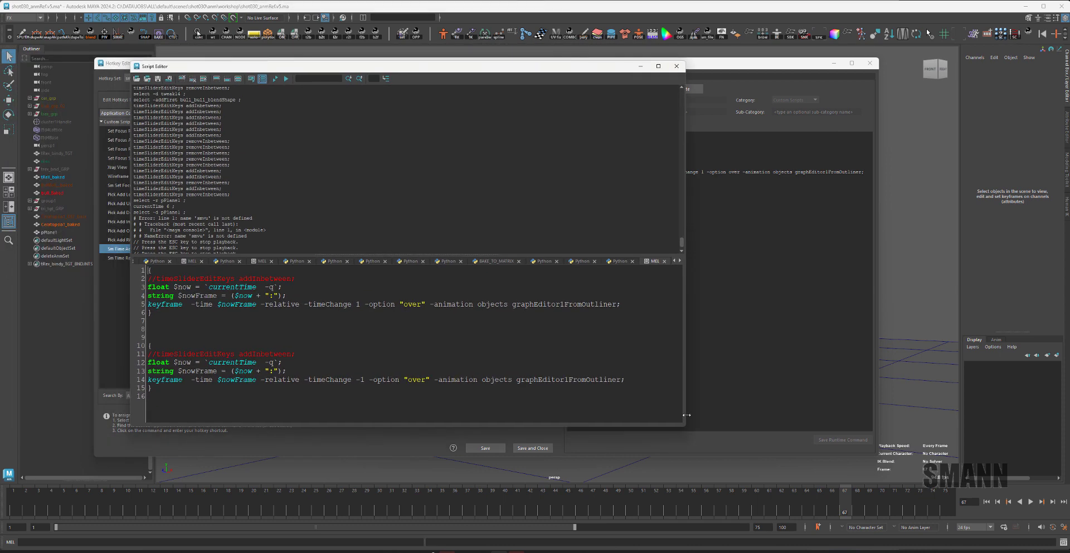
{"action": "left_click_drag", "start_coordinate": [704, 440], "coordinate": [874, 534]}
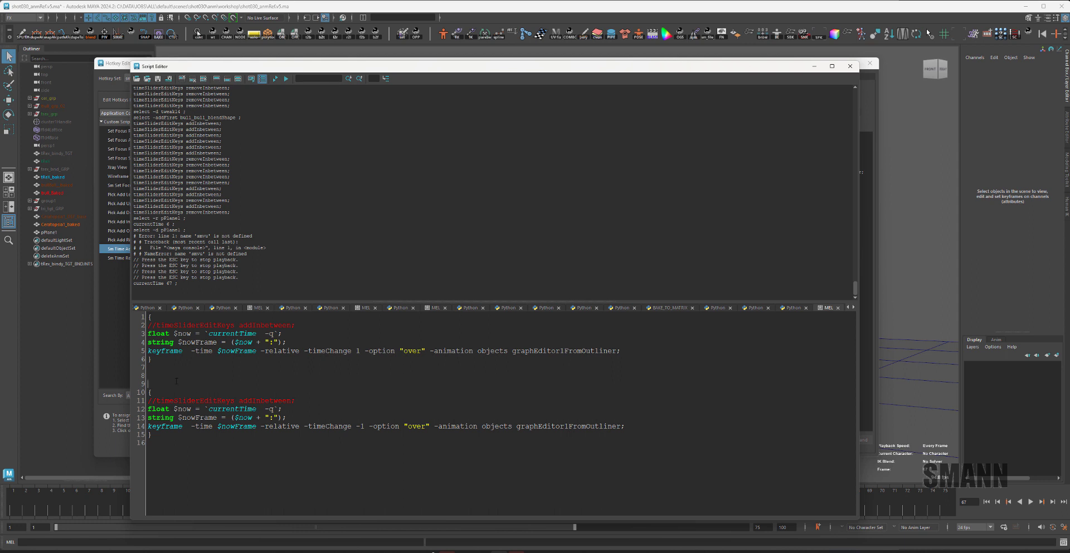
Adjust the blank lines between the forward and backward keyframe scripts.
{"action": "key", "text": "BackSpace"}
{"action": "key", "text": "BackSpace"}
{"action": "key", "text": "Return"}
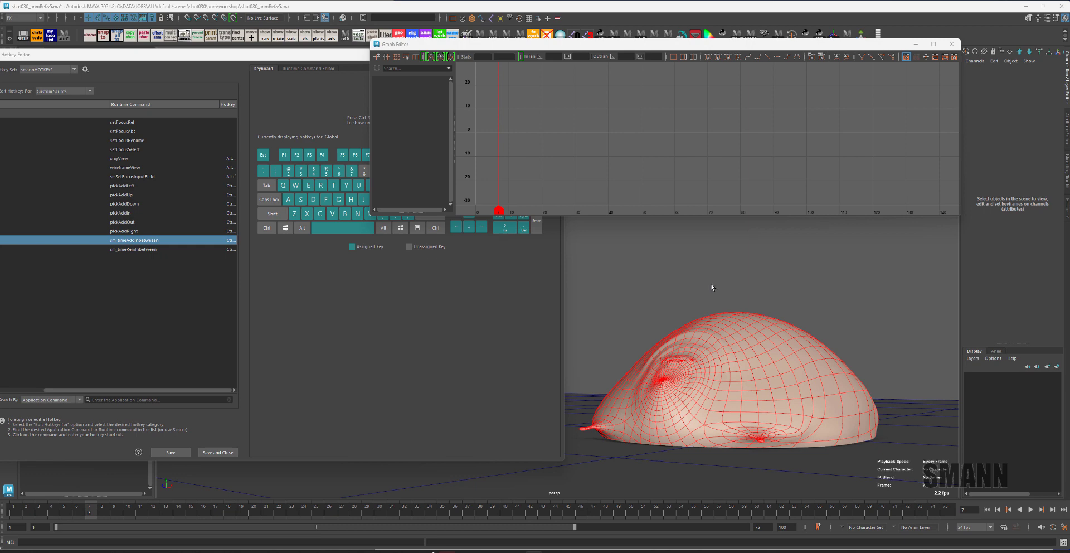
Move the Hotkey Editor away from the bull and check the bull's animation curves in the Graph Editor.
{"action": "left_click", "coordinate": [468, 354]}
{"action": "left_click_drag", "start_coordinate": [350, 58], "coordinate": [374, 53]}
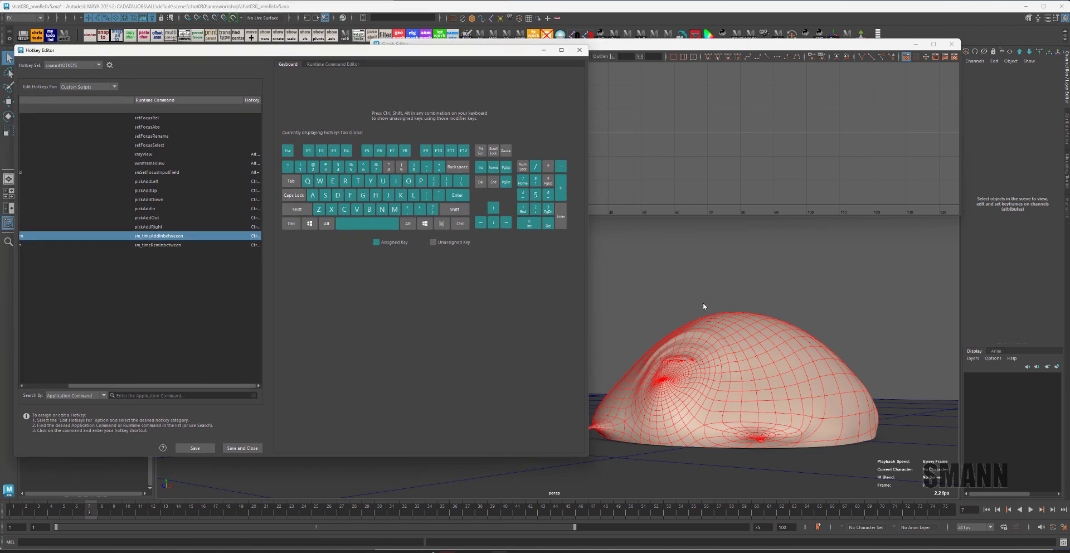
{"action": "left_click", "coordinate": [730, 333]}
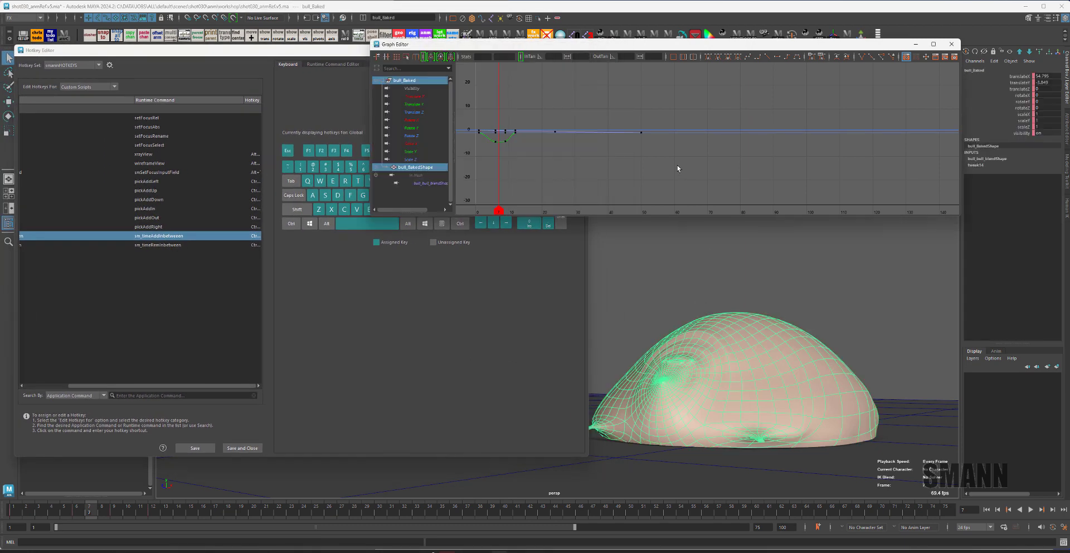
{"action": "left_click", "coordinate": [686, 285]}
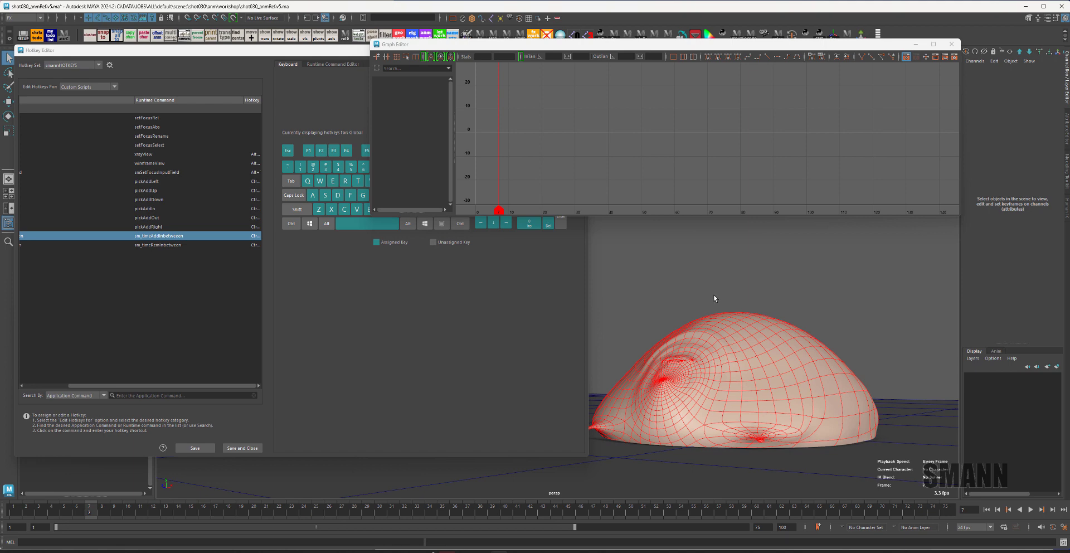
Select the bull and shift its keys after the current frame forward and back with the custom commands.
{"action": "left_click", "coordinate": [702, 322]}
{"action": "key", "text": "ctrl+period"}
{"action": "key", "text": "ctrl+period"}
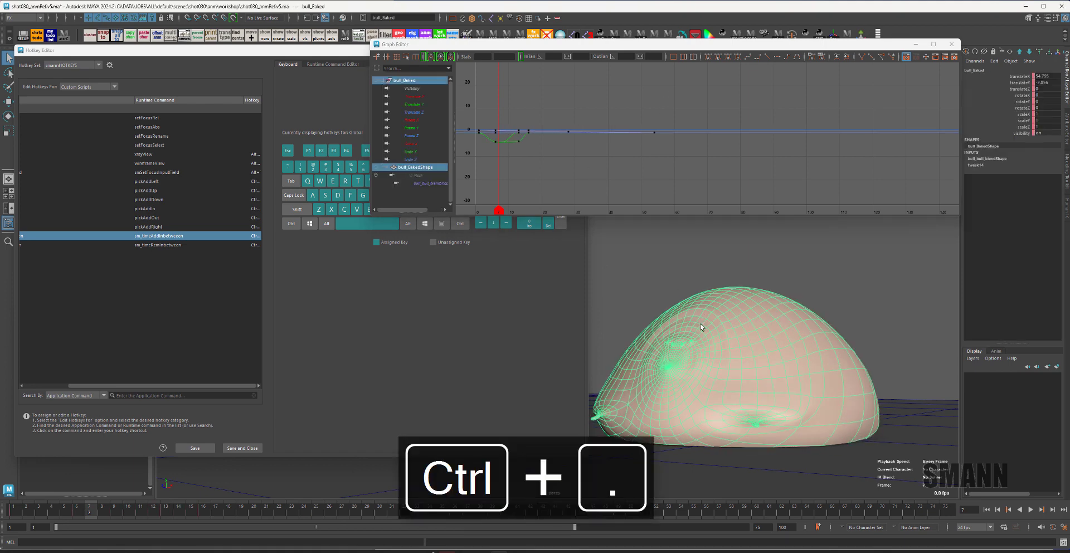
{"action": "key", "text": "ctrl+comma"}
{"action": "key", "text": "ctrl+period"}
{"action": "key", "text": "ctrl+comma"}
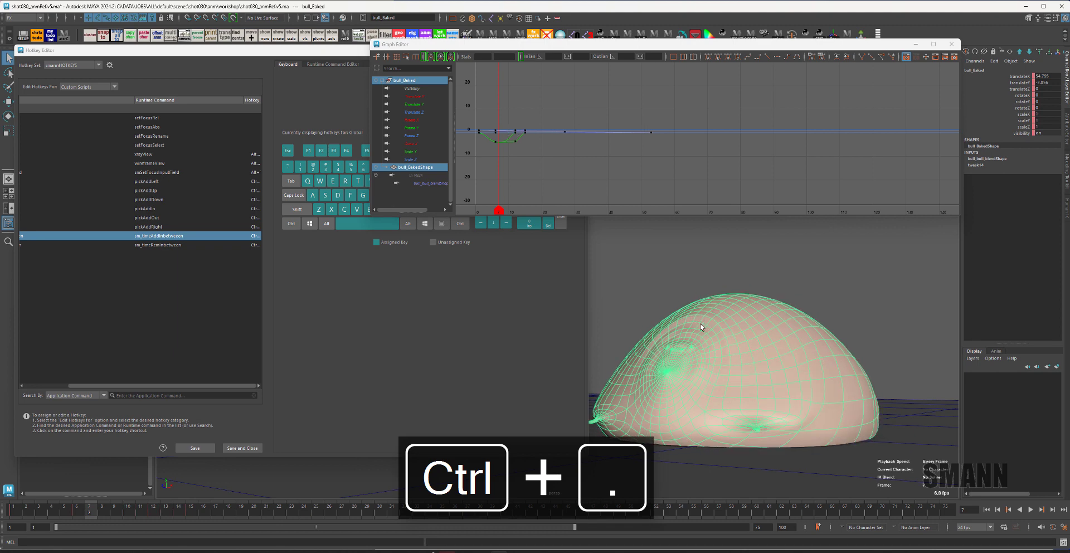
Clear the selection, bring the Hotkey Editor into full view and list the Graph Editor commands of the Editors category.
{"action": "left_click", "coordinate": [386, 216]}
{"action": "left_click", "coordinate": [672, 276]}
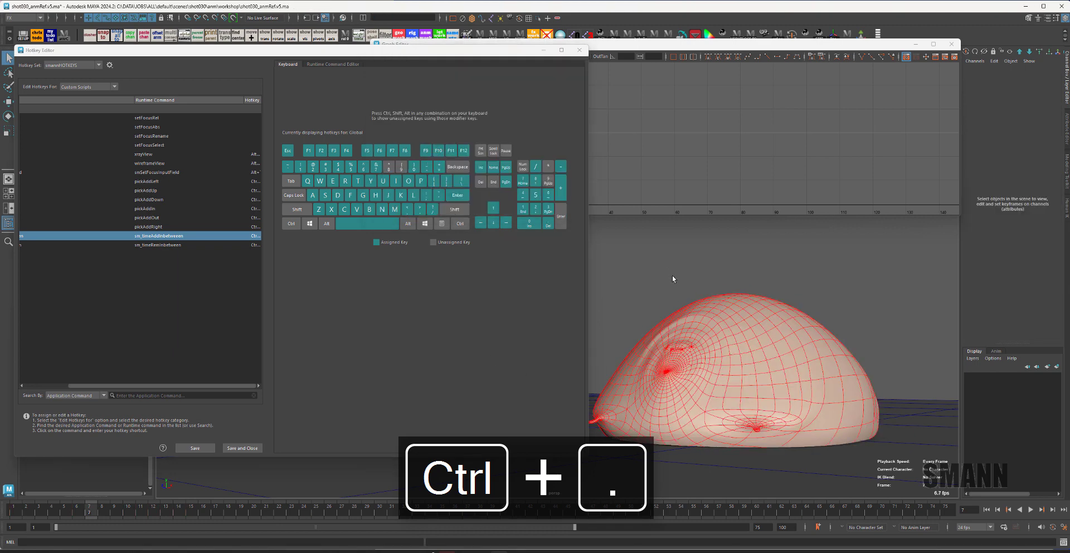
{"action": "left_click_drag", "start_coordinate": [461, 50], "coordinate": [536, 47]}
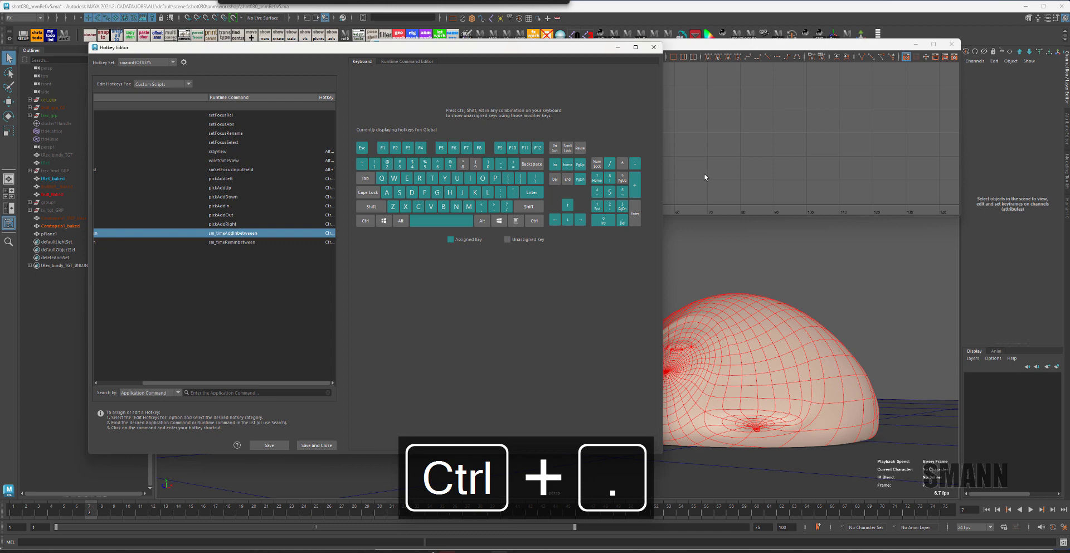
{"action": "left_click", "coordinate": [153, 84]}
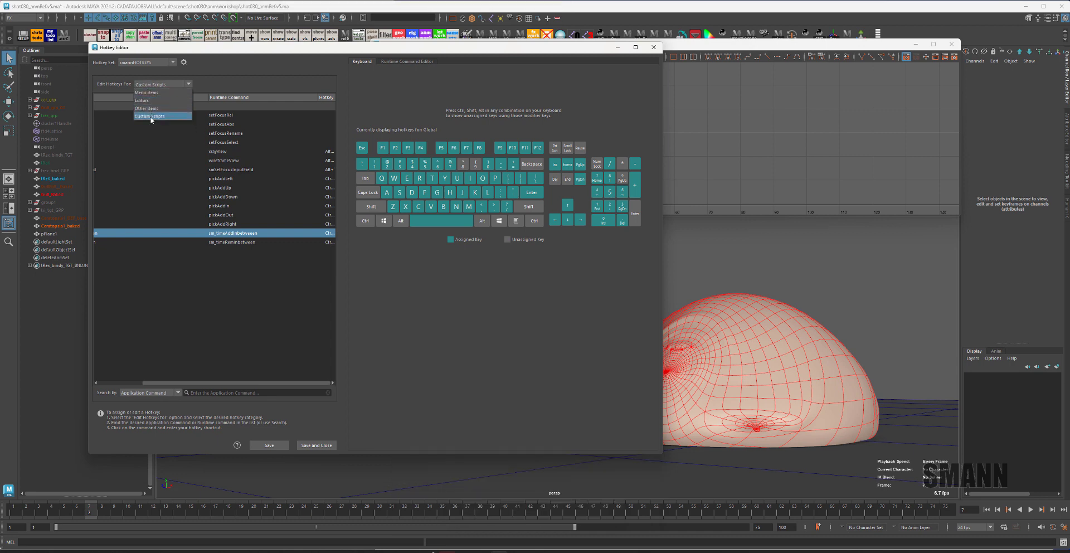
{"action": "left_click", "coordinate": [151, 100]}
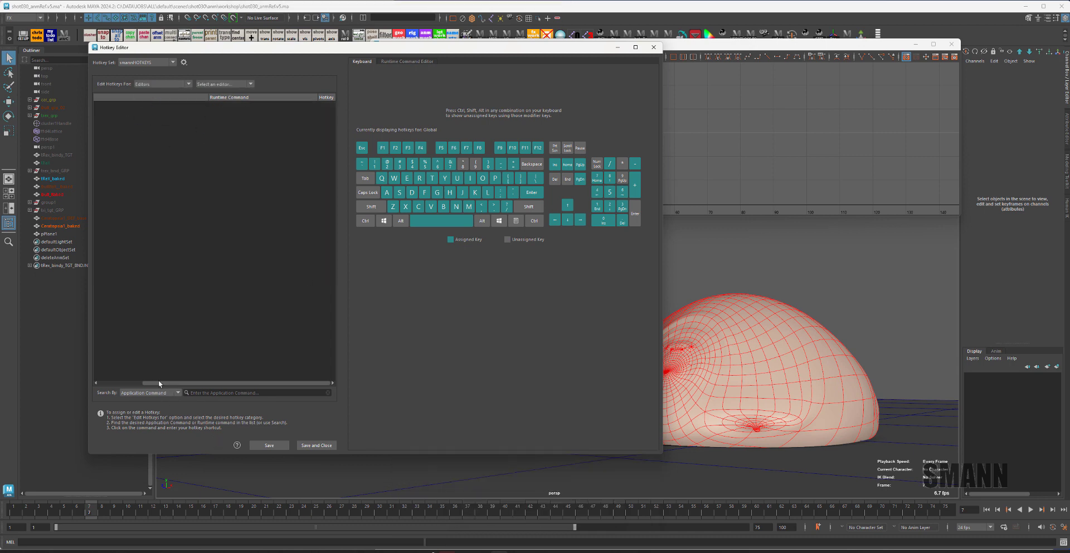
{"action": "left_click_drag", "start_coordinate": [158, 383], "coordinate": [114, 383]}
{"action": "left_click", "coordinate": [179, 84]}
{"action": "left_click", "coordinate": [213, 84]}
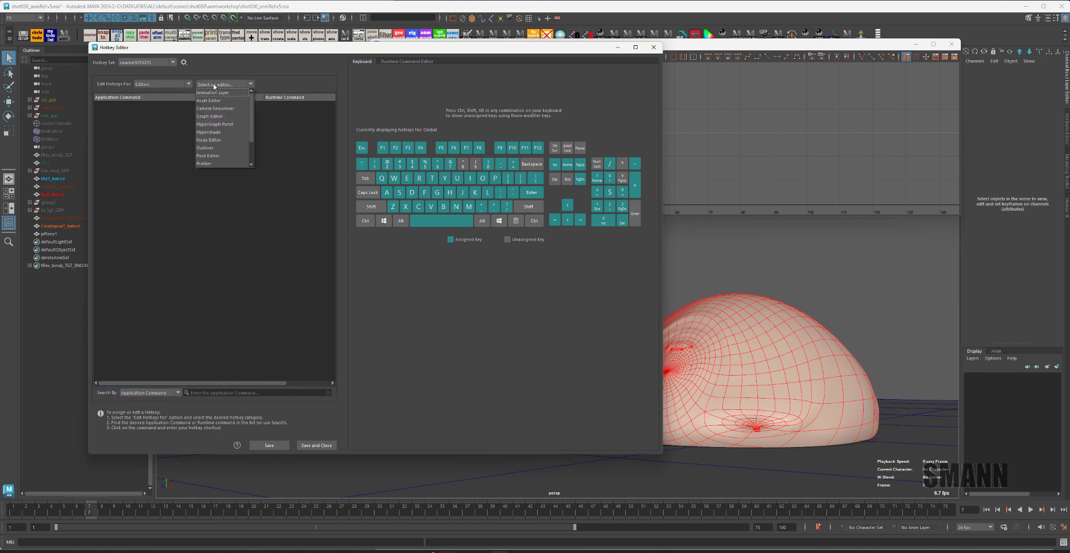
{"action": "left_click", "coordinate": [218, 117]}
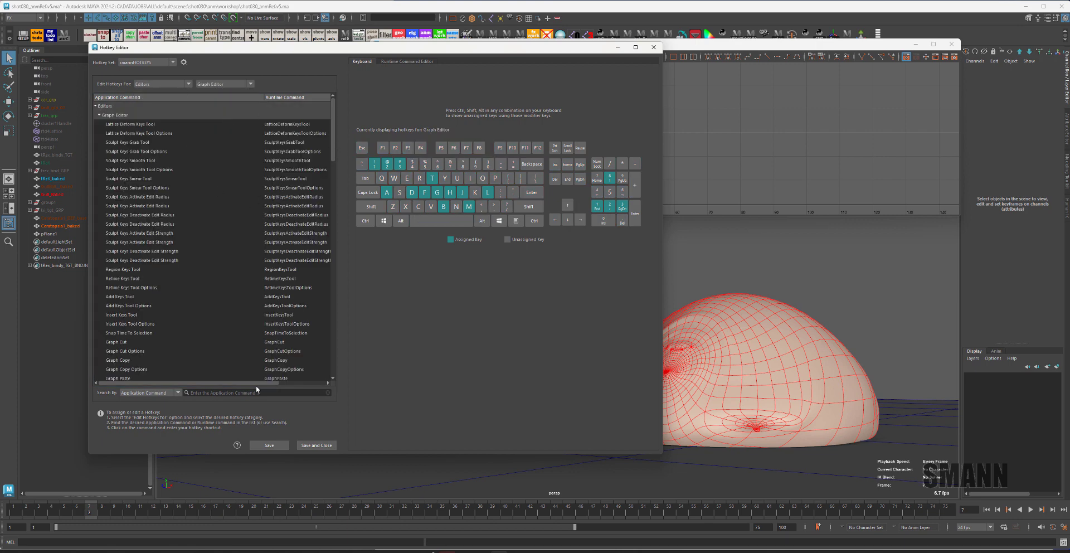
{"action": "scroll", "coordinate": [273, 237], "scroll_direction": "down", "scroll_amount": 15}
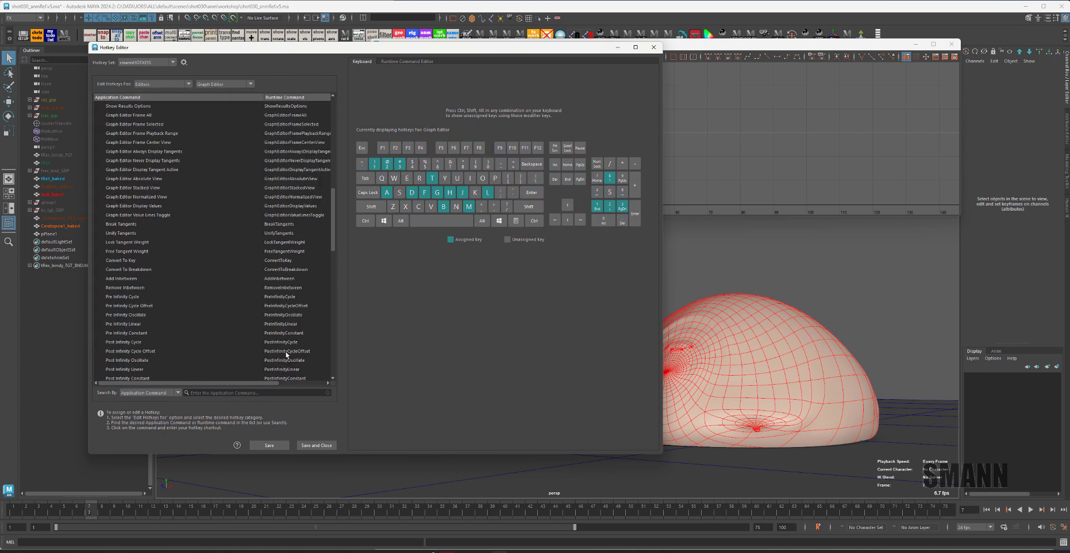
Search the application commands for "inbe" and widen the Hotkey Editor to reveal the hotkey assignments of the inbetween commands.
{"action": "left_click", "coordinate": [268, 393]}
{"action": "type", "text": "in"}
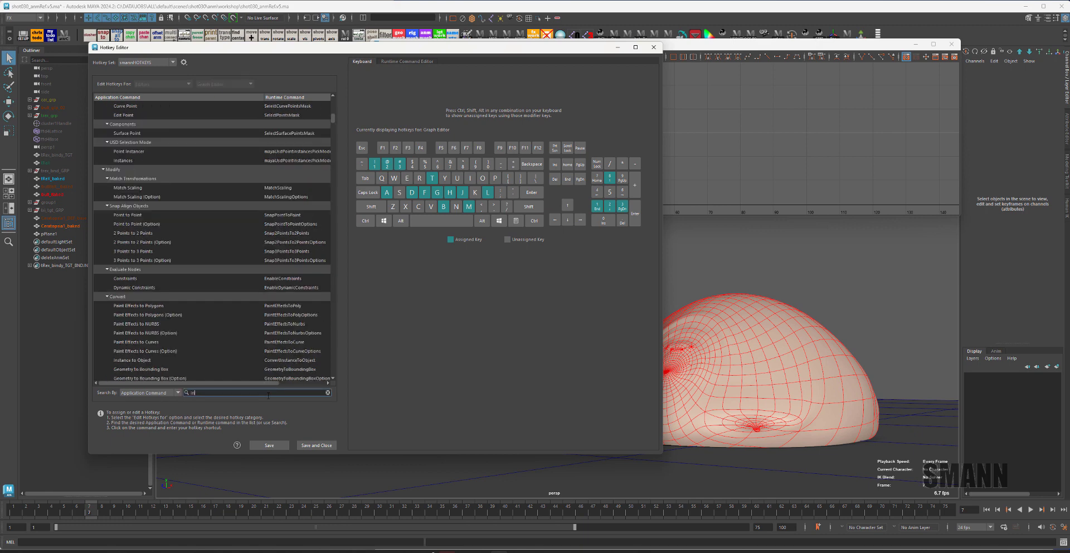
{"action": "type", "text": "be"}
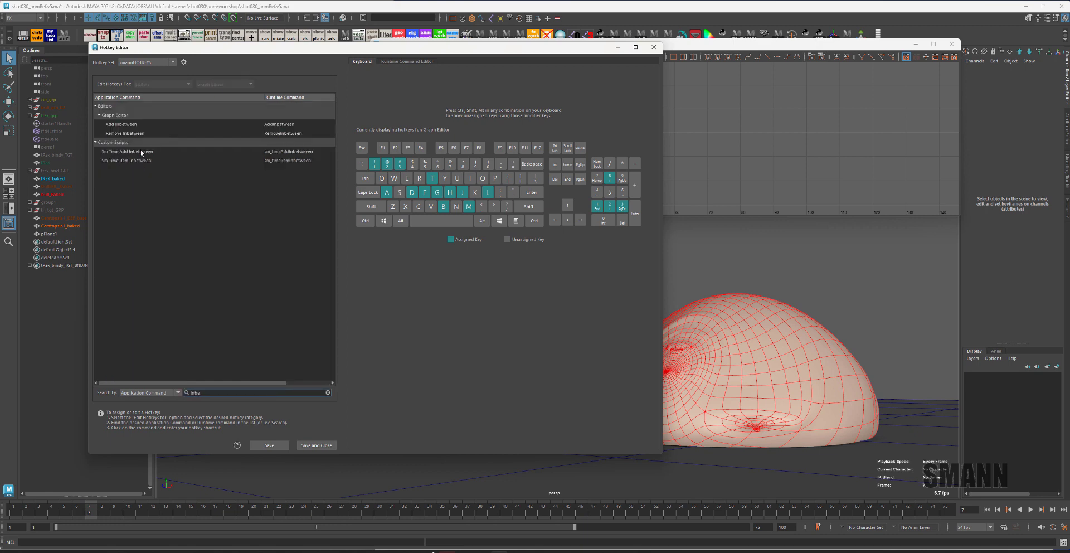
{"action": "left_click", "coordinate": [174, 125]}
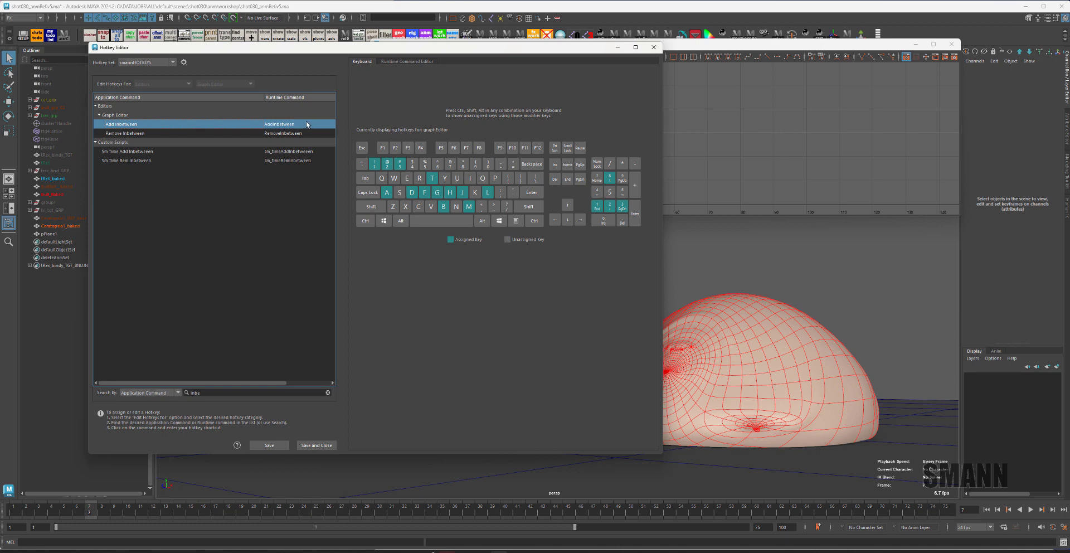
{"action": "left_click_drag", "start_coordinate": [664, 249], "coordinate": [778, 249]}
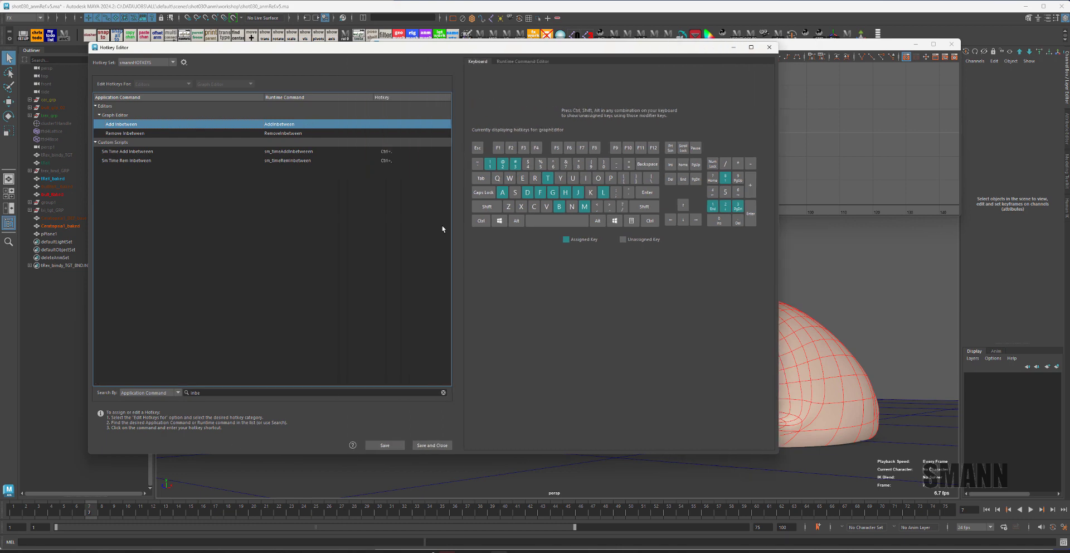
Assign Ctrl+, to the Graph Editor's Remove Inbetween and Ctrl+. to its Add Inbetween, and save and close the Hotkey Editor.
{"action": "left_click", "coordinate": [399, 133]}
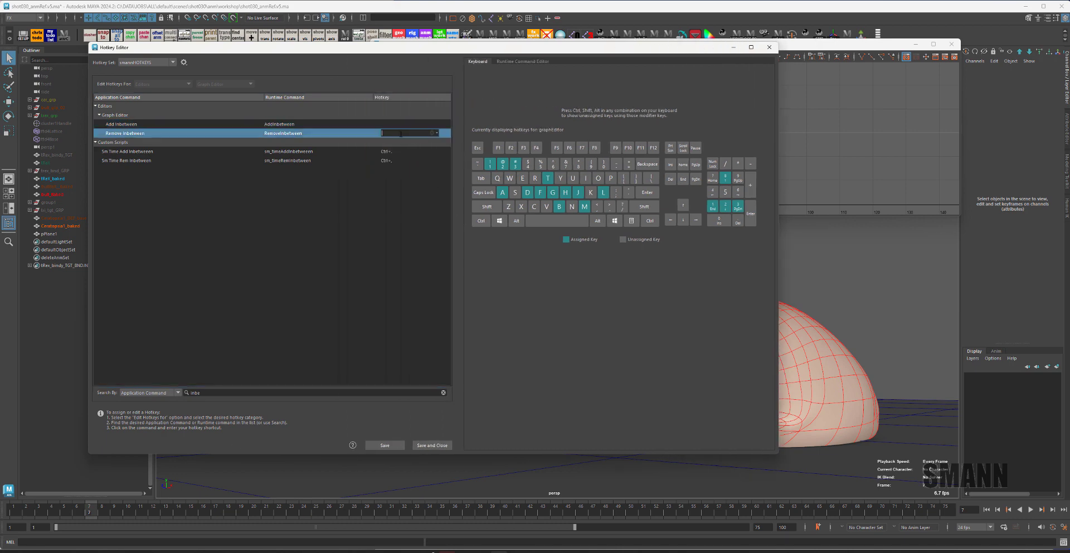
{"action": "key", "text": "ctrl+comma"}
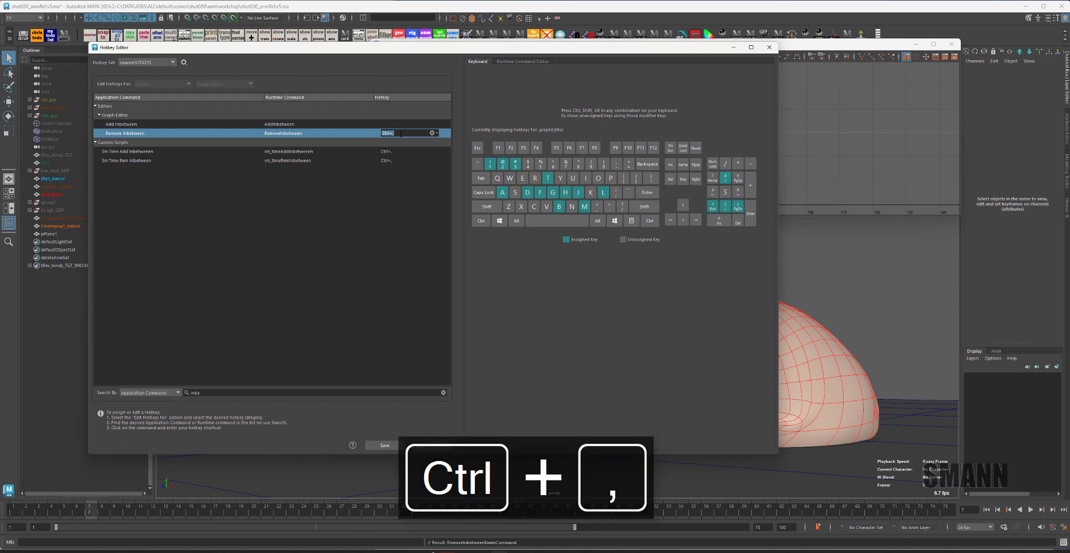
{"action": "left_click", "coordinate": [402, 123]}
{"action": "key", "text": "ctrl+period"}
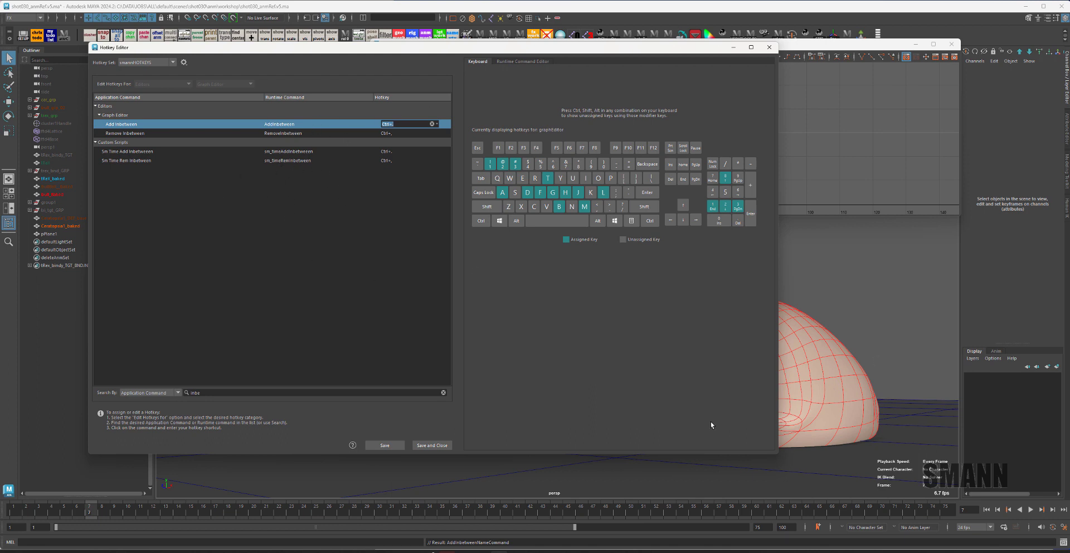
{"action": "left_click", "coordinate": [429, 446]}
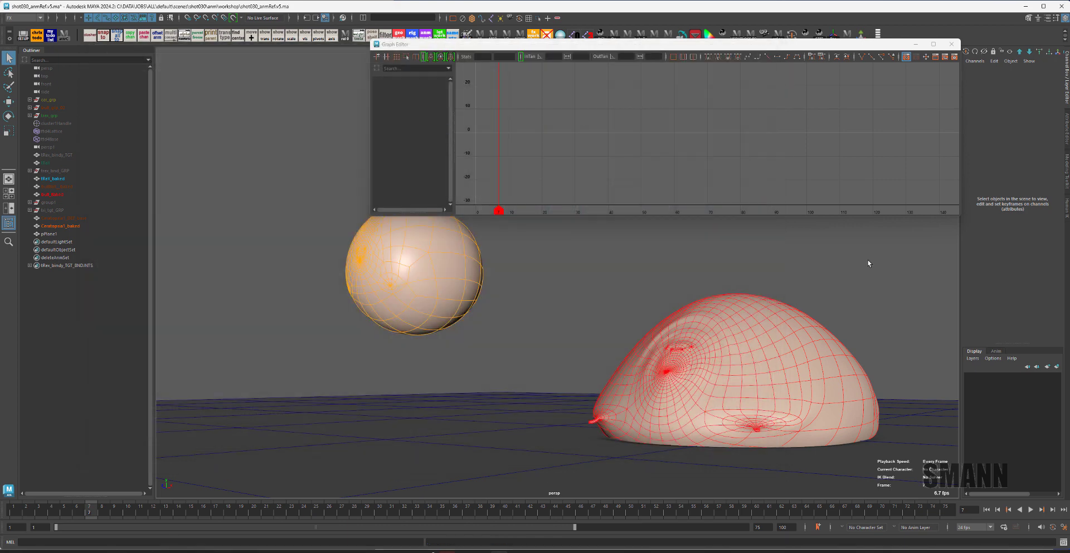
Select the bull mesh in the viewport and close the Graph Editor.
{"action": "left_click", "coordinate": [790, 331]}
{"action": "left_click_drag", "start_coordinate": [781, 48], "coordinate": [589, 48]}
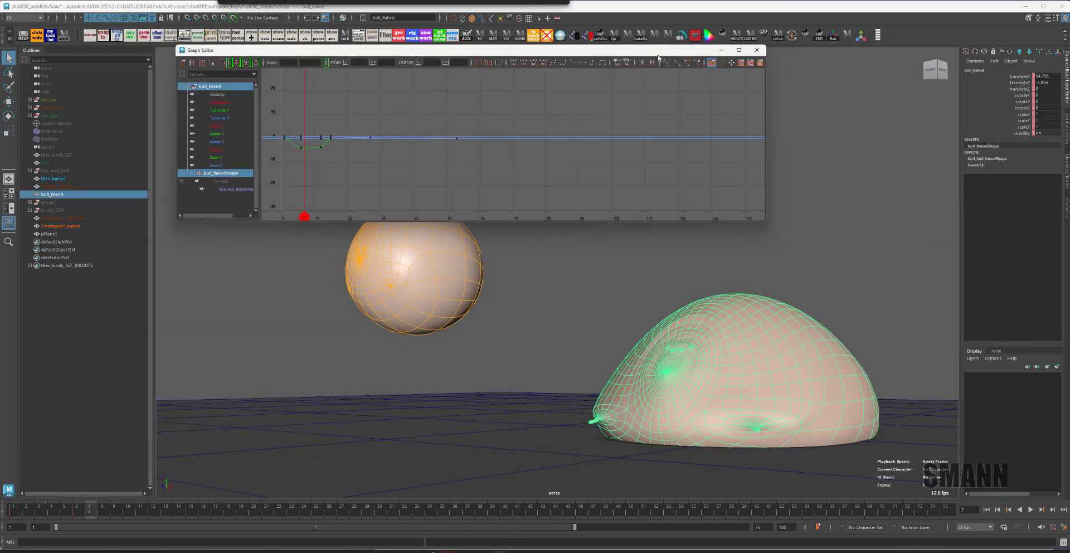
{"action": "left_click", "coordinate": [759, 44]}
{"action": "left_click", "coordinate": [834, 131]}
{"action": "left_click", "coordinate": [771, 365]}
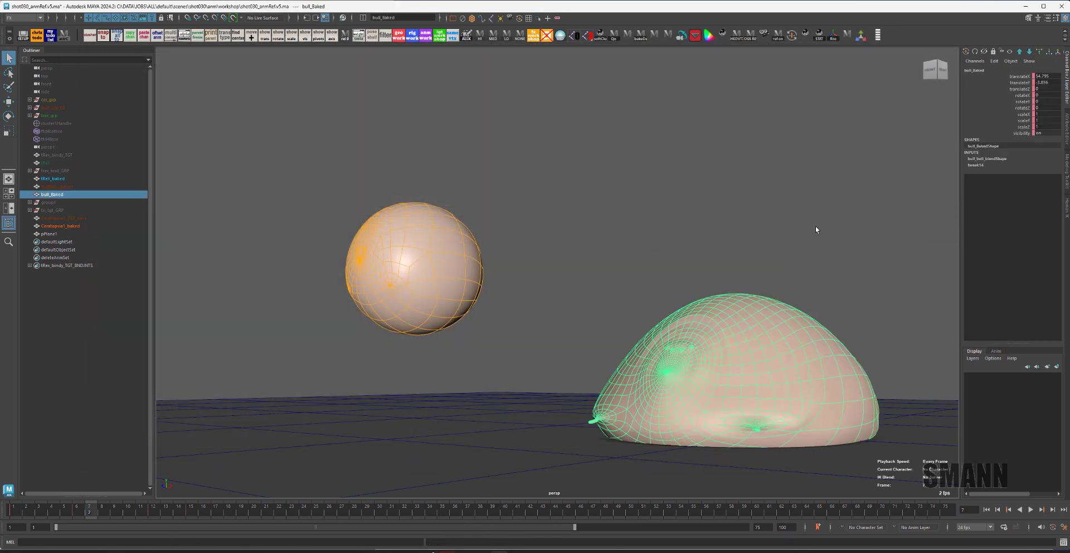
Shift the bull's keys after frame 7 forward and back repeatedly with the Graph Editor closed.
{"action": "key", "text": "ctrl+period"}
{"action": "key", "text": "ctrl+comma"}
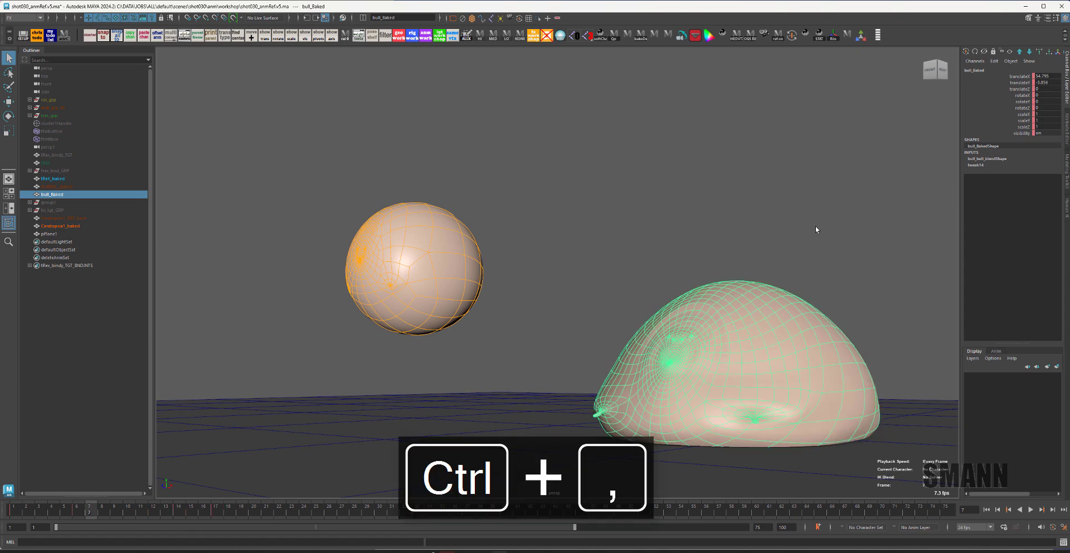
{"action": "key", "text": "ctrl+period"}
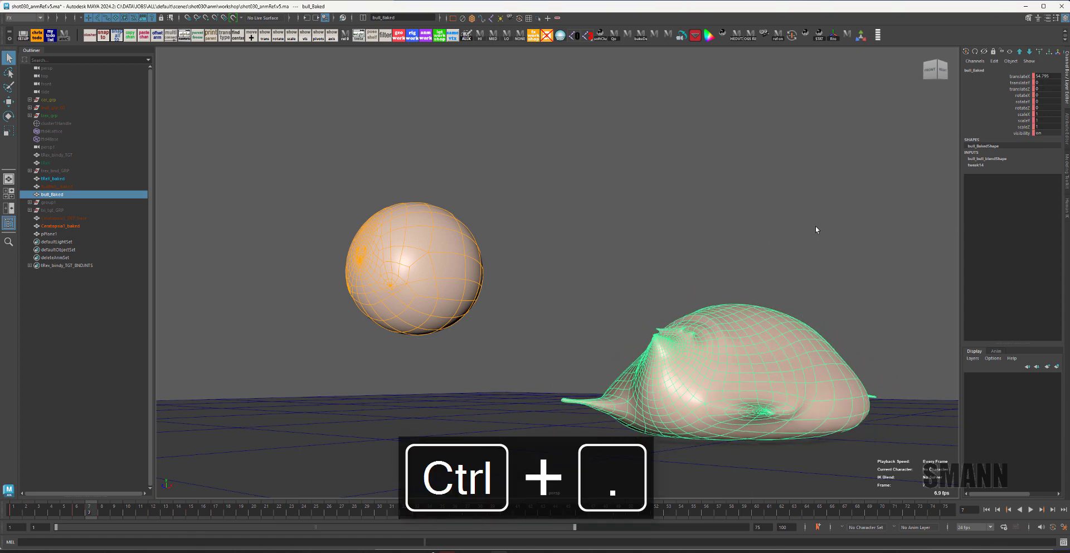
{"action": "key", "text": "ctrl+comma"}
{"action": "key", "text": "ctrl+period"}
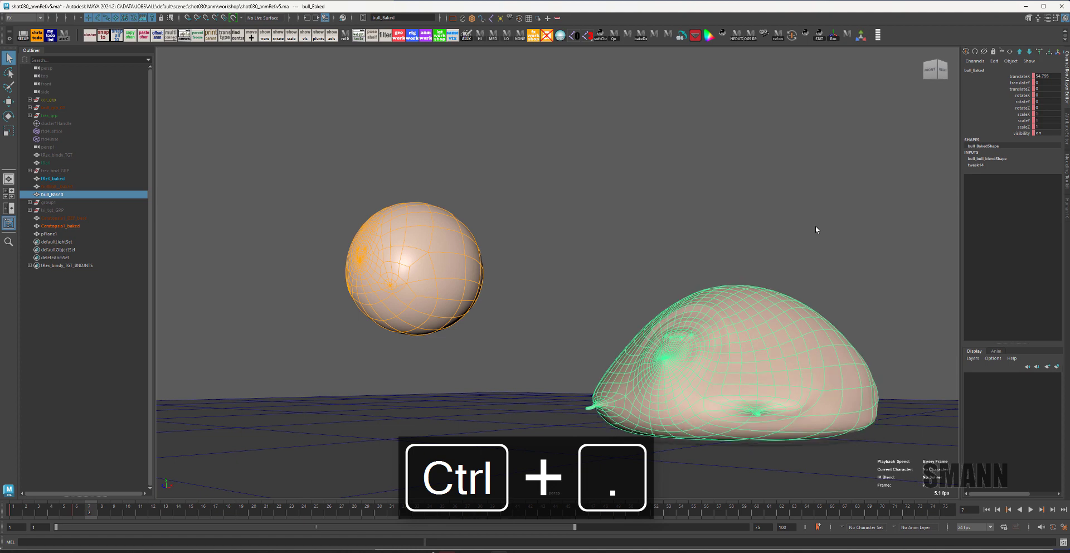
Reopen the Graph Editor, move it clear of the models and play the animation with Ceratopsia1_baked selected.
{"action": "left_click", "coordinate": [776, 232]}
{"action": "key", "text": "space"}
{"action": "left_click", "coordinate": [517, 88]}
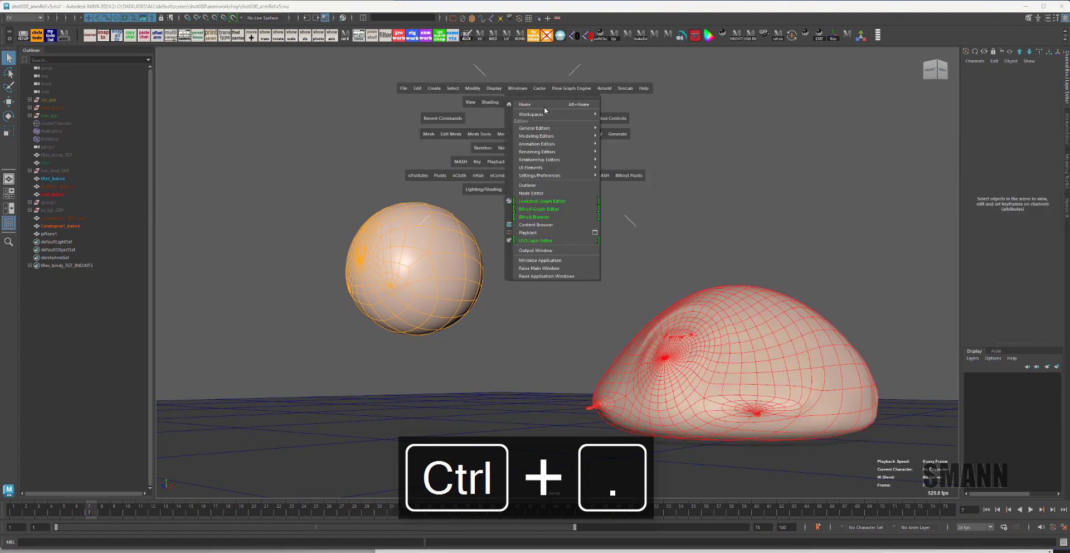
{"action": "left_click", "coordinate": [623, 147]}
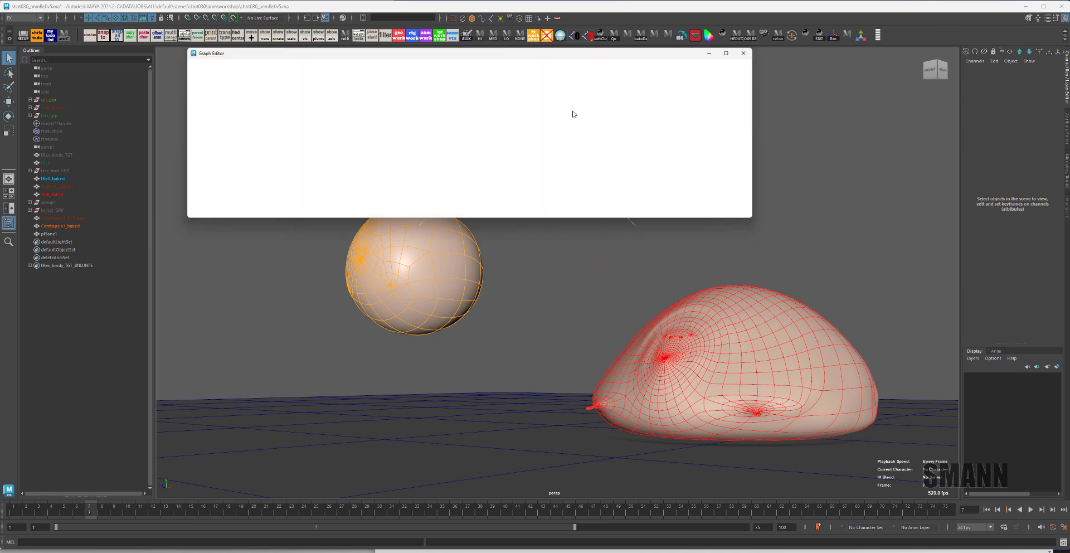
{"action": "left_click_drag", "start_coordinate": [569, 50], "coordinate": [495, 44]}
{"action": "left_click", "coordinate": [458, 266]}
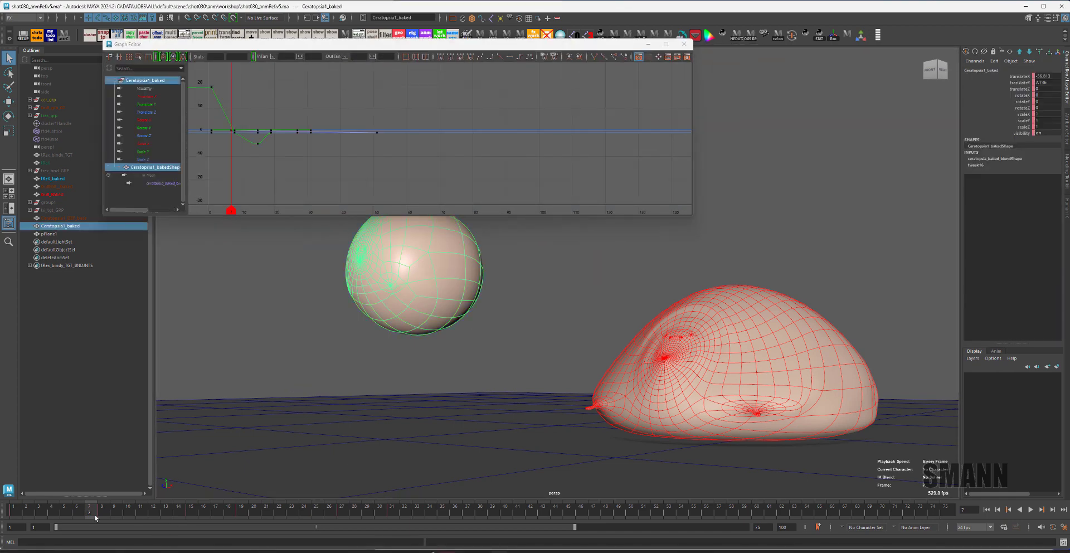
{"action": "key", "text": "alt+v"}
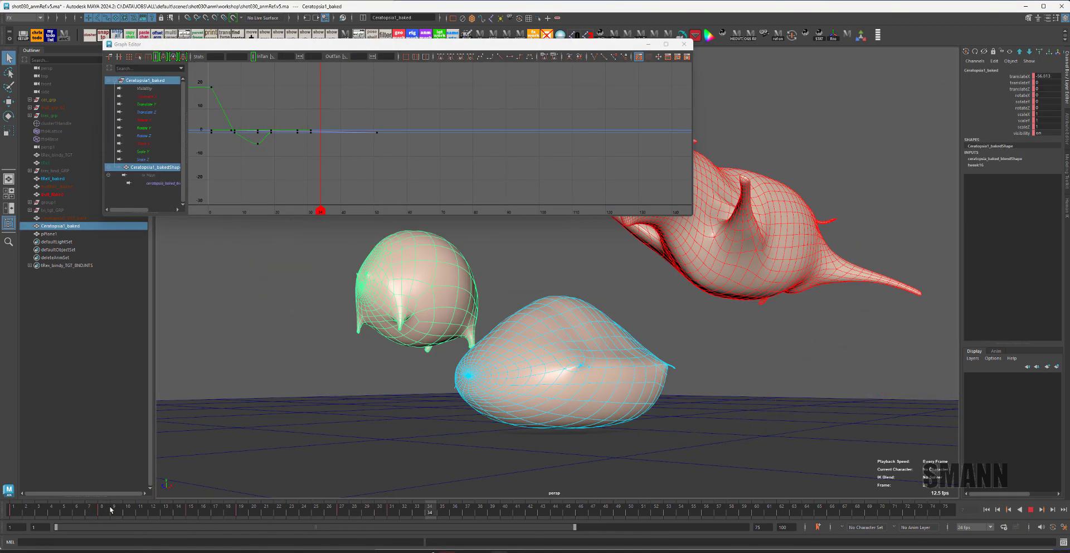
Go to frame 14 and shift Ceratopsia1_baked's following keys with the Graph Editor's add and remove inbetween hotkeys.
{"action": "left_click_drag", "start_coordinate": [111, 509], "coordinate": [180, 515]}
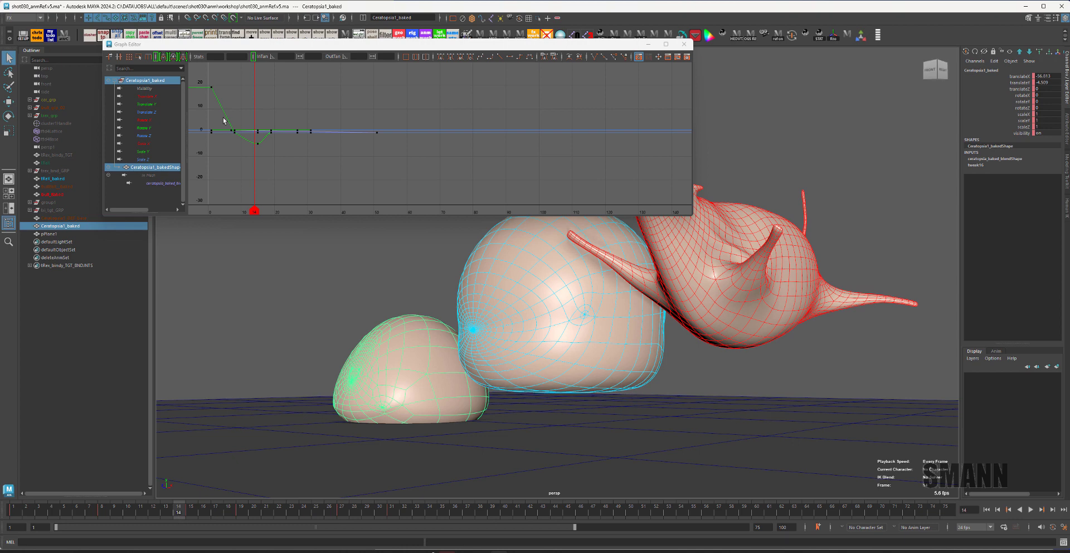
{"action": "left_click", "coordinate": [303, 102]}
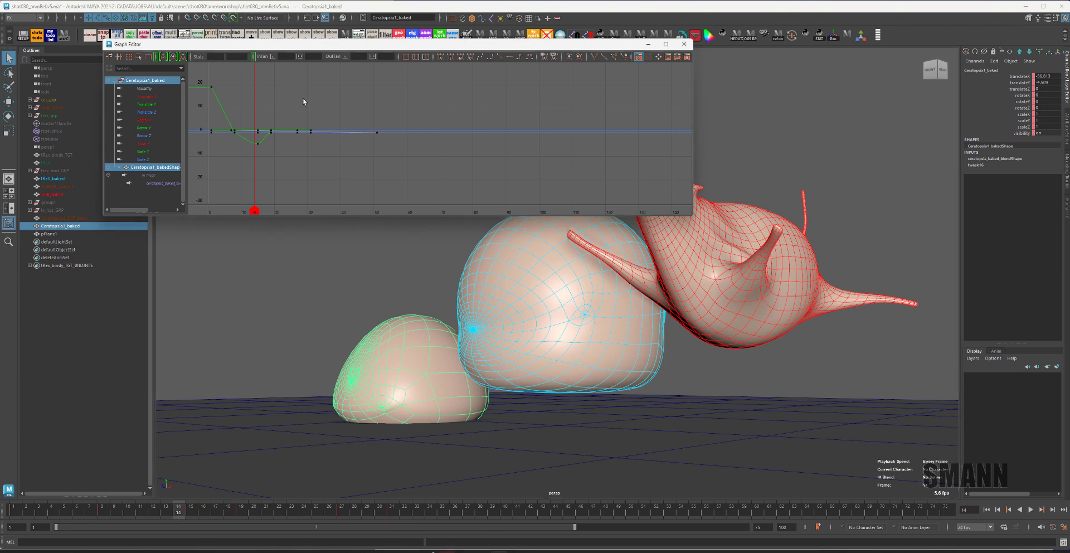
{"action": "key", "text": "ctrl+period"}
{"action": "key", "text": "ctrl+comma"}
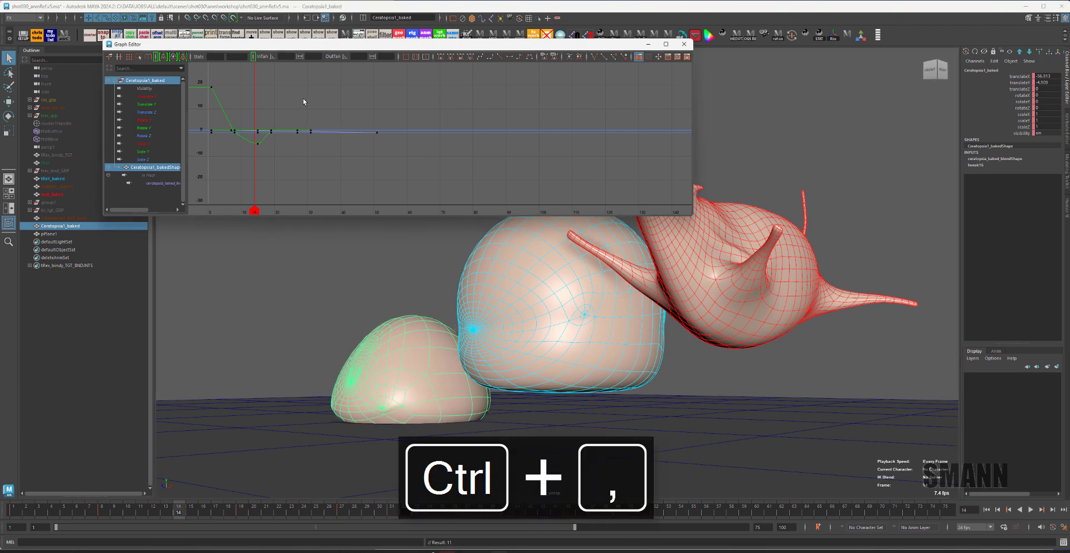
{"action": "key", "text": "ctrl+period"}
{"action": "key", "text": "ctrl+period"}
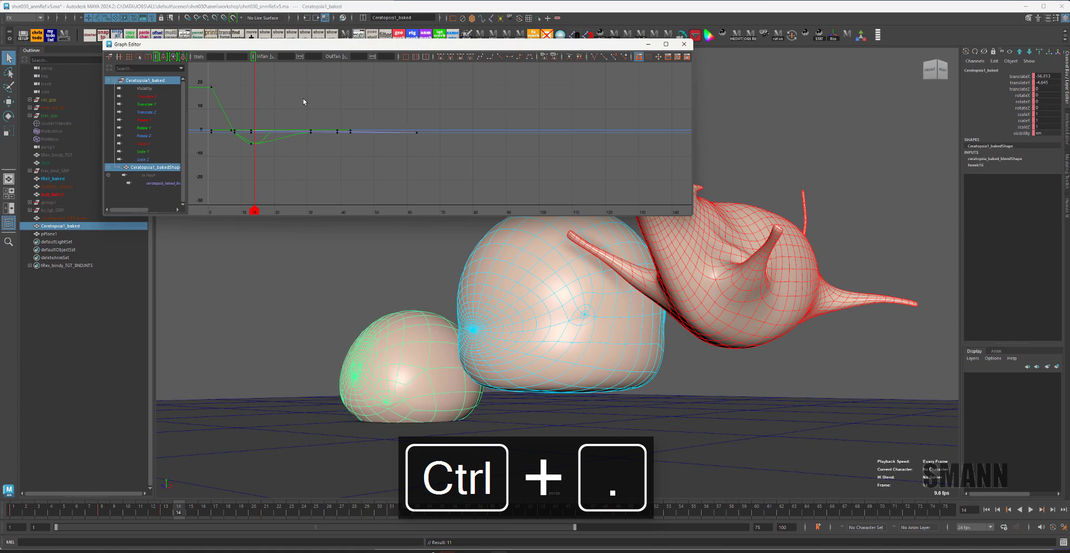
Play the animation to review the retimed keys and stop at frame 22.
{"action": "left_click", "coordinate": [180, 518]}
{"action": "key", "text": "alt+v"}
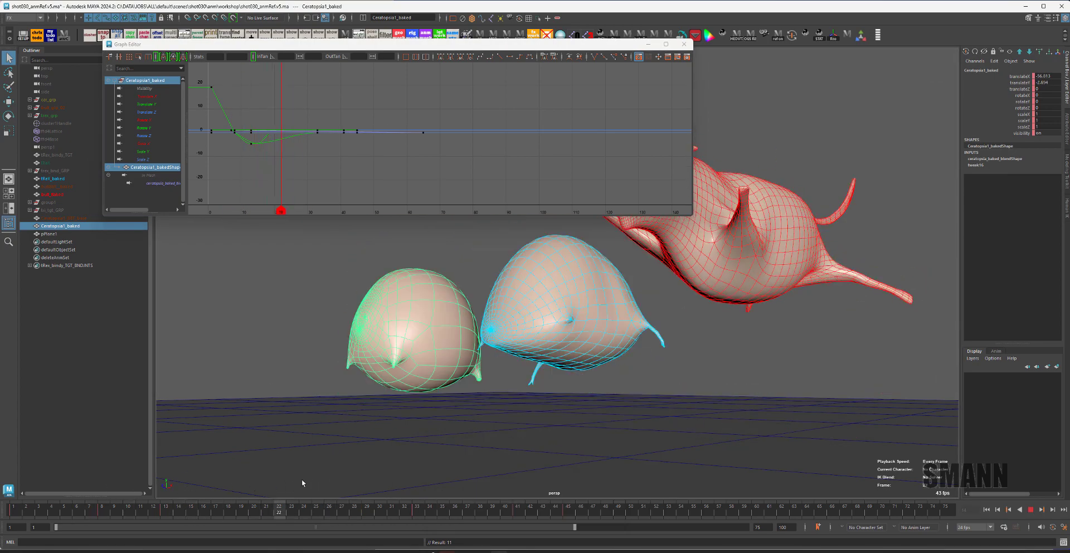
{"action": "key", "text": "alt+v"}
Clear the selection and try the Time Slider's Add Inbetween command at frame 22 with nothing selected.
{"action": "left_click", "coordinate": [303, 316]}
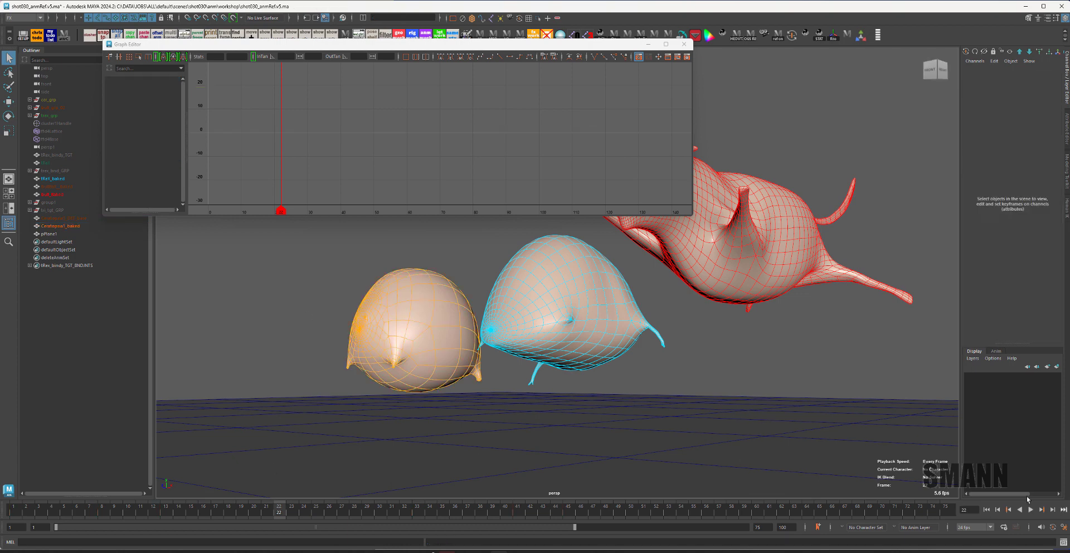
{"action": "right_click", "coordinate": [669, 508]}
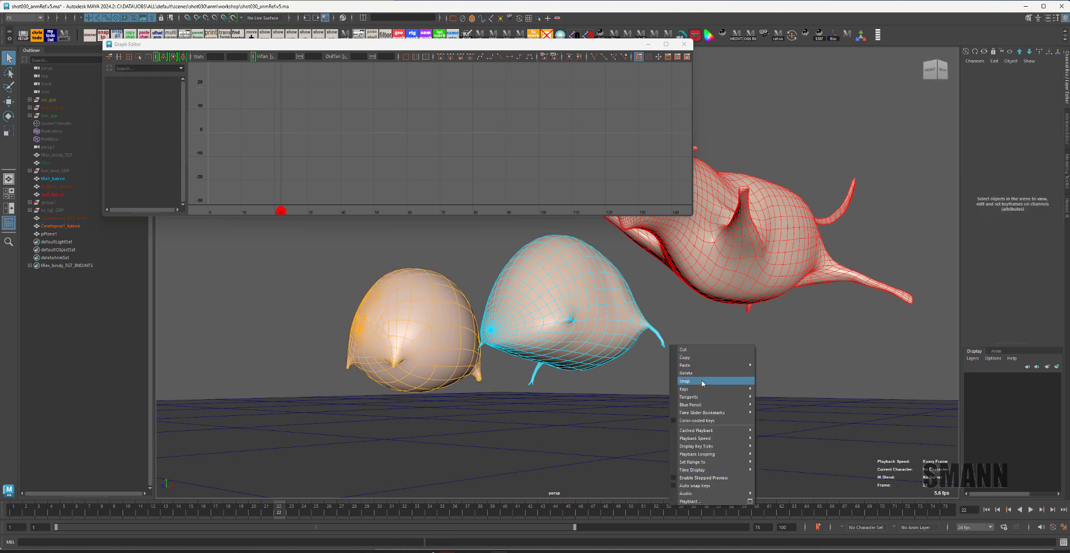
{"action": "mouse_move", "coordinate": [701, 389]}
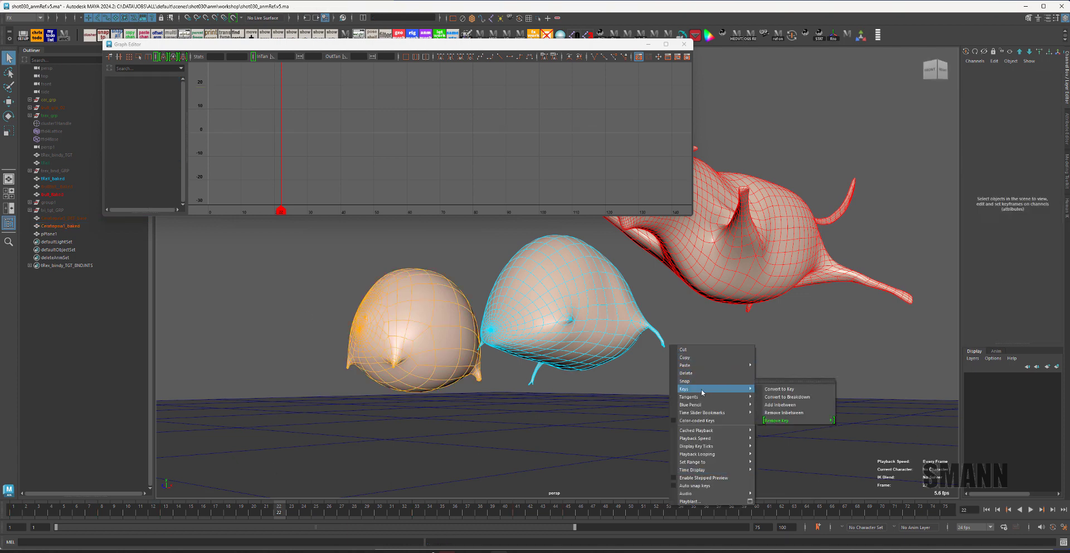
{"action": "left_click", "coordinate": [796, 405]}
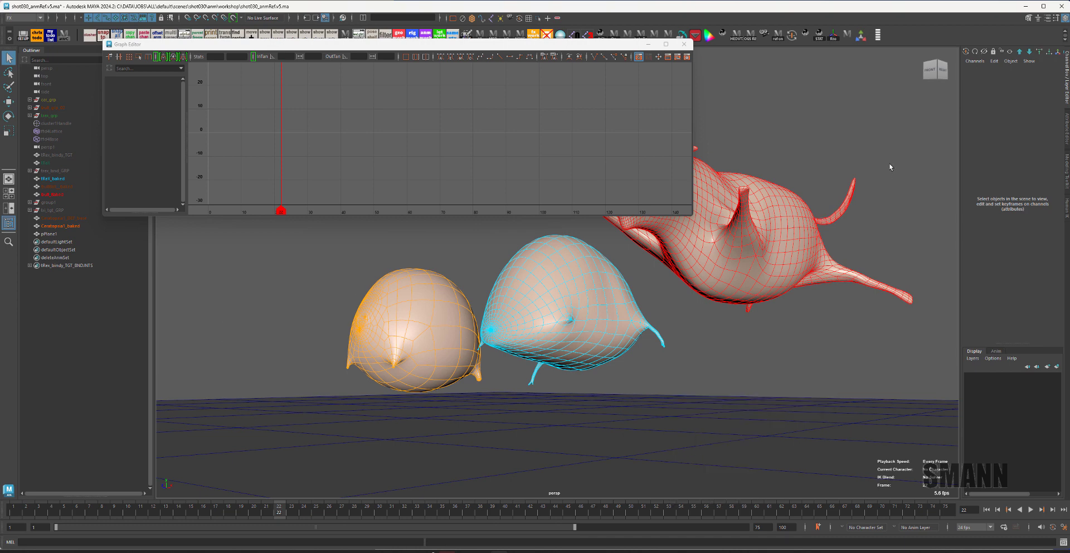
{"action": "left_click", "coordinate": [454, 342]}
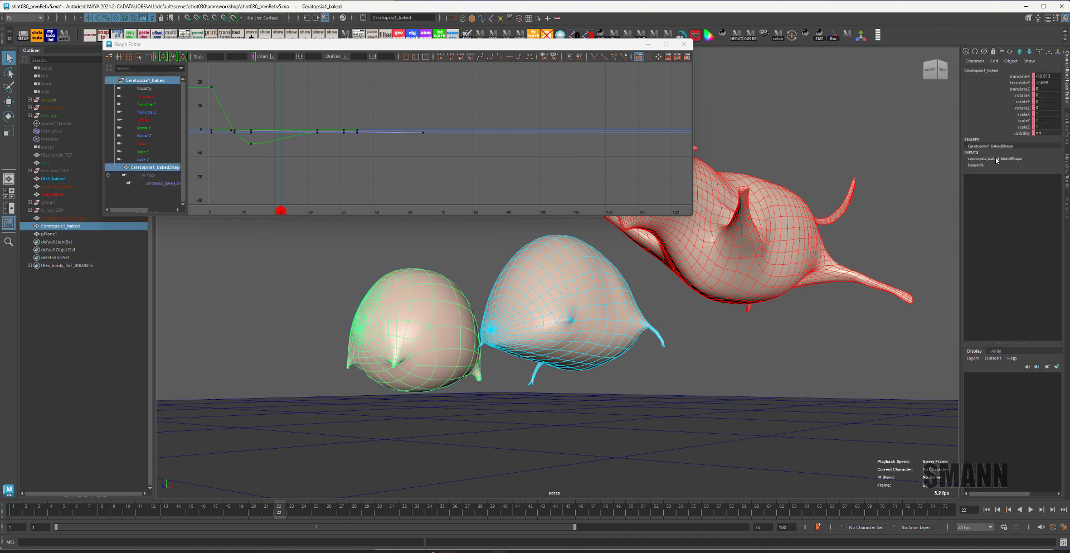
{"action": "left_click", "coordinate": [997, 160]}
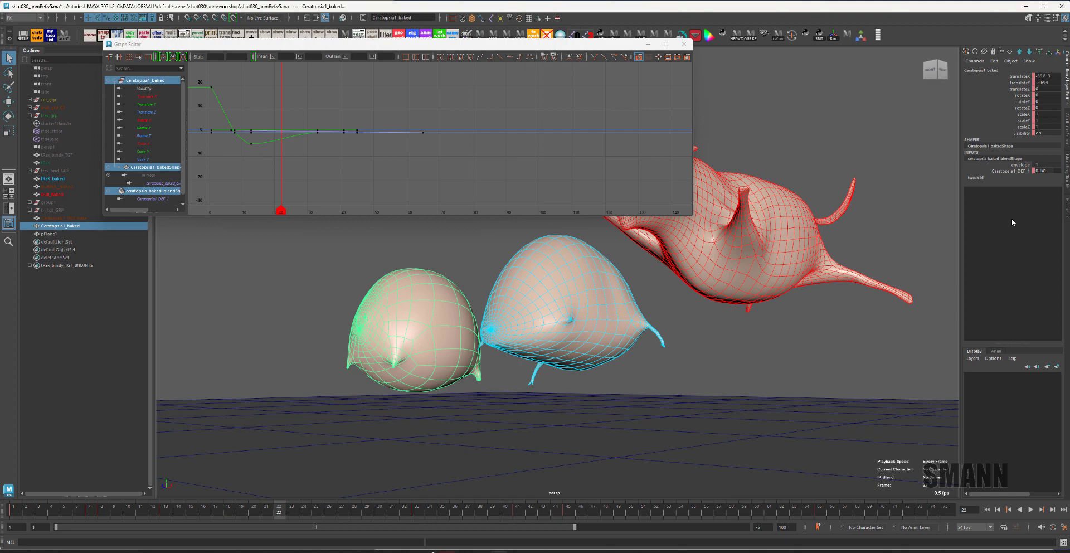
{"action": "right_click", "coordinate": [546, 512]}
{"action": "mouse_move", "coordinate": [258, 509]}
{"action": "left_mouse_down"}
{"action": "mouse_move", "coordinate": [215, 500]}
{"action": "mouse_move", "coordinate": [243, 500]}
{"action": "left_mouse_up"}
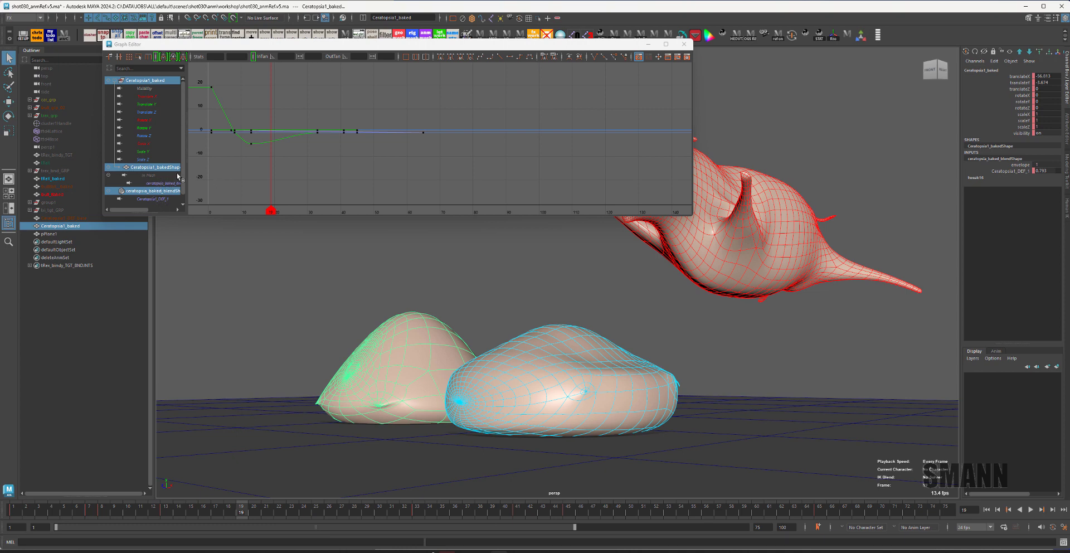
{"action": "left_click_drag", "start_coordinate": [186, 157], "coordinate": [235, 167]}
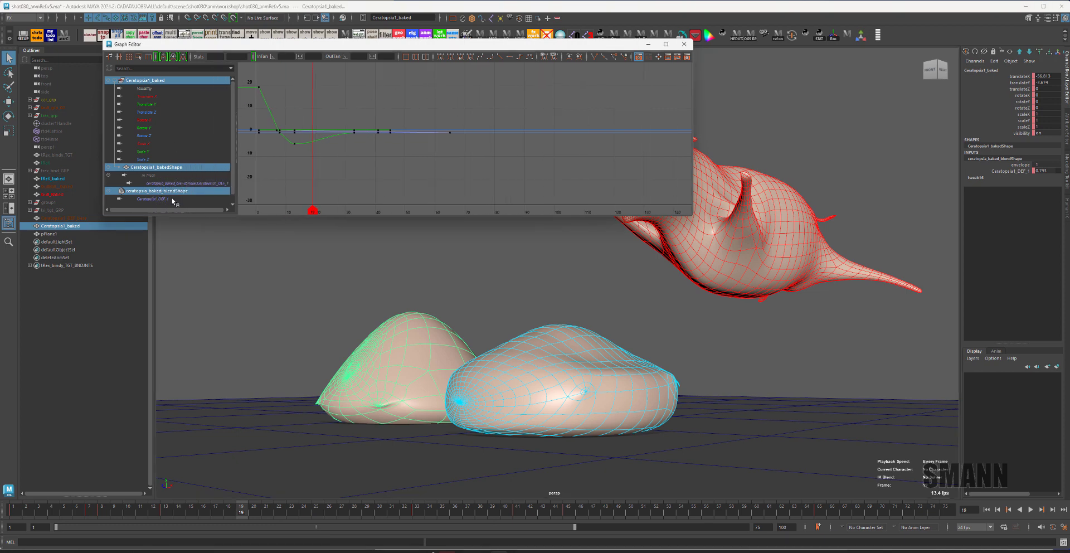
Tear off the Time Slider's Keys commands as a floating window and place it beside the Ceratopsia mesh.
{"action": "right_click", "coordinate": [239, 509]}
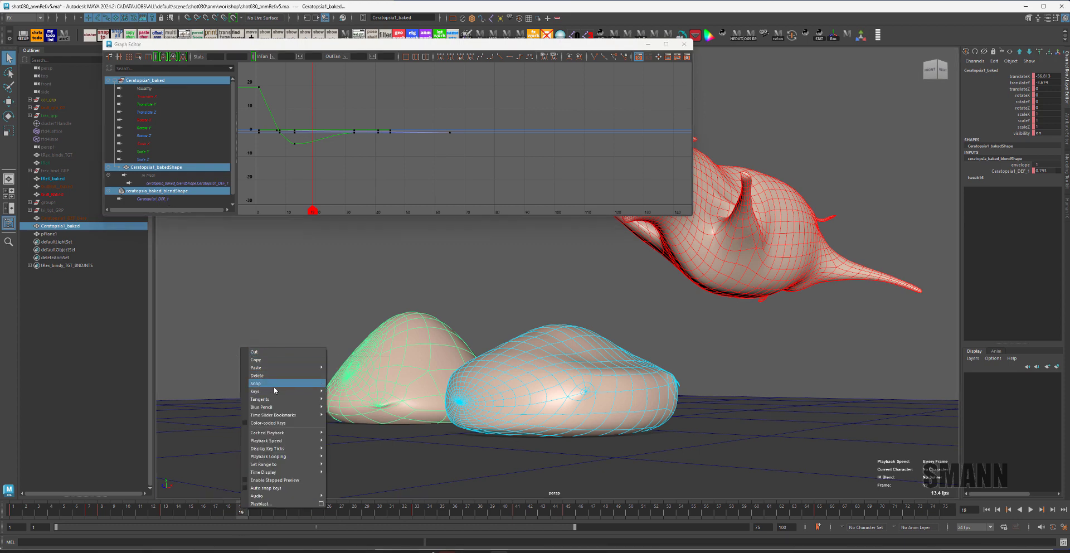
{"action": "mouse_move", "coordinate": [268, 391]}
{"action": "left_click", "coordinate": [366, 383]}
{"action": "left_click_drag", "start_coordinate": [367, 378], "coordinate": [258, 366]}
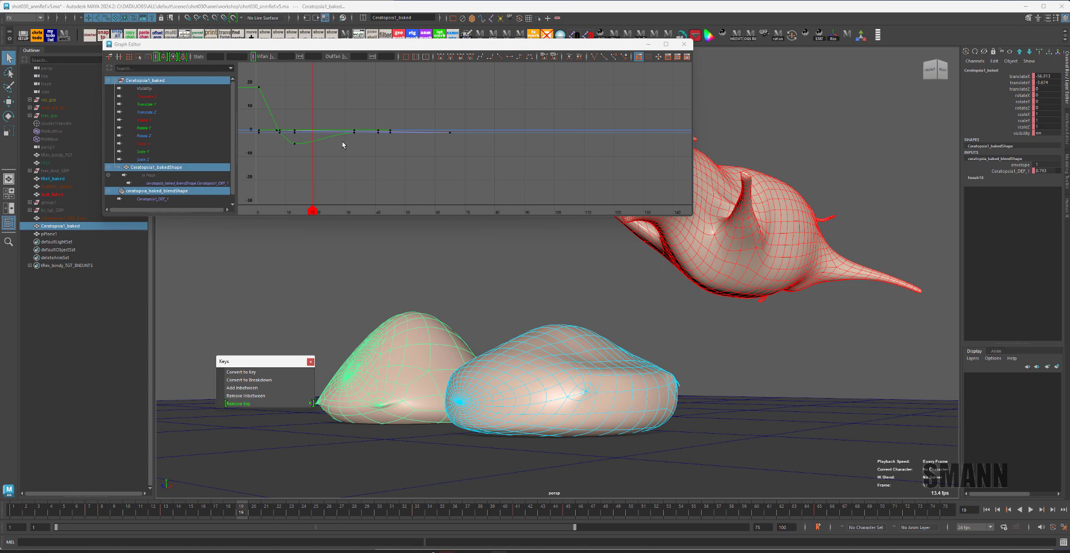
Add inbetweens repeatedly at frame 19 to shift Ceratopsia1_baked's following keys together with its blend shape keys.
{"action": "left_click", "coordinate": [264, 388]}
{"action": "left_click", "coordinate": [264, 388]}
{"action": "left_click", "coordinate": [264, 388]}
{"action": "left_click", "coordinate": [264, 388]}
{"action": "left_click", "coordinate": [264, 388]}
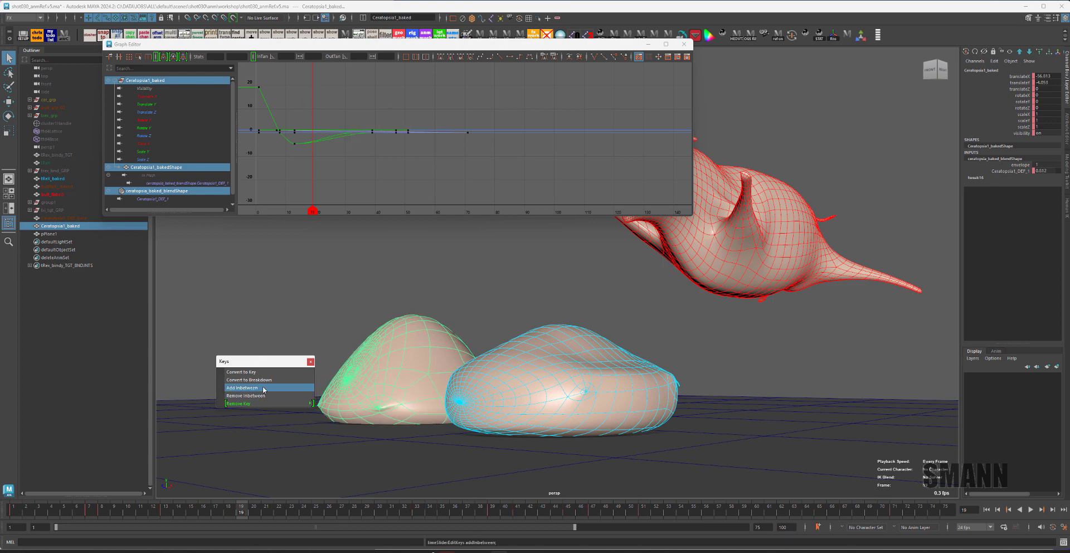
{"action": "left_click", "coordinate": [264, 389]}
{"action": "left_click", "coordinate": [264, 389]}
{"action": "left_click", "coordinate": [264, 388]}
{"action": "left_click", "coordinate": [265, 388]}
{"action": "left_click", "coordinate": [265, 388]}
{"action": "left_click", "coordinate": [264, 388]}
{"action": "left_click", "coordinate": [264, 389]}
{"action": "left_click", "coordinate": [264, 388]}
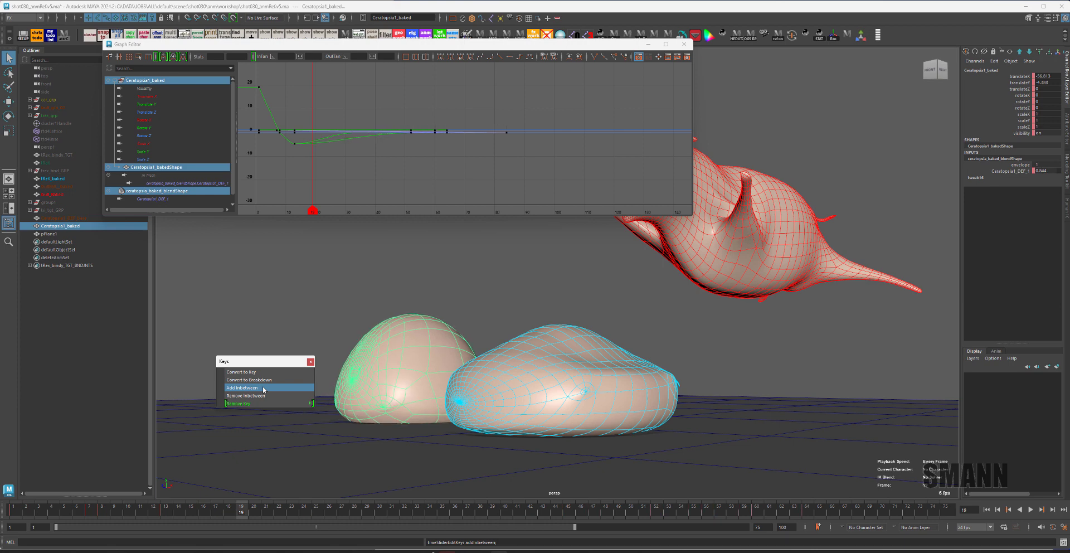
{"action": "left_click", "coordinate": [264, 388]}
{"action": "left_click", "coordinate": [264, 389]}
{"action": "left_click", "coordinate": [264, 388]}
{"action": "left_click", "coordinate": [264, 388]}
{"action": "left_click", "coordinate": [264, 388]}
{"action": "left_click", "coordinate": [264, 388]}
{"action": "left_click", "coordinate": [264, 388]}
{"action": "left_click", "coordinate": [264, 388]}
{"action": "left_click", "coordinate": [264, 388]}
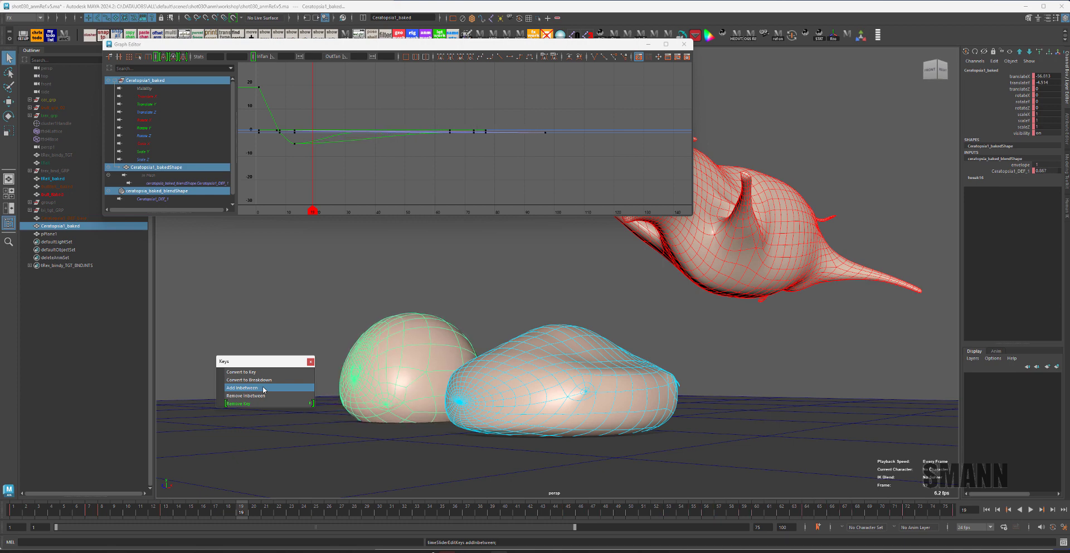
{"action": "left_click", "coordinate": [264, 388]}
{"action": "left_click", "coordinate": [264, 389]}
{"action": "left_click", "coordinate": [264, 388]}
{"action": "left_click", "coordinate": [264, 389]}
{"action": "left_click", "coordinate": [264, 389]}
Select the Ceratopsia1_DEF_1 blend shape channel in the Graph Editor and remove five inbetweens at frame 19.
{"action": "left_click", "coordinate": [198, 183]}
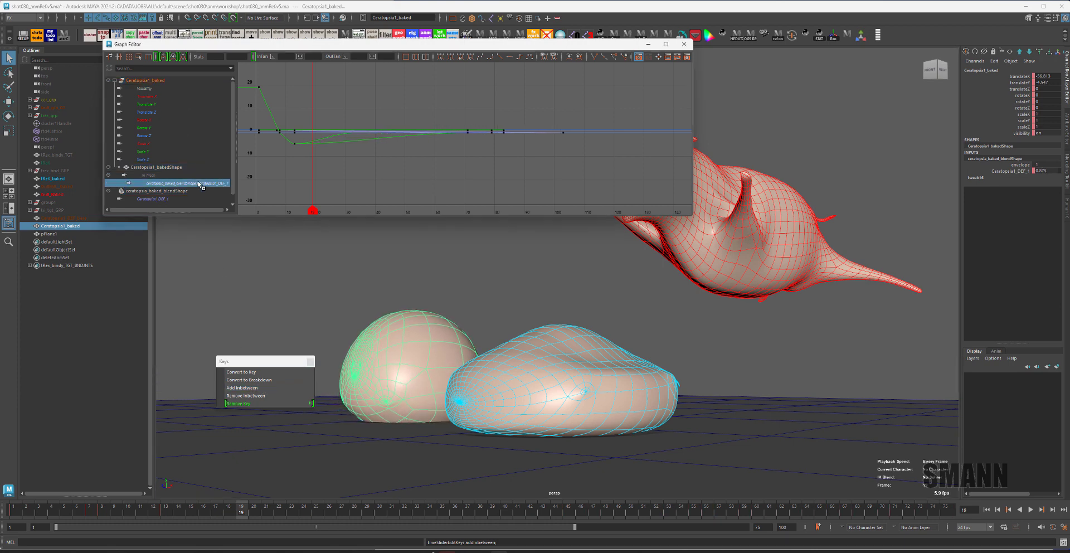
{"action": "left_click", "coordinate": [253, 395]}
{"action": "left_click", "coordinate": [253, 395]}
{"action": "left_click", "coordinate": [253, 395]}
{"action": "left_click", "coordinate": [253, 395]}
{"action": "left_click", "coordinate": [253, 395]}
Undo the inbetween edits, selections and frame change back to frame 22 with nothing selected.
{"action": "key", "text": "ctrl+z"}
{"action": "key", "text": "ctrl+z"}
{"action": "key", "text": "ctrl+z"}
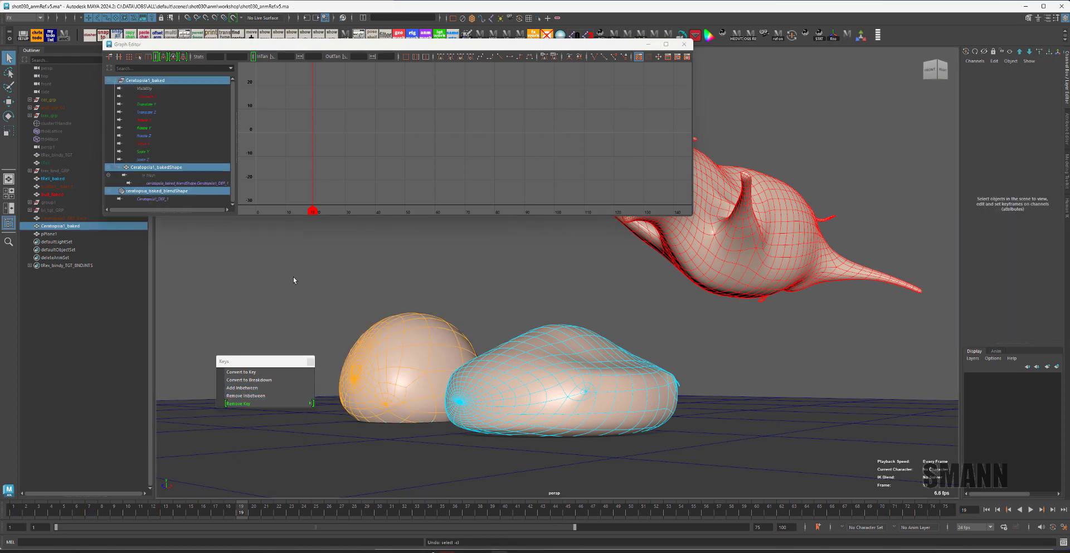
{"action": "key", "text": "ctrl+z"}
{"action": "key", "text": "ctrl+z"}
{"action": "key", "text": "ctrl+z"}
{"action": "key", "text": "ctrl+z"}
{"action": "key", "text": "ctrl+z"}
{"action": "key", "text": "ctrl+z"}
{"action": "key", "text": "ctrl+z"}
{"action": "key", "text": "ctrl+z"}
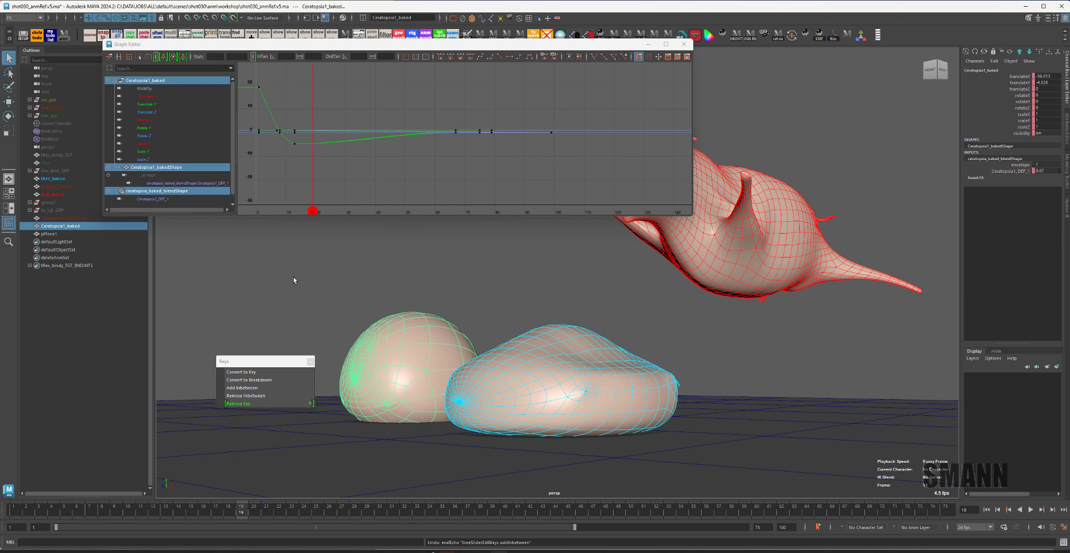
{"action": "key", "text": "ctrl+z"}
{"action": "key", "text": "ctrl+z"}
{"action": "key", "text": "ctrl+z"}
{"action": "key", "text": "ctrl+z"}
{"action": "key", "text": "ctrl+z"}
{"action": "key", "text": "ctrl+z"}
{"action": "key", "text": "ctrl+z"}
{"action": "key", "text": "ctrl+z"}
{"action": "key", "text": "ctrl+z"}
{"action": "key", "text": "ctrl+z"}
{"action": "key", "text": "ctrl+z"}
{"action": "key", "text": "ctrl+z"}
{"action": "key", "text": "ctrl+z"}
{"action": "key", "text": "ctrl+z"}
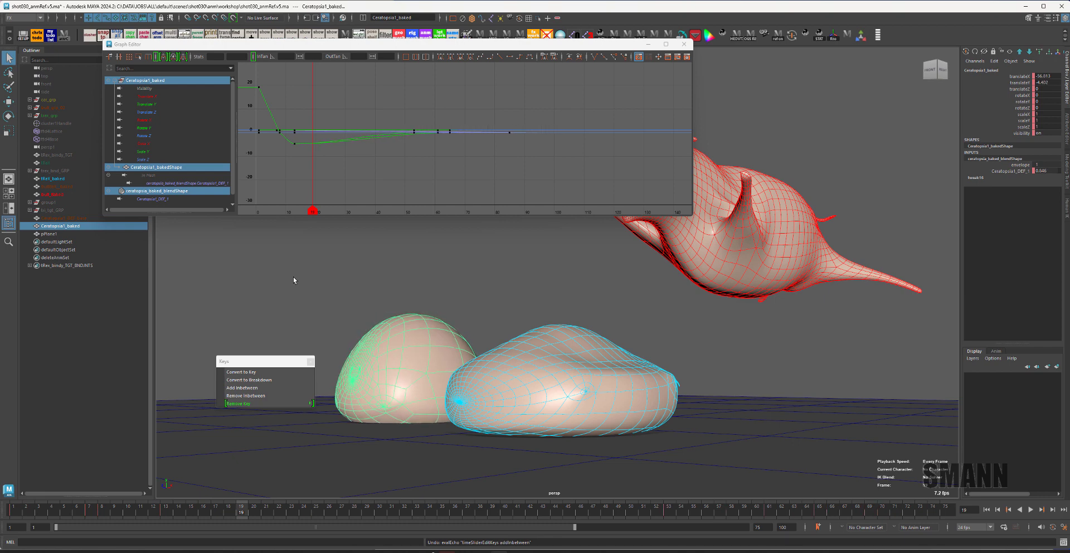
{"action": "key", "text": "ctrl+z"}
{"action": "key", "text": "ctrl+z"}
{"action": "key", "text": "ctrl+z"}
{"action": "key", "text": "ctrl+z"}
{"action": "key", "text": "ctrl+z"}
{"action": "key", "text": "ctrl+z"}
{"action": "key", "text": "ctrl+z"}
{"action": "key", "text": "ctrl+z"}
{"action": "key", "text": "ctrl+z"}
{"action": "key", "text": "ctrl+z"}
{"action": "key", "text": "ctrl+z"}
{"action": "key", "text": "ctrl+z"}
{"action": "key", "text": "ctrl+z"}
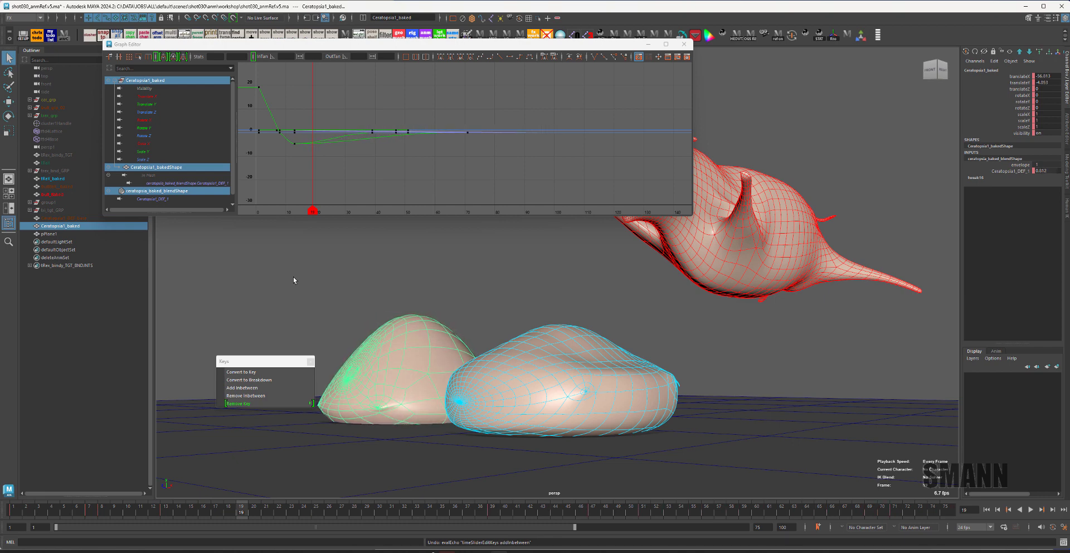
{"action": "key", "text": "ctrl+z"}
{"action": "key", "text": "ctrl+z"}
{"action": "key", "text": "ctrl+z"}
{"action": "key", "text": "ctrl+z"}
{"action": "key", "text": "ctrl+z"}
{"action": "key", "text": "ctrl+z"}
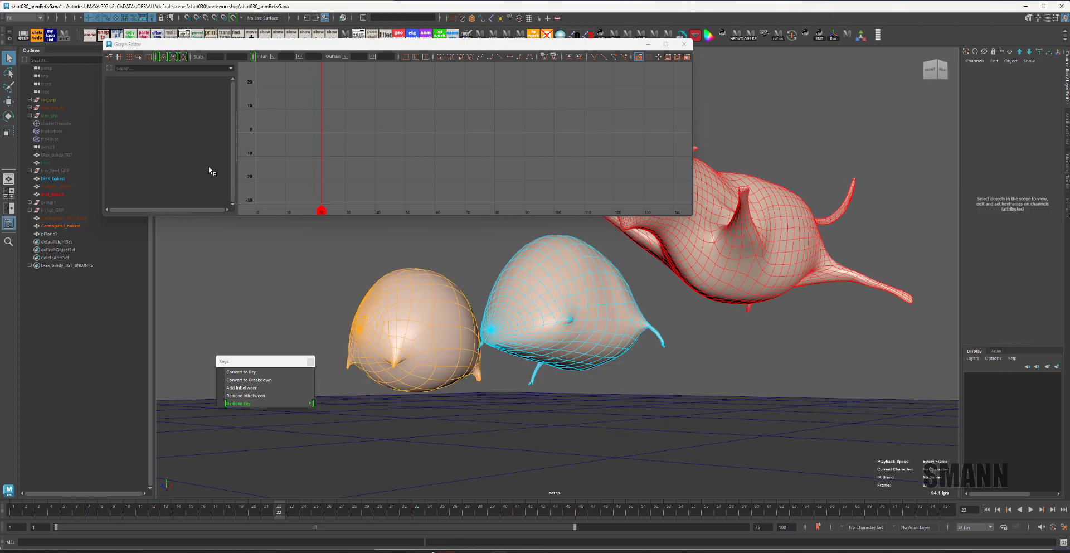
Select Ceratopsia1_baked and its ceratopsia_baked_blendShape input, and step back through the selections to view the blend shape keys alone.
{"action": "left_click", "coordinate": [403, 359]}
{"action": "left_click", "coordinate": [1015, 160]}
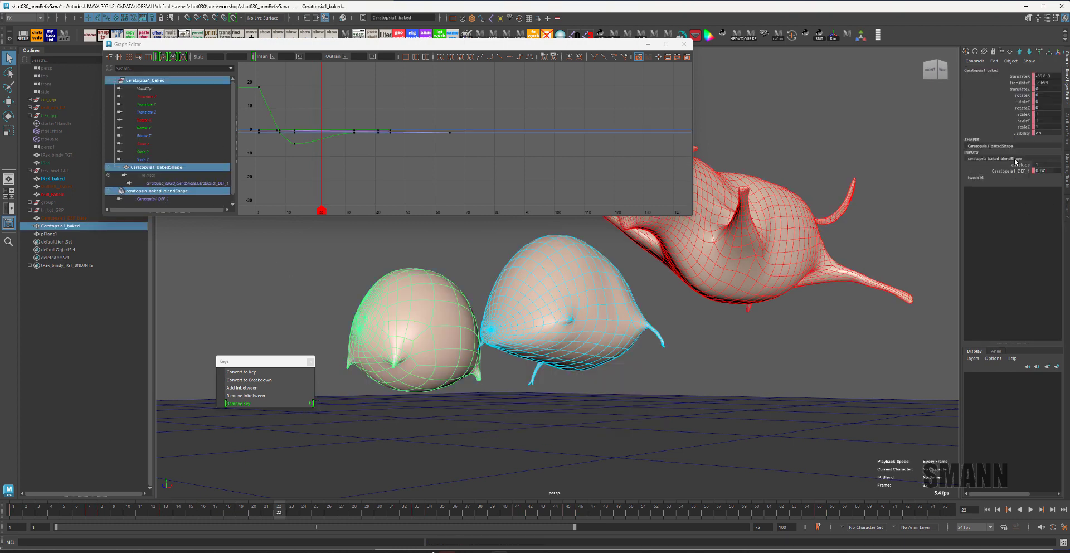
{"action": "key", "text": "ctrl+z"}
{"action": "key", "text": "ctrl+z"}
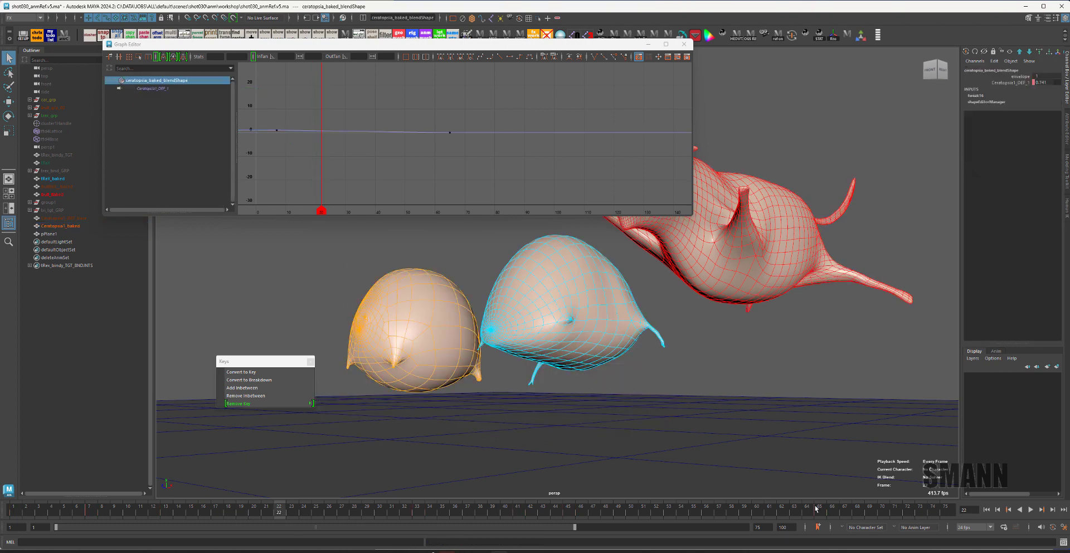
Add several inbetweens at frame 22 with only Ceratopsia1_baked selected, and check the ceratopsia_baked_blendShape curve for comparison.
{"action": "left_click", "coordinate": [830, 394]}
{"action": "left_click", "coordinate": [407, 318]}
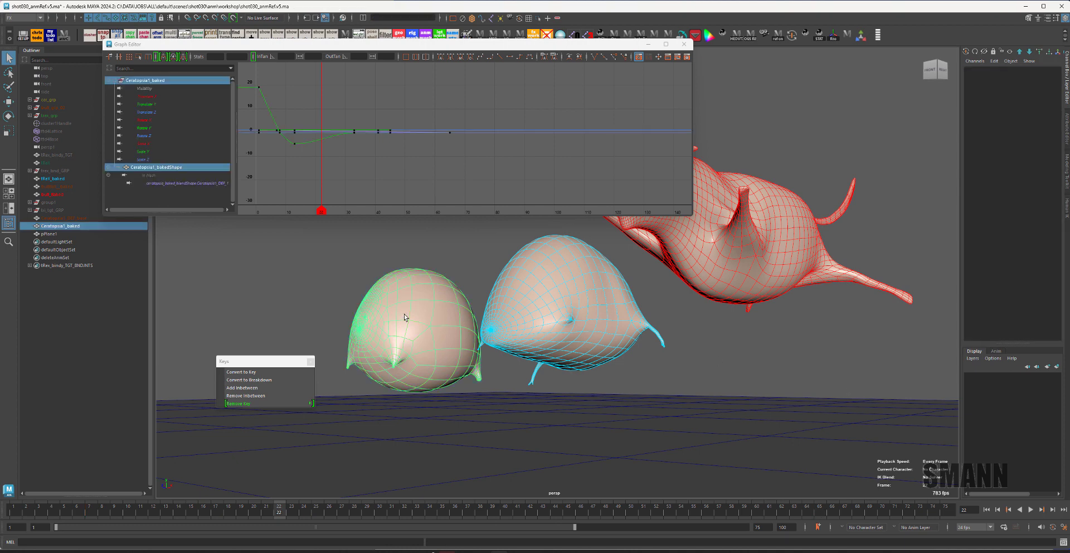
{"action": "left_click", "coordinate": [259, 387]}
{"action": "left_click", "coordinate": [259, 387]}
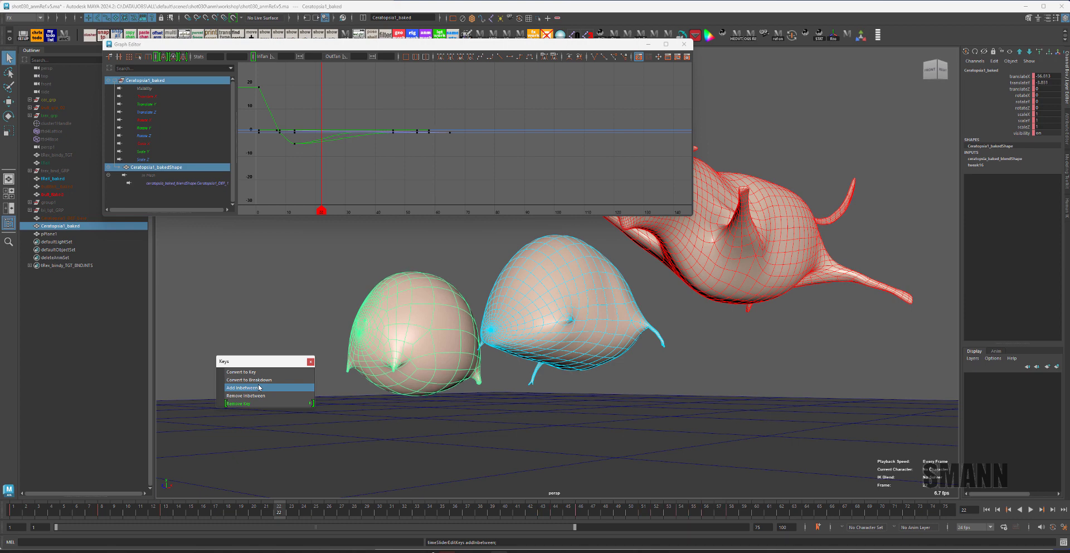
{"action": "left_click", "coordinate": [259, 387]}
{"action": "left_click", "coordinate": [259, 388]}
{"action": "left_click", "coordinate": [259, 387]}
{"action": "left_click", "coordinate": [259, 387]}
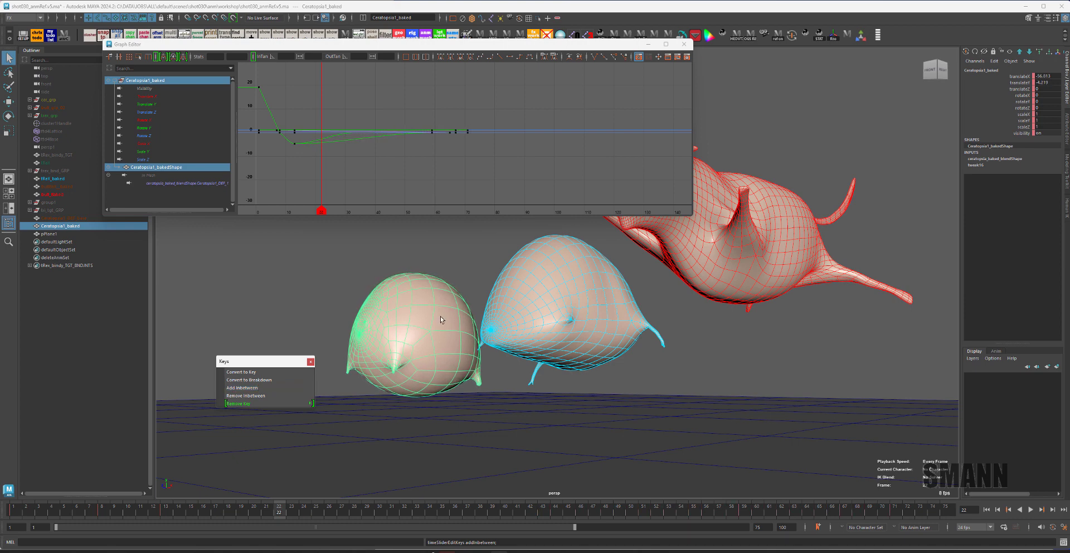
{"action": "left_click", "coordinate": [1029, 160]}
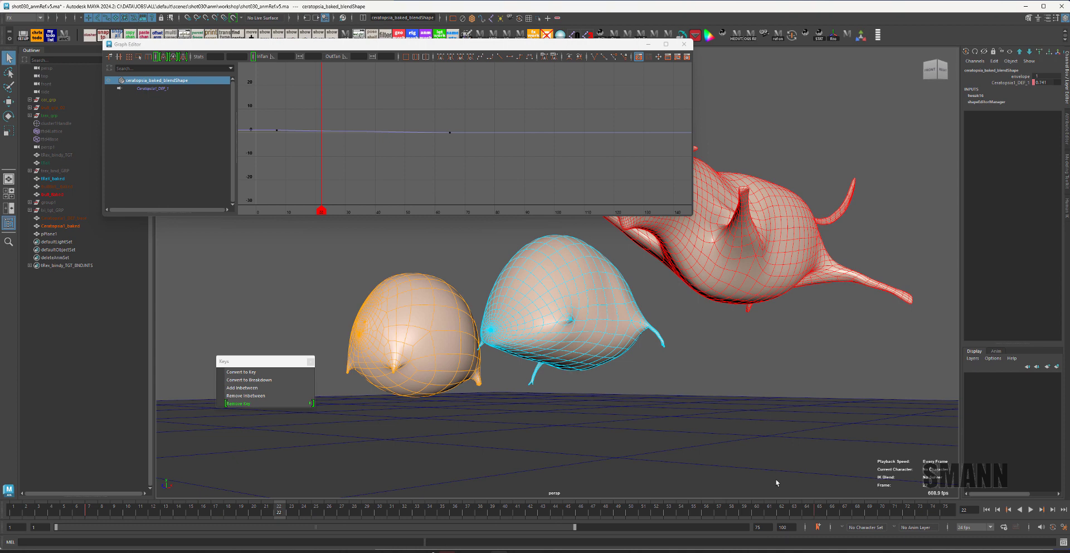
Undo the inbetweens added at frame 22 to Ceratopsia1_baked.
{"action": "key", "text": "ctrl+z"}
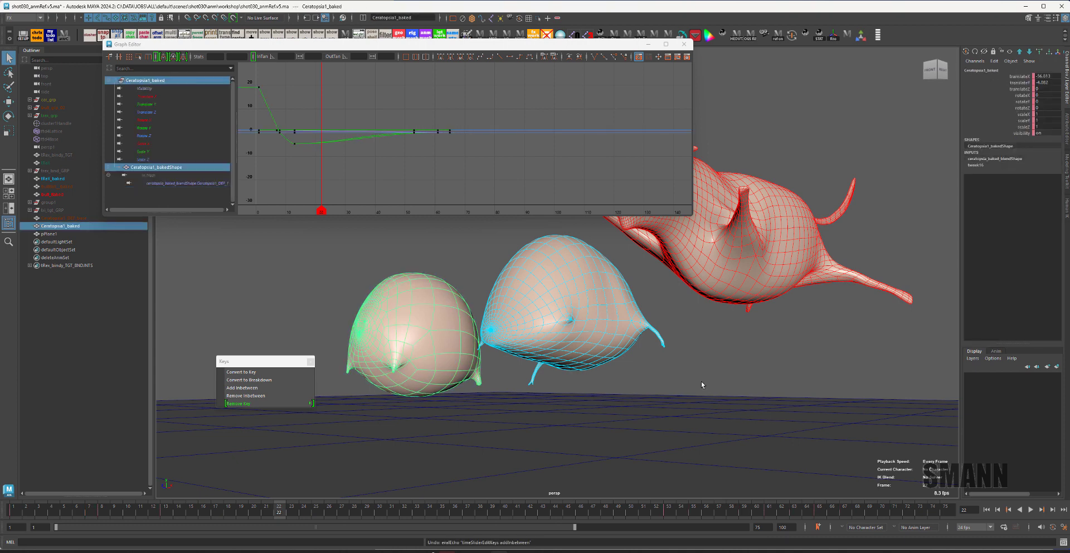
{"action": "key", "text": "ctrl+z"}
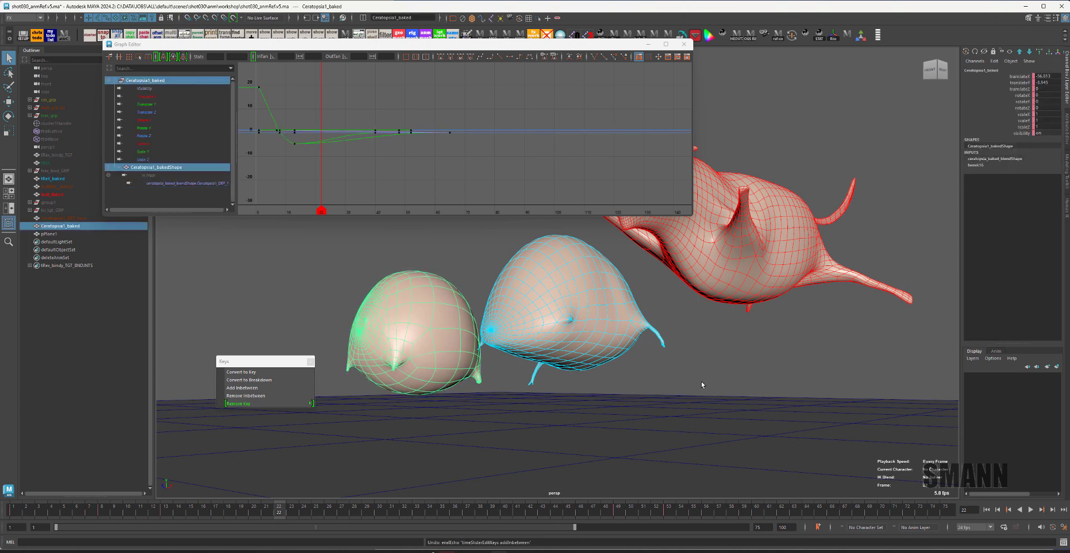
{"action": "key", "text": "ctrl+z"}
Clear the selection, reselect Ceratopsia1_baked and move the Graph Editor lower over the viewport, away from the Outliner.
{"action": "left_click", "coordinate": [706, 365]}
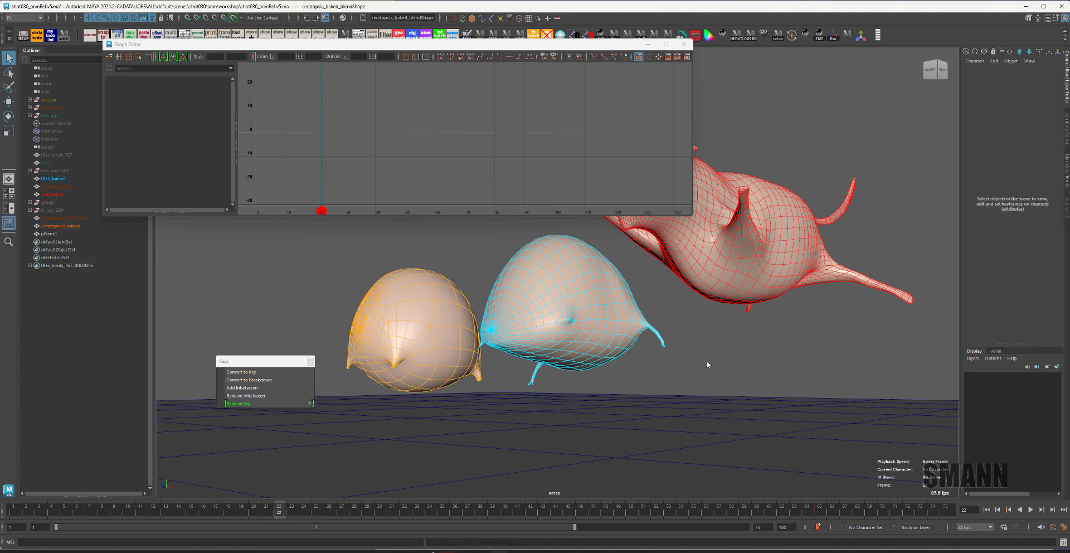
{"action": "left_click", "coordinate": [446, 326]}
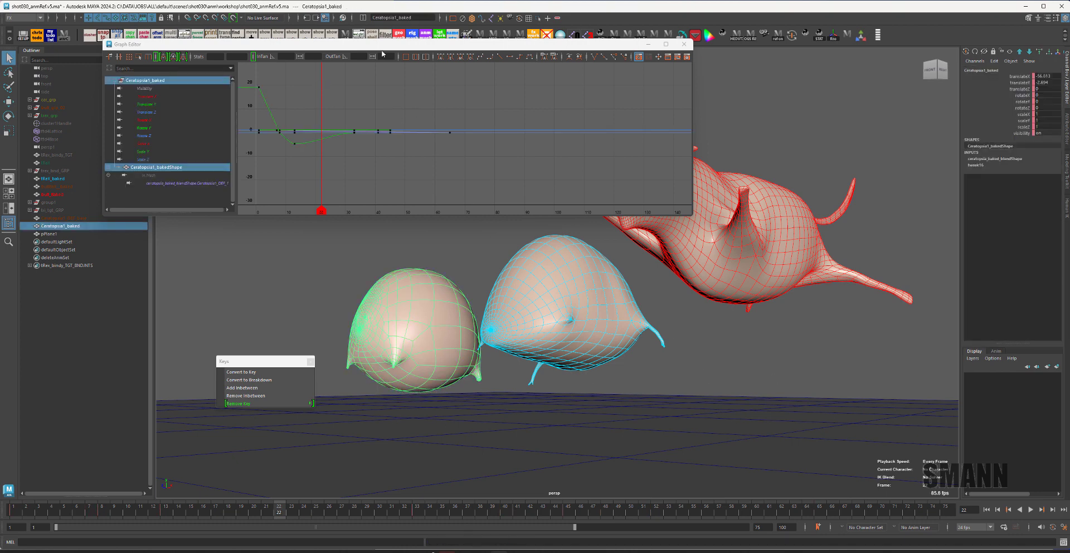
{"action": "left_click_drag", "start_coordinate": [405, 44], "coordinate": [472, 66]}
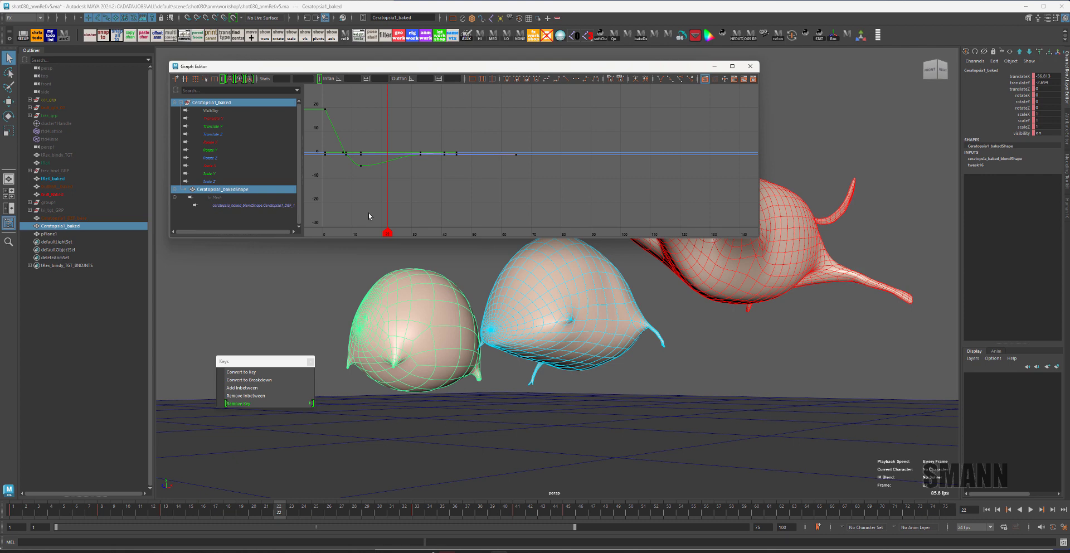